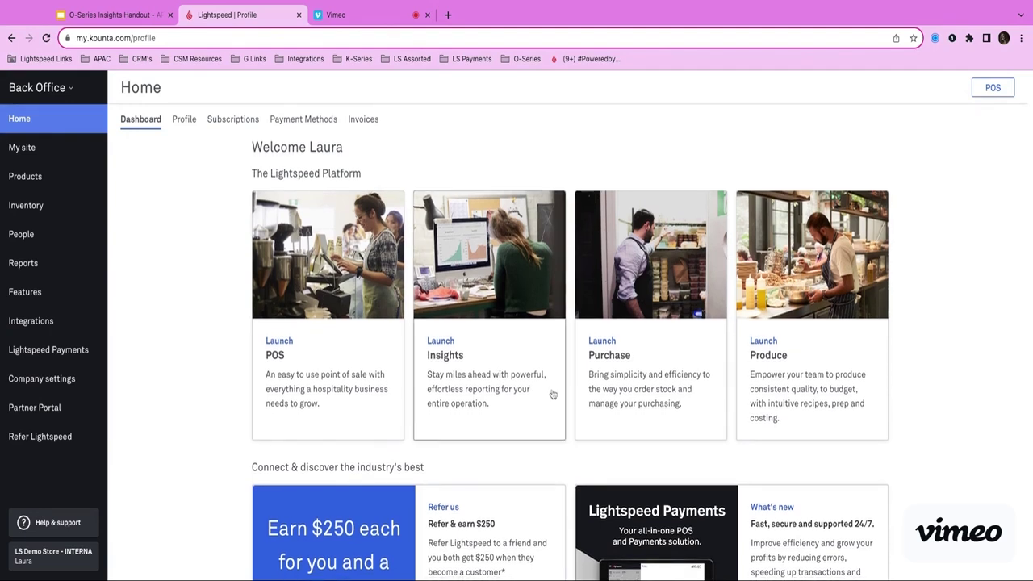
# - View the Lightspeed platform apps available for the store, and return to the Back Office home page
pyautogui.click(70, 91)
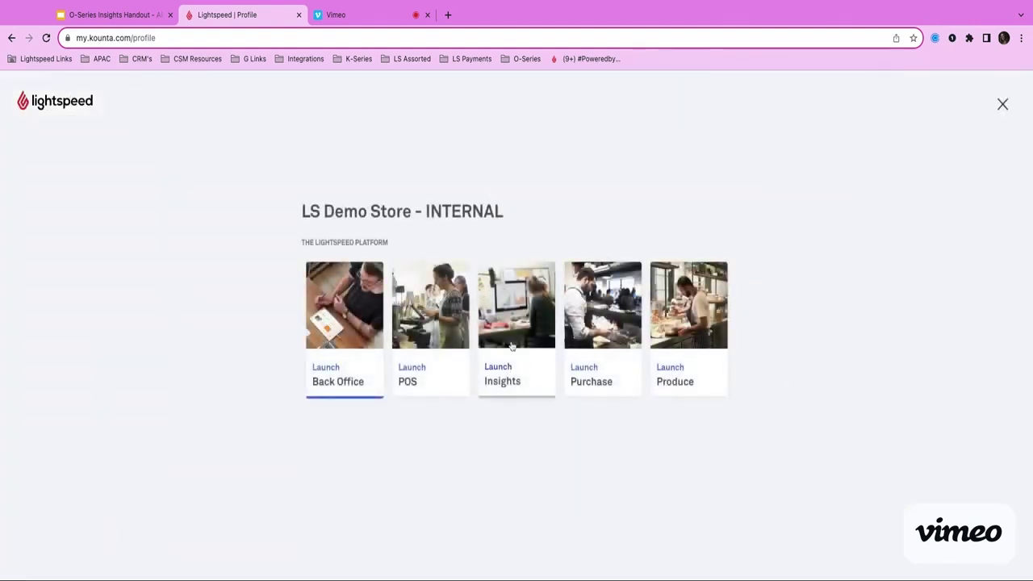
pyautogui.click(1002, 105)
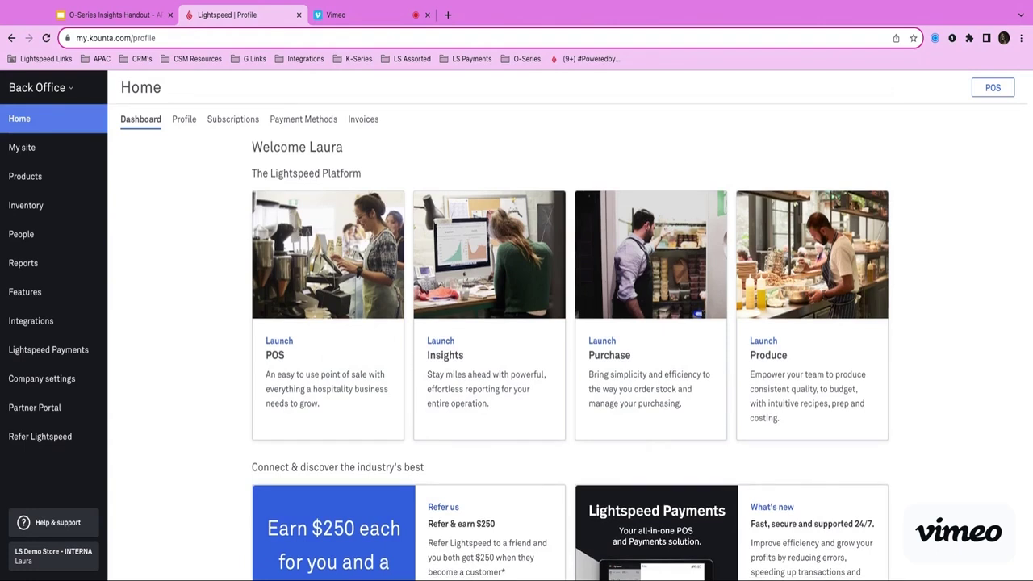
# - Open the Products list and view the reporting group choices for the first product without assigning one
pyautogui.click(67, 186)
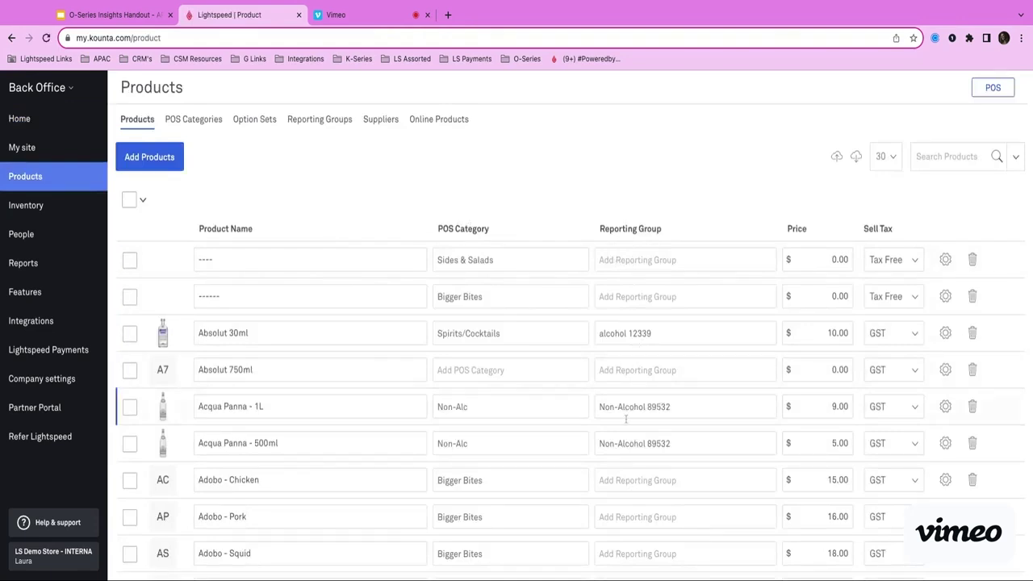
pyautogui.scroll(-2, 684, 439)
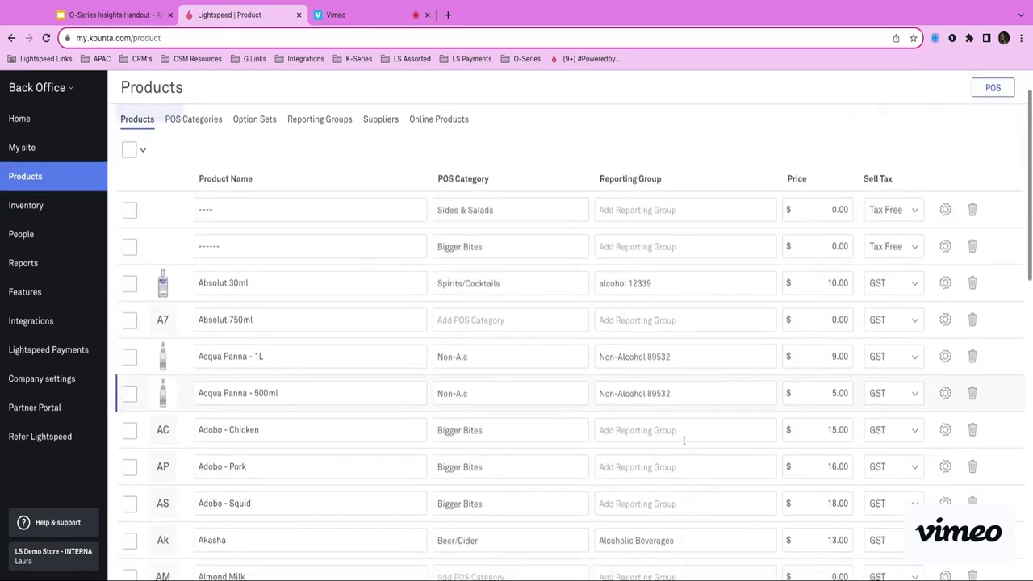
pyautogui.scroll(-1, 684, 440)
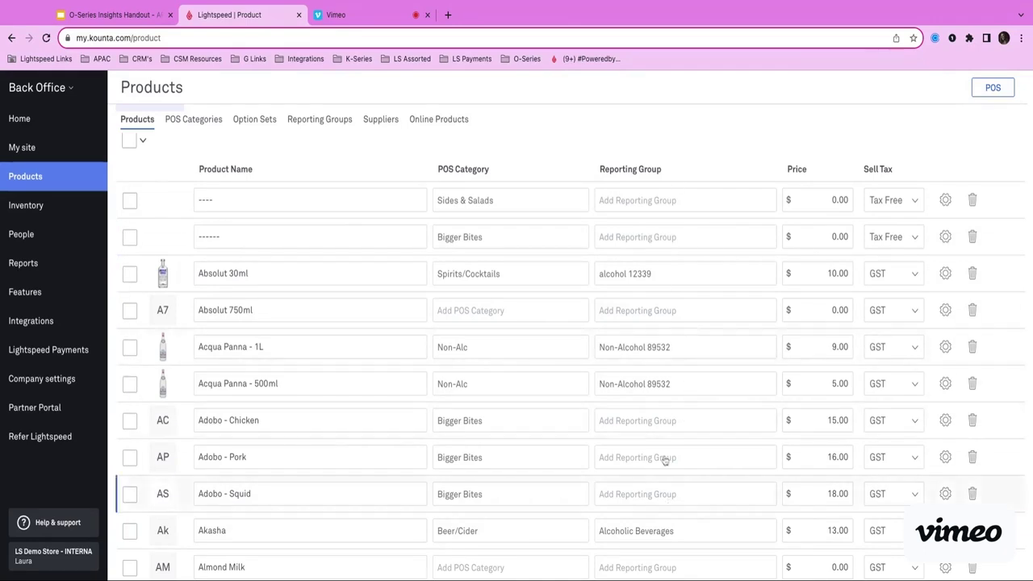
pyautogui.scroll(2, 663, 452)
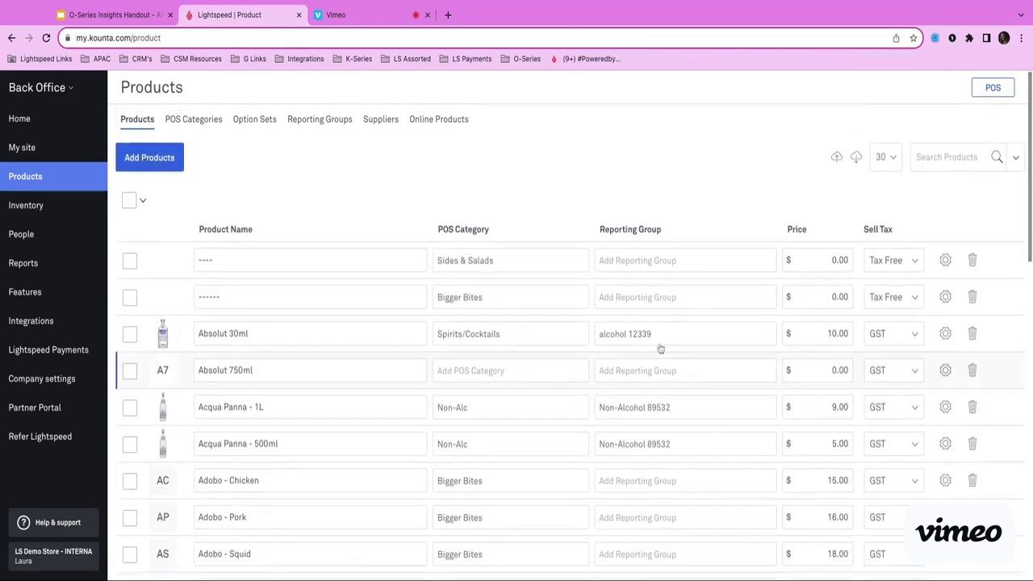
pyautogui.click(665, 260)
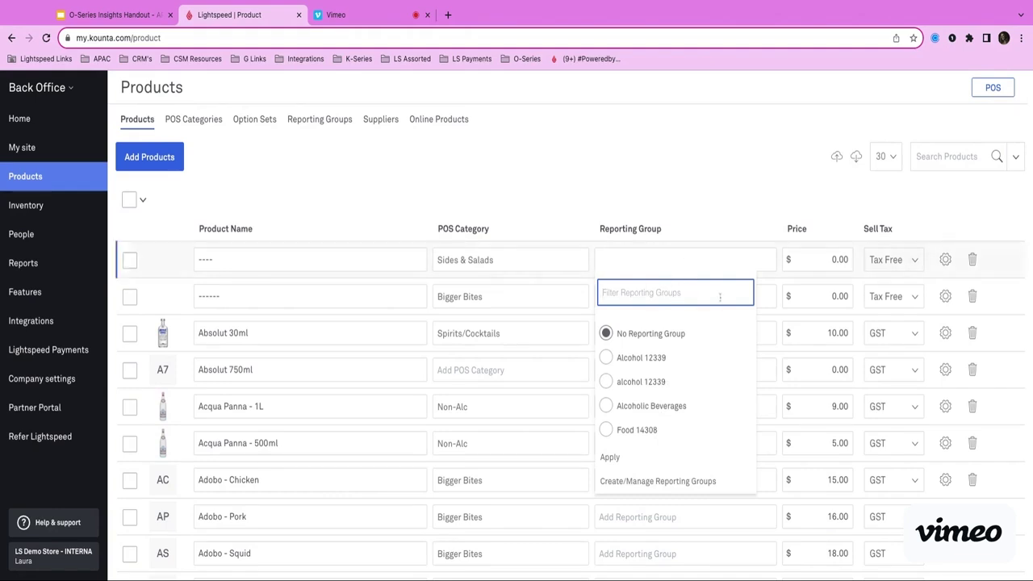
pyautogui.click(551, 187)
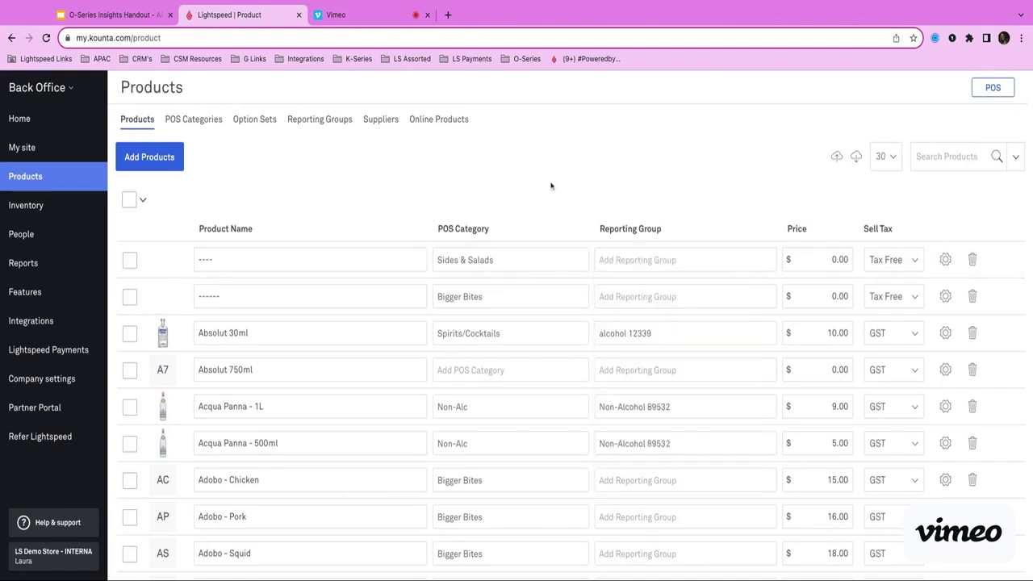
# - Select all listed products to view the bulk Assign Reporting Group choices, and clear the selection without assigning any
pyautogui.click(130, 201)
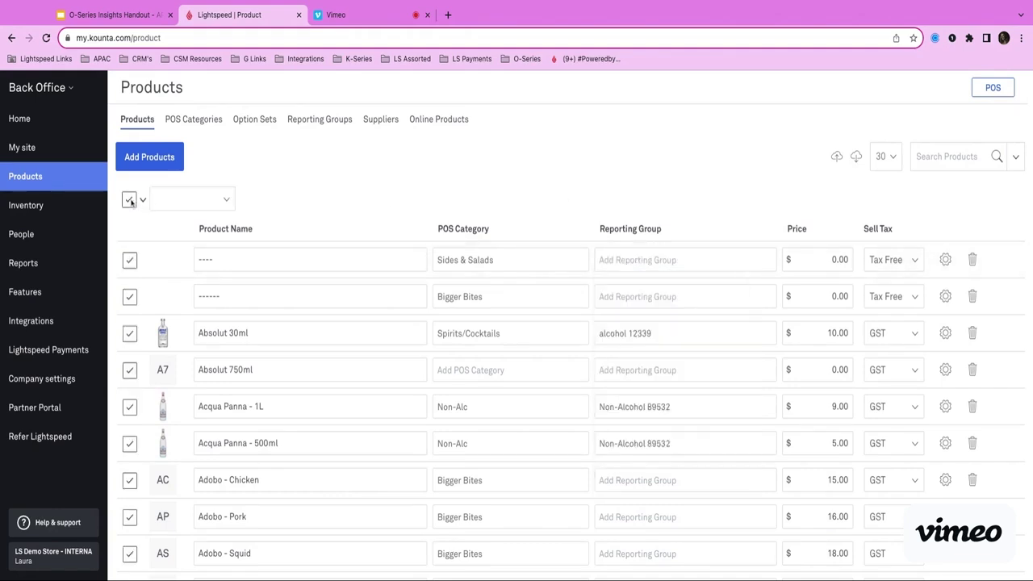
pyautogui.click(192, 199)
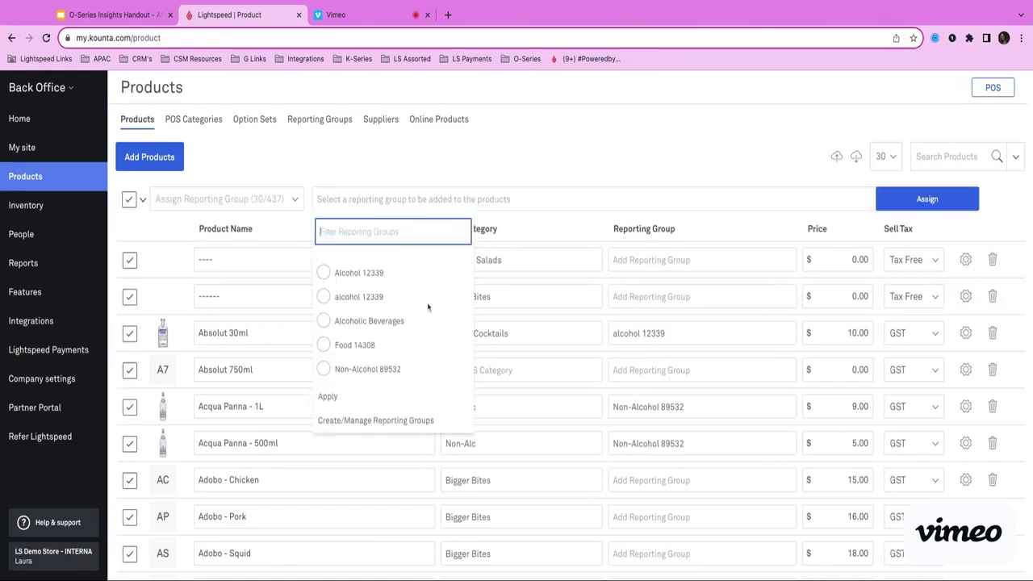
pyautogui.click(578, 158)
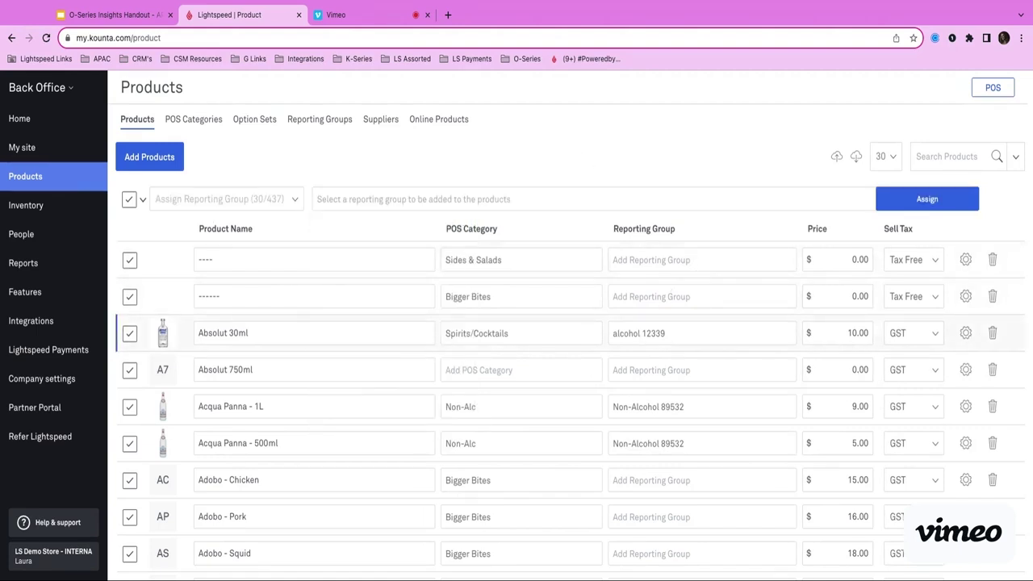
pyautogui.click(128, 199)
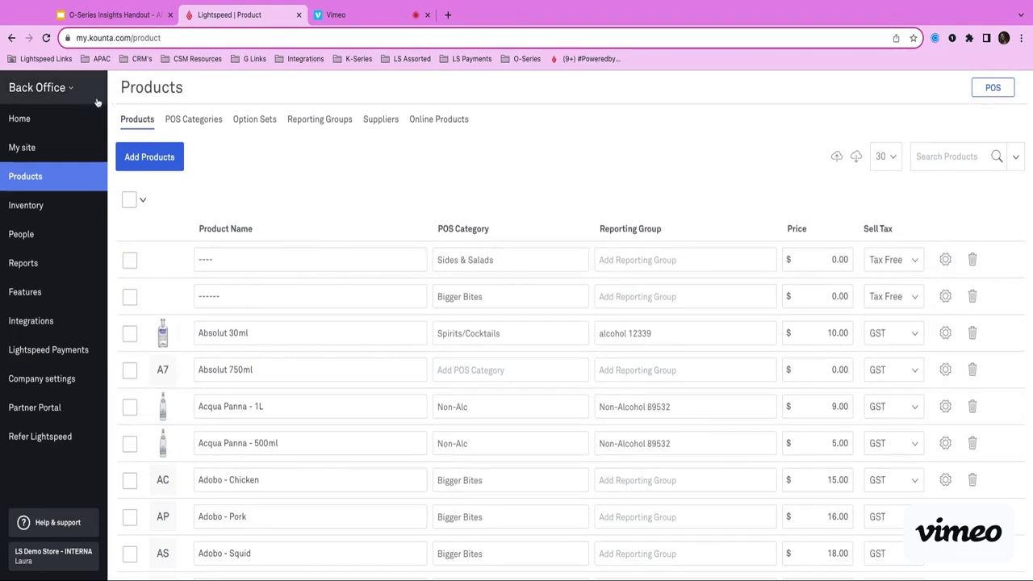
# - Switch from Back Office to Insights and browse the recently viewed and popular dashboards on its home page
pyautogui.click(68, 92)
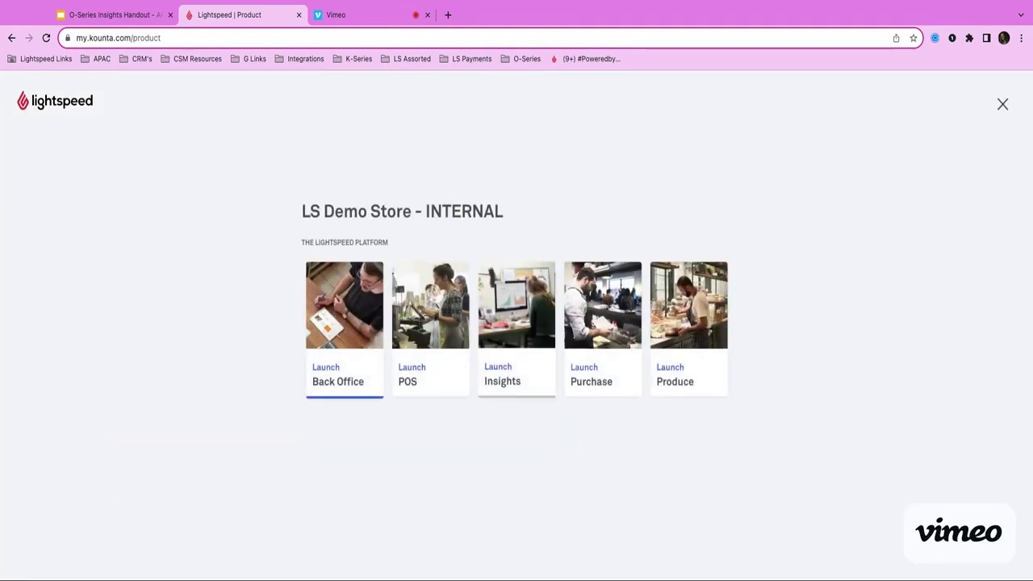
pyautogui.click(515, 379)
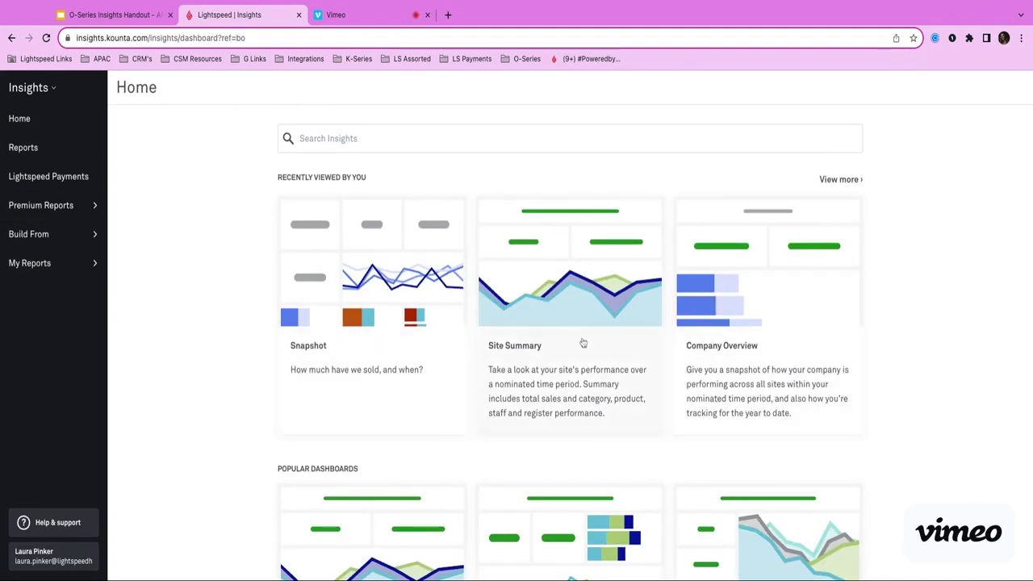
pyautogui.scroll(-3, 584, 342)
pyautogui.scroll(-1, 583, 341)
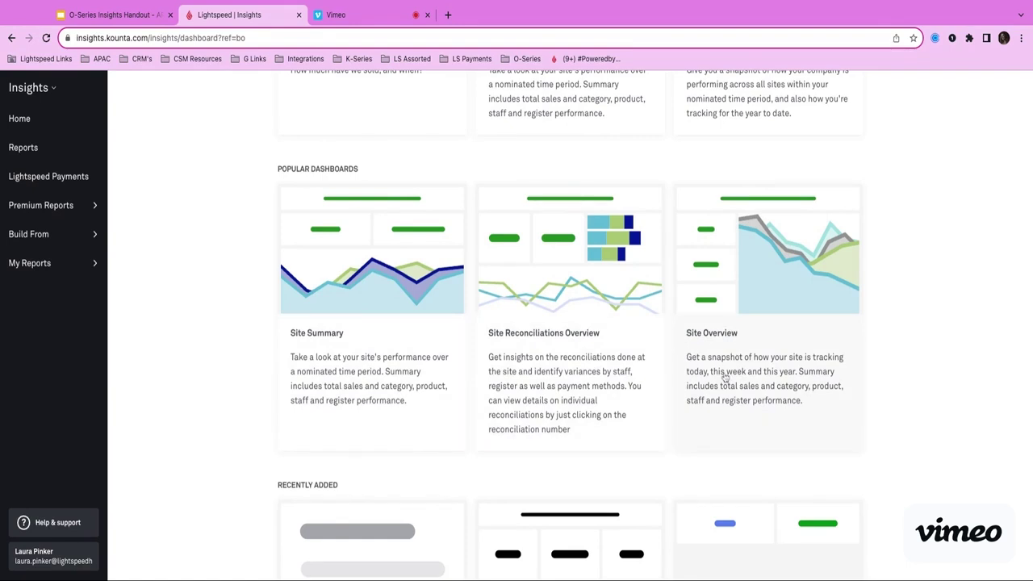
pyautogui.scroll(2, 724, 377)
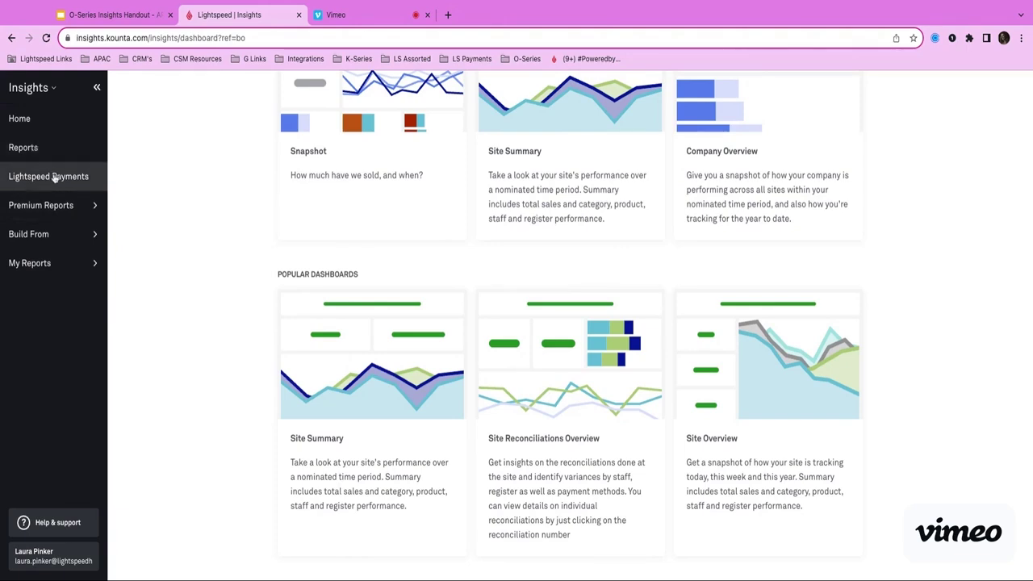
# - Expand Premium Reports, Build From and My Reports in the Insights navigation and look through their entries
pyautogui.click(96, 208)
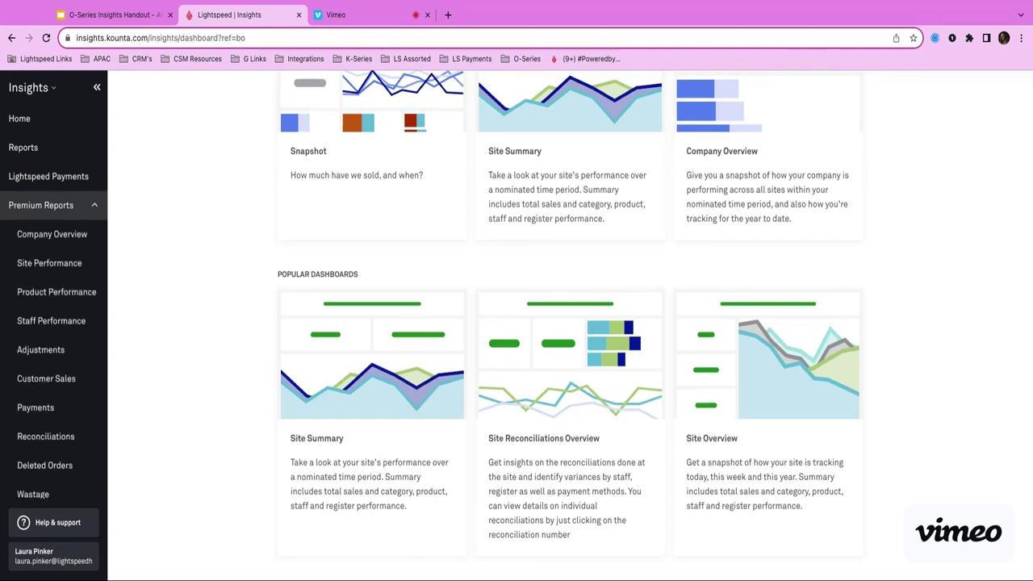
pyautogui.scroll(-3, 93, 416)
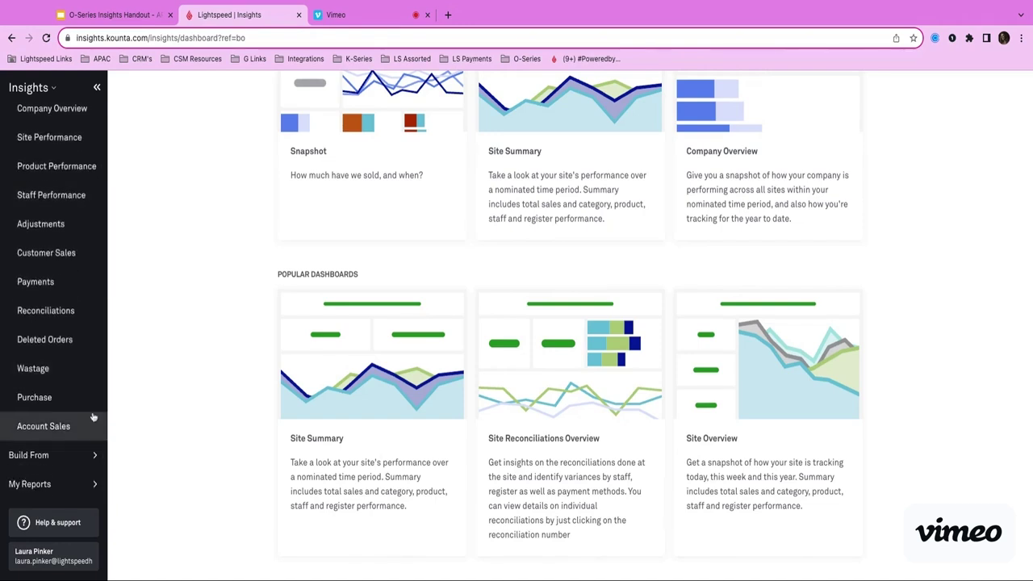
pyautogui.click(94, 458)
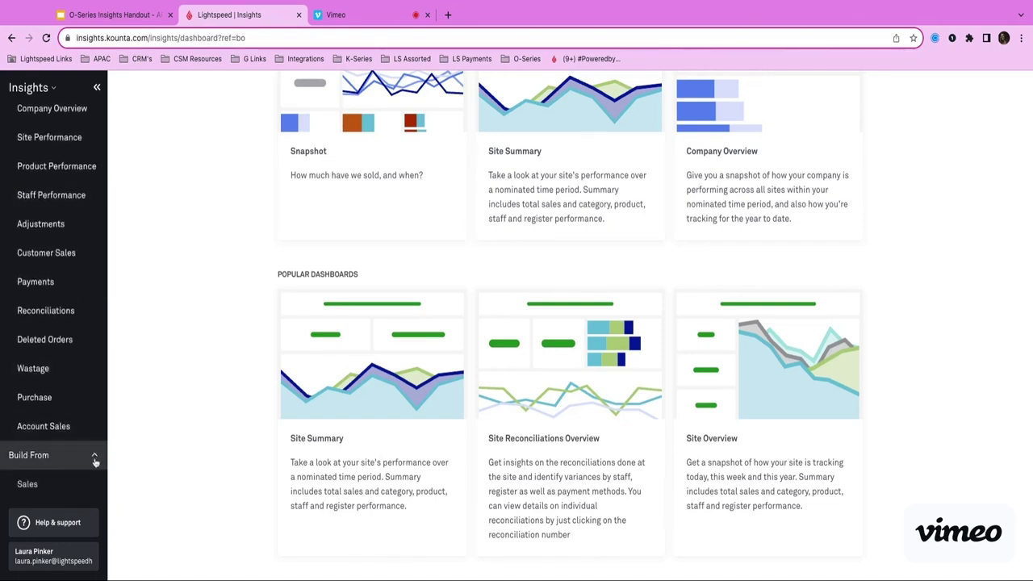
pyautogui.scroll(-6, 81, 467)
pyautogui.scroll(-2, 79, 468)
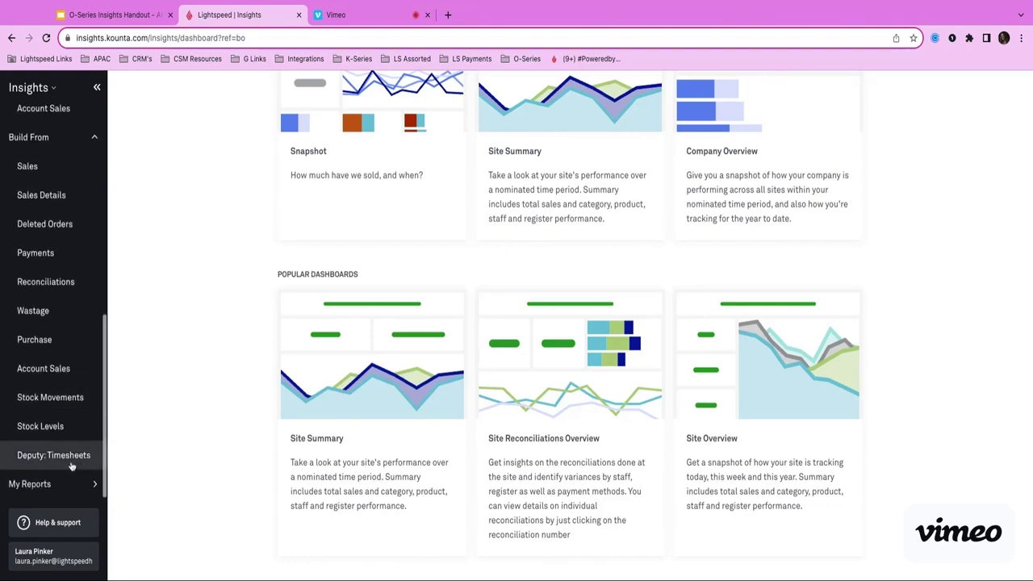
pyautogui.click(64, 486)
pyautogui.scroll(-1, 48, 486)
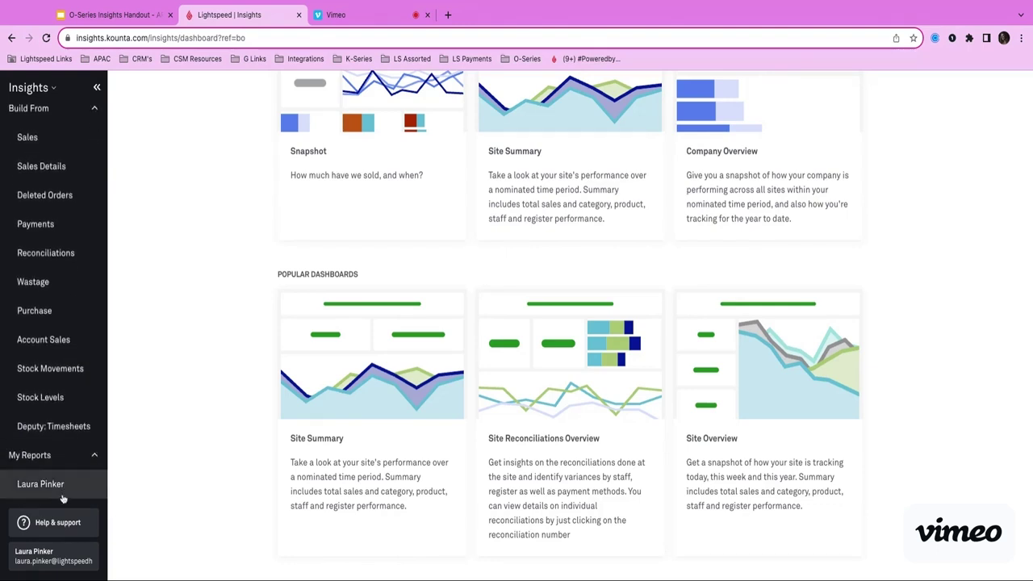
pyautogui.scroll(9, 74, 490)
pyautogui.scroll(3, 74, 493)
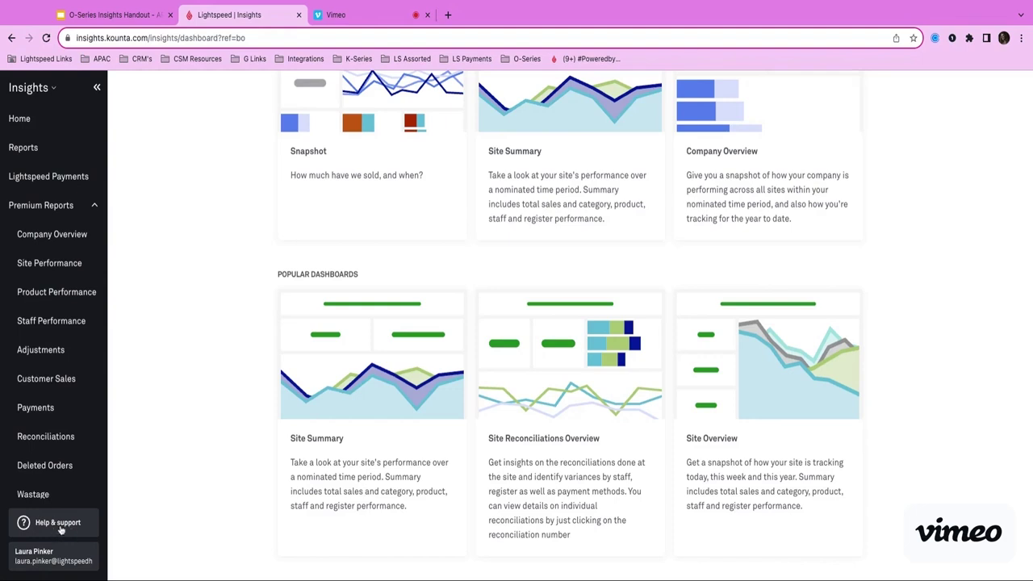
# - Open Help & support and look through the related articles, knowledge base search and support contact options
pyautogui.click(58, 526)
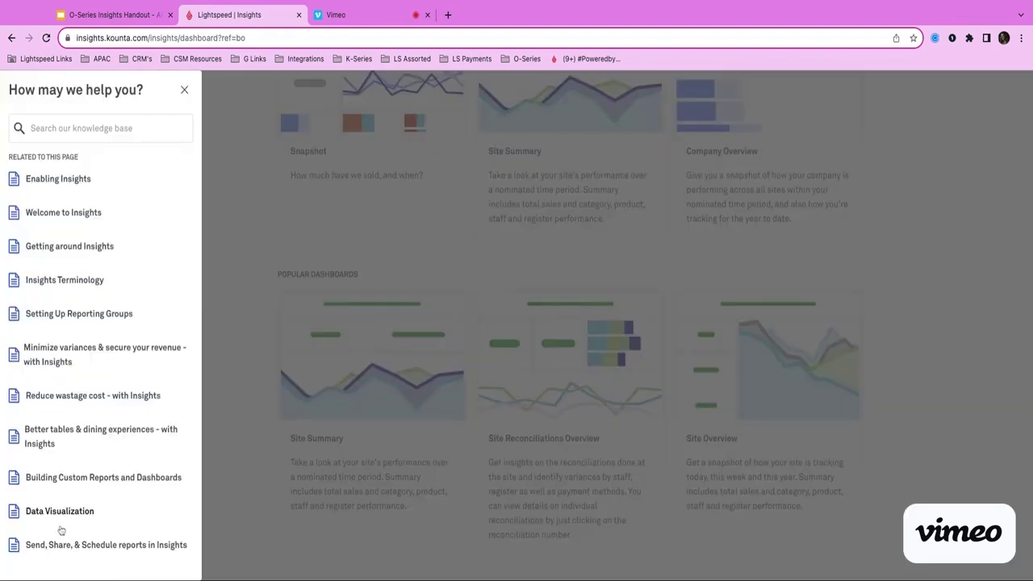
pyautogui.scroll(-4, 129, 150)
pyautogui.scroll(4, 130, 151)
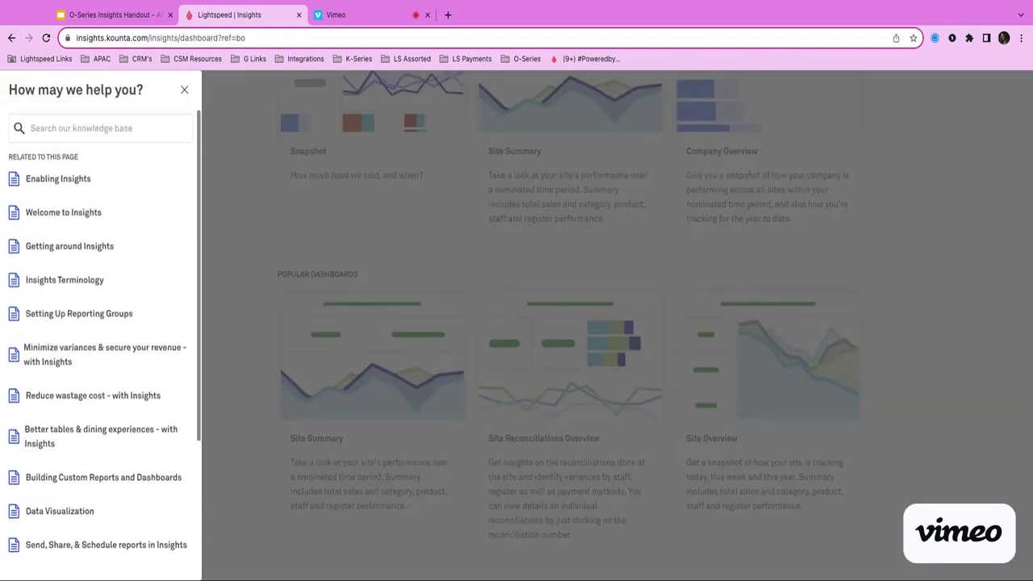
pyautogui.click(127, 129)
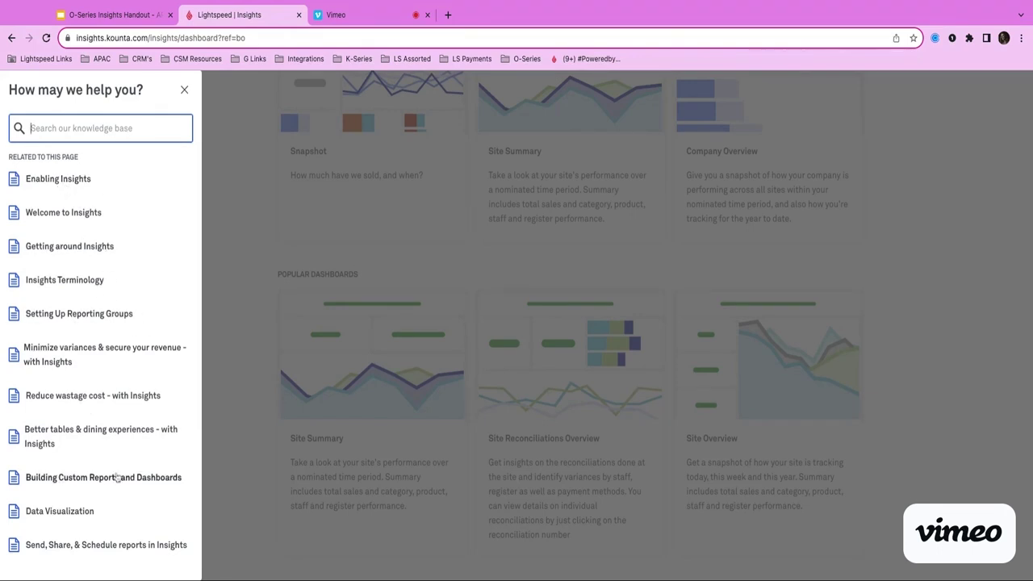
pyautogui.scroll(-1, 122, 478)
pyautogui.scroll(-3, 117, 477)
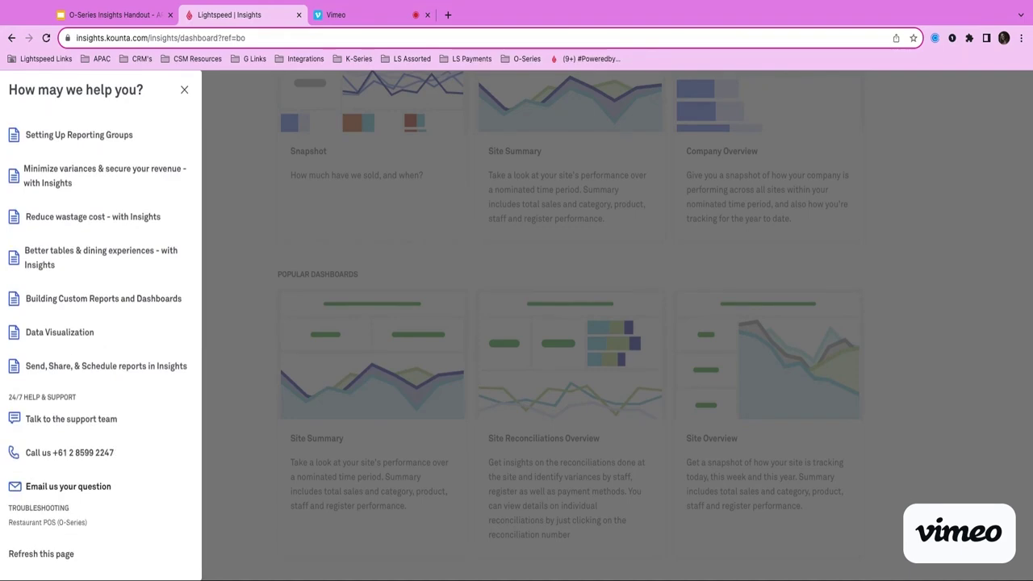
pyautogui.scroll(4, 108, 298)
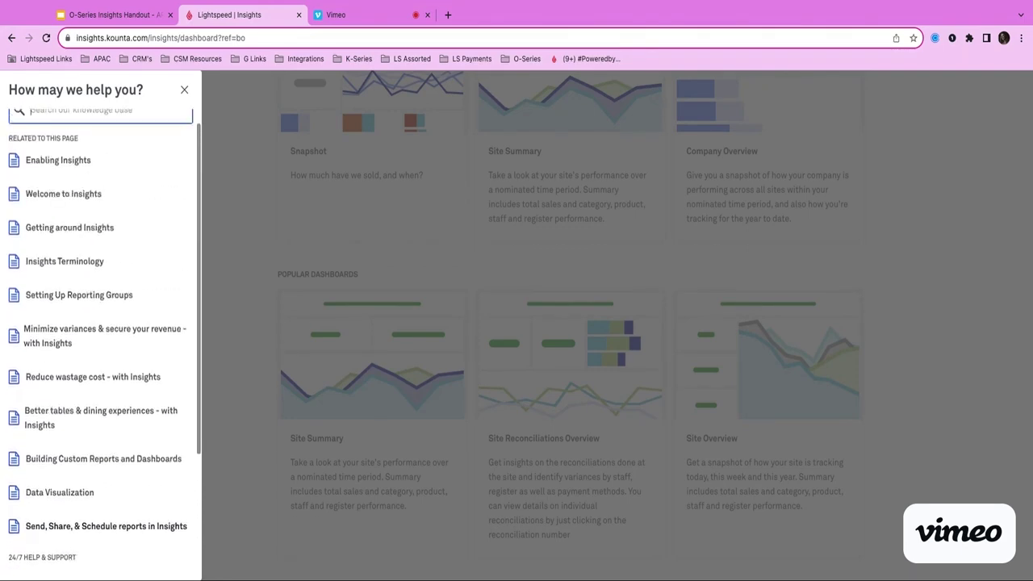
# - Open the Getting around Insights help article and look through its FAQs, dashboard links and introductory sections
pyautogui.click(102, 226)
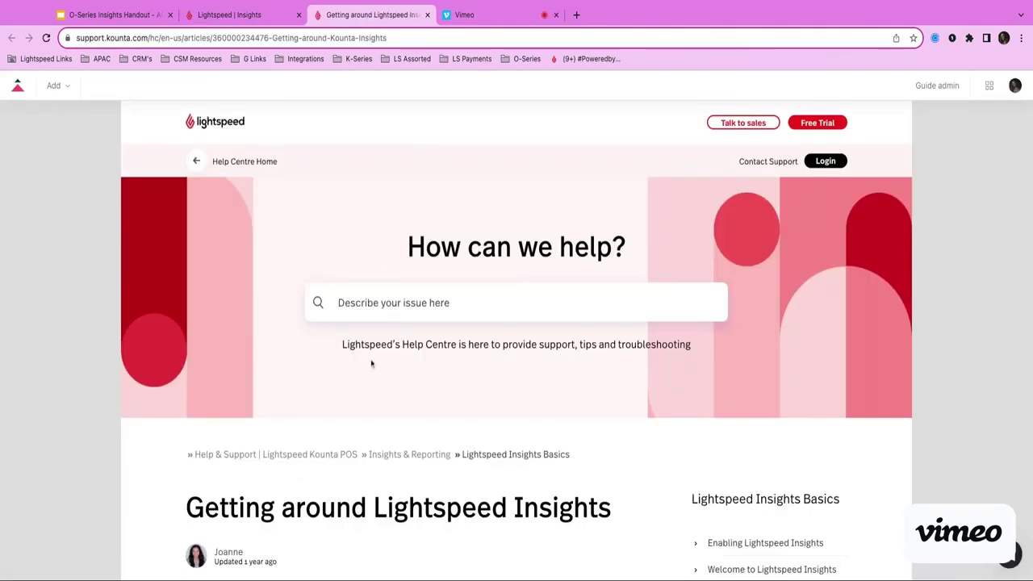
pyautogui.scroll(-10, 371, 363)
pyautogui.scroll(-9, 371, 363)
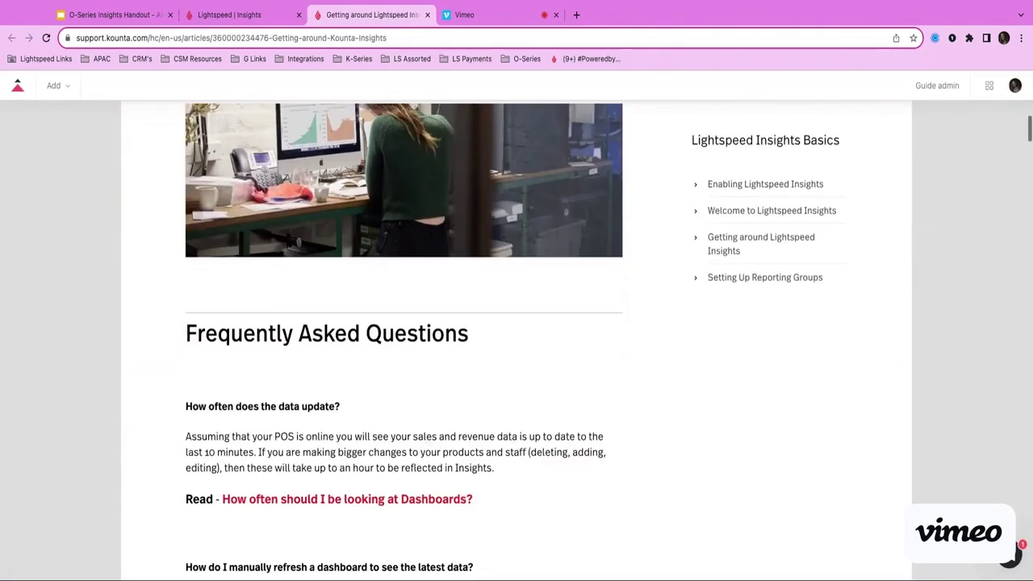
pyautogui.scroll(-9, 461, 346)
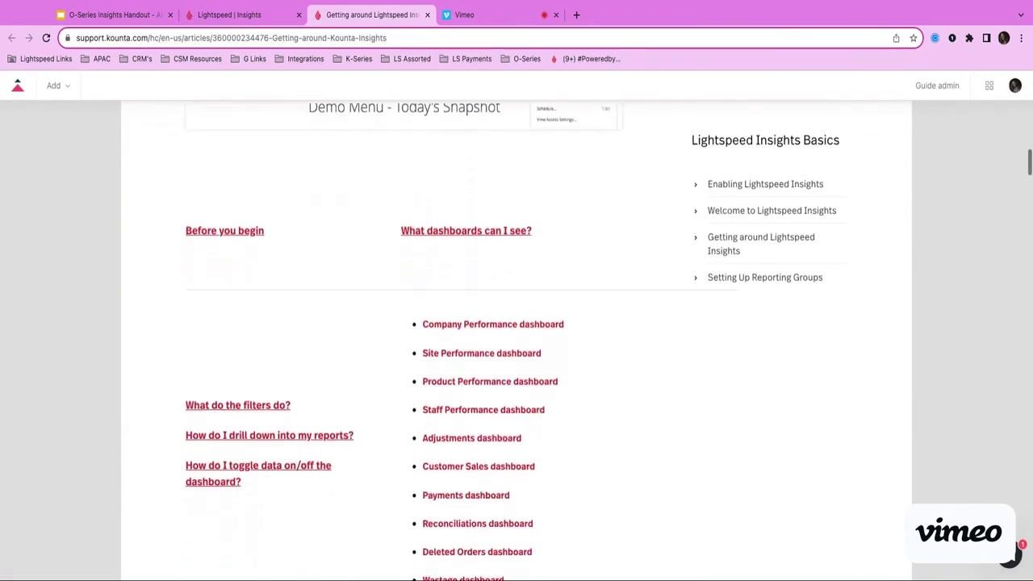
pyautogui.scroll(-5, 462, 346)
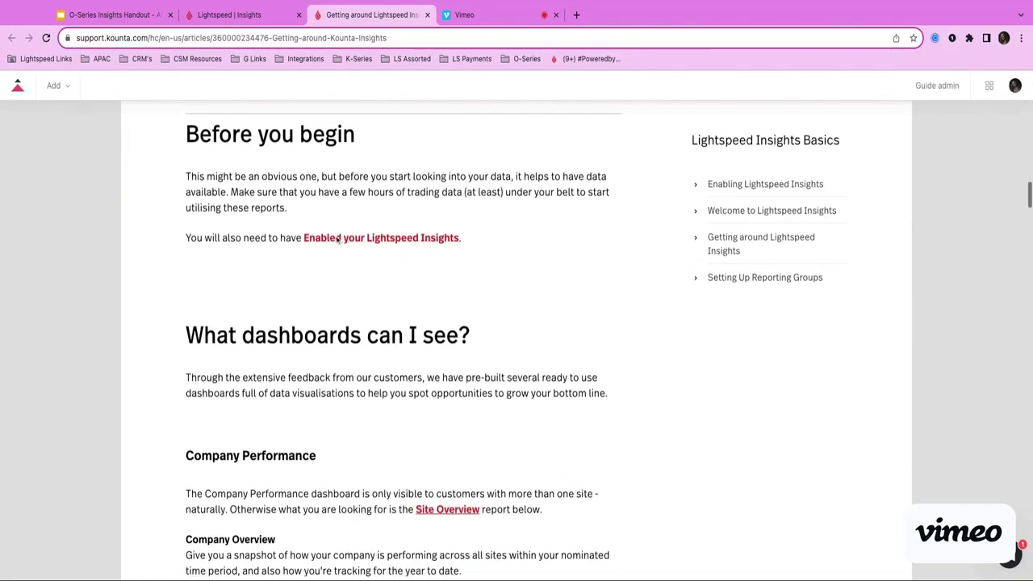
# - Return to the Insights help panel and review the 24/7 help and support contact options
pyautogui.click(253, 16)
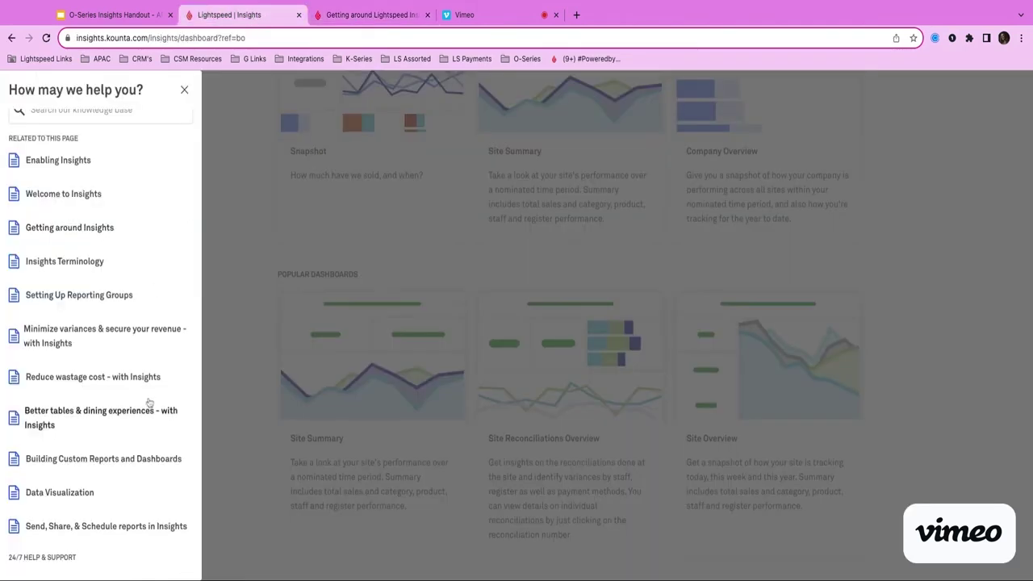
pyautogui.scroll(-3, 149, 404)
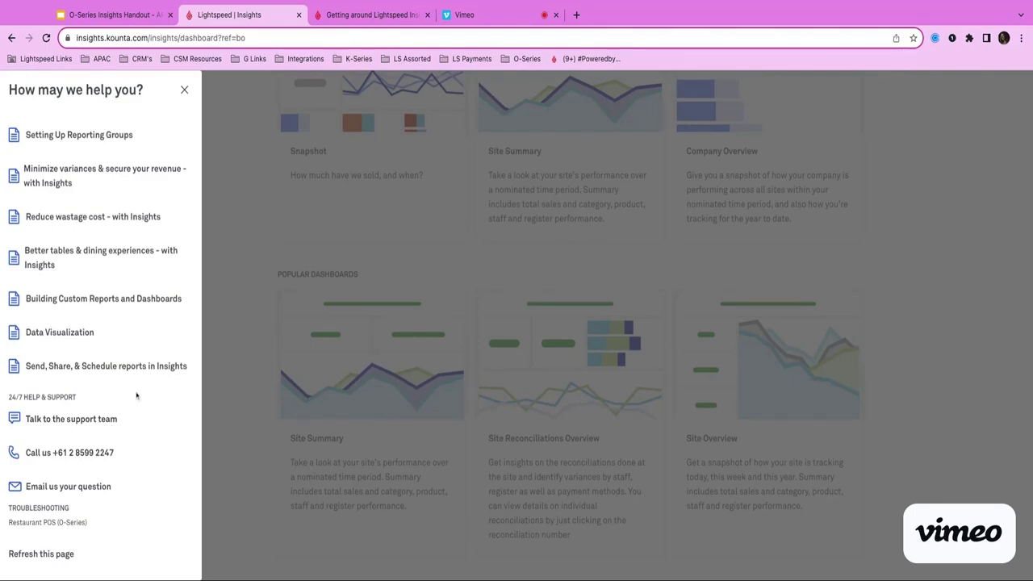
pyautogui.click(484, 15)
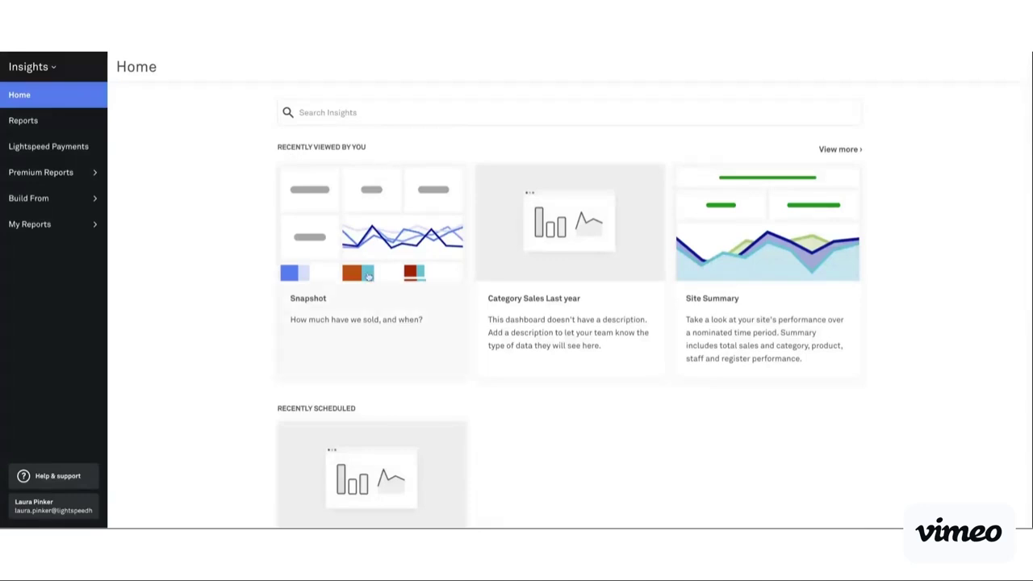
# - Look through the Home page's recently viewed, recently scheduled, popular and recently added dashboards
pyautogui.scroll(-1, 415, 293)
pyautogui.scroll(-3, 416, 293)
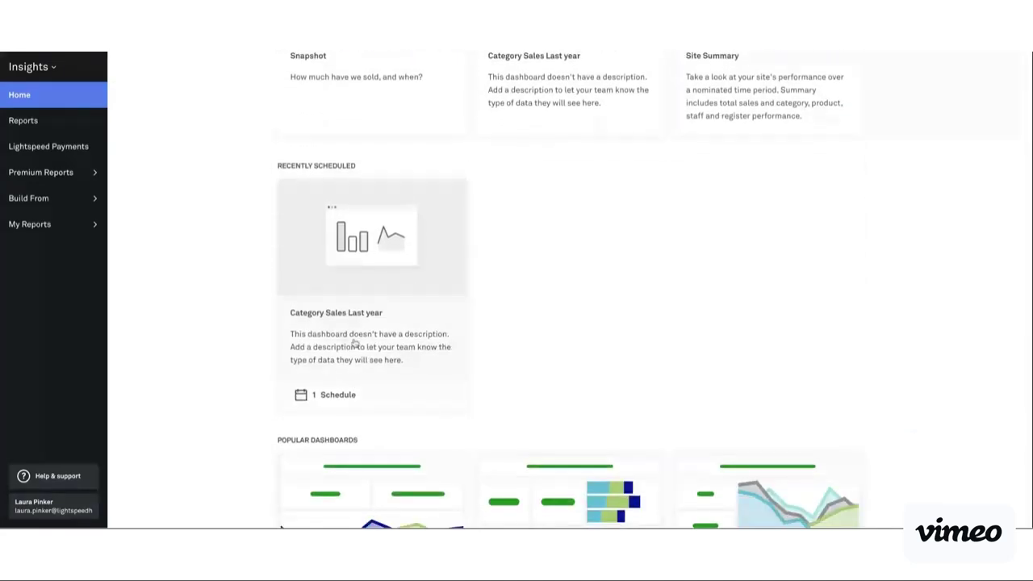
pyautogui.scroll(-3, 362, 347)
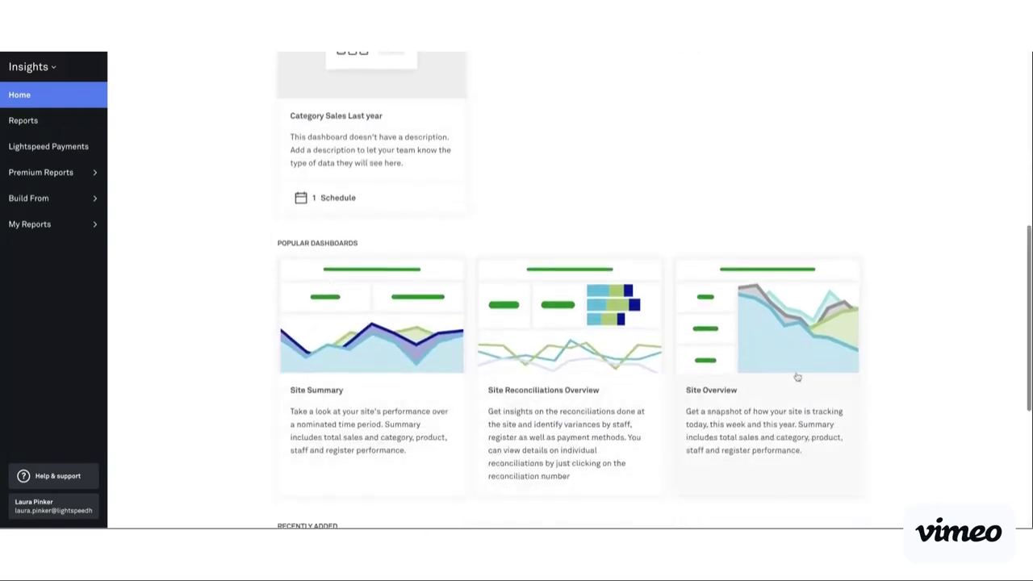
pyautogui.scroll(-1, 795, 373)
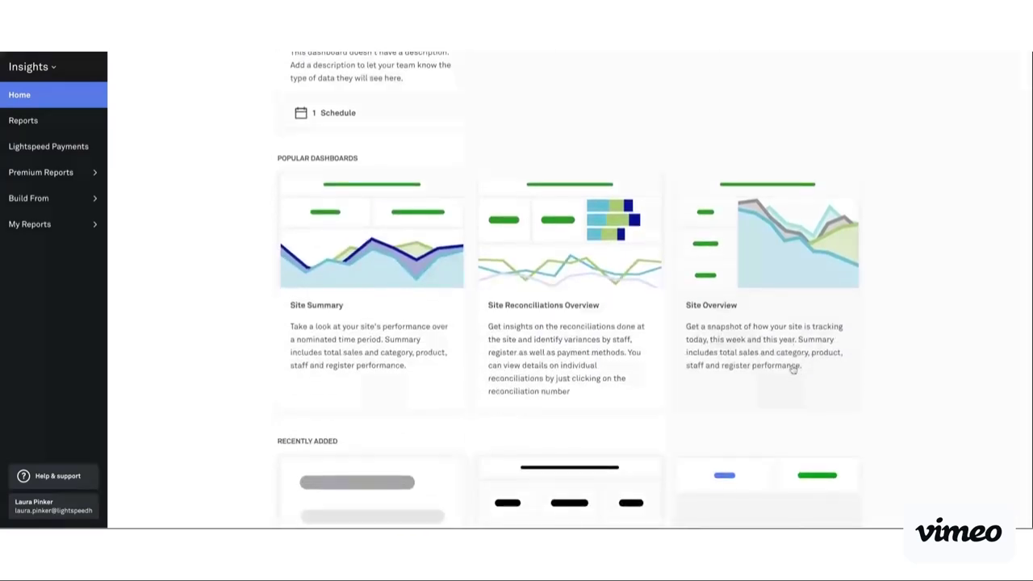
pyautogui.scroll(-3, 794, 368)
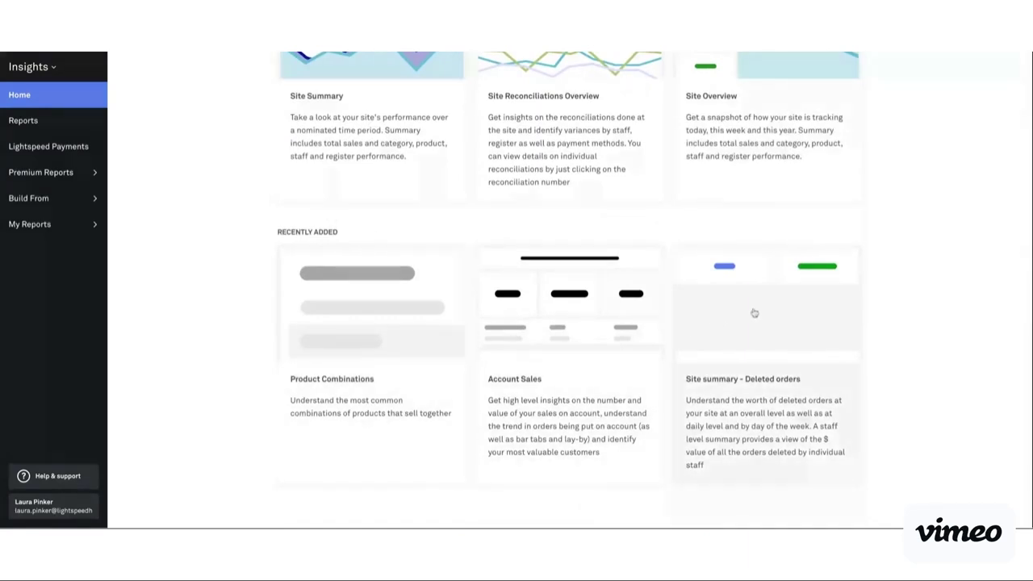
pyautogui.scroll(4, 729, 340)
pyautogui.scroll(6, 729, 341)
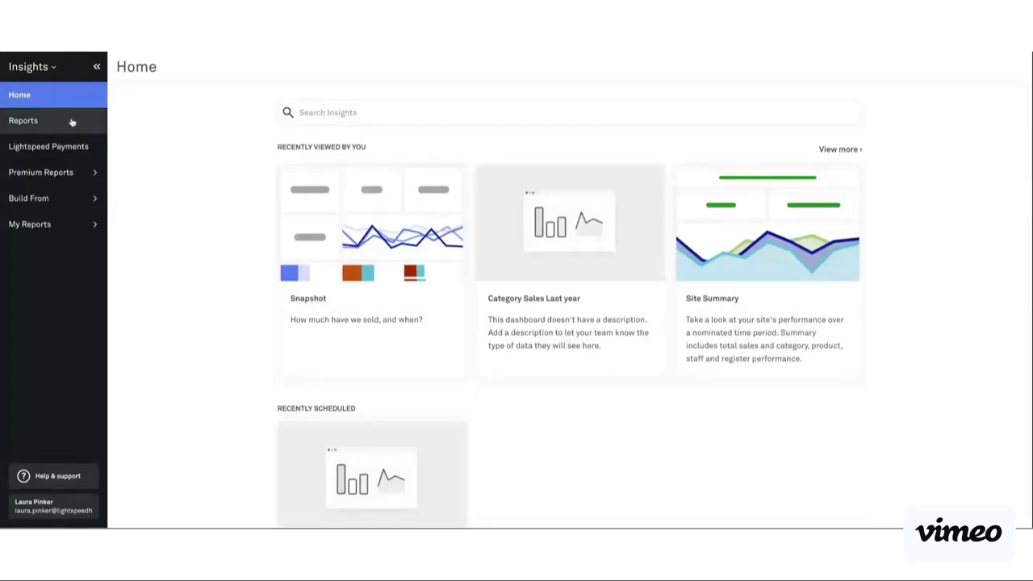
# - Open Reports and look through the Lite Dashboards list, from Snapshot down to Open Orders Snapshot
pyautogui.click(25, 121)
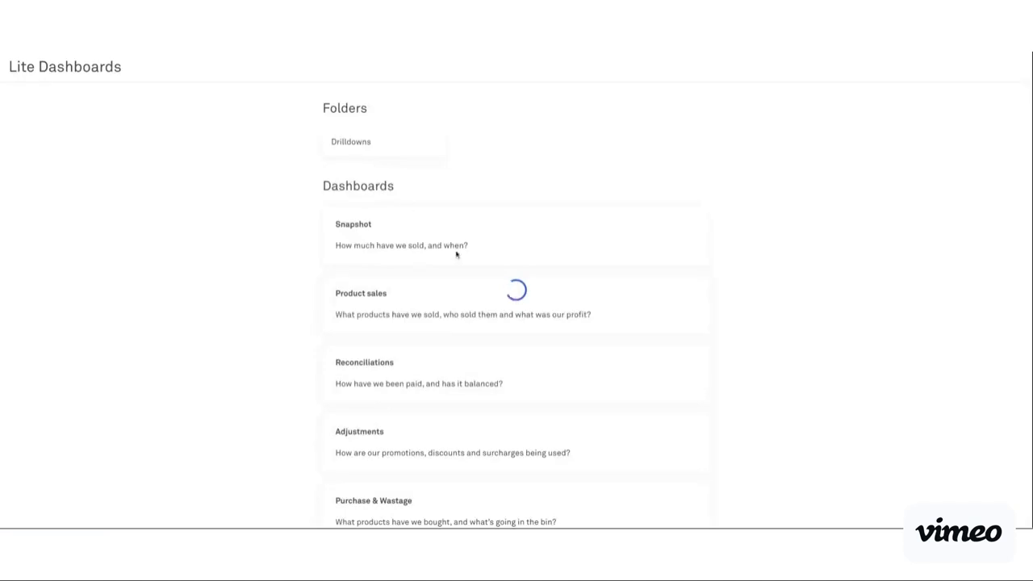
pyautogui.scroll(-1, 470, 205)
pyautogui.scroll(-2, 471, 205)
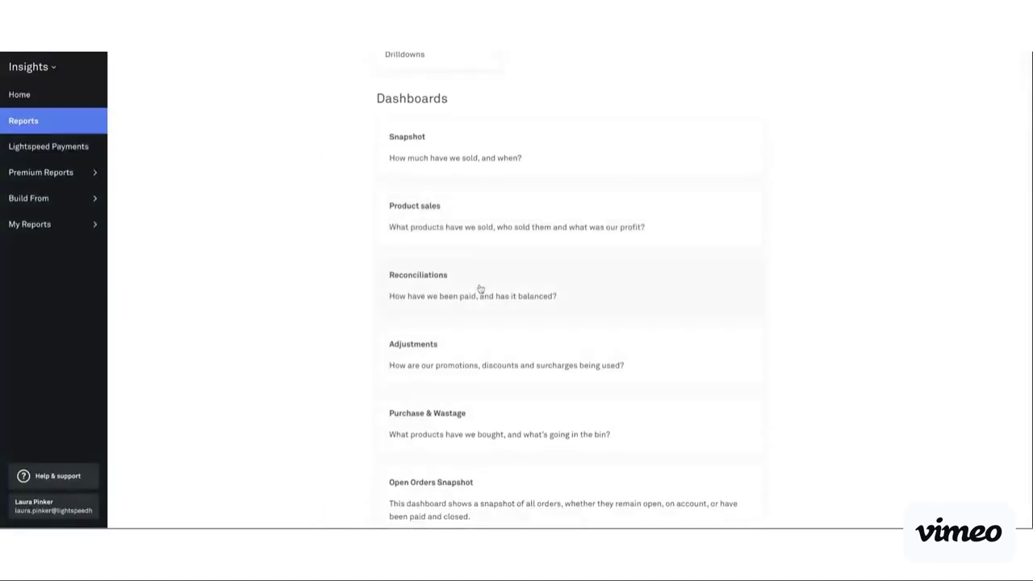
pyautogui.scroll(-1, 481, 290)
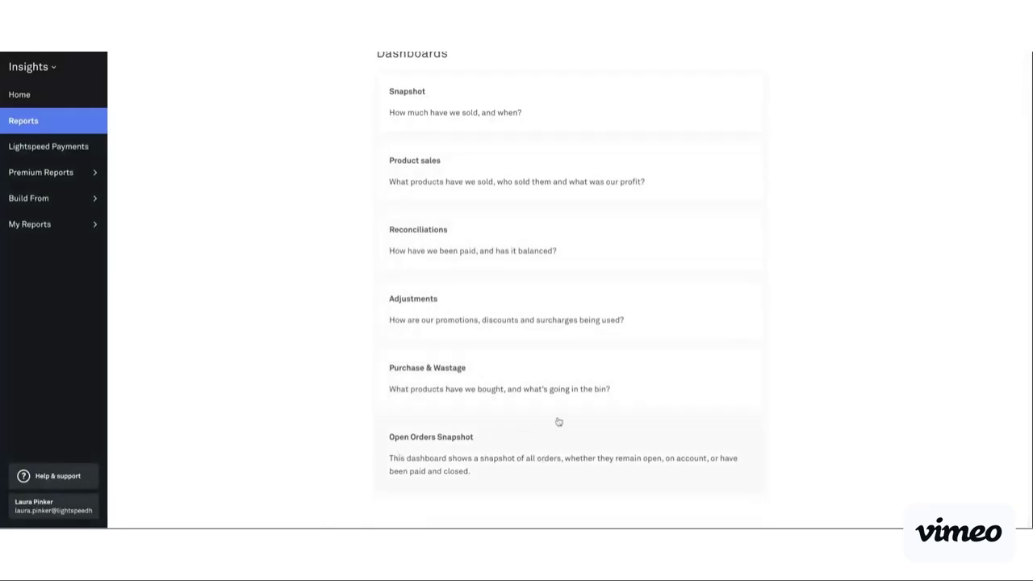
pyautogui.scroll(1, 548, 426)
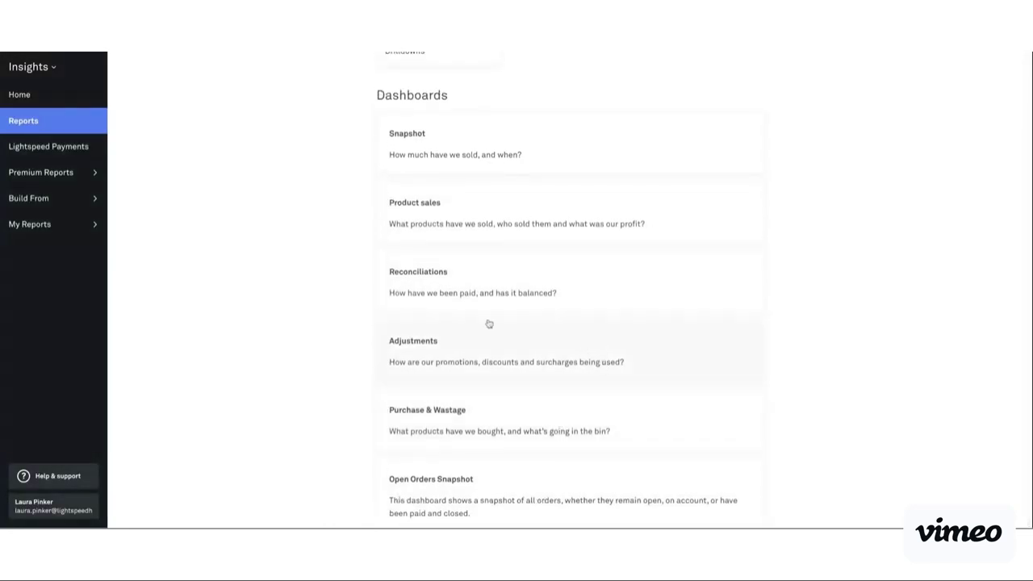
pyautogui.scroll(2, 500, 274)
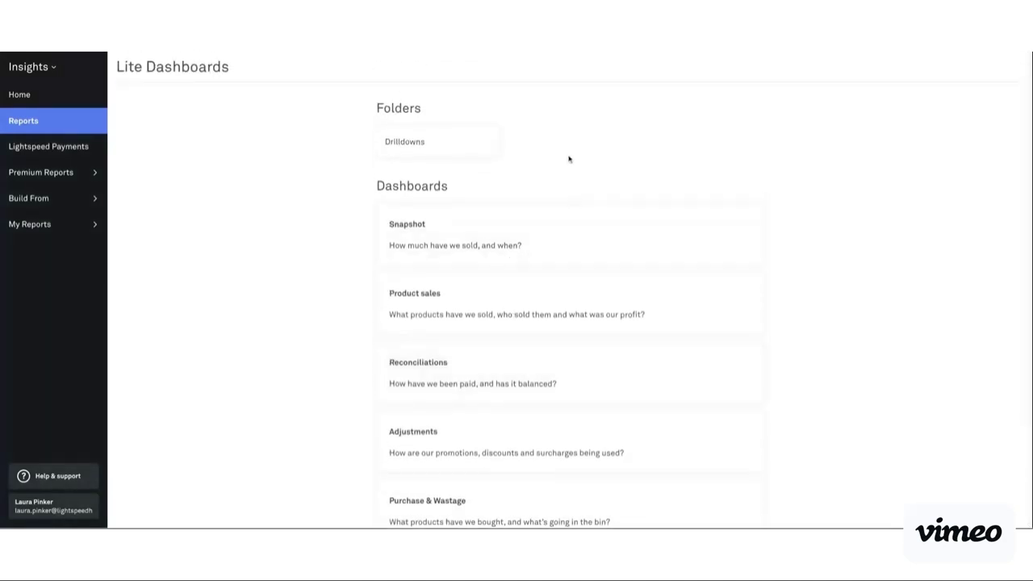
# - Open the Snapshot dashboard and set its Site Name filter to Kounta Cafe HQ -Internal Test
pyautogui.click(490, 240)
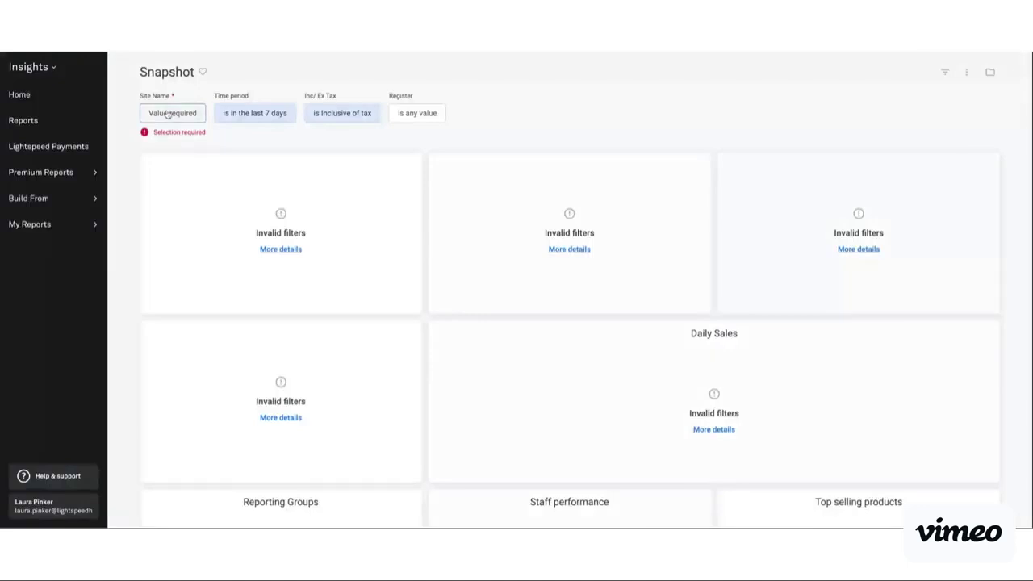
pyautogui.click(163, 116)
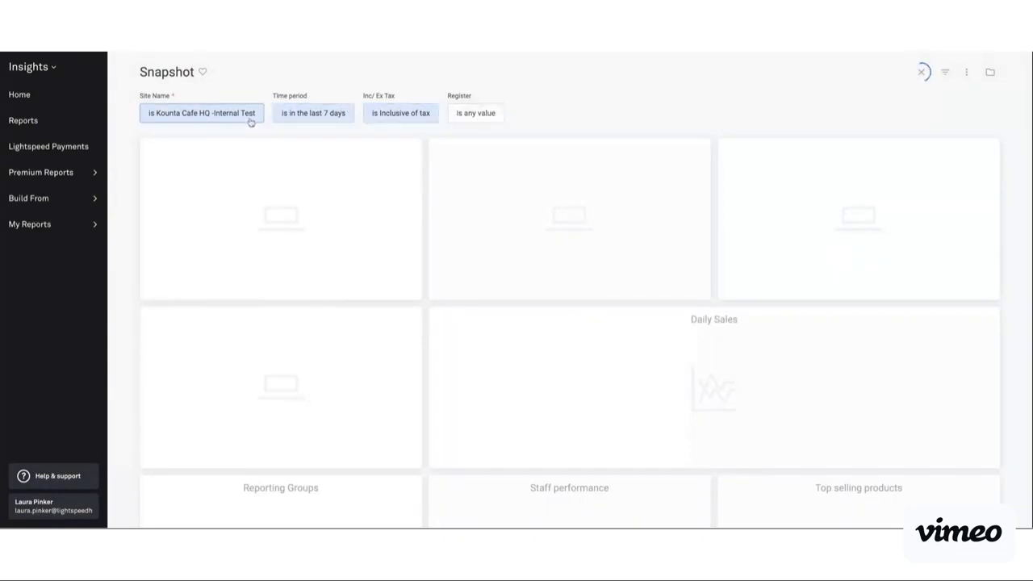
# - Set the Snapshot dashboard's time period filter to the last 4 complete weeks
pyautogui.click(313, 114)
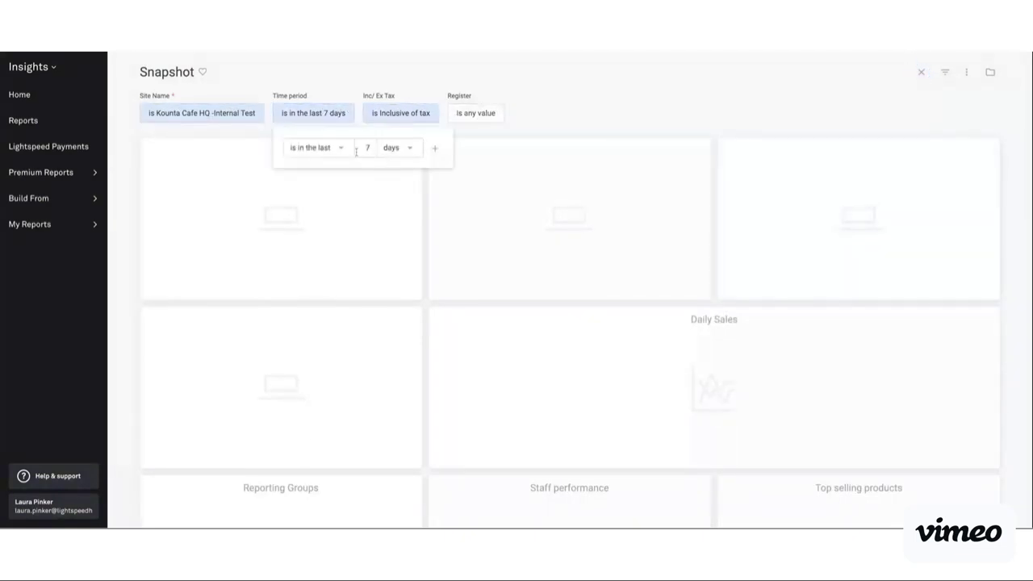
pyautogui.click(337, 147)
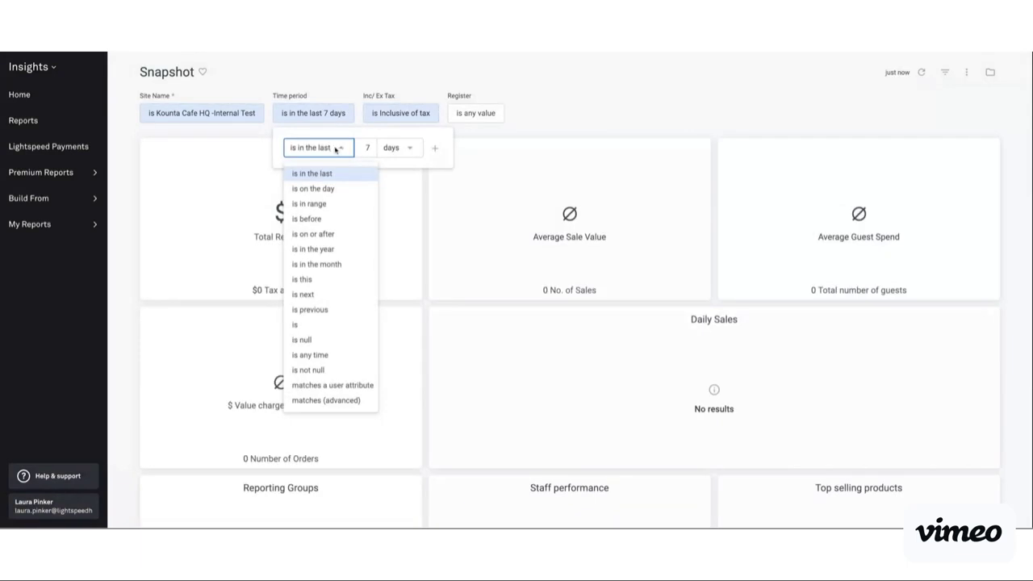
pyautogui.click(392, 148)
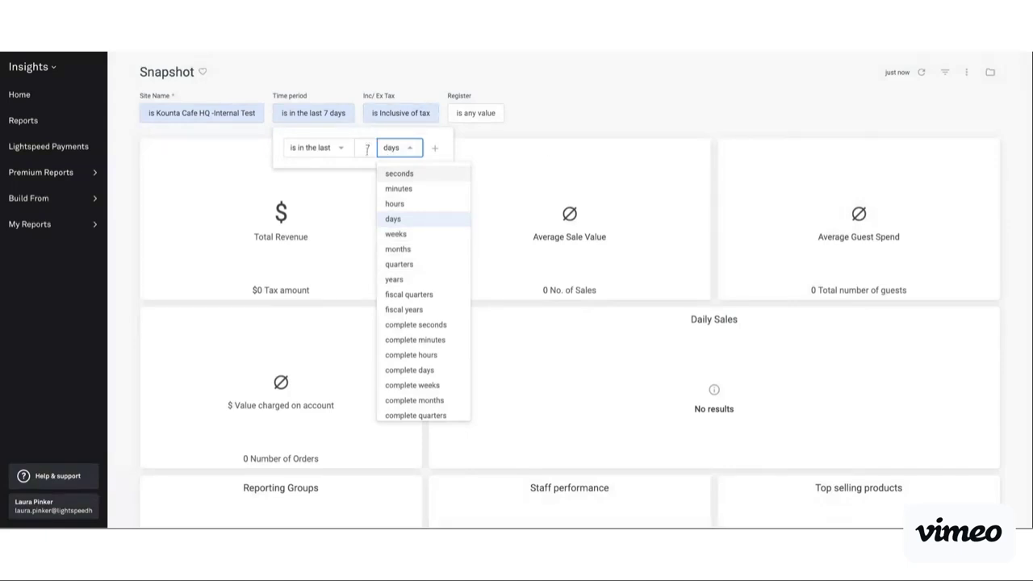
pyautogui.click(367, 148)
pyautogui.write('4')
pyautogui.click(417, 147)
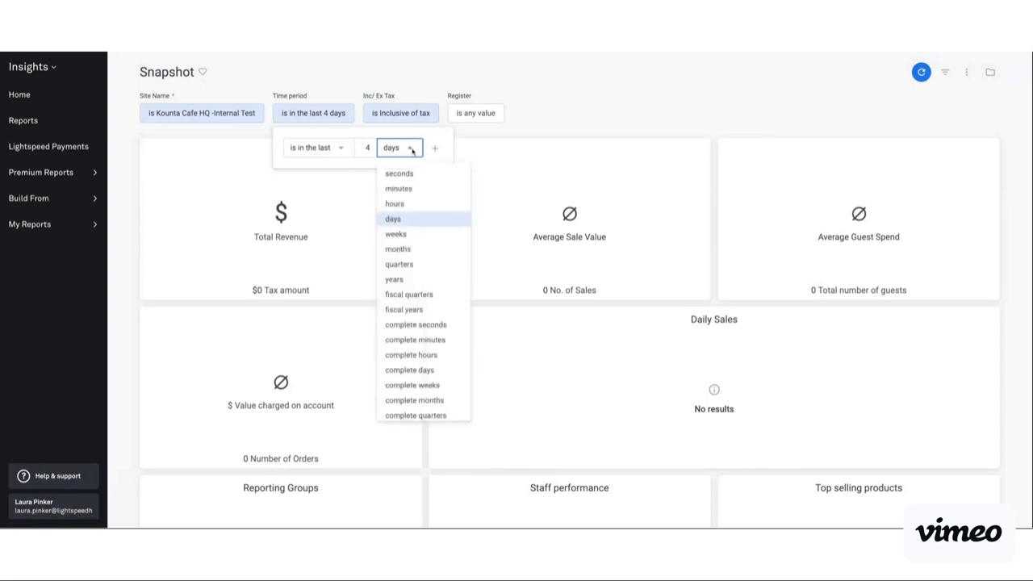
pyautogui.click(419, 386)
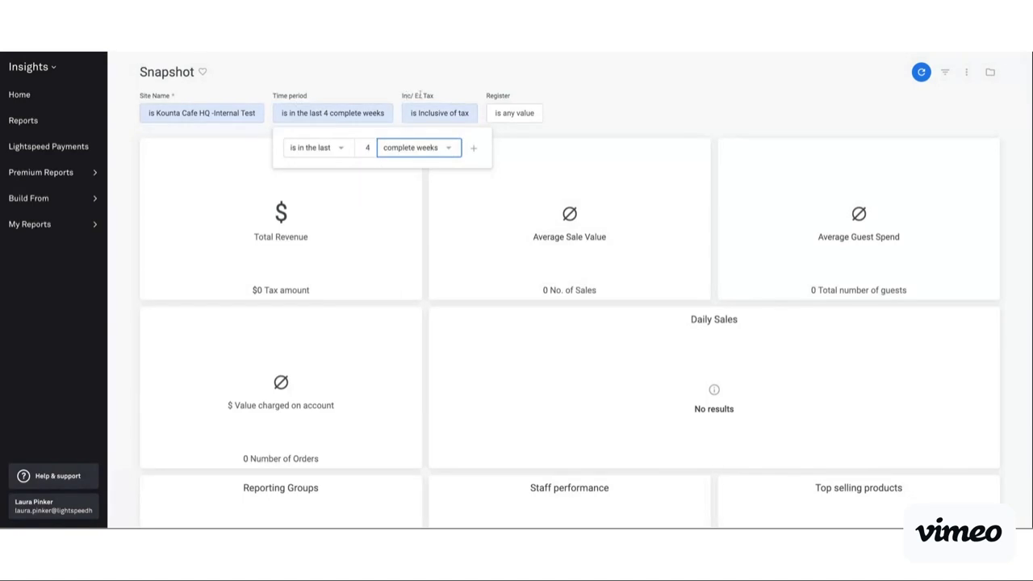
# - Check the tax and register filter options, then reload the Snapshot dashboard with the chosen filters
pyautogui.click(426, 110)
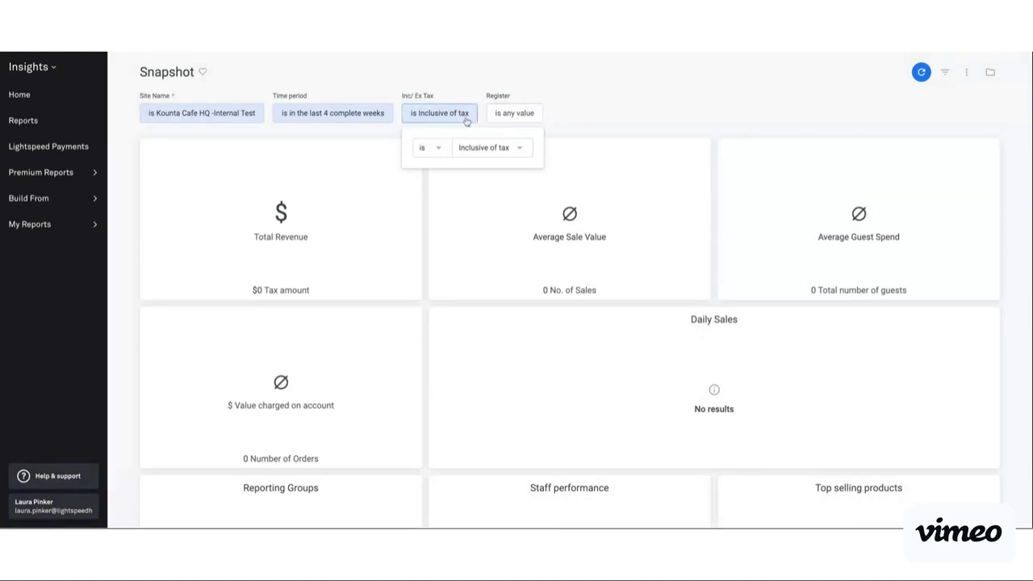
pyautogui.click(529, 117)
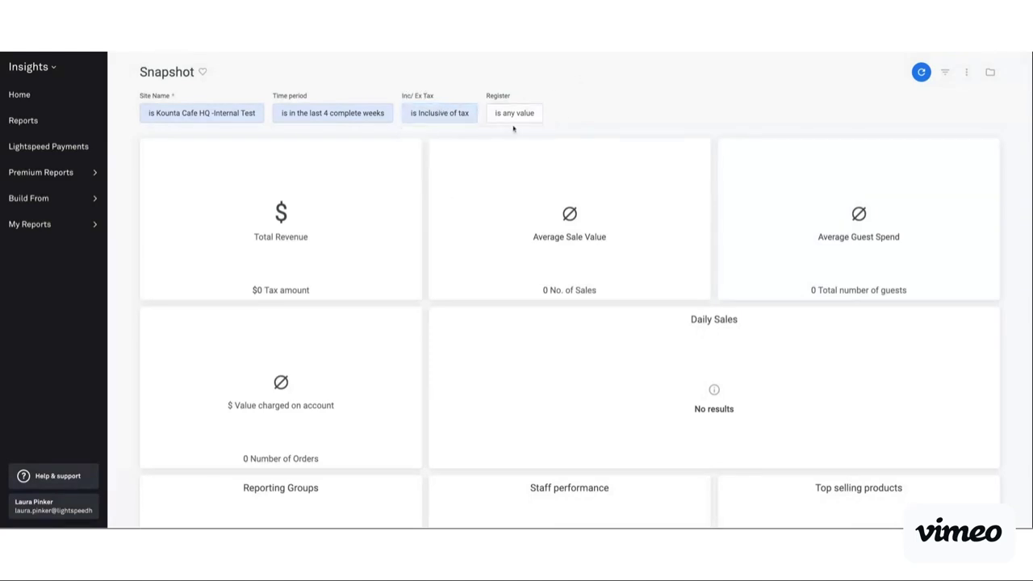
pyautogui.click(521, 113)
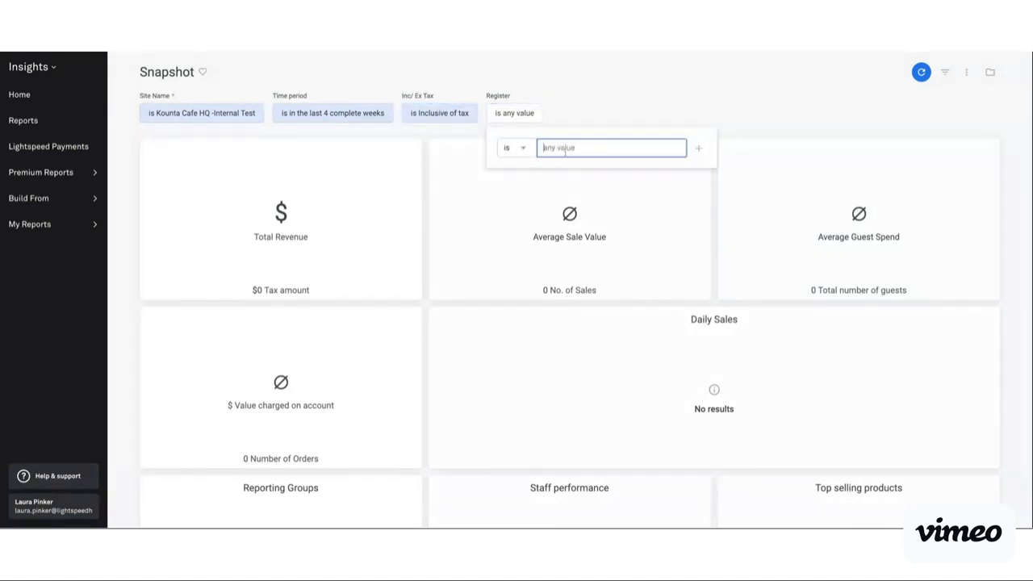
pyautogui.click(609, 111)
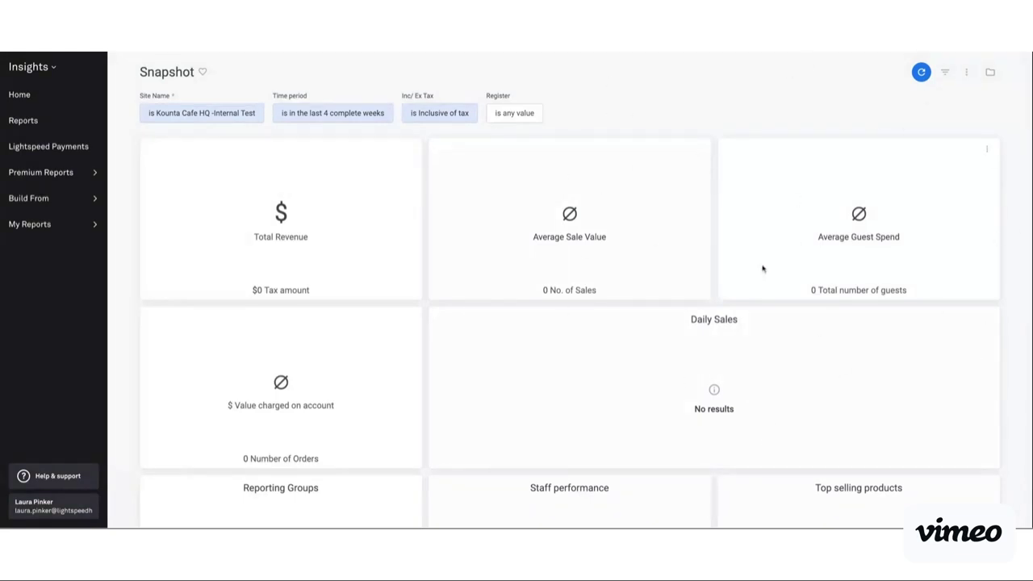
pyautogui.click(921, 75)
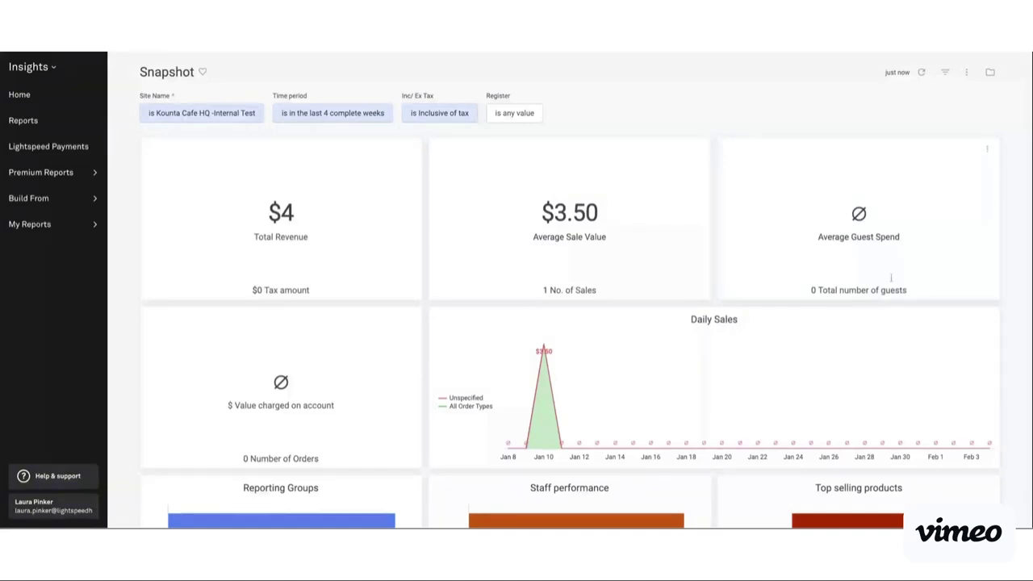
# - Review the Snapshot dashboard's Daily Sales, Reporting Groups, Staff performance and Top selling products charts
pyautogui.scroll(-1, 906, 259)
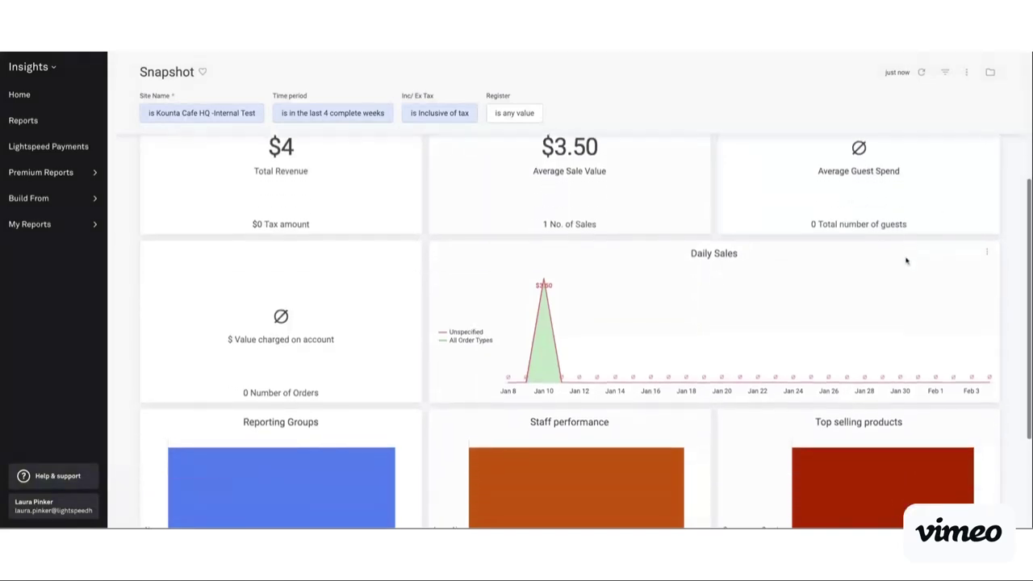
pyautogui.scroll(-2, 763, 285)
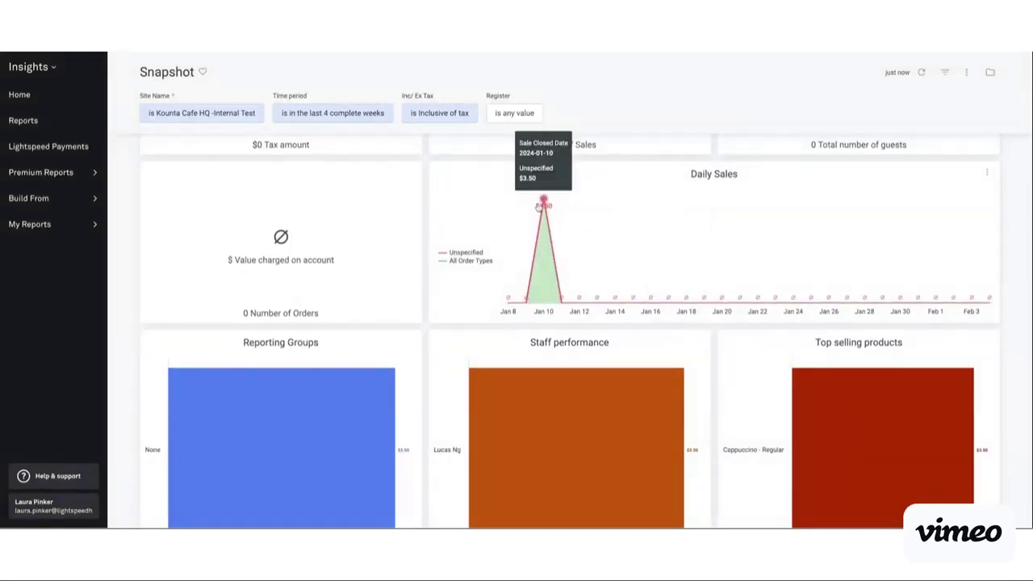
pyautogui.scroll(-1, 539, 207)
pyautogui.moveTo(257, 402)
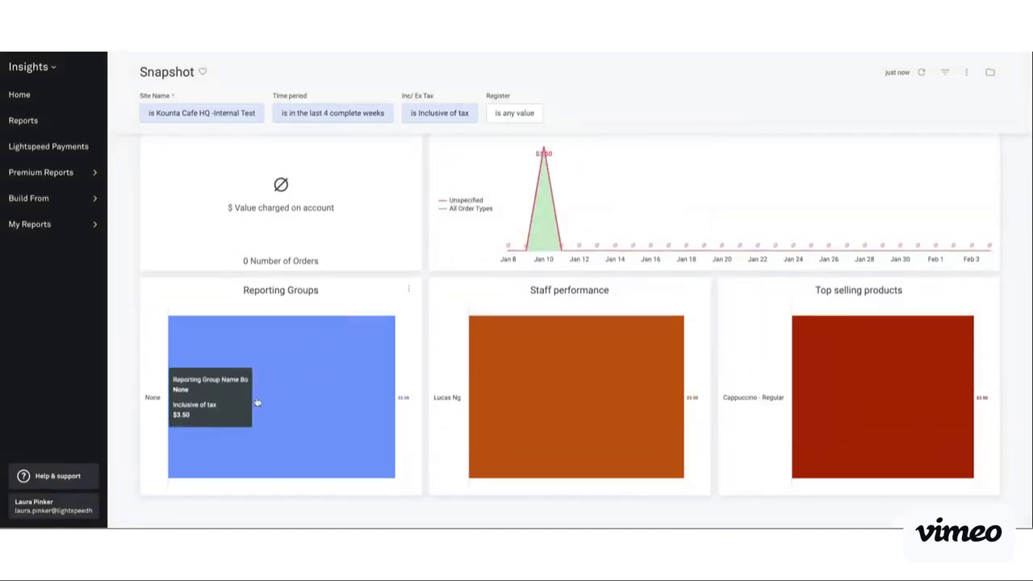
pyautogui.moveTo(674, 363)
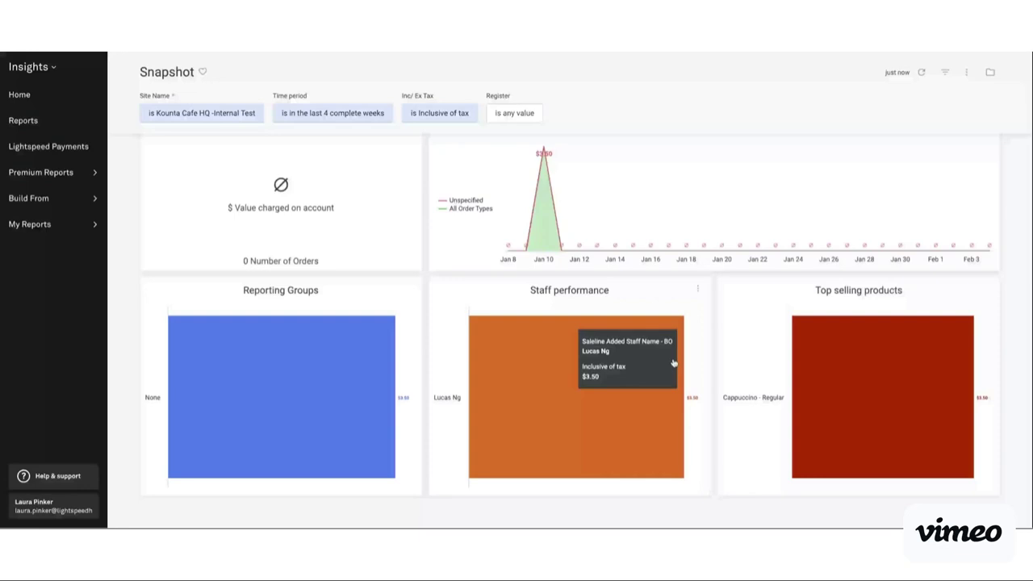
pyautogui.moveTo(904, 359)
pyautogui.scroll(3, 907, 359)
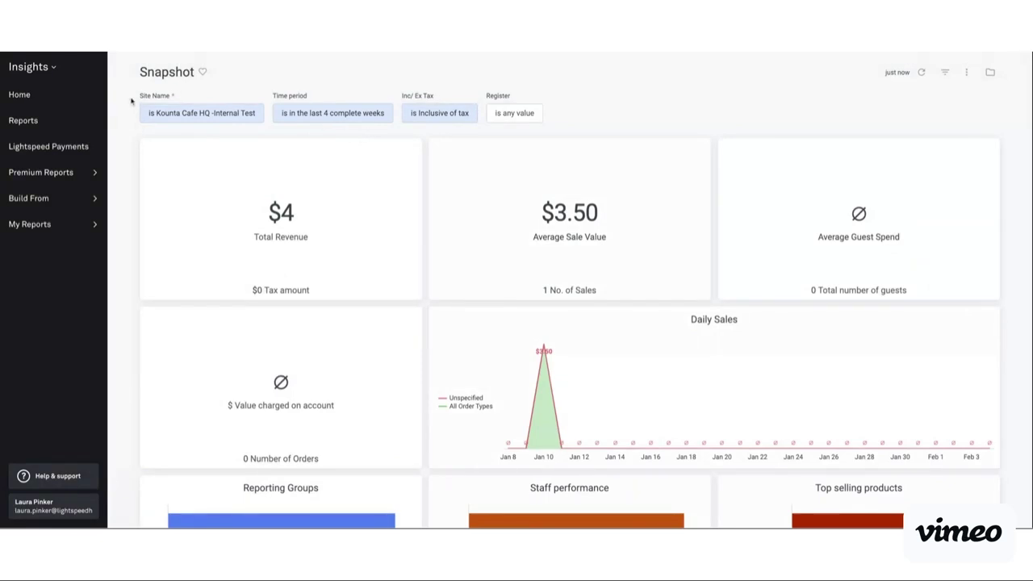
# - Mark the Snapshot dashboard as a favorite and check for it in the Favorites folder
pyautogui.click(202, 72)
pyautogui.click(990, 73)
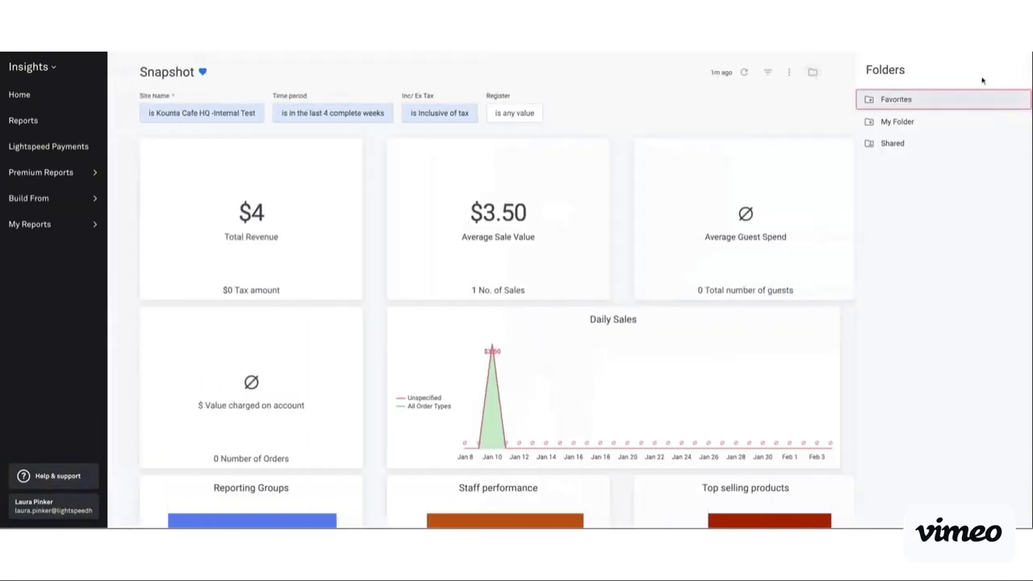
pyautogui.click(927, 106)
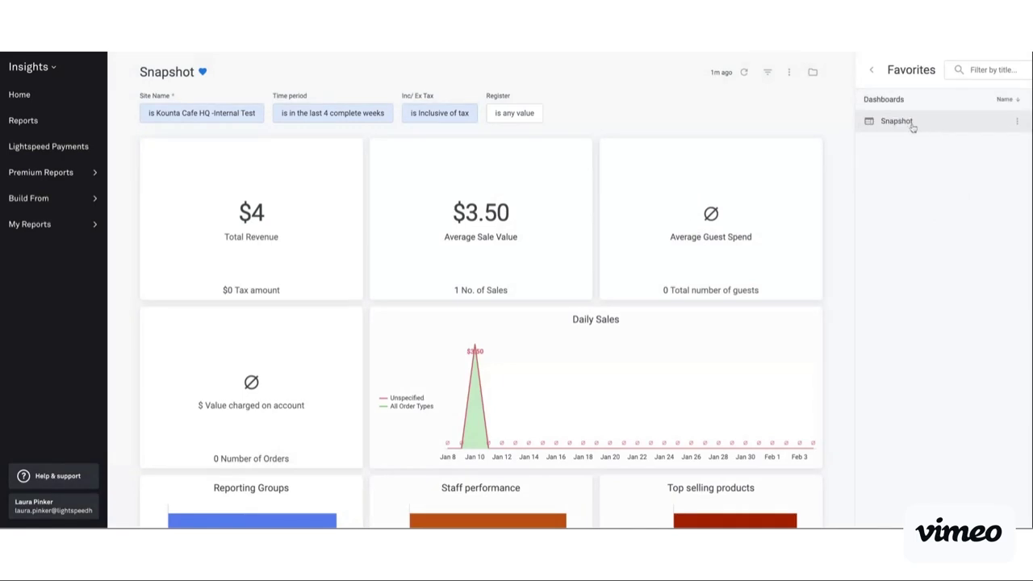
pyautogui.click(871, 70)
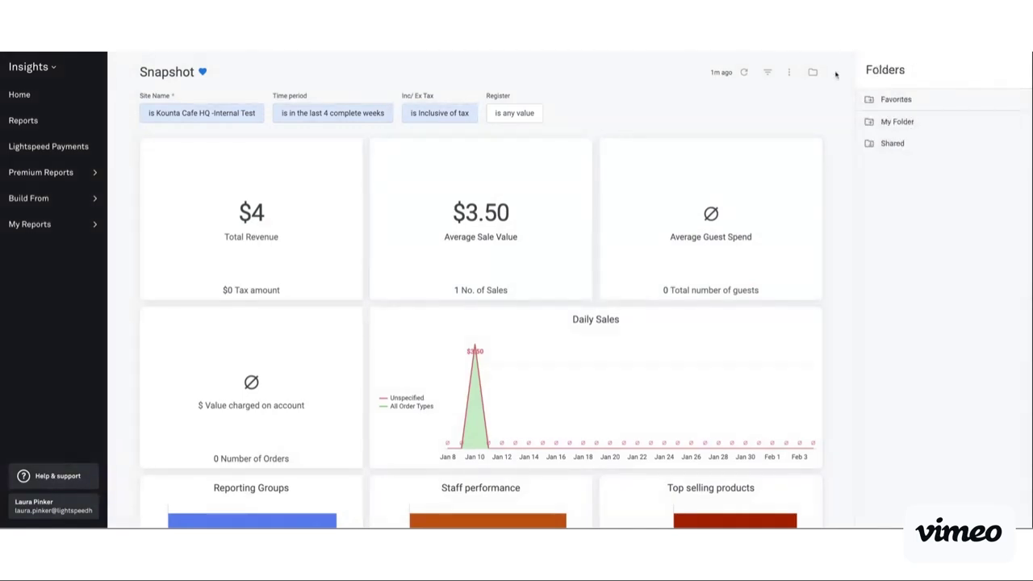
# - Open the Product sales dashboard from the Lite Dashboards list and check its site name filter
pyautogui.click(48, 120)
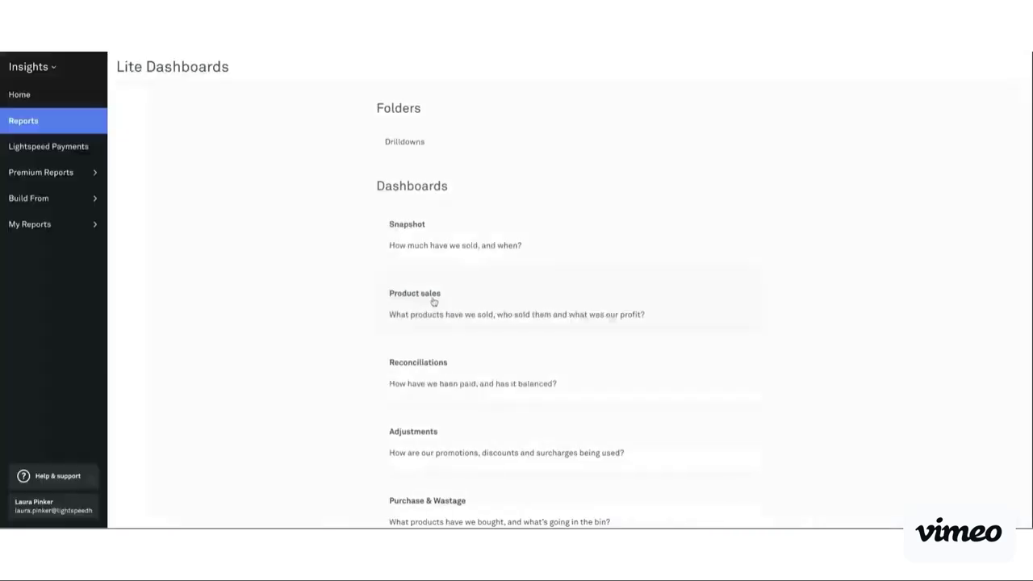
pyautogui.click(526, 304)
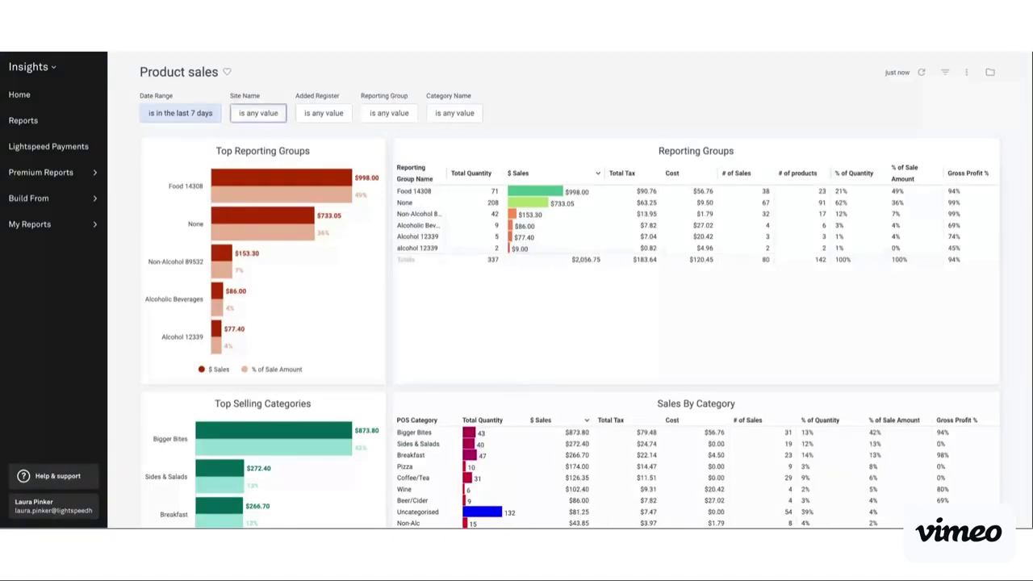
pyautogui.click(260, 116)
pyautogui.click(314, 148)
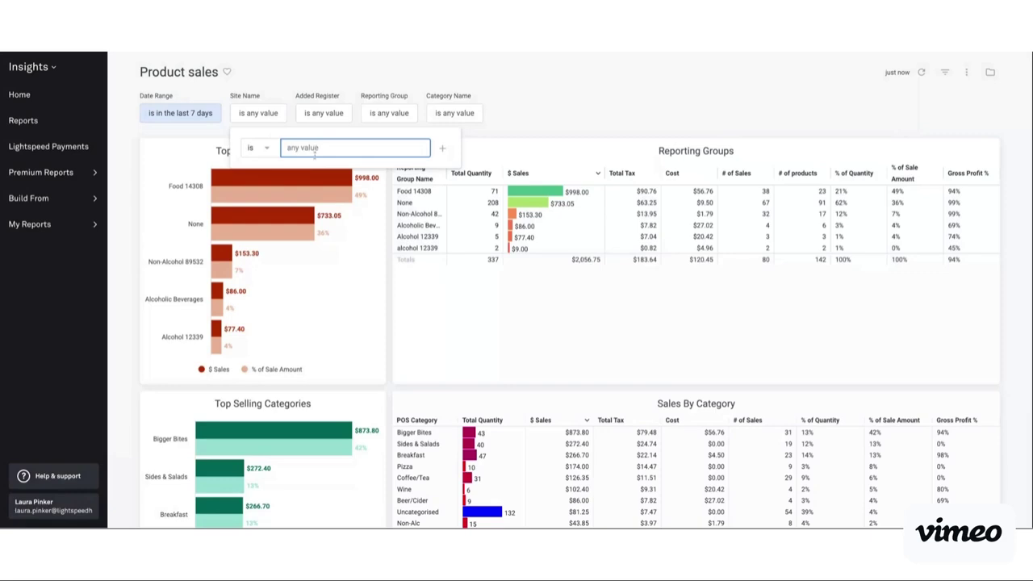
pyautogui.click(563, 162)
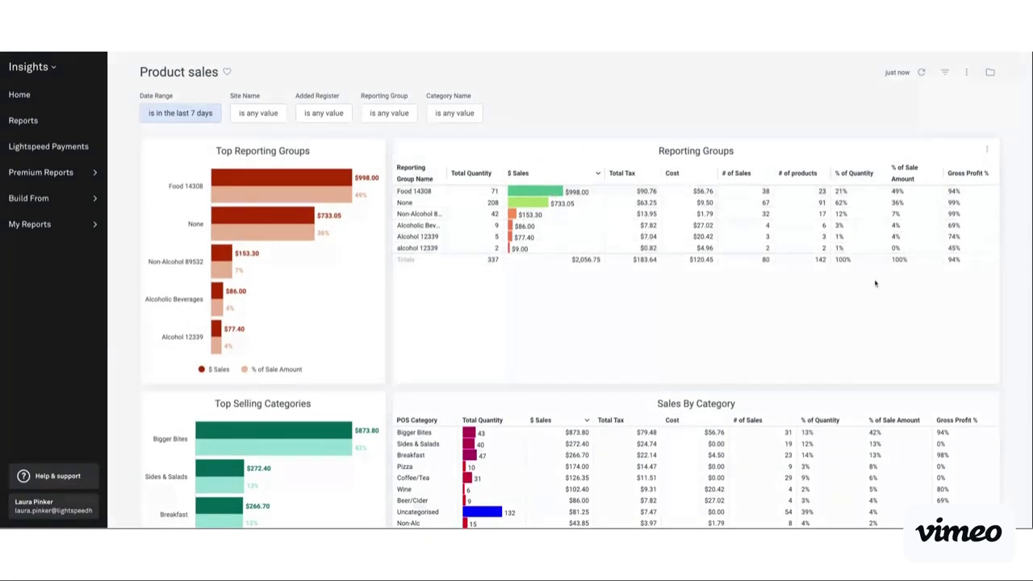
# - Review the Product sales dashboard's breakdowns by reporting group, category, product and staff
pyautogui.scroll(-1, 316, 363)
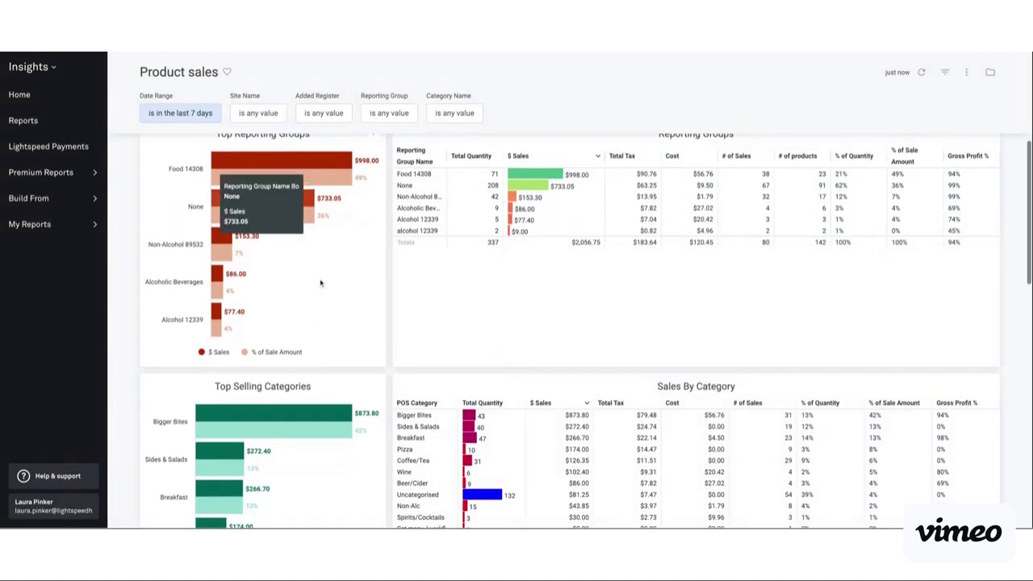
pyautogui.scroll(-5, 321, 283)
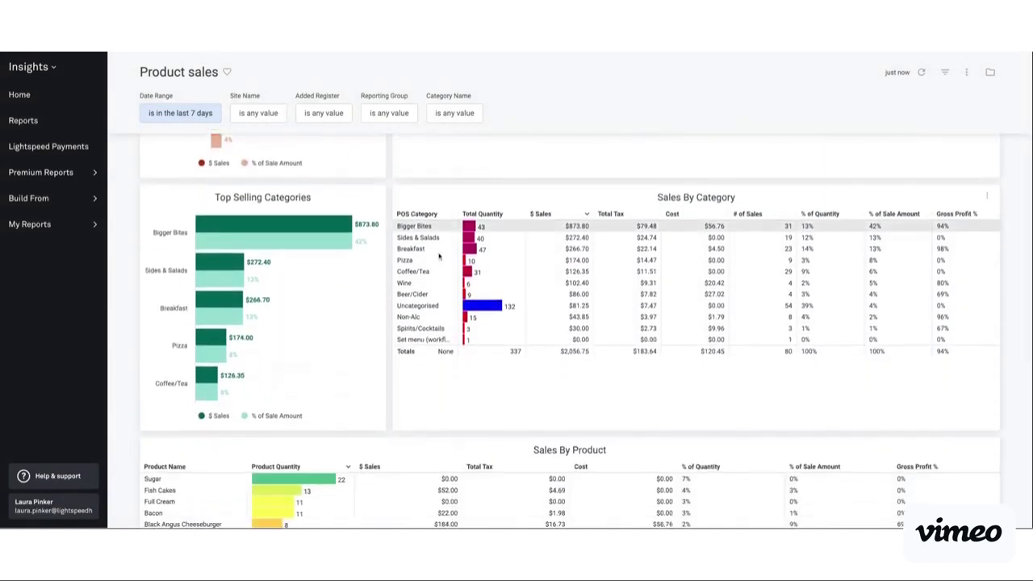
pyautogui.scroll(-2, 821, 374)
pyautogui.scroll(1, 821, 373)
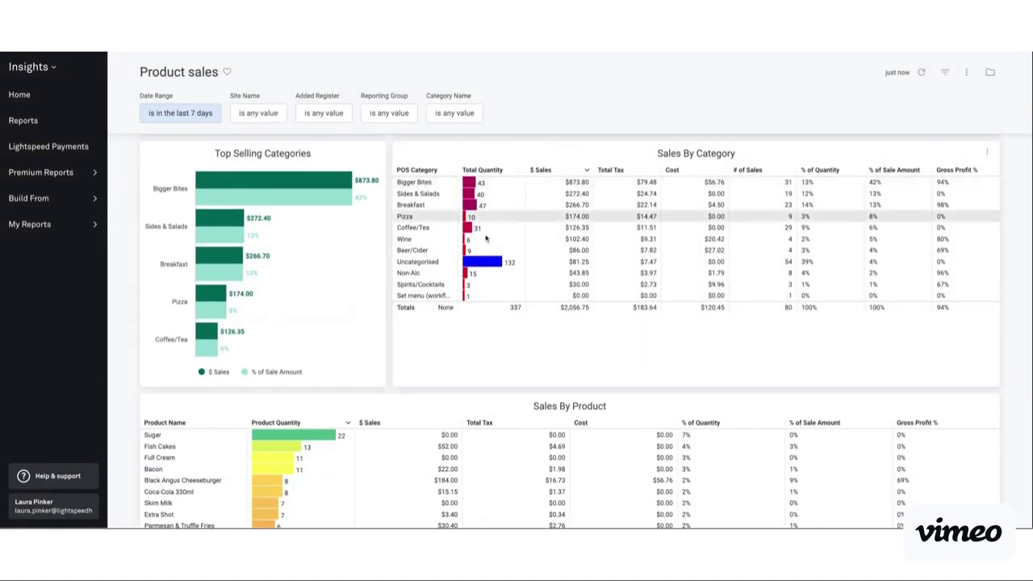
pyautogui.scroll(-5, 477, 238)
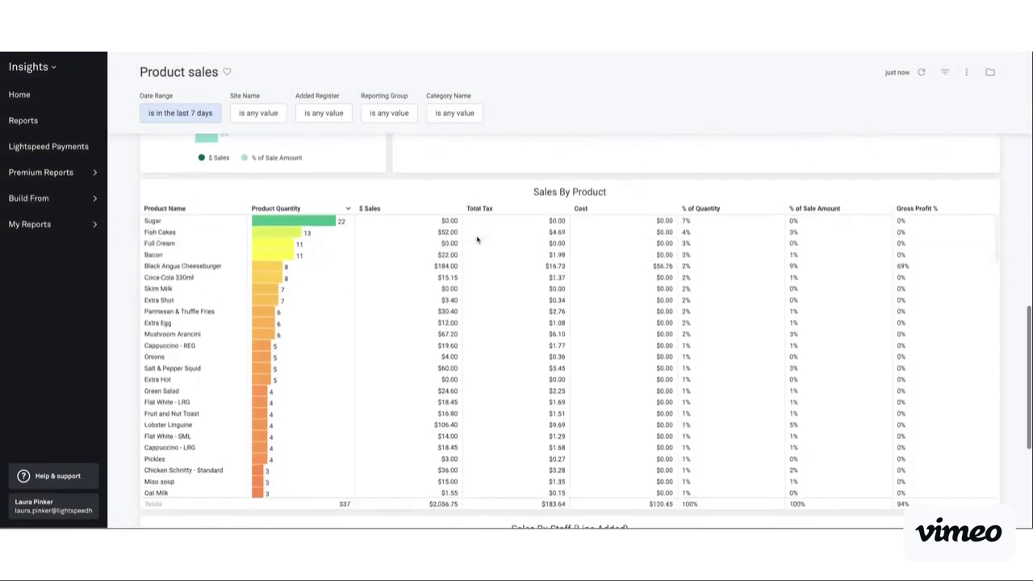
pyautogui.scroll(-1, 477, 242)
pyautogui.scroll(-1, 473, 387)
pyautogui.scroll(1, 473, 388)
pyautogui.scroll(-8, 471, 390)
pyautogui.scroll(-10, 471, 390)
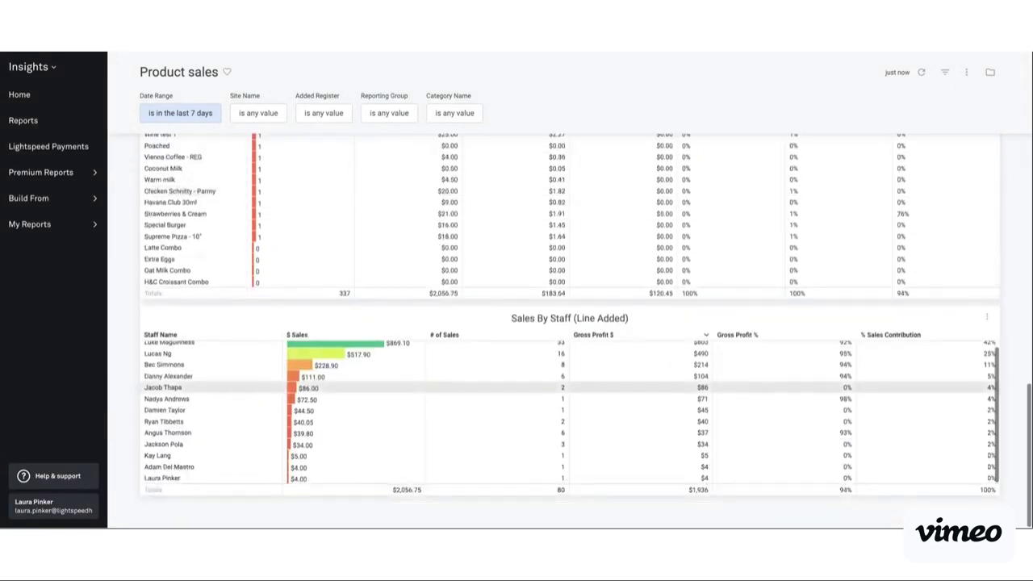
pyautogui.scroll(2, 196, 468)
pyautogui.scroll(5, 461, 347)
pyautogui.scroll(5, 457, 409)
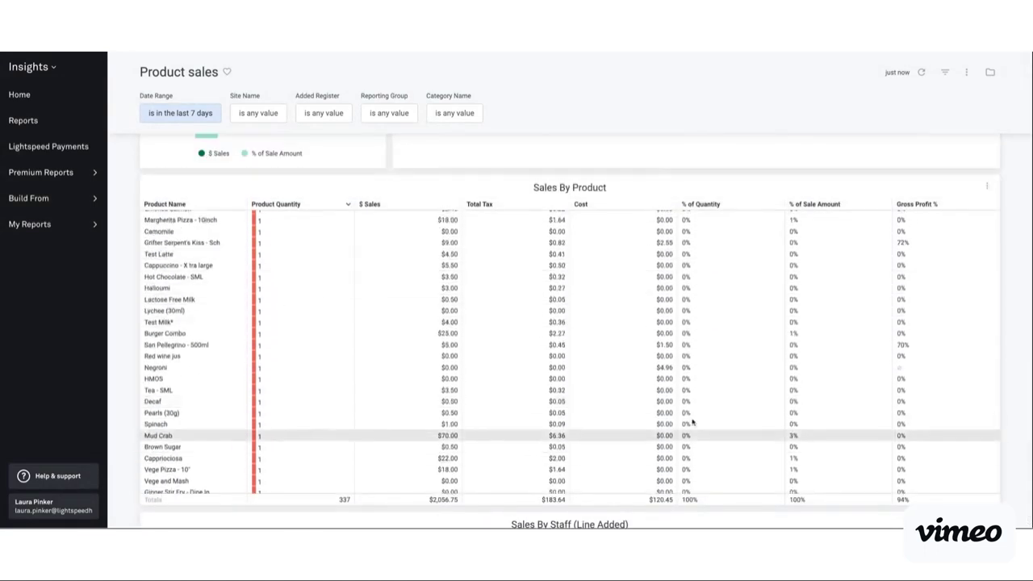
pyautogui.scroll(10, 605, 374)
pyautogui.scroll(1, 571, 378)
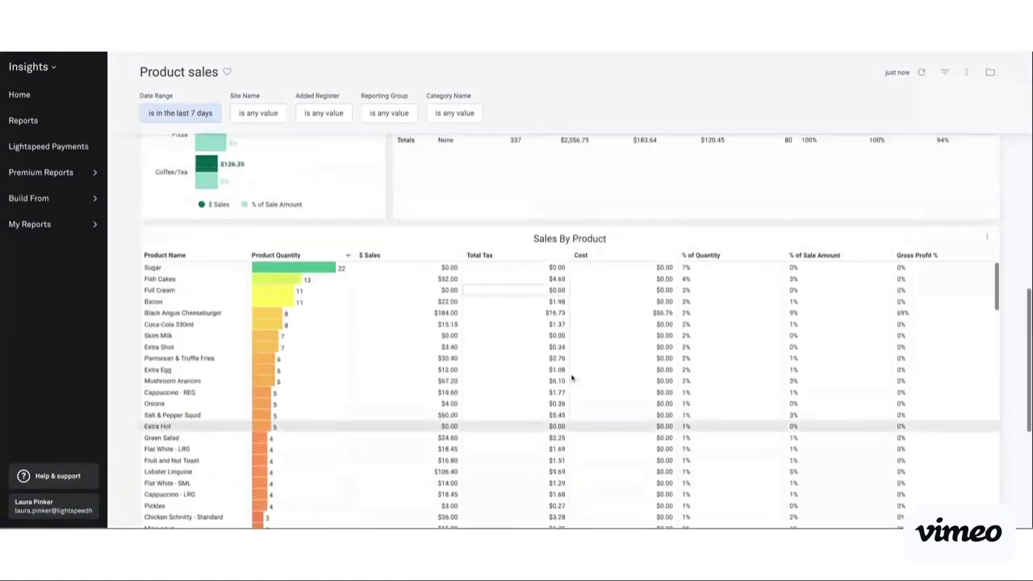
pyautogui.scroll(5, 572, 378)
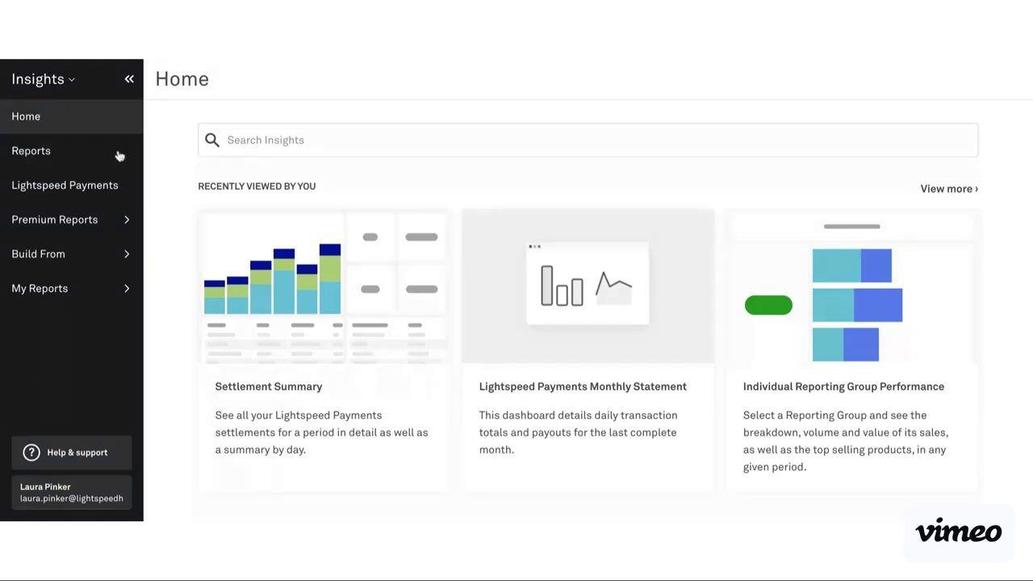
# - Browse the list of Premium Reports and open the Company Overview dashboard
pyautogui.click(72, 224)
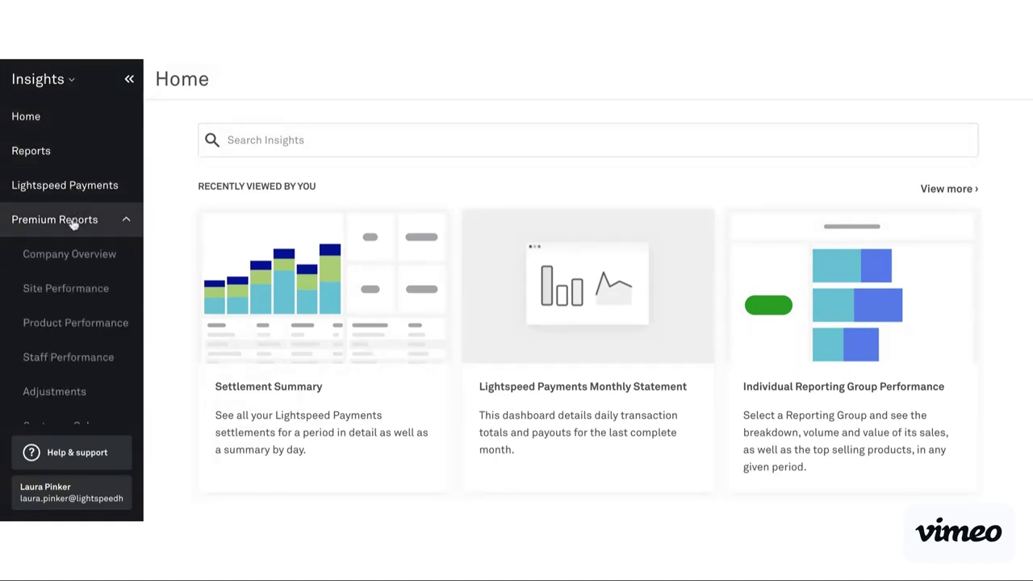
pyautogui.scroll(-2, 86, 233)
pyautogui.scroll(-3, 86, 234)
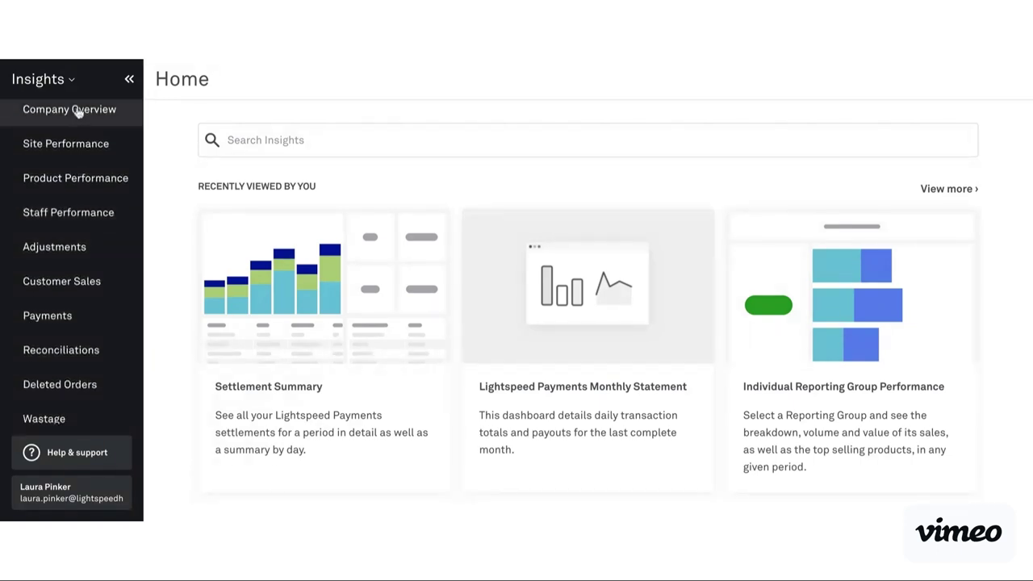
pyautogui.scroll(-5, 74, 258)
pyautogui.scroll(6, 74, 260)
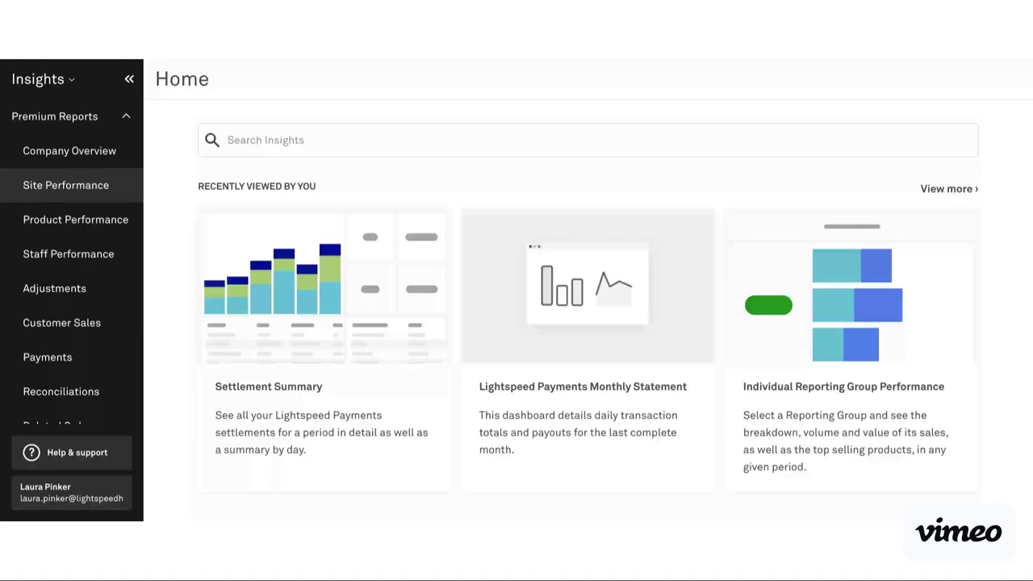
pyautogui.click(96, 160)
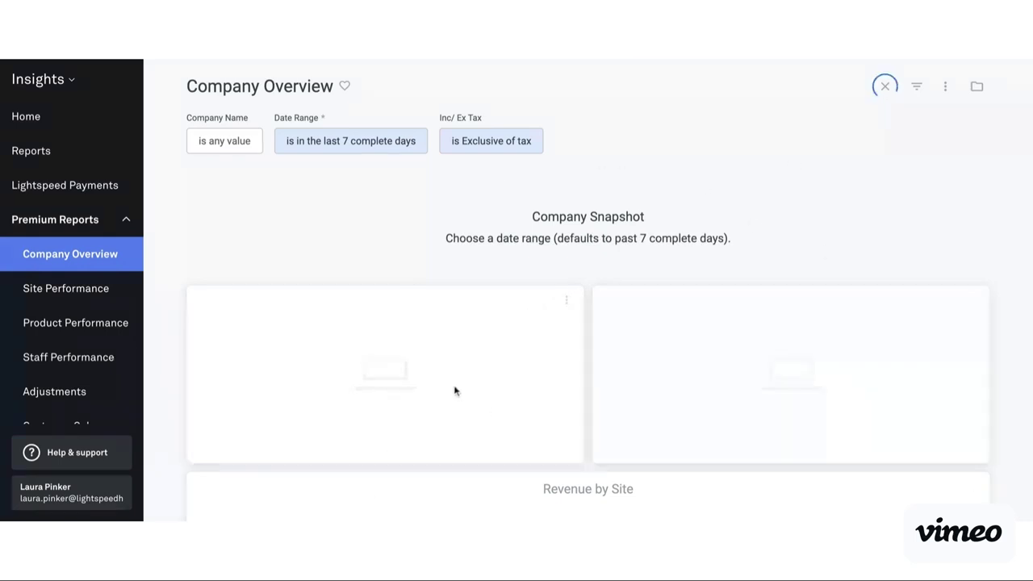
pyautogui.scroll(-1, 455, 392)
pyautogui.scroll(-1, 455, 392)
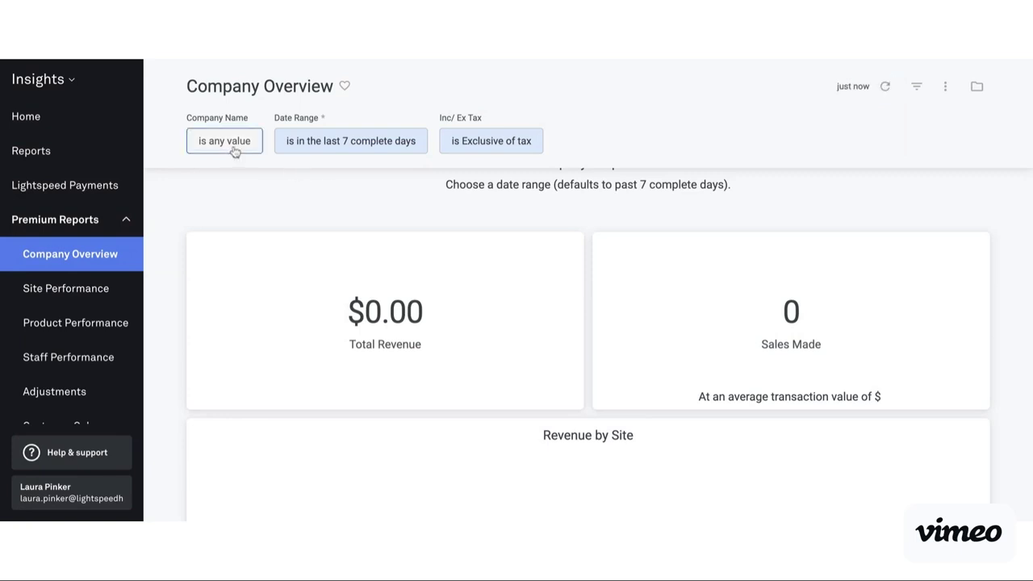
# - Filter the Company Overview dashboard to the company "Bar Kounta - used for company demos" and reload it
pyautogui.click(234, 153)
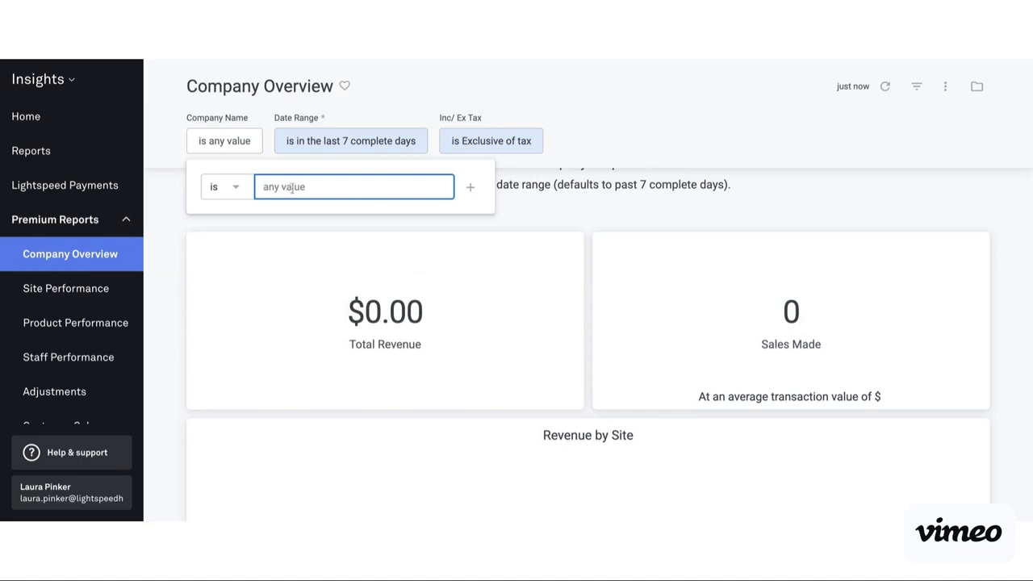
pyautogui.click(469, 188)
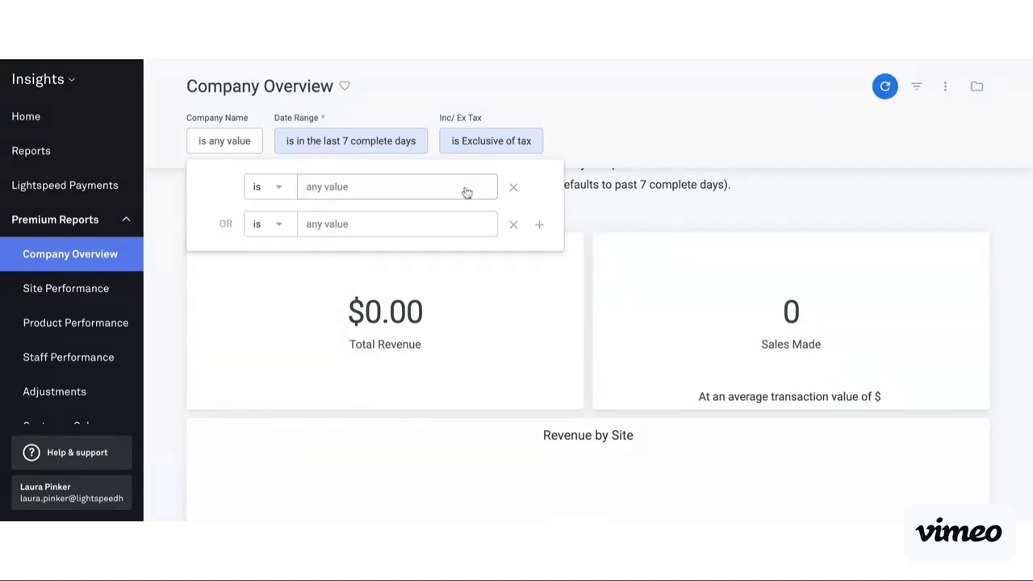
pyautogui.click(513, 224)
pyautogui.click(400, 191)
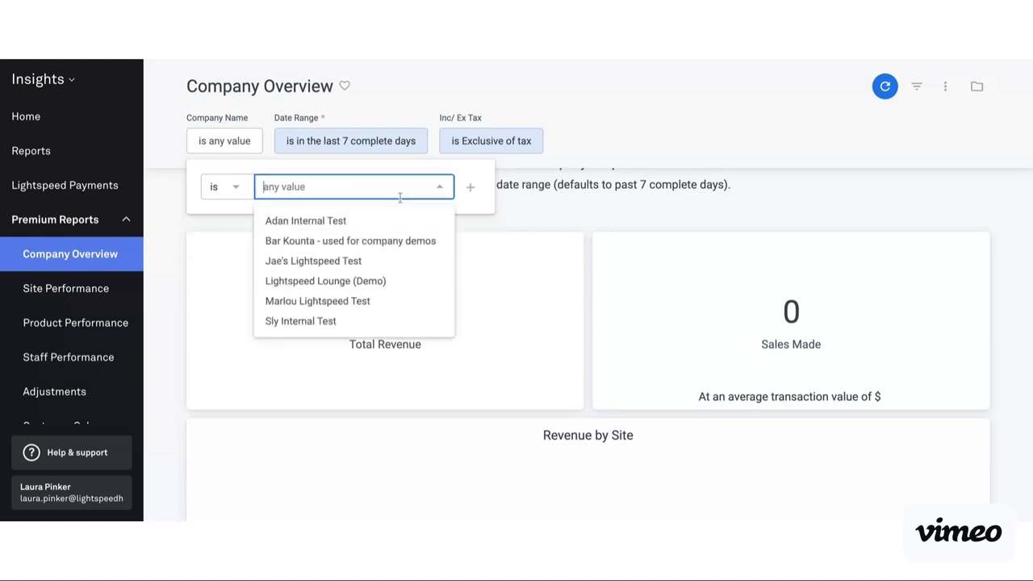
pyautogui.click(383, 241)
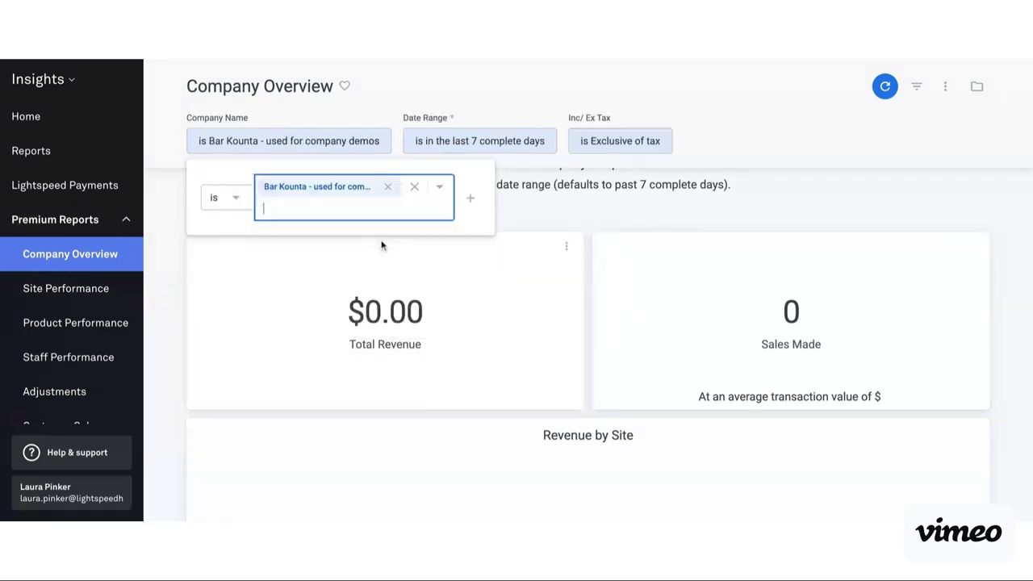
pyautogui.click(735, 223)
pyautogui.click(885, 86)
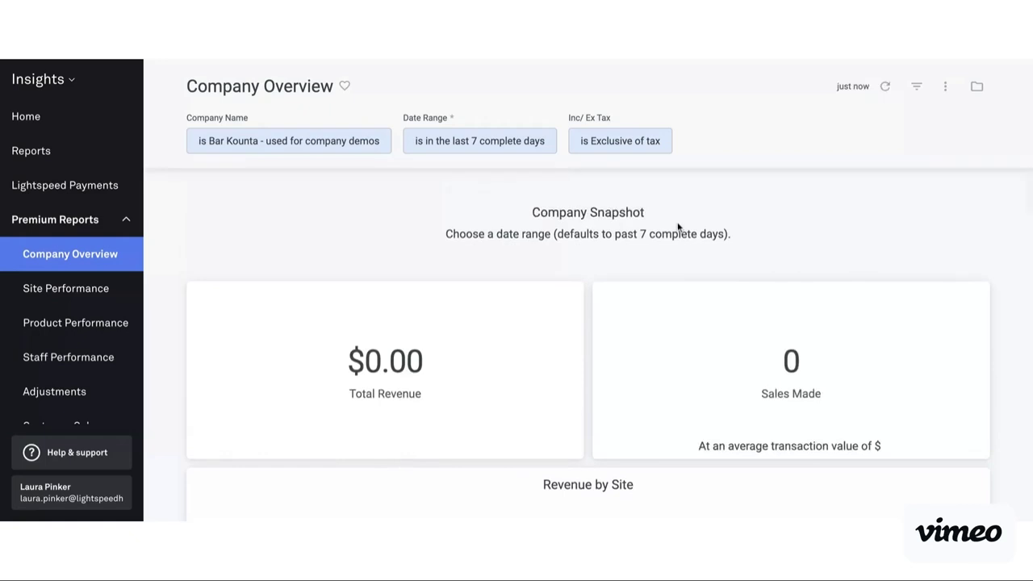
# - Set the Company Overview date range filter to the last 3 months and reload the dashboard
pyautogui.scroll(-2, 678, 227)
pyautogui.scroll(1, 587, 322)
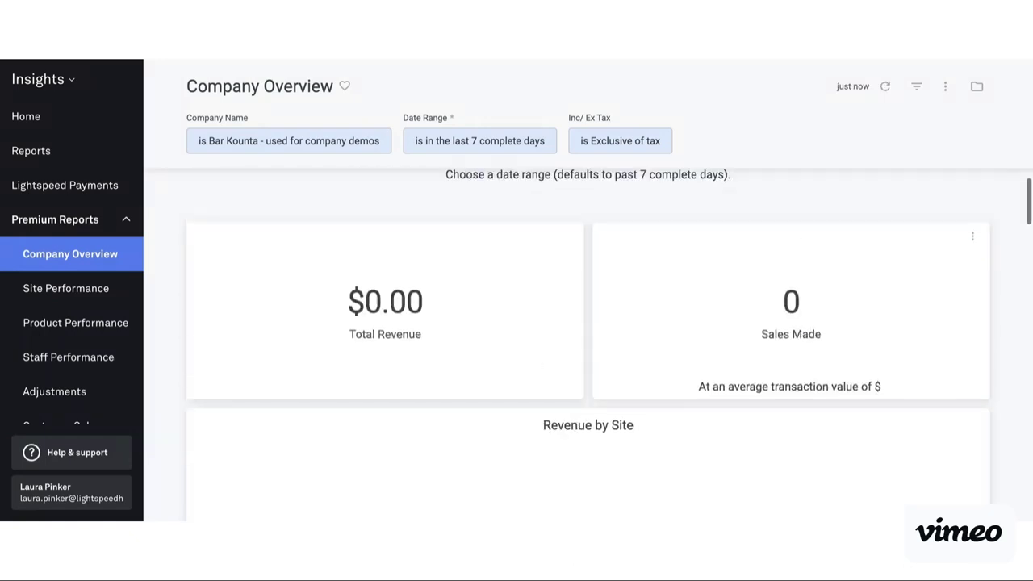
pyautogui.scroll(-5, 834, 345)
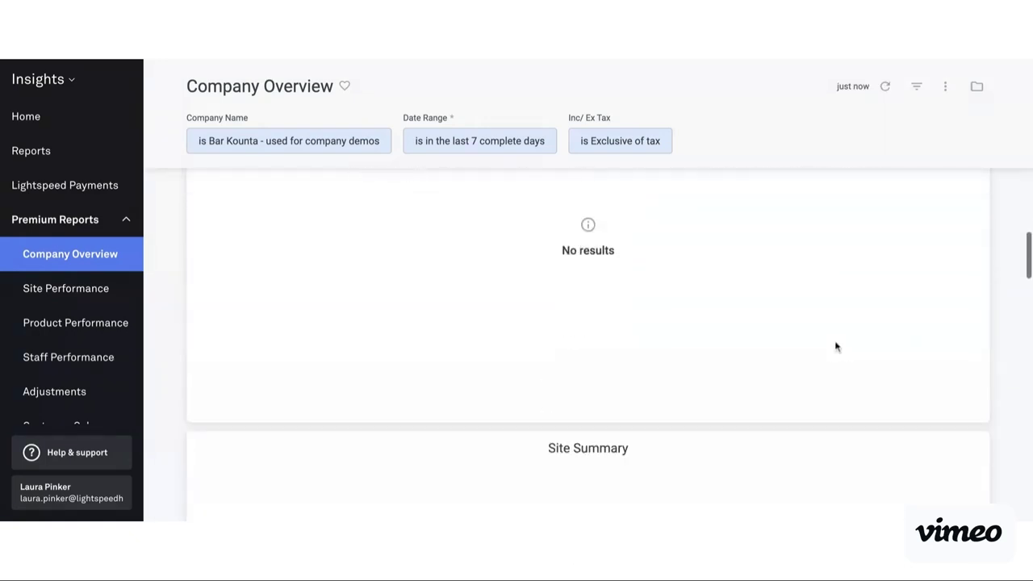
pyautogui.click(489, 143)
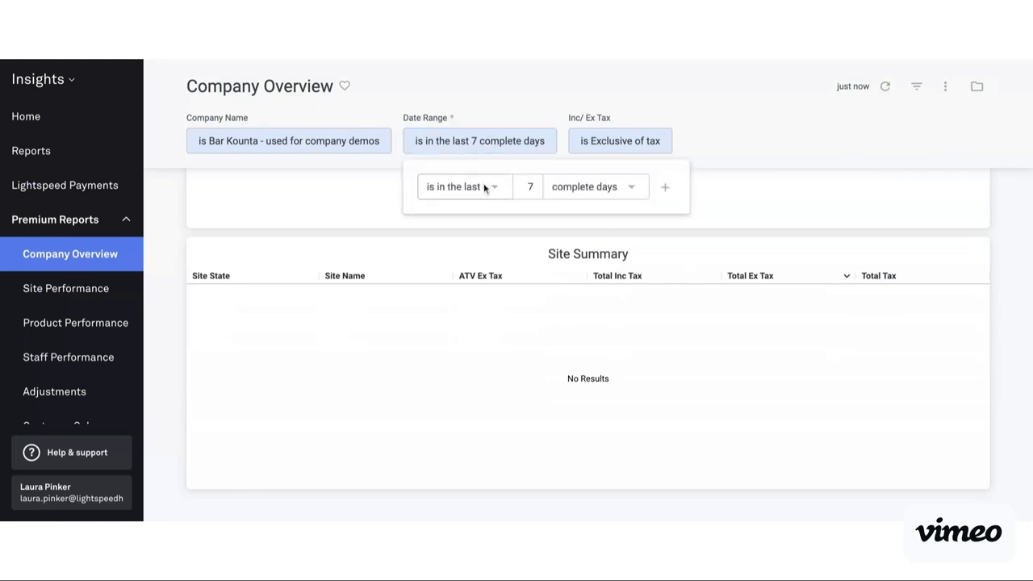
pyautogui.click(529, 187)
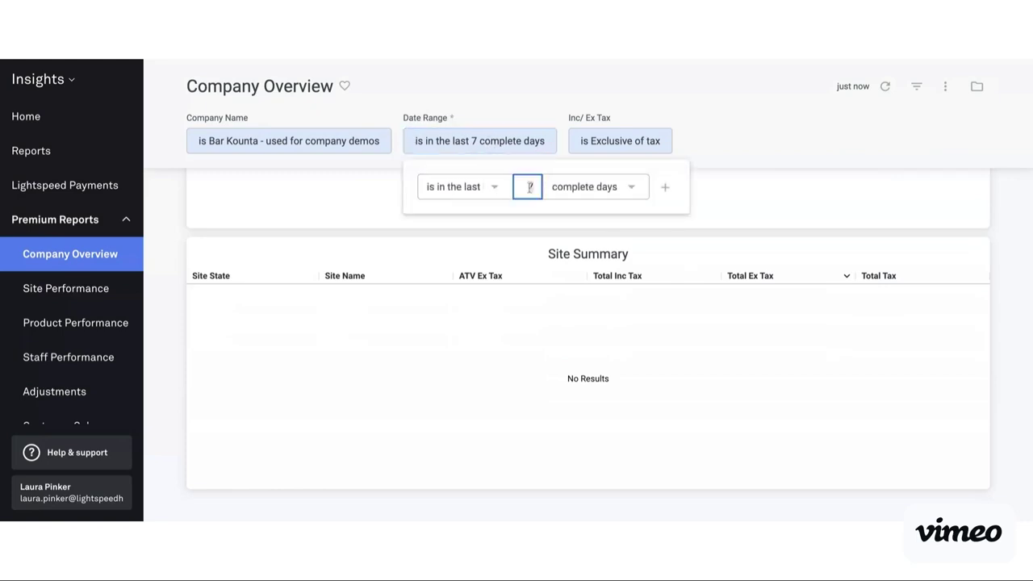
pyautogui.write('3')
pyautogui.click(609, 186)
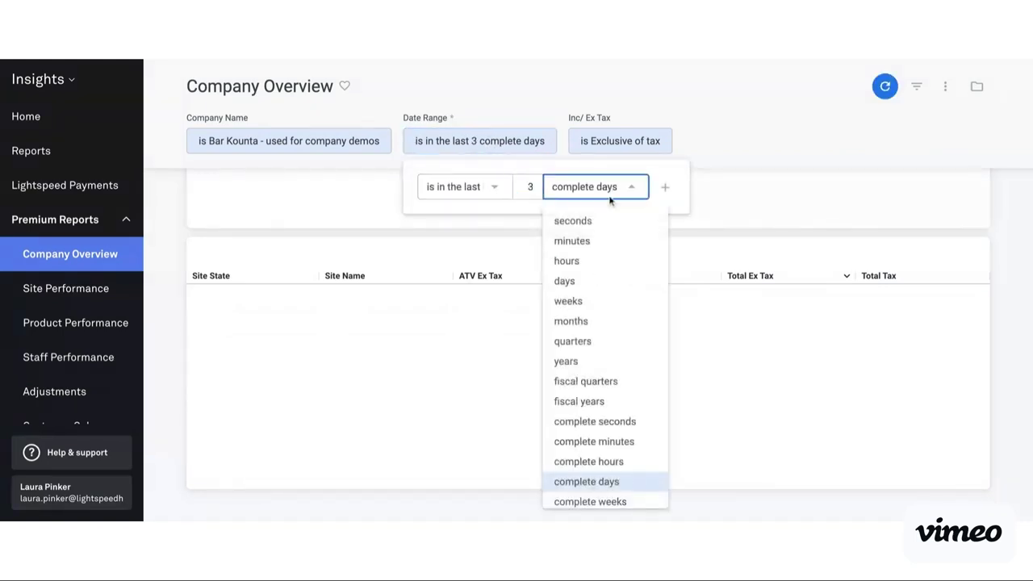
pyautogui.click(618, 323)
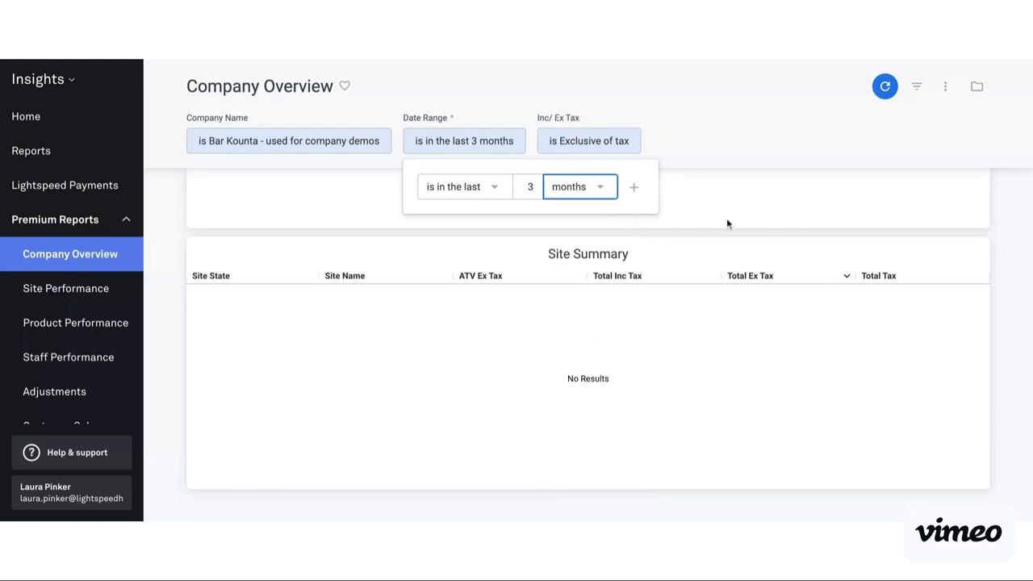
pyautogui.click(884, 87)
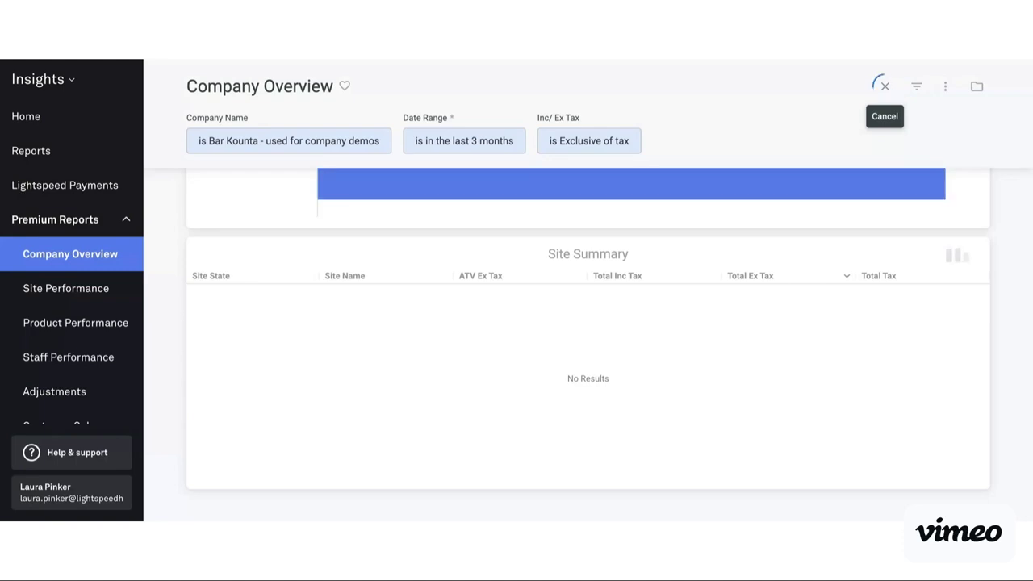
# - Review the Company Overview's revenue and sales tiles, Revenue by Site chart, Site Summary table and Year to Date Summary
pyautogui.scroll(2, 811, 292)
pyautogui.scroll(3, 811, 298)
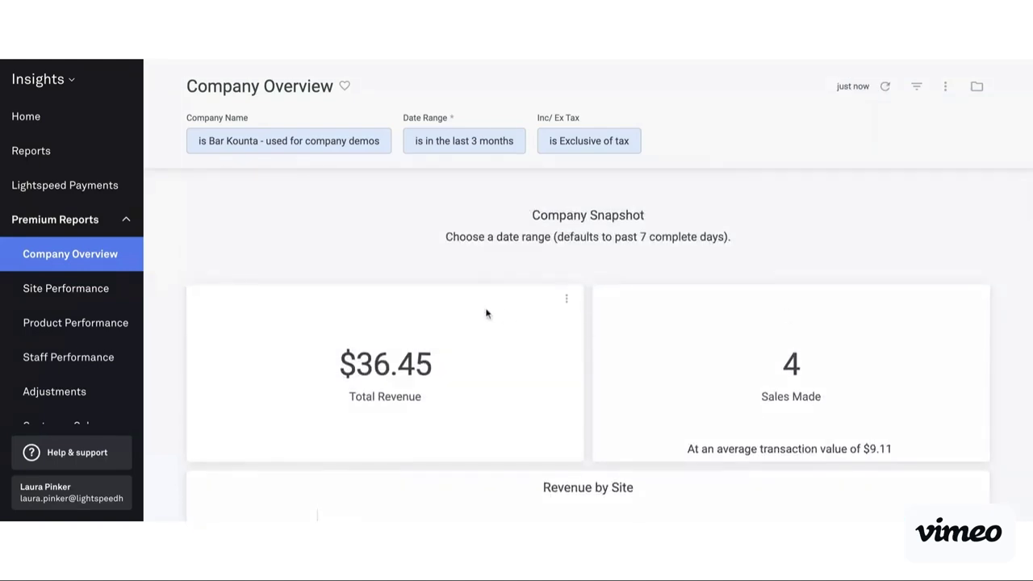
pyautogui.scroll(-3, 486, 312)
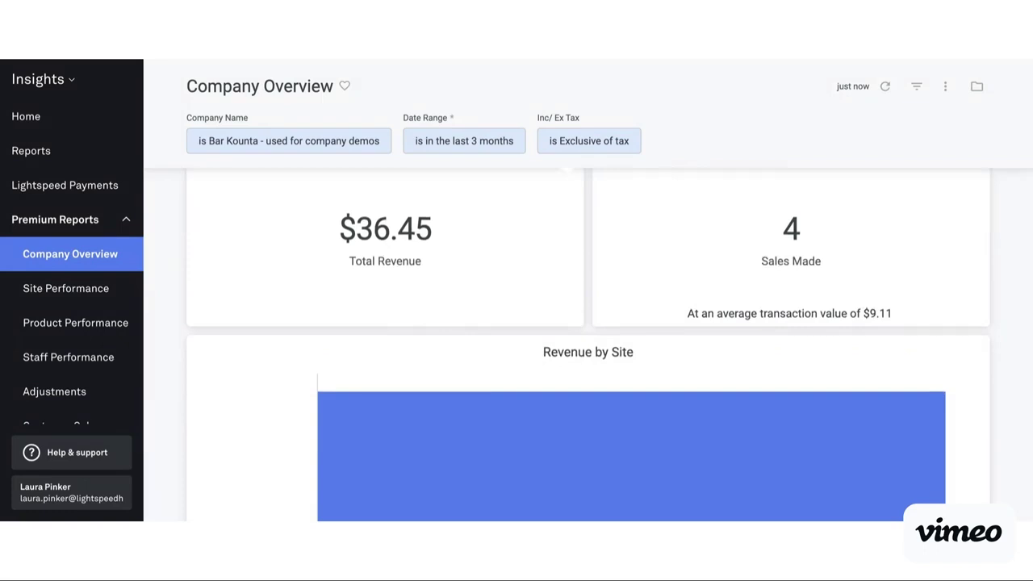
pyautogui.scroll(1, 487, 313)
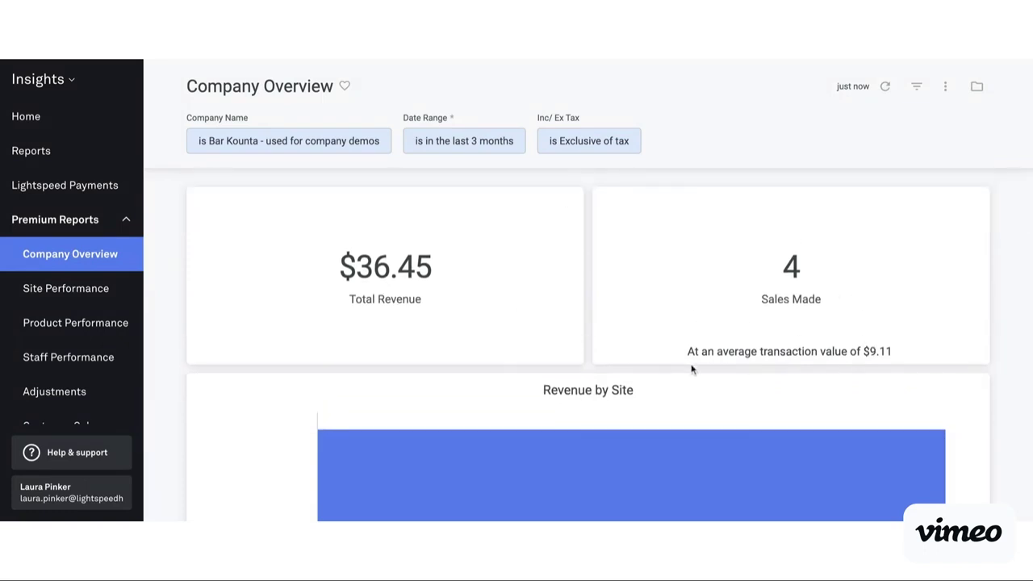
pyautogui.scroll(-3, 956, 320)
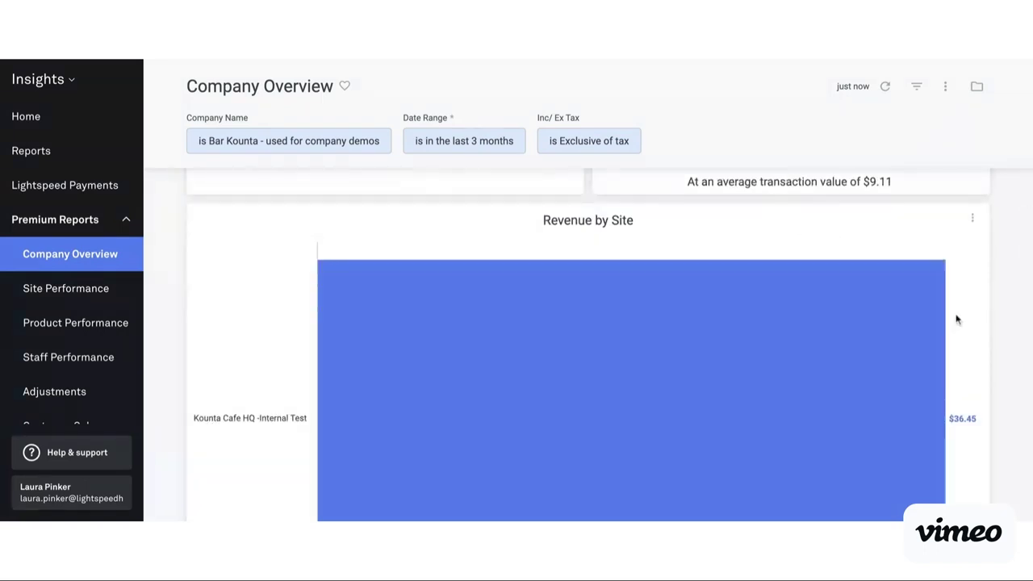
pyautogui.scroll(-2, 956, 320)
pyautogui.scroll(-4, 540, 275)
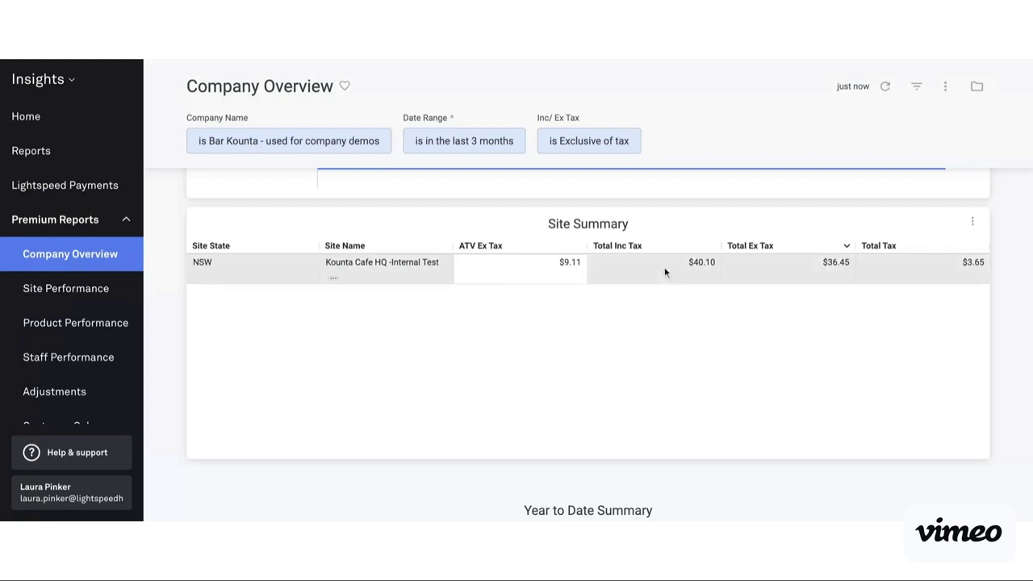
pyautogui.scroll(-5, 943, 311)
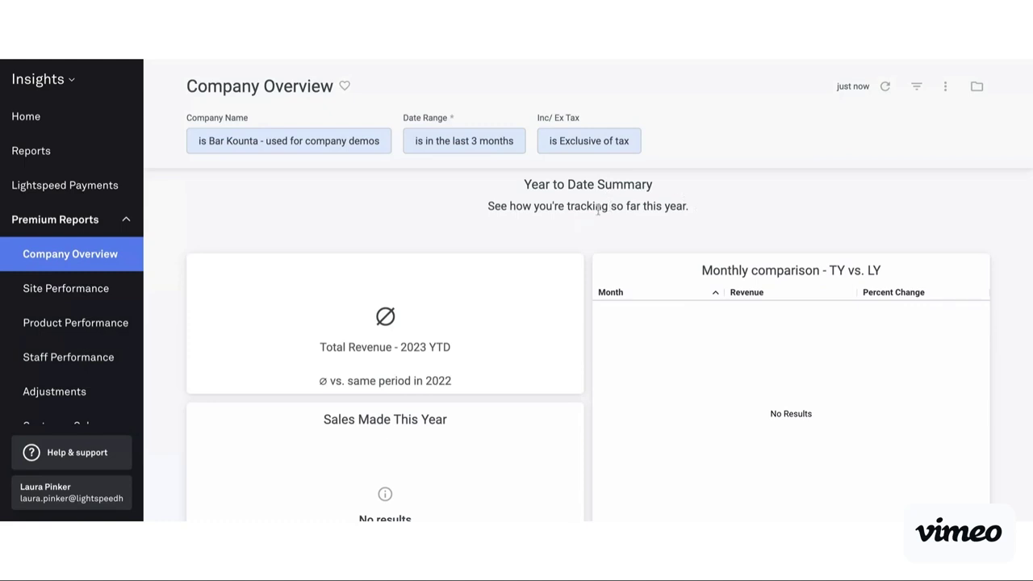
# - Review the Company Overview's year-to-date section: revenue and sales tiles, monthly comparison, Revenue by Site, Site Summary and Reporting group revenue
pyautogui.scroll(-2, 505, 424)
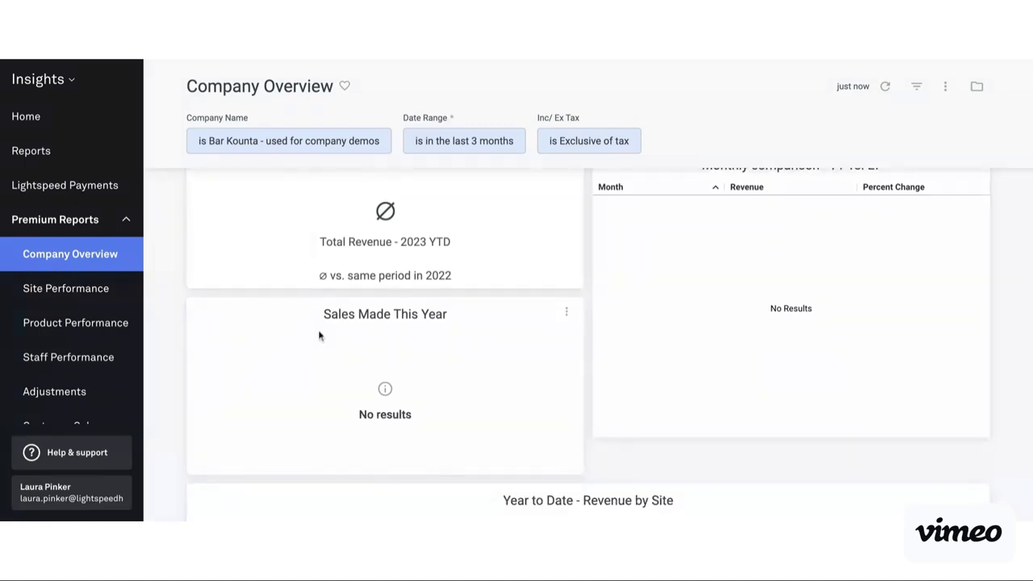
pyautogui.scroll(1, 521, 384)
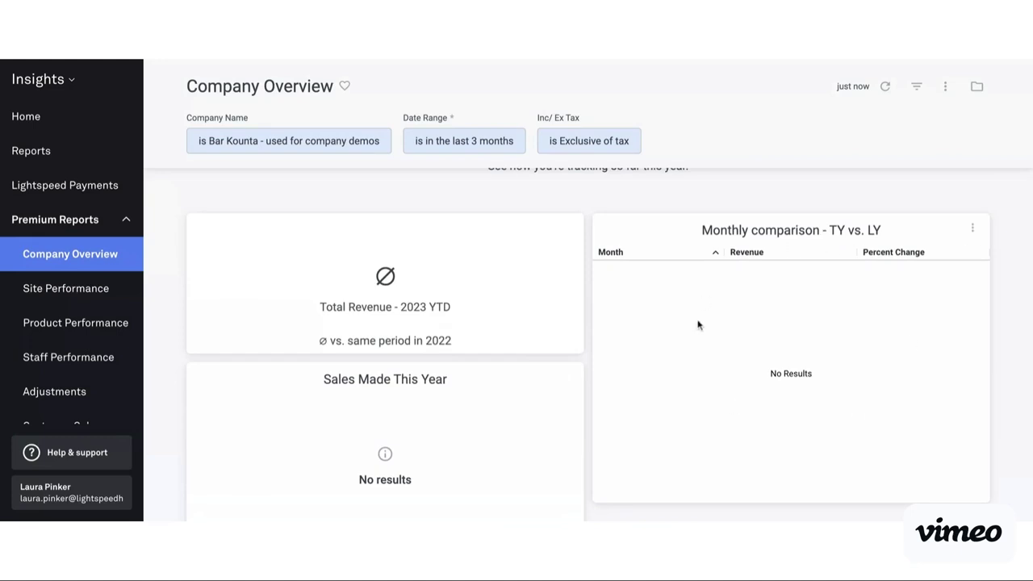
pyautogui.scroll(-5, 891, 356)
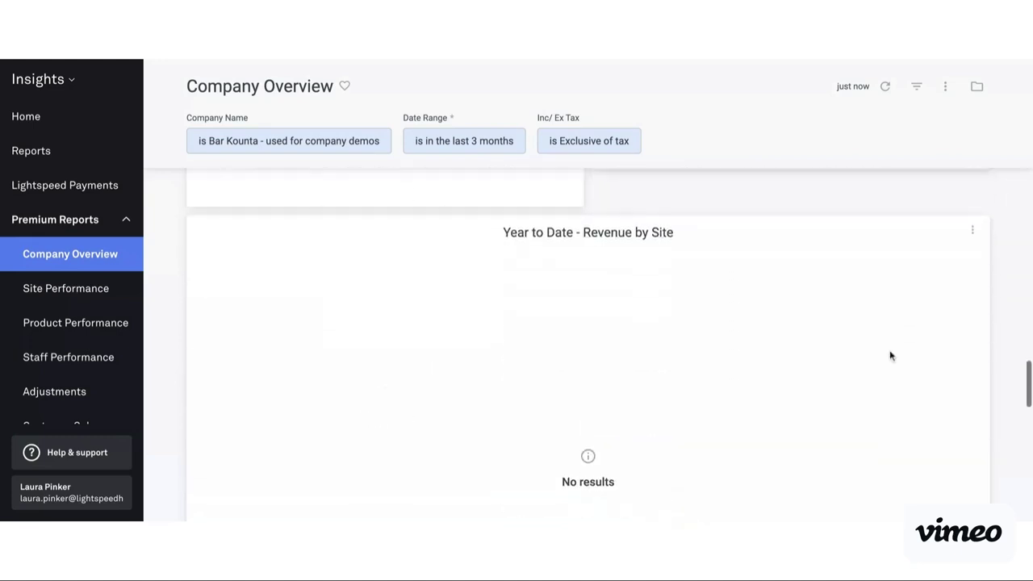
pyautogui.scroll(-7, 577, 346)
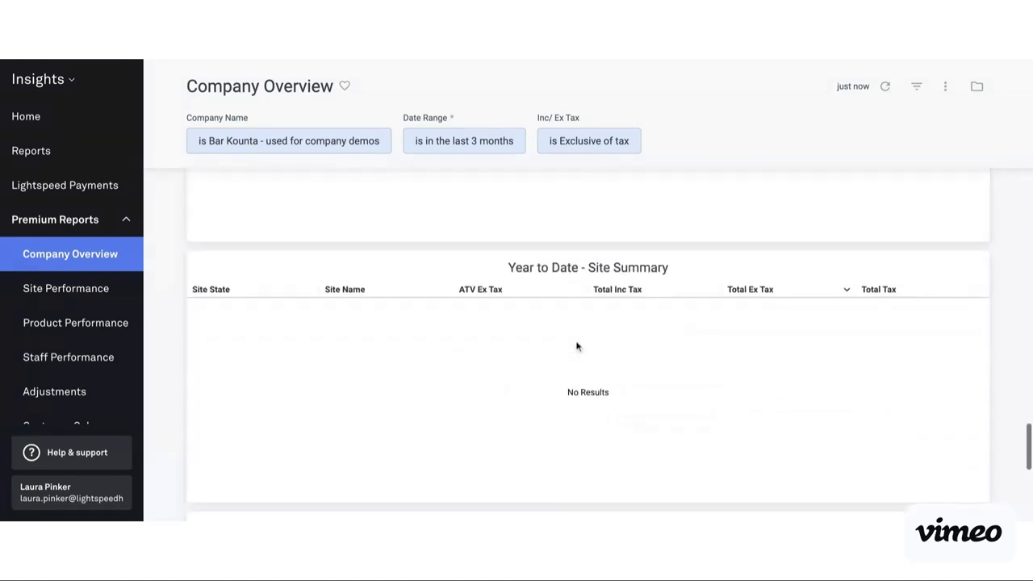
pyautogui.scroll(-3, 577, 347)
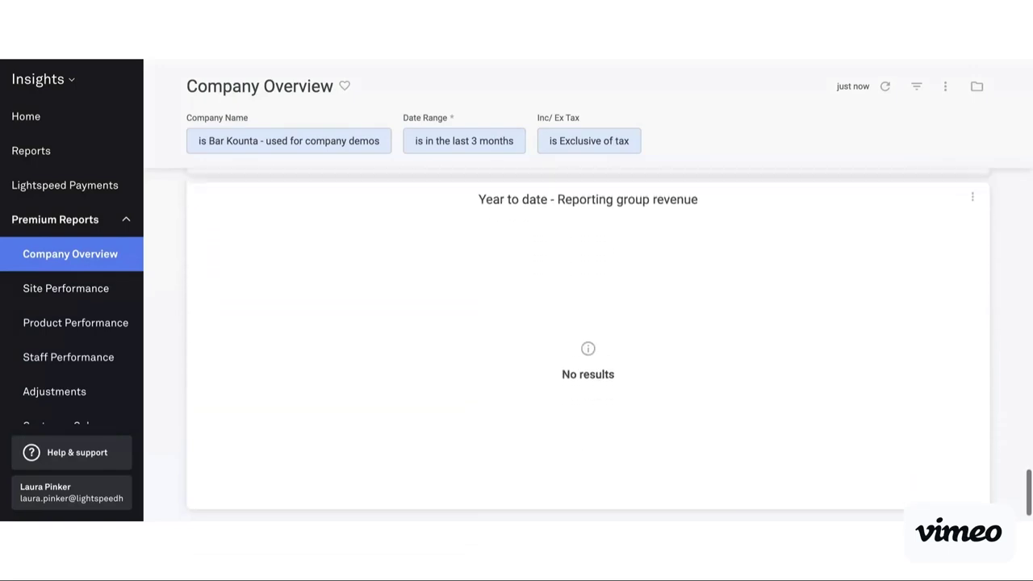
pyautogui.scroll(15, 588, 339)
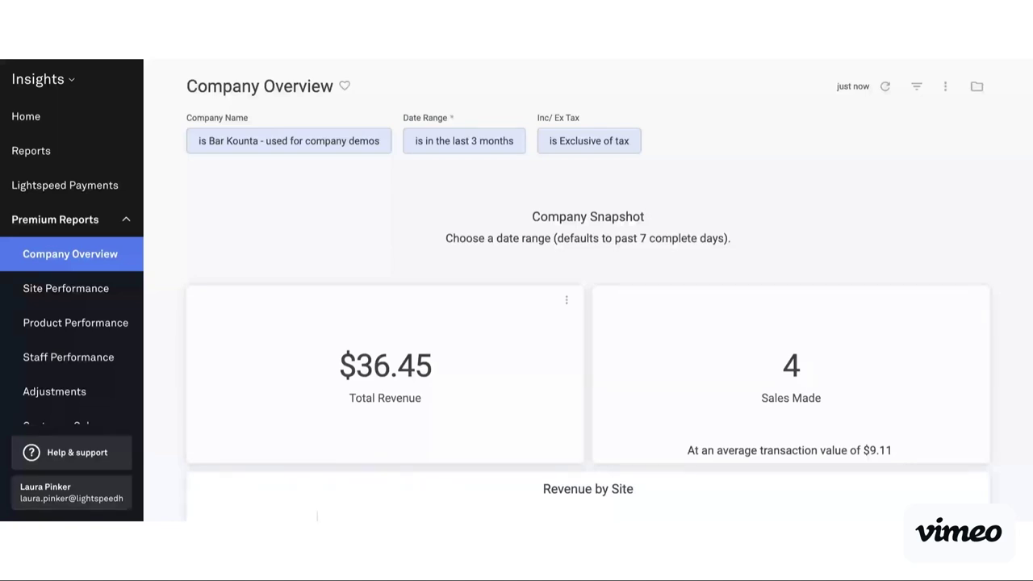
# - Browse the Site Performance dashboards in Premium Reports and open the Site Summary dashboard
pyautogui.click(65, 288)
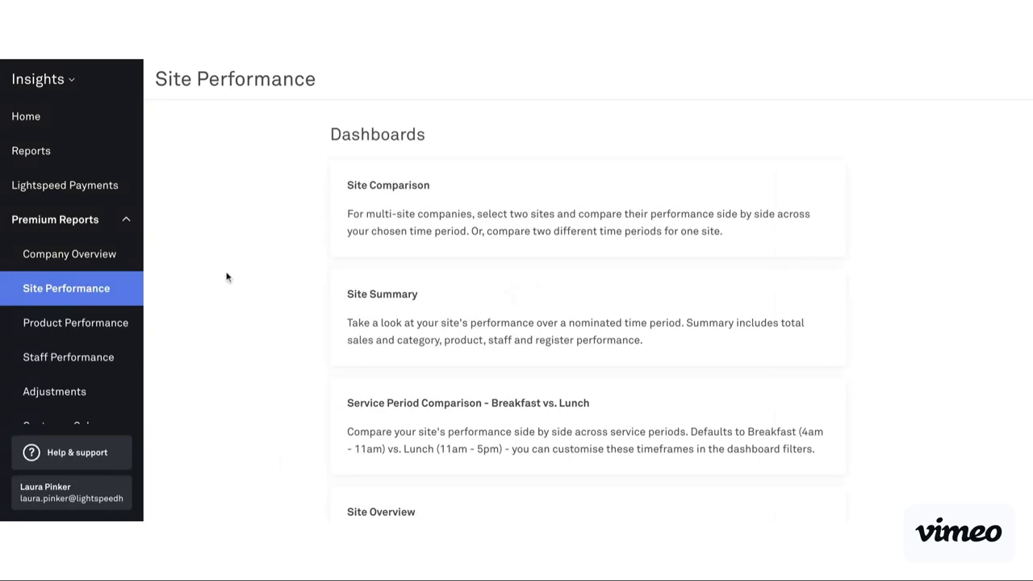
pyautogui.scroll(-2, 226, 277)
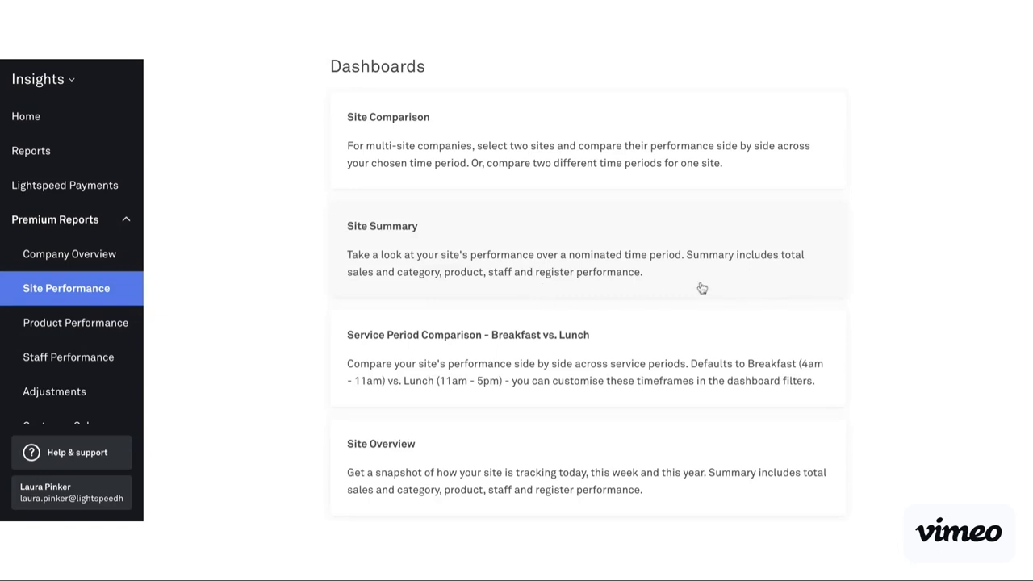
pyautogui.scroll(-3, 703, 288)
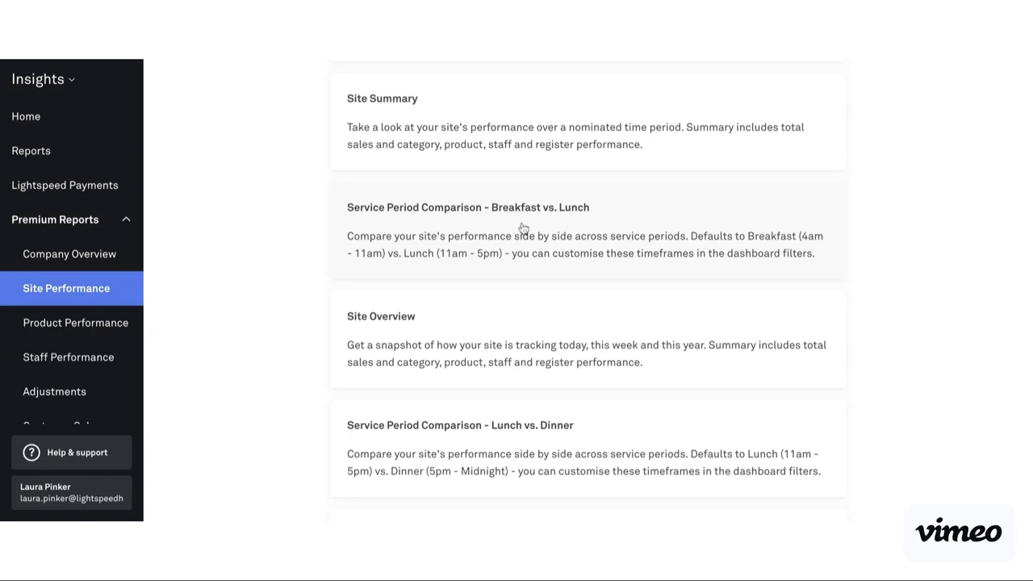
pyautogui.scroll(-3, 605, 387)
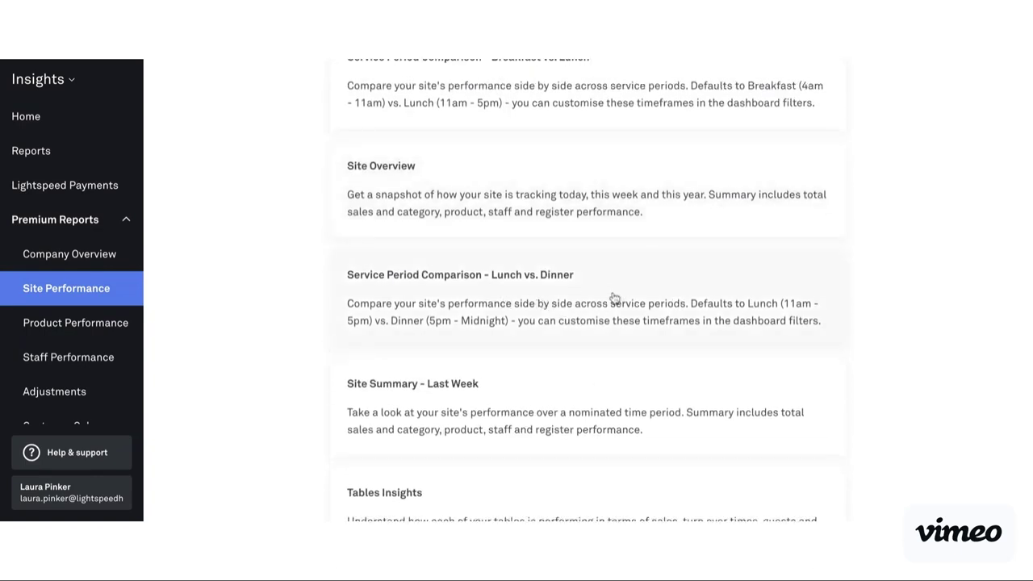
pyautogui.scroll(-1, 613, 298)
pyautogui.scroll(4, 613, 299)
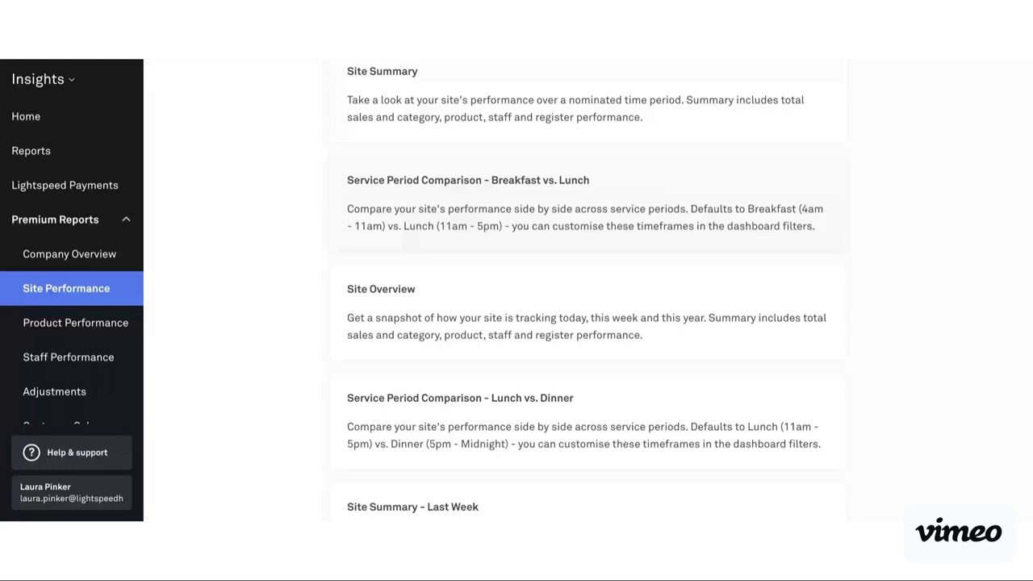
pyautogui.scroll(5, 582, 210)
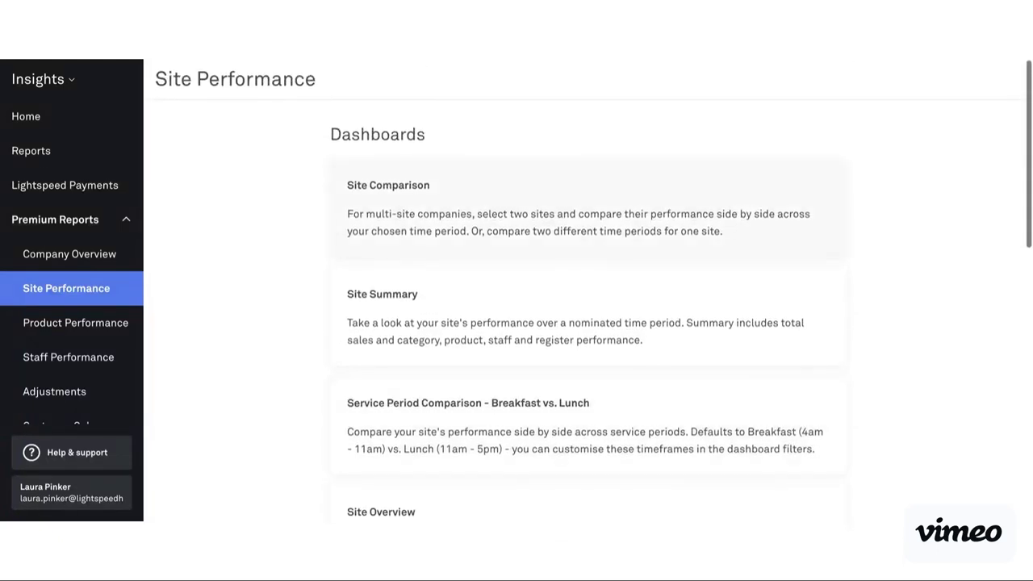
pyautogui.click(501, 319)
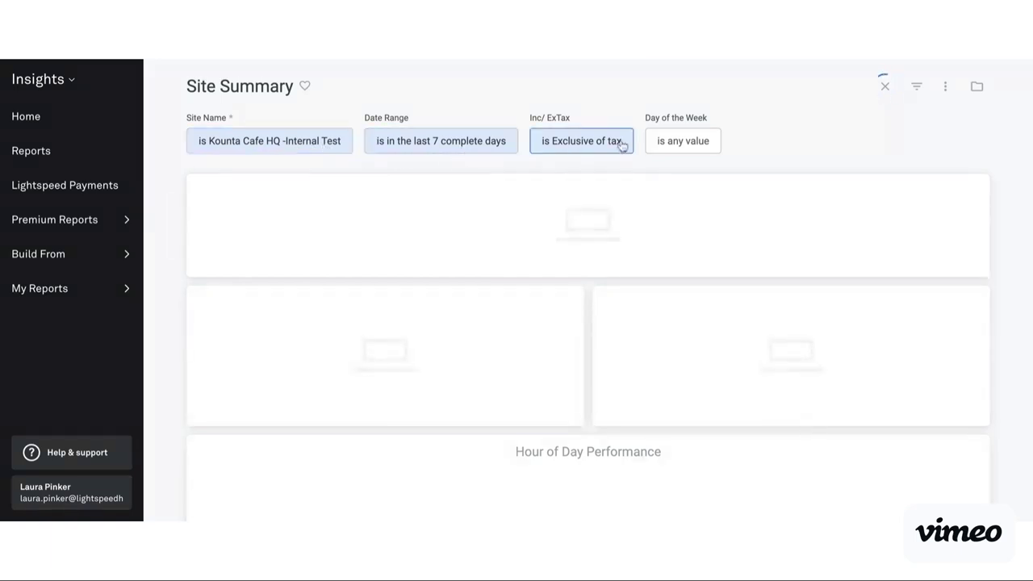
# - Set the Site Summary date range filter to the last 1 complete year and reload the dashboard
pyautogui.click(414, 139)
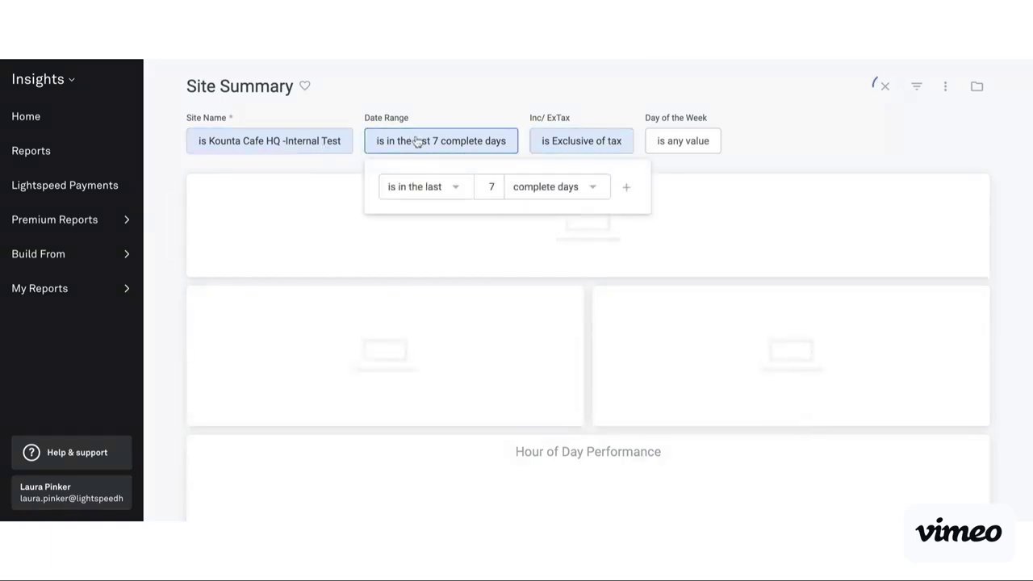
pyautogui.click(464, 189)
pyautogui.click(495, 187)
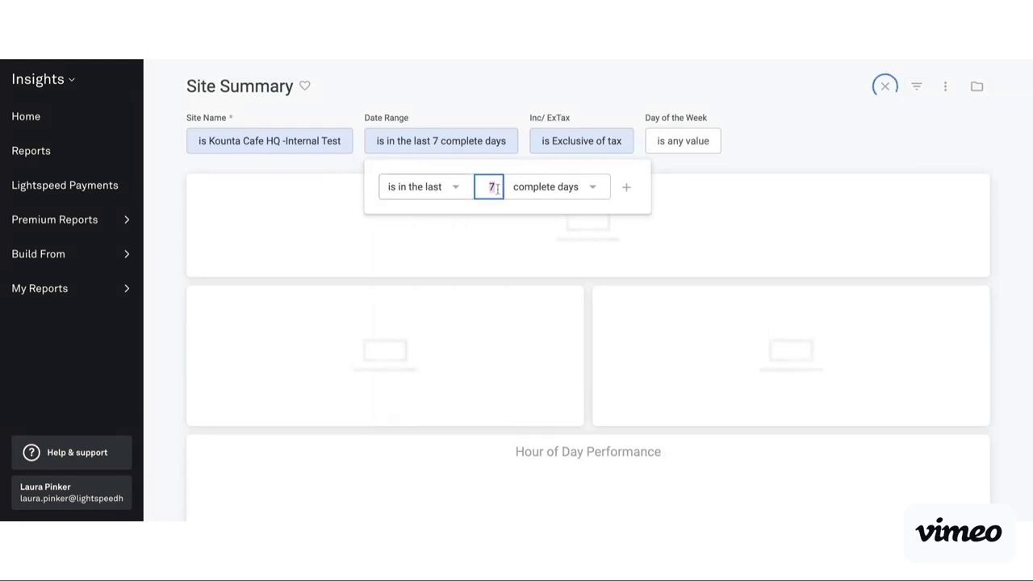
pyautogui.press('BackSpace')
pyautogui.write('1')
pyautogui.click(555, 193)
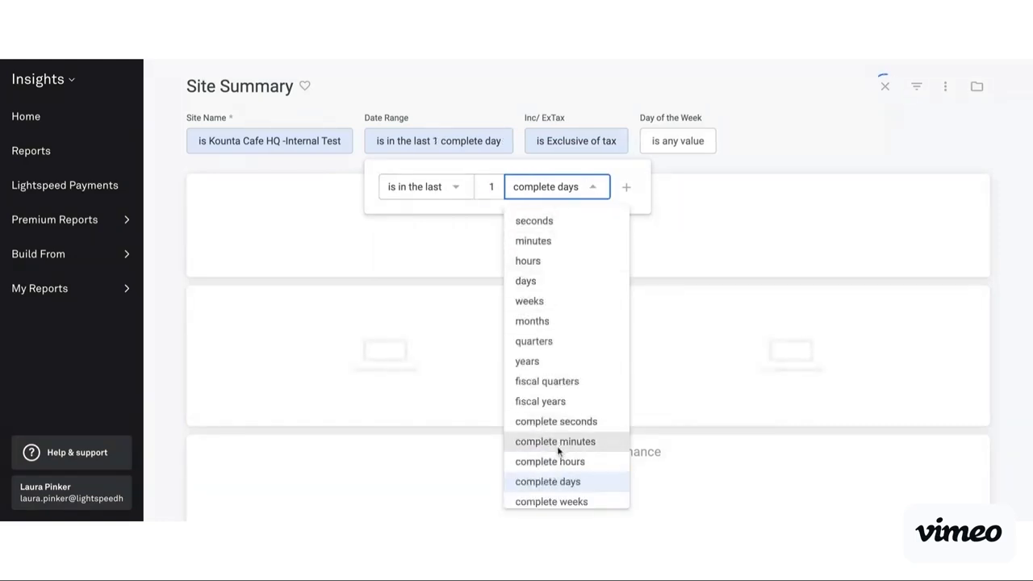
pyautogui.scroll(-2, 563, 443)
pyautogui.scroll(-1, 563, 443)
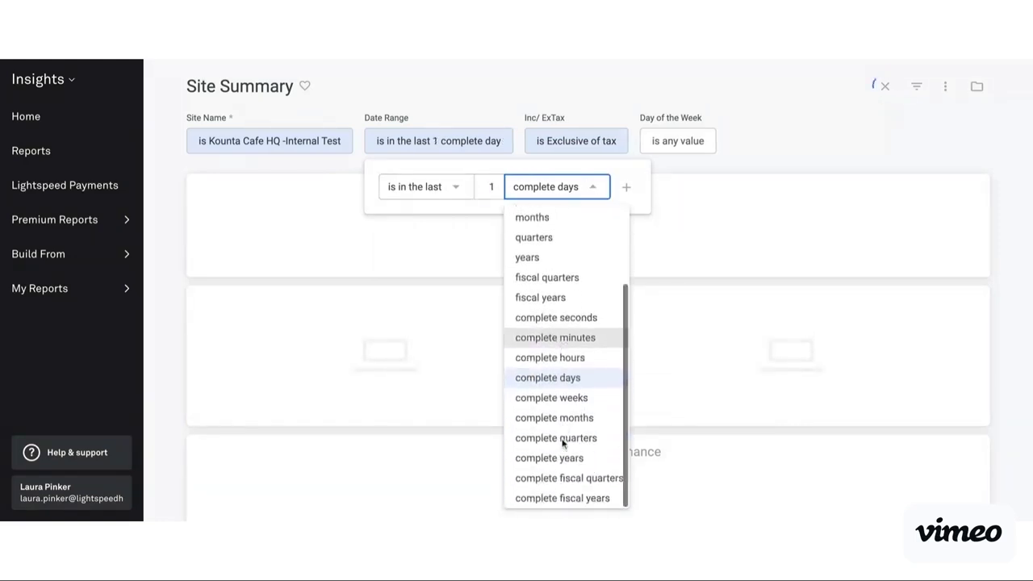
pyautogui.click(555, 455)
pyautogui.click(802, 141)
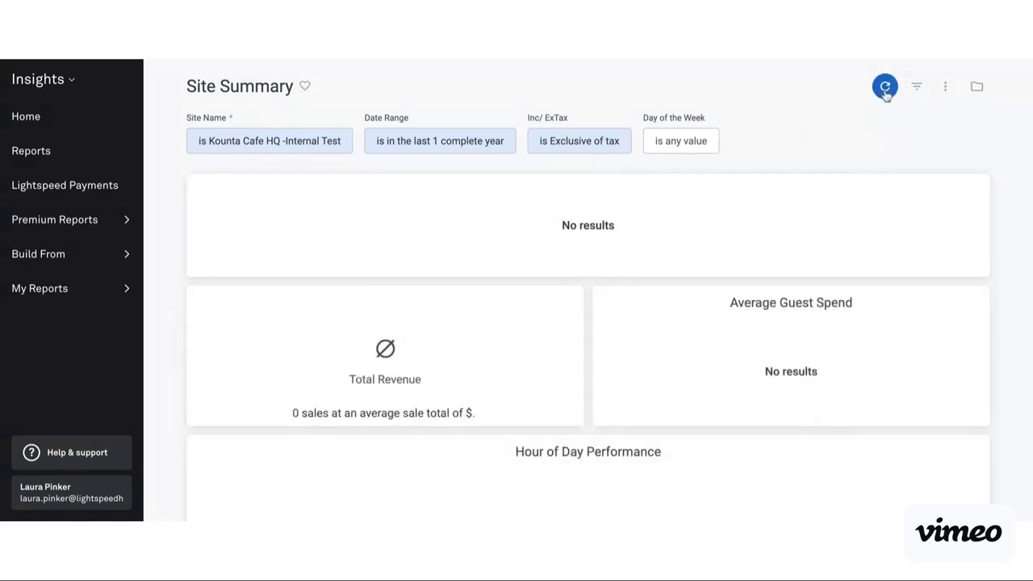
pyautogui.click(886, 87)
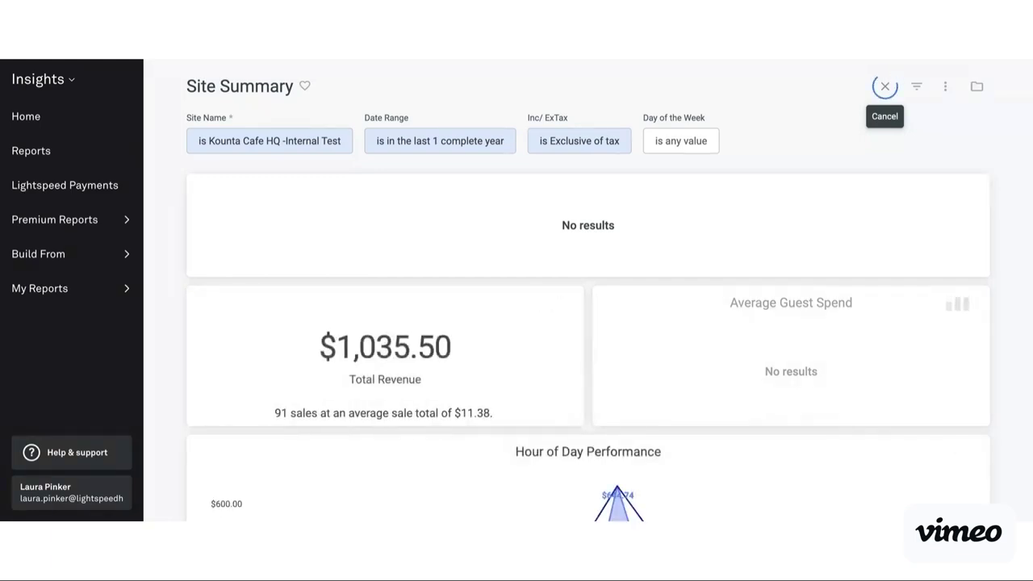
# - Examine the Site Summary's Total Revenue and Average Guest Spend tiles, Hour of Day Performance chart, and Wednesday and Thursday in the day-of-week chart
pyautogui.scroll(-1, 686, 231)
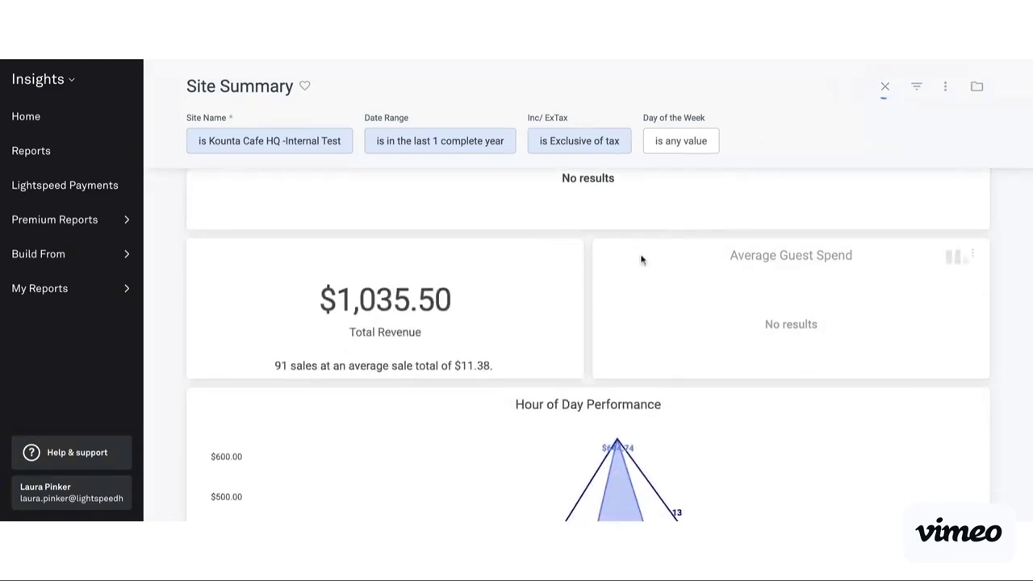
pyautogui.scroll(1, 521, 345)
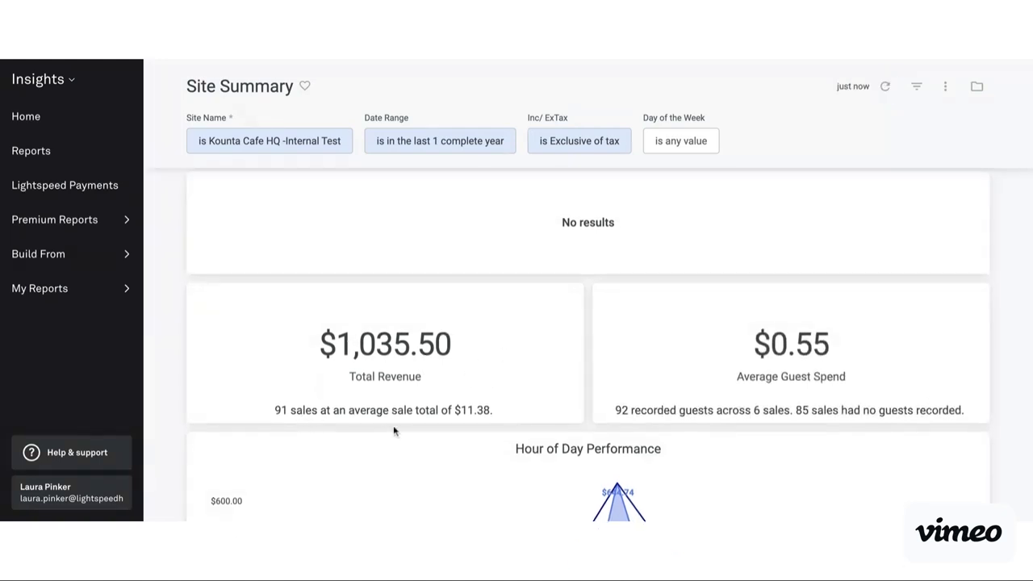
pyautogui.scroll(-1, 399, 430)
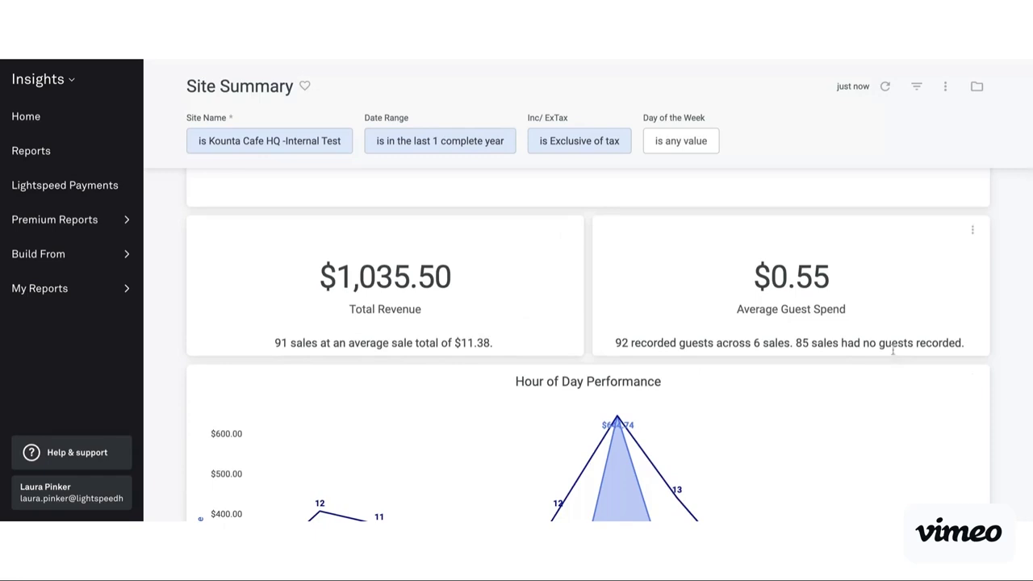
pyautogui.scroll(-3, 893, 349)
pyautogui.scroll(-1, 893, 350)
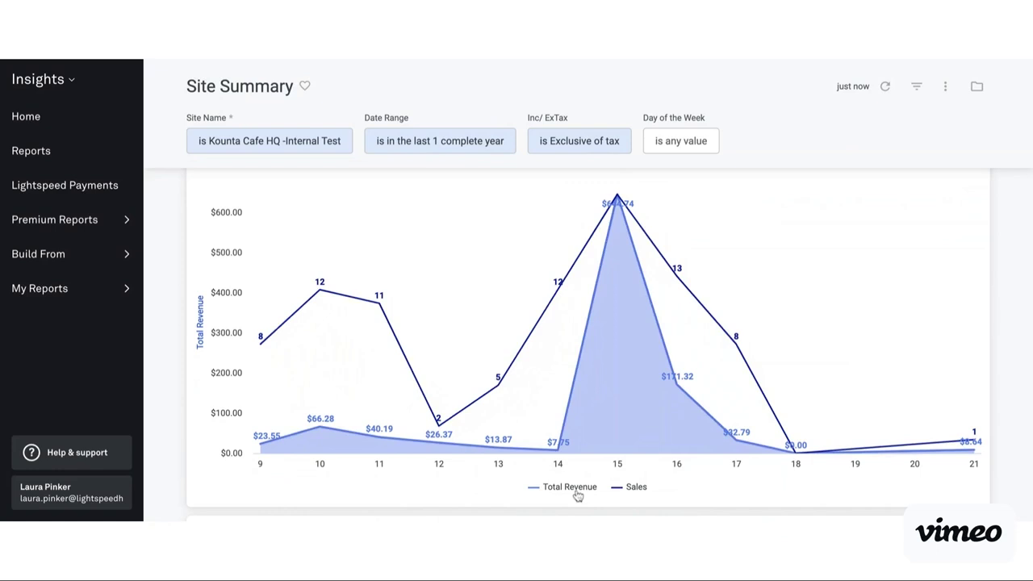
pyautogui.scroll(-6, 577, 496)
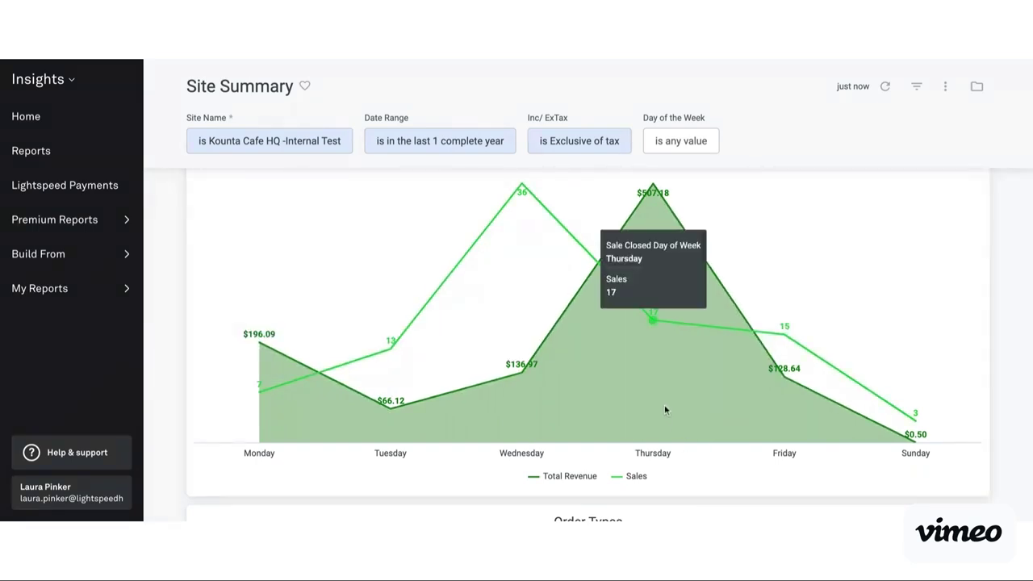
pyautogui.moveTo(647, 201)
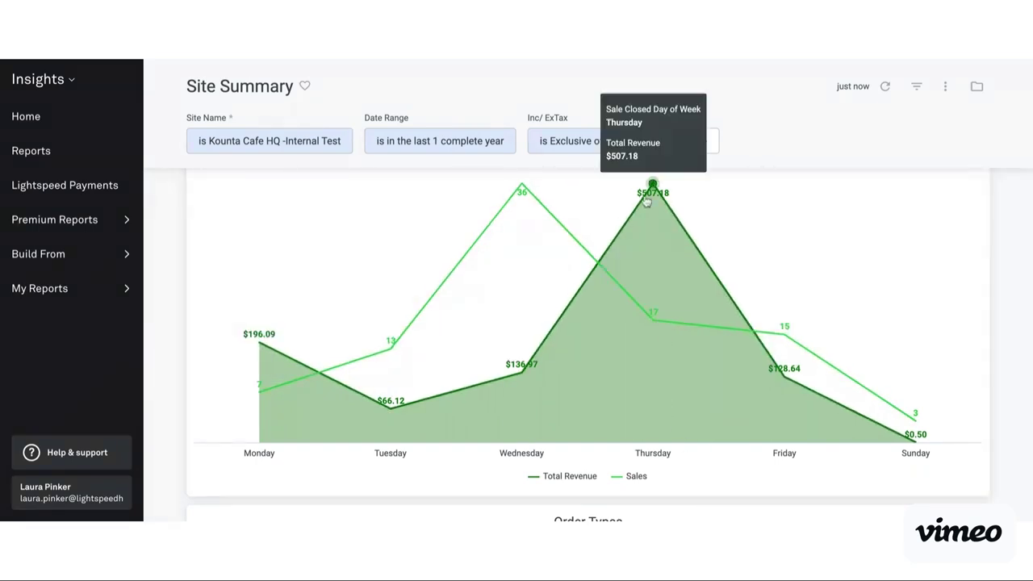
pyautogui.moveTo(482, 362)
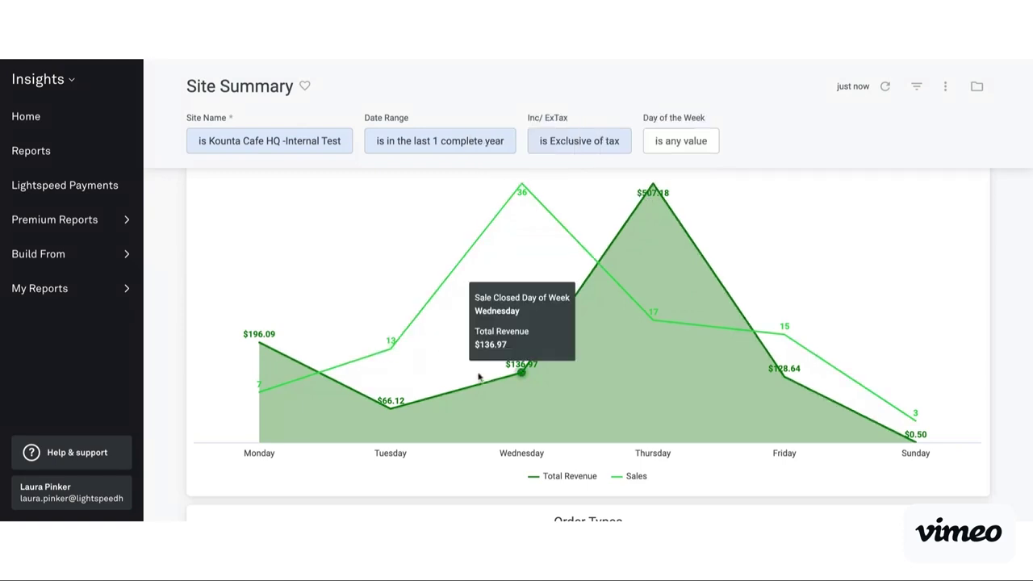
pyautogui.moveTo(522, 187)
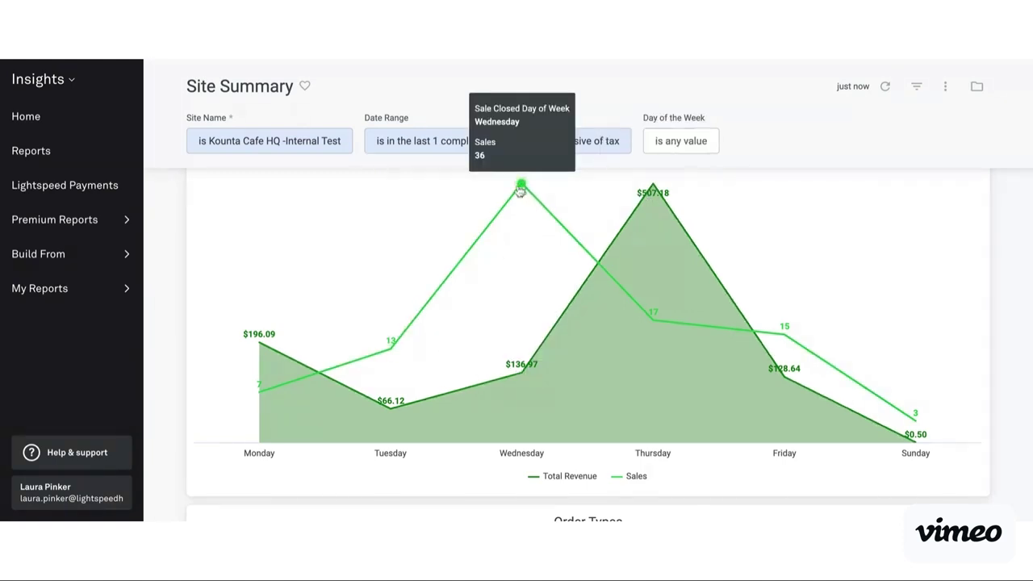
# - Review the Site Summary's Order Types table and the Top Selling POS Categories and Top Selling Reporting Groups charts
pyautogui.scroll(-3, 520, 188)
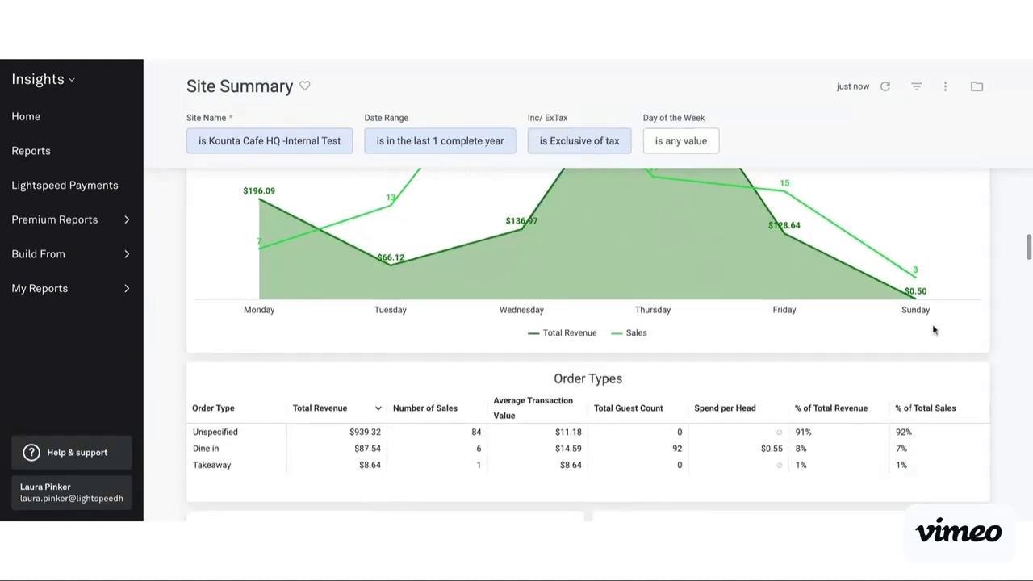
pyautogui.scroll(-1, 1008, 353)
pyautogui.scroll(-1, 1008, 352)
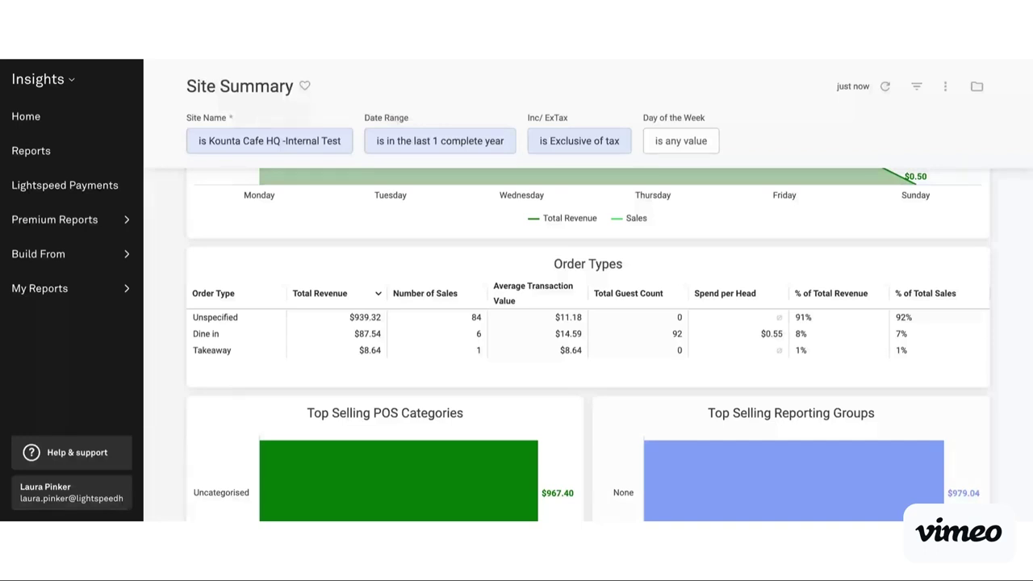
pyautogui.scroll(-5, 588, 339)
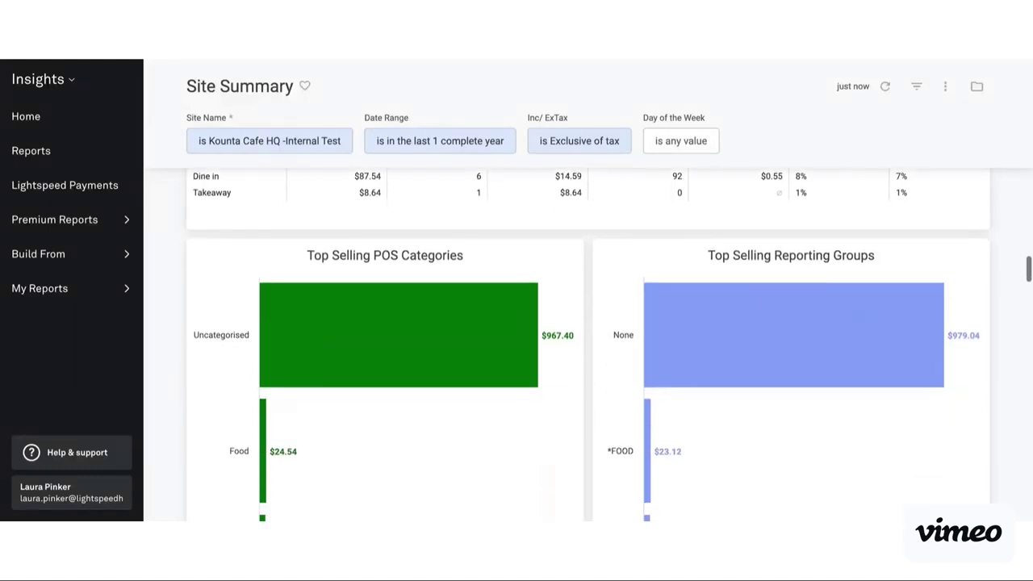
pyautogui.moveTo(454, 386)
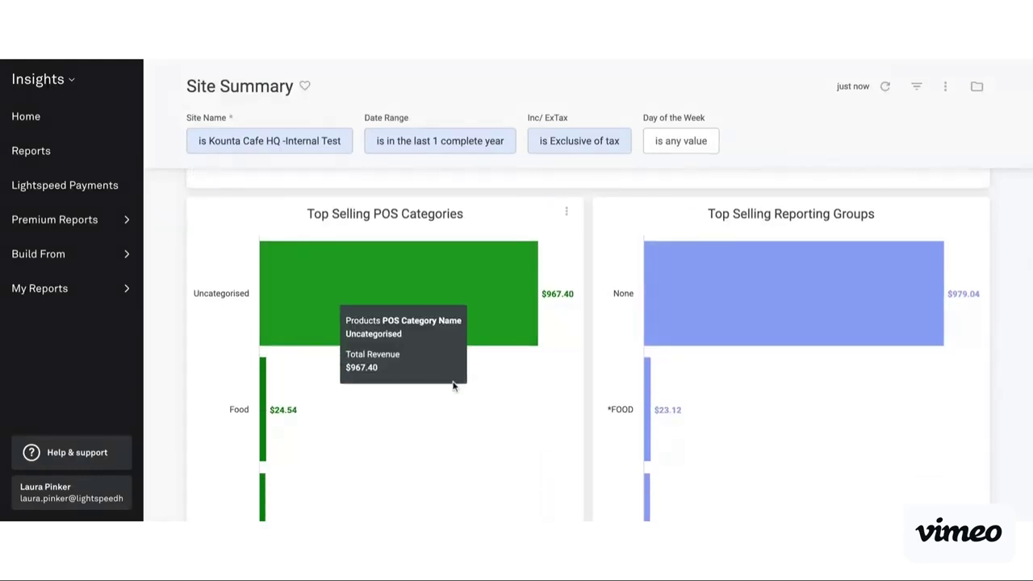
pyautogui.scroll(-1, 454, 386)
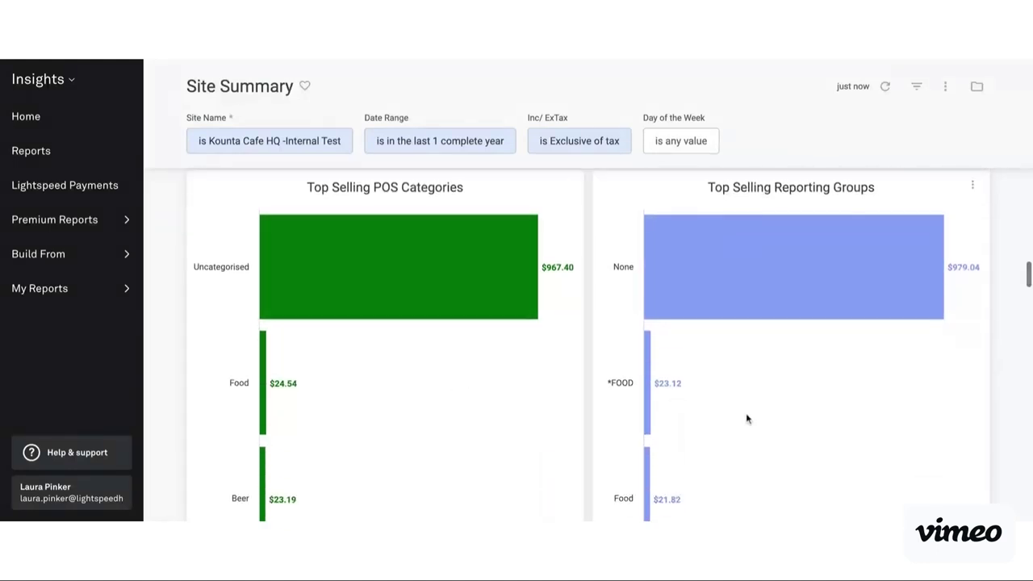
# - Review the Site Summary's Top Selling Products, Top Selling Staff, Top Customers by Spend and Top Selling Registers charts
pyautogui.scroll(-10, 746, 418)
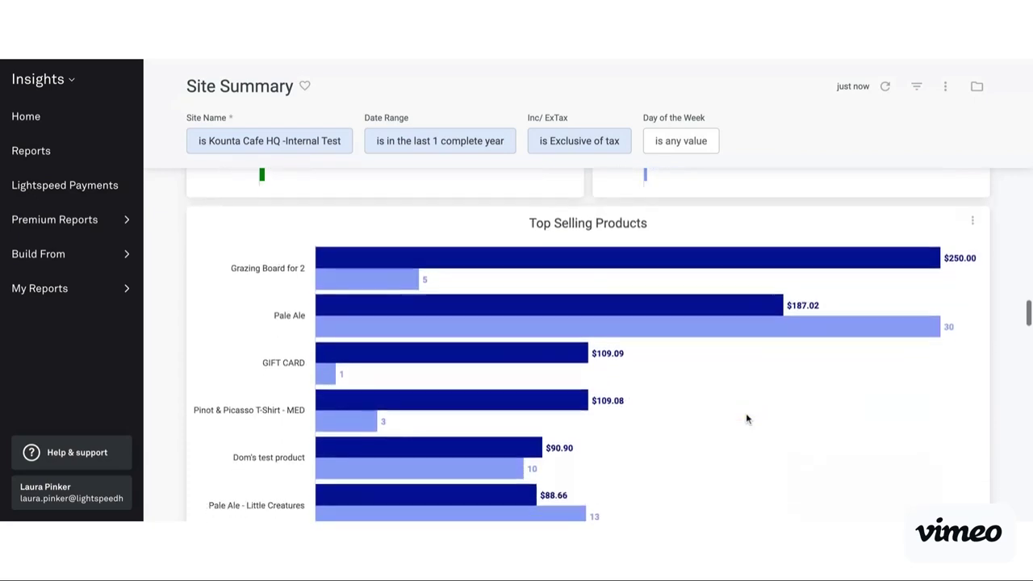
pyautogui.scroll(-7, 588, 345)
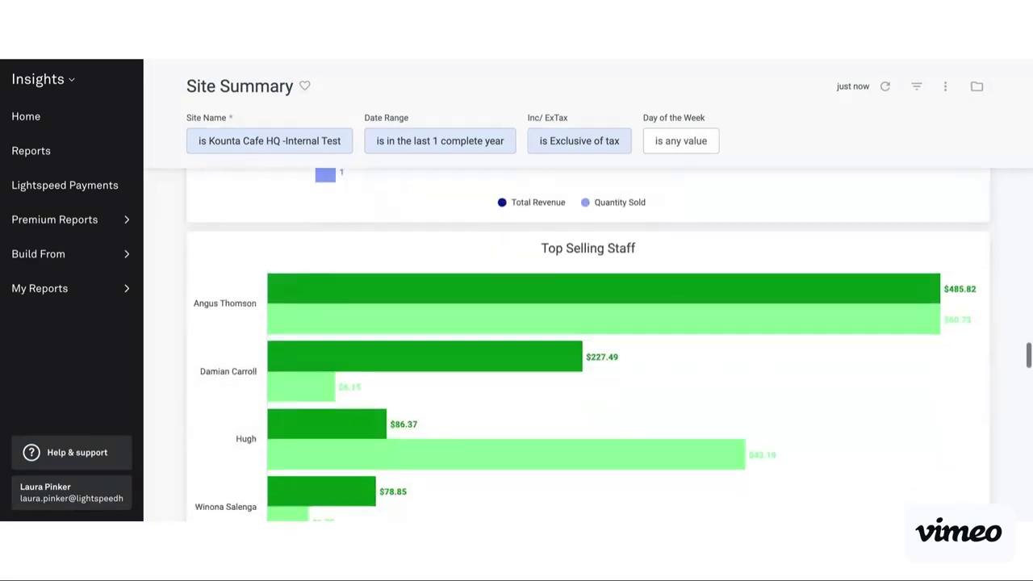
pyautogui.scroll(-6, 588, 346)
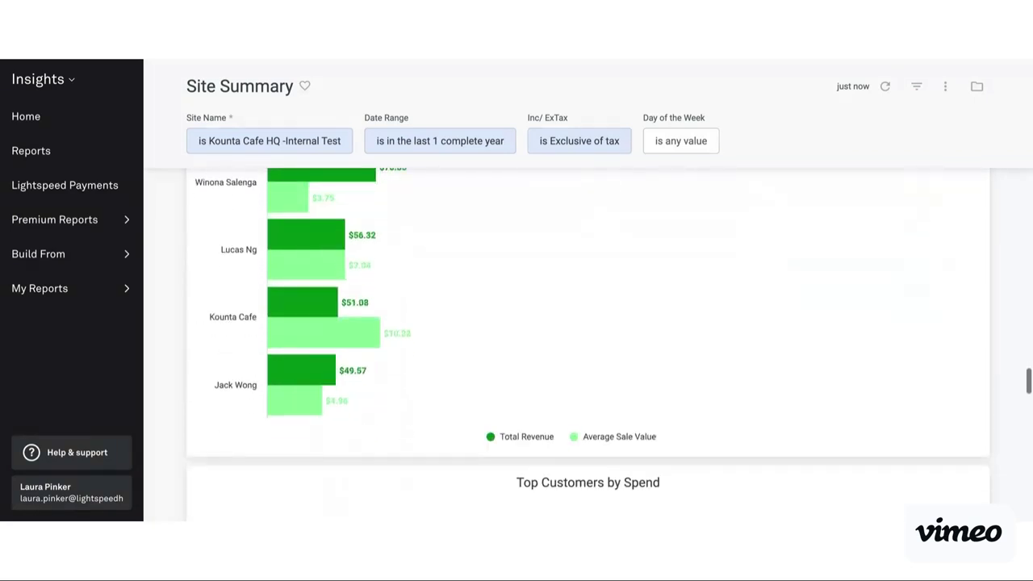
pyautogui.scroll(-1, 589, 345)
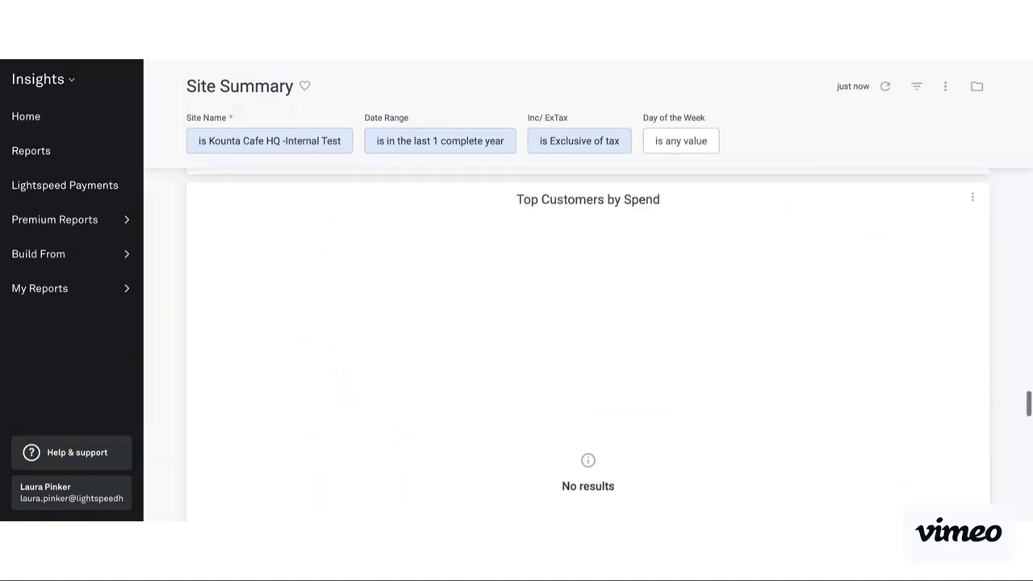
pyautogui.scroll(-6, 772, 316)
pyautogui.scroll(-1, 397, 306)
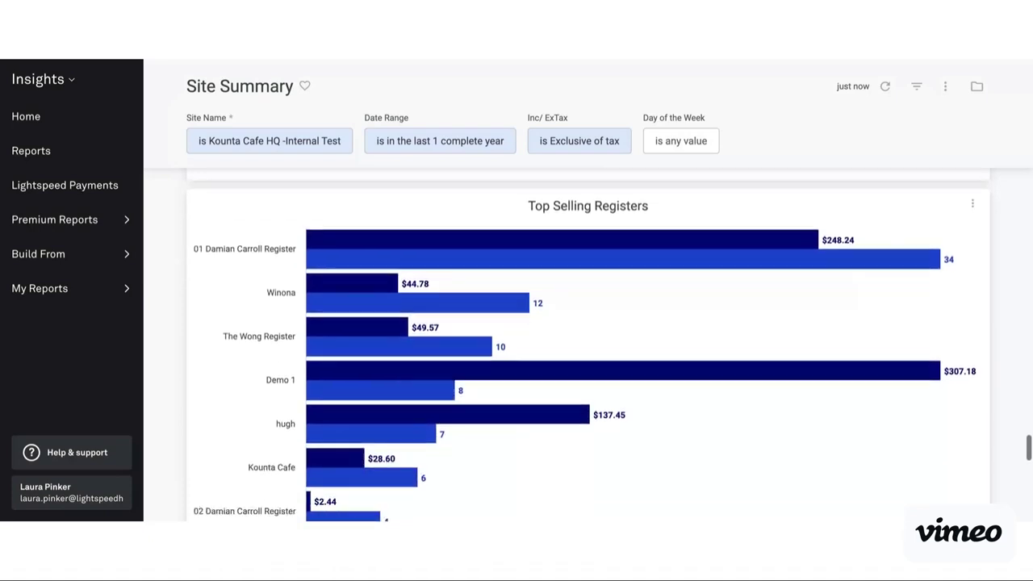
pyautogui.moveTo(501, 482)
pyautogui.scroll(-6, 500, 481)
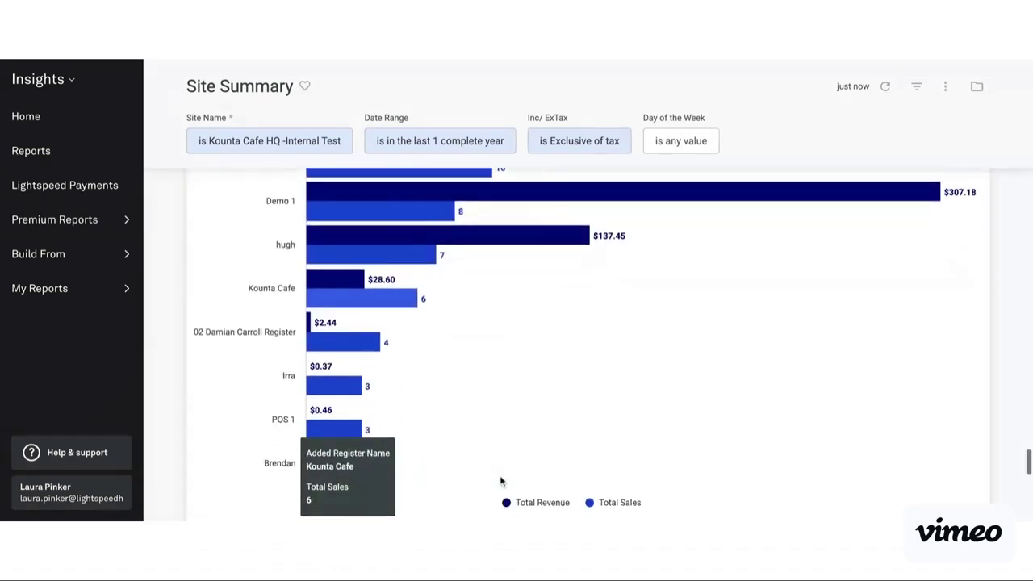
# - Examine the Summary of Adjustments applied section, including the surcharge and discount tiles and the Adjustment Reasons table
pyautogui.scroll(-1, 500, 482)
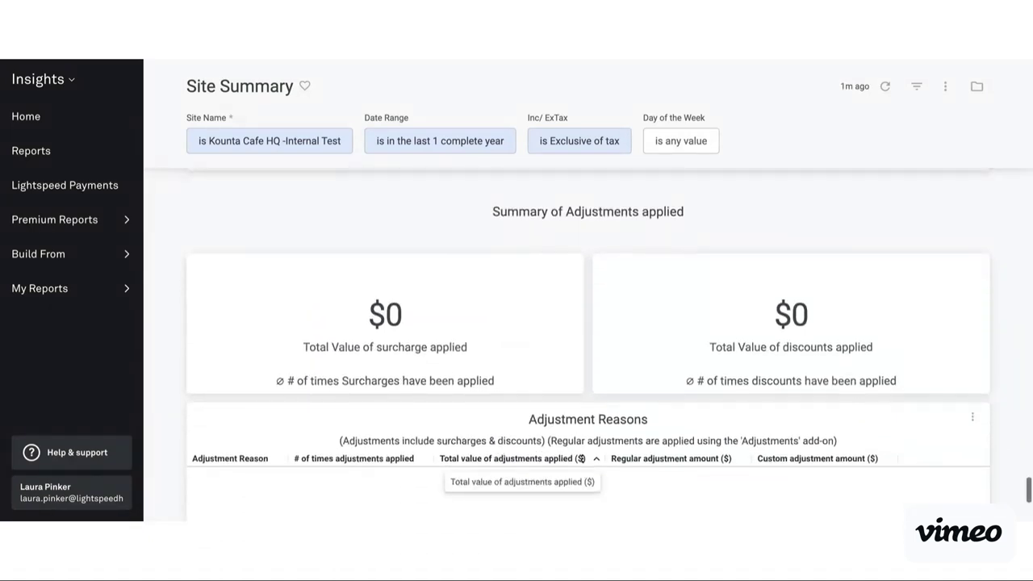
pyautogui.scroll(-4, 587, 364)
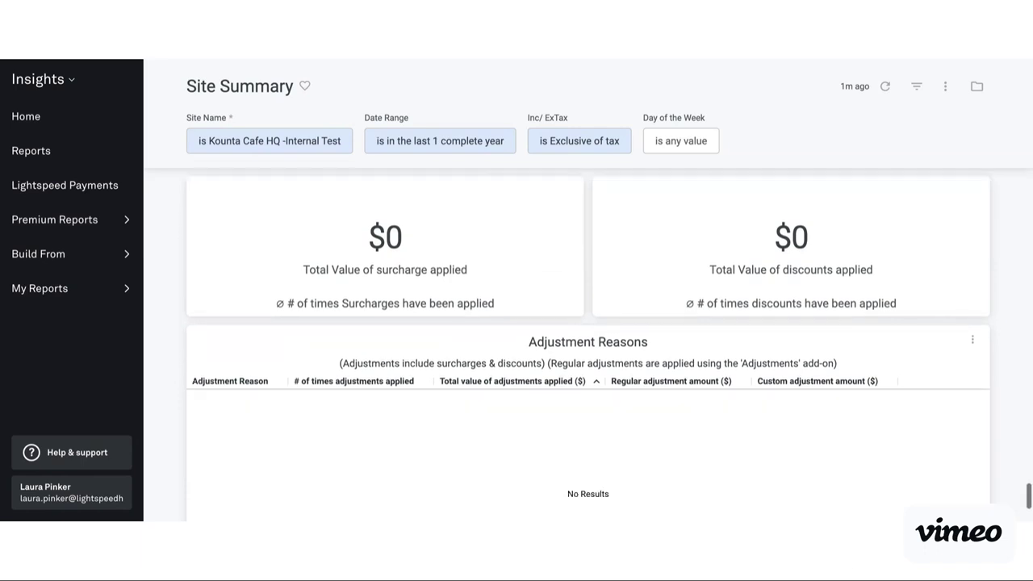
pyautogui.scroll(3, 587, 363)
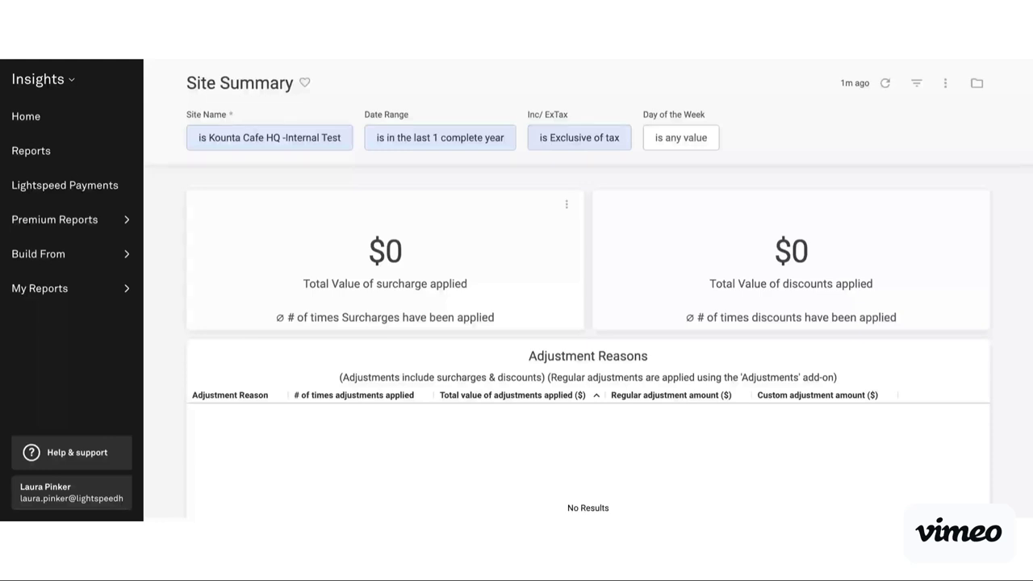
pyautogui.scroll(-3, 388, 341)
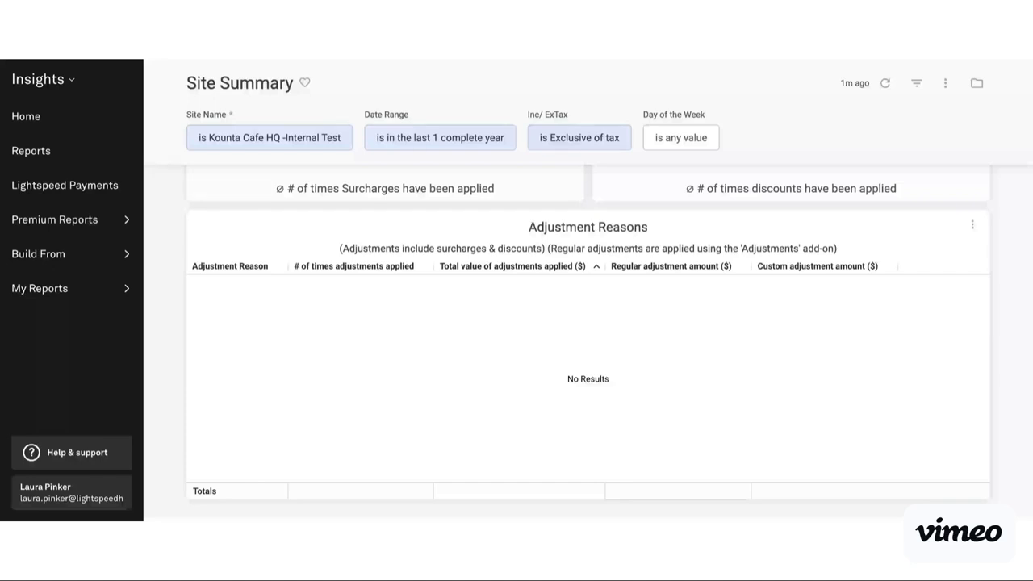
pyautogui.scroll(-1, 587, 347)
pyautogui.scroll(5, 588, 347)
pyautogui.scroll(2, 191, 231)
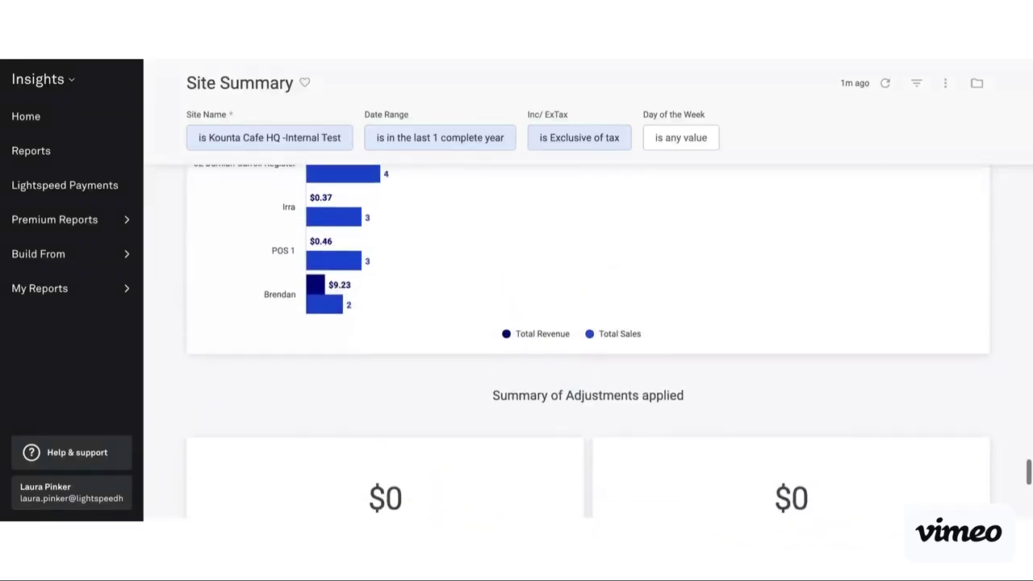
# - Browse the Premium Reports categories and open the Product Performance dashboards
pyautogui.click(102, 226)
pyautogui.scroll(-3, 101, 226)
pyautogui.scroll(-1, 103, 230)
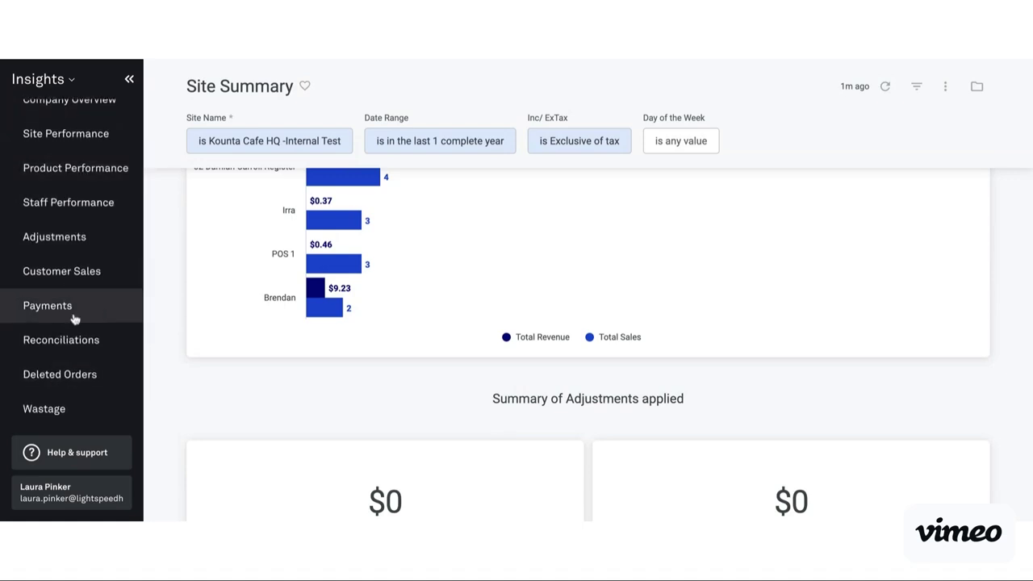
pyautogui.click(92, 176)
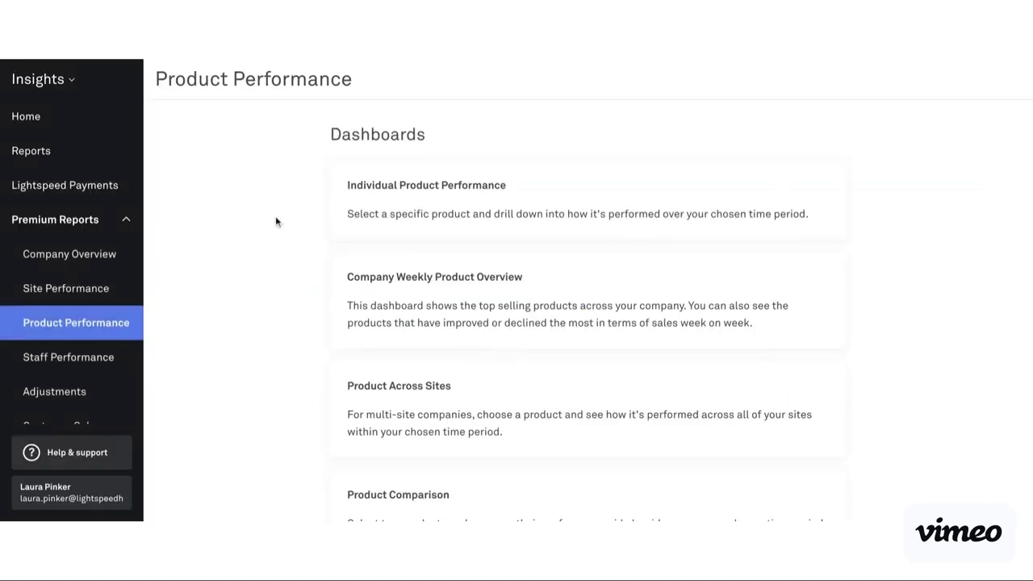
# - Read through the Product Performance dashboard descriptions, from Individual Product Performance to Product Combinations
pyautogui.scroll(-5, 881, 302)
pyautogui.scroll(-2, 882, 305)
pyautogui.scroll(5, 882, 307)
pyautogui.scroll(2, 882, 306)
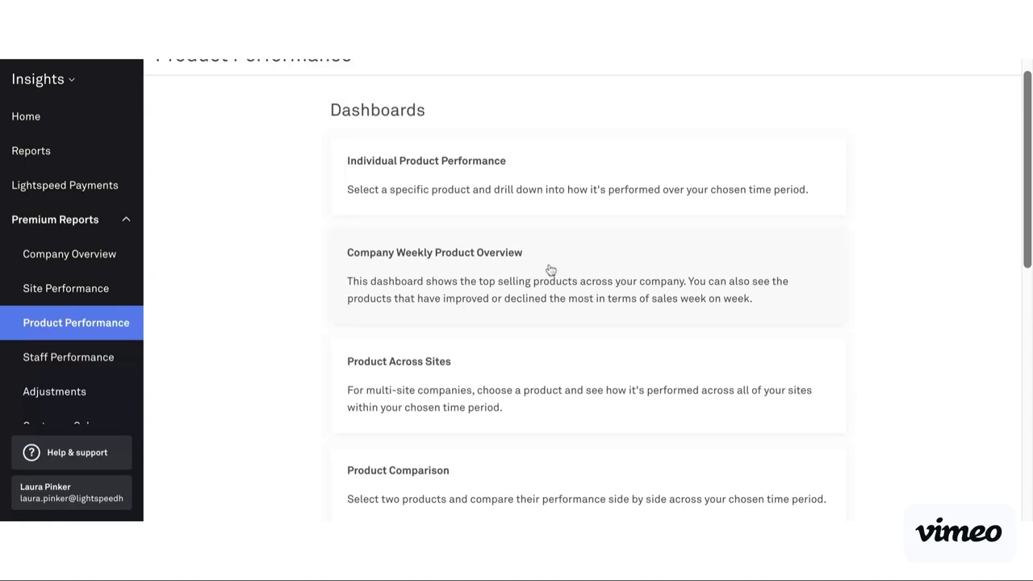
pyautogui.scroll(-5, 588, 298)
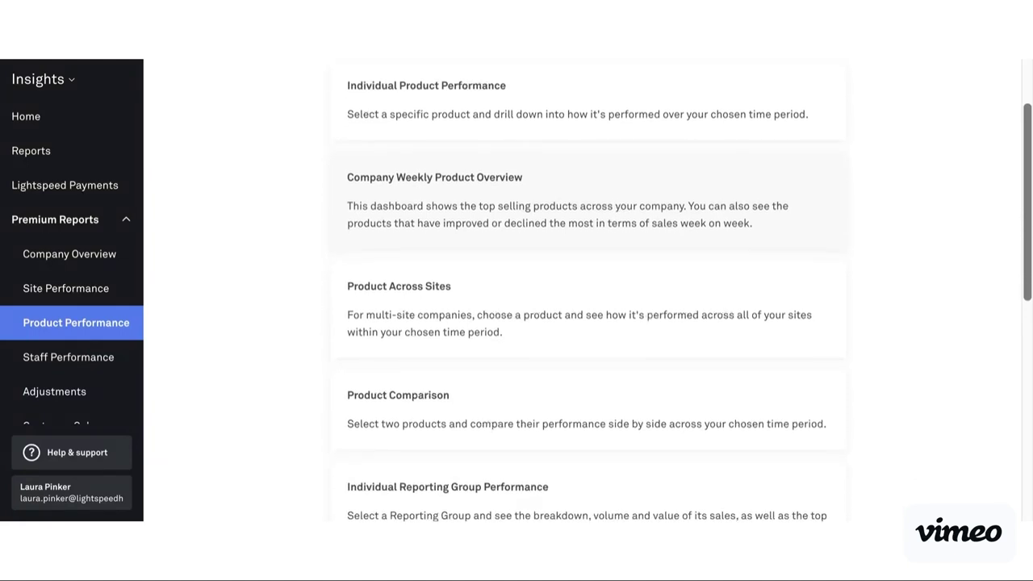
pyautogui.scroll(-2, 583, 272)
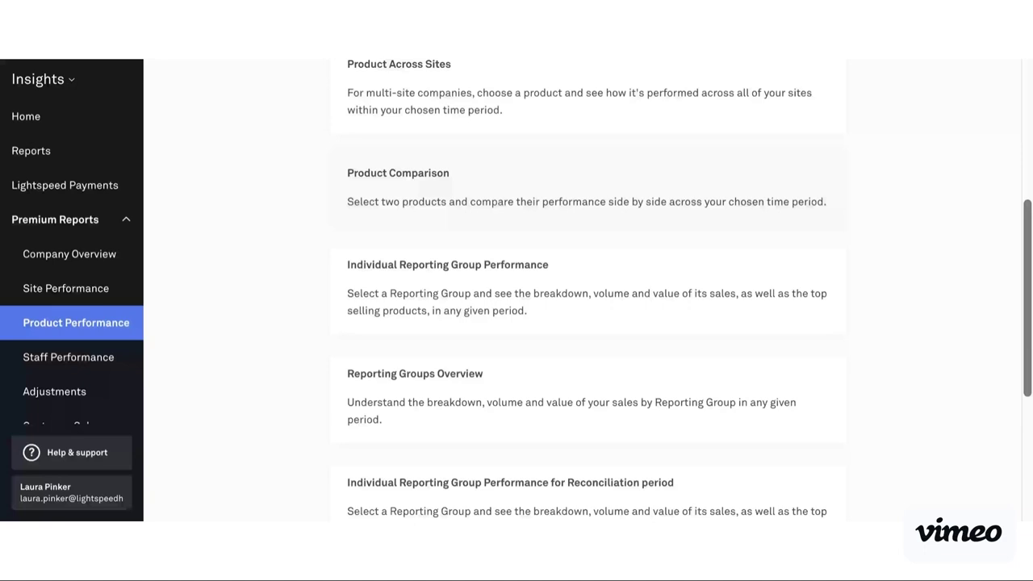
pyautogui.scroll(-1, 587, 291)
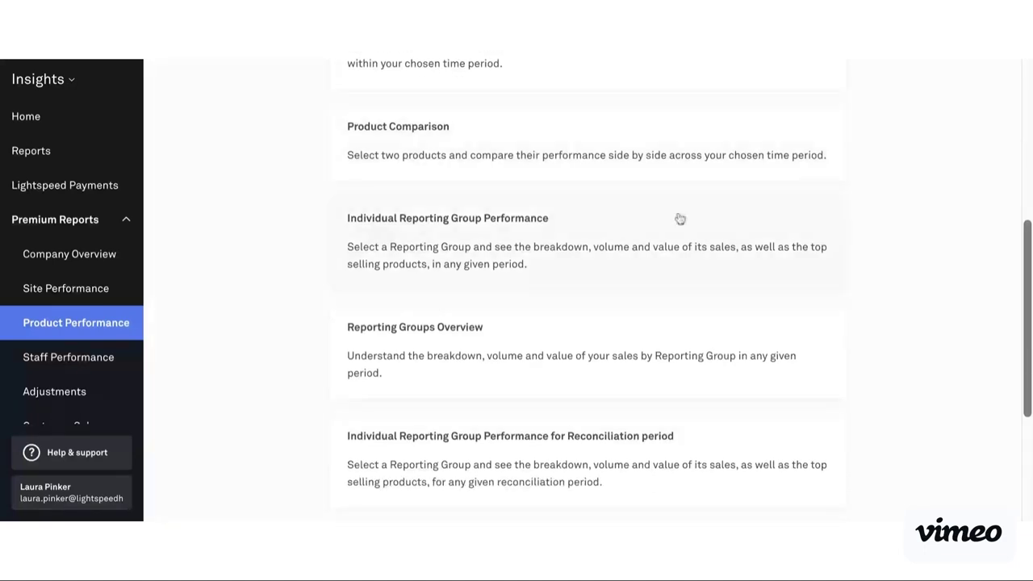
pyautogui.scroll(-3, 606, 245)
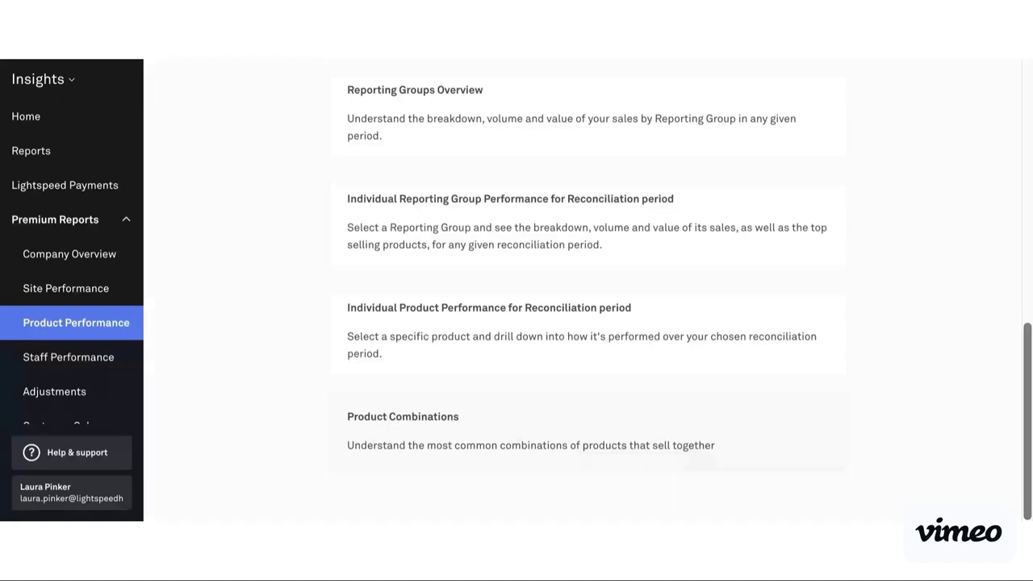
pyautogui.scroll(5, 598, 313)
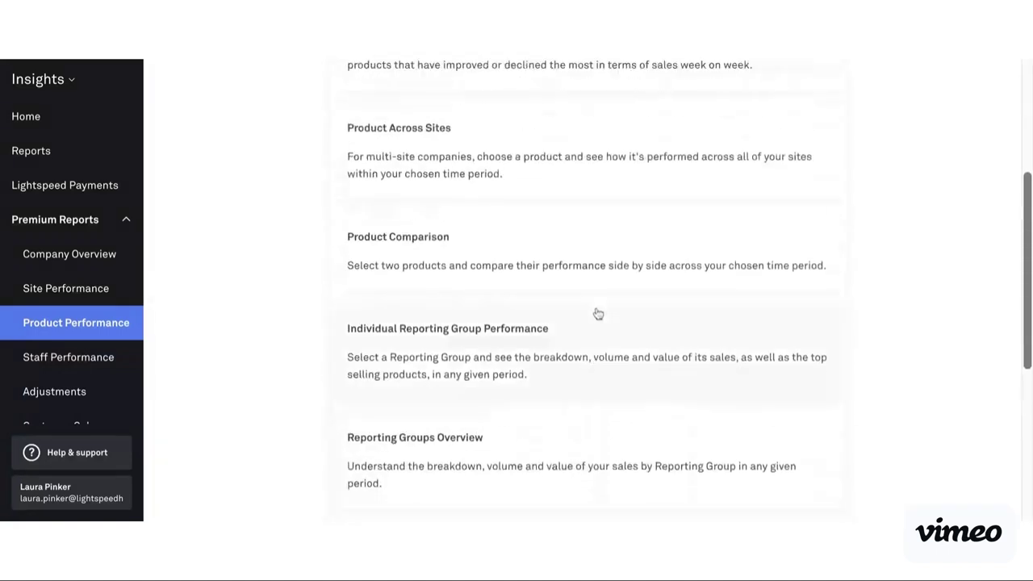
pyautogui.scroll(4, 598, 313)
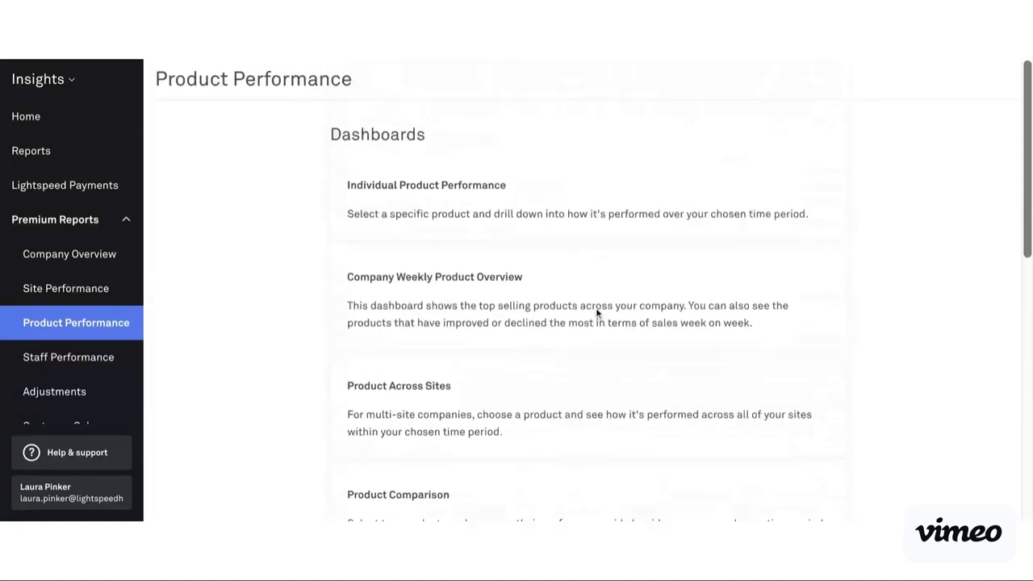
# - Open the Reporting Groups Overview dashboard from the Product Performance list
pyautogui.scroll(-6, 598, 313)
pyautogui.scroll(1, 598, 313)
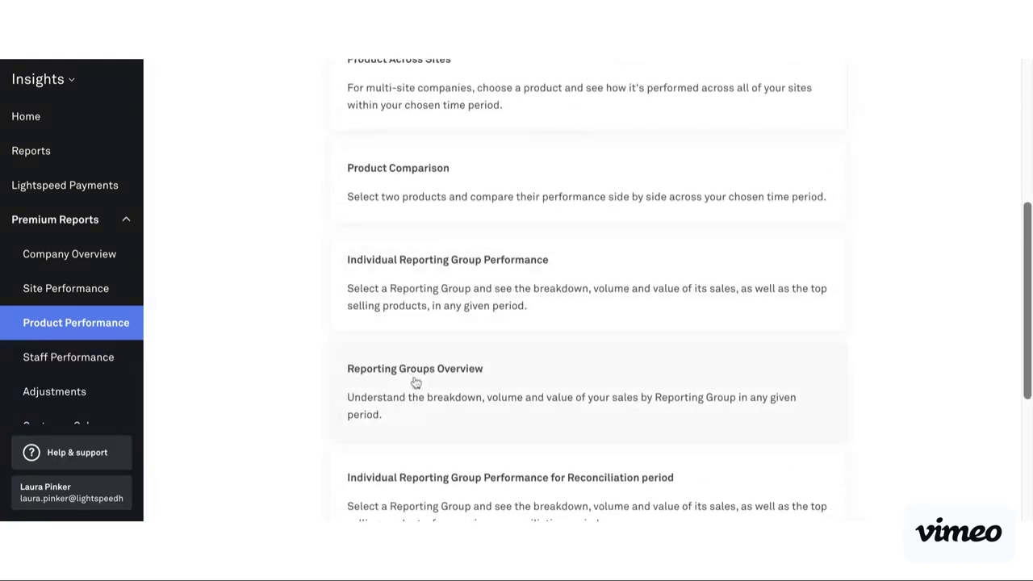
pyautogui.click(416, 381)
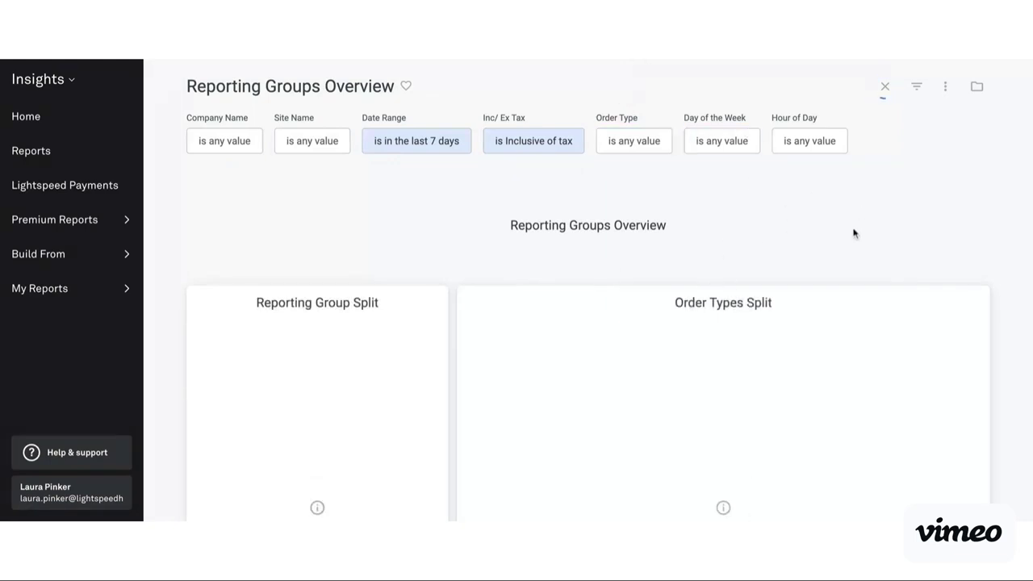
# - Set the Reporting Groups Overview date range filter to the last 1 complete year and reload the dashboard
pyautogui.scroll(-1, 904, 196)
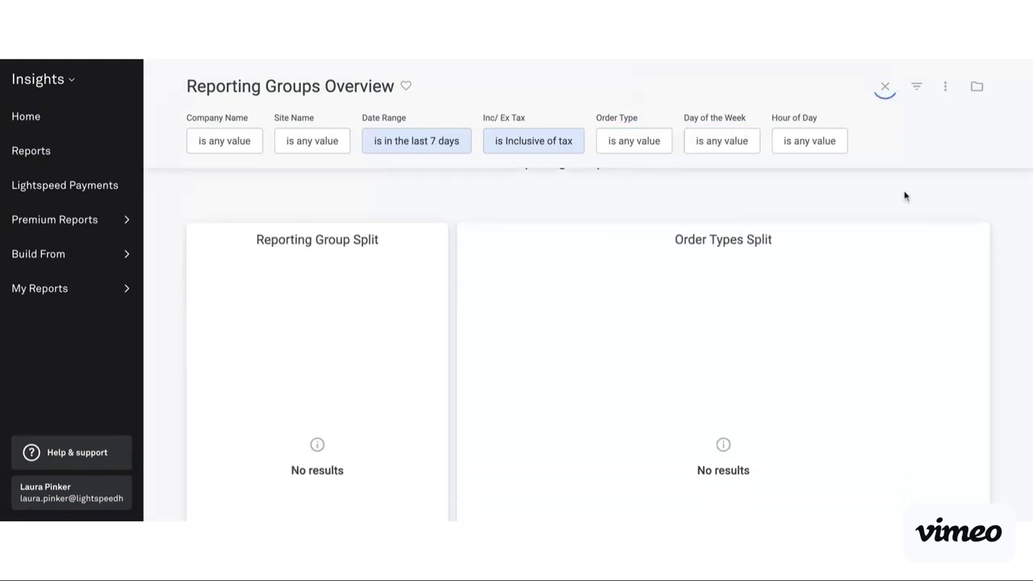
pyautogui.click(418, 147)
pyautogui.doubleClick(488, 187)
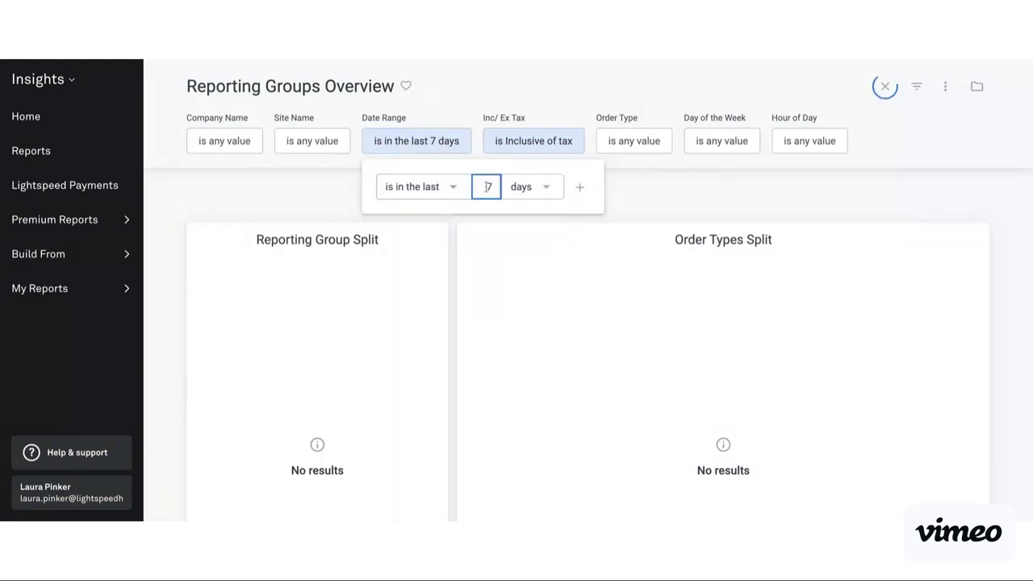
pyautogui.write('1')
pyautogui.click(544, 186)
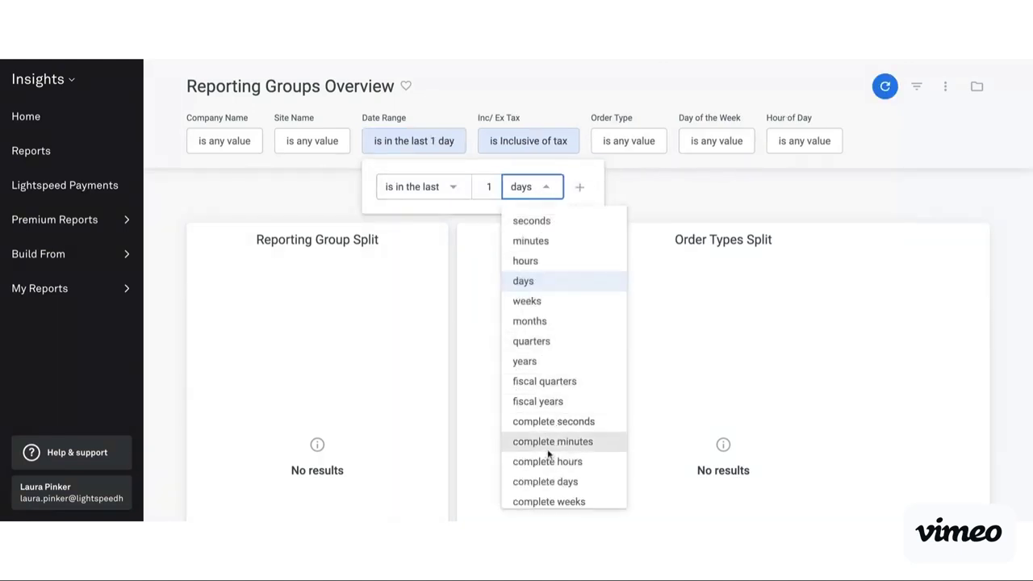
pyautogui.scroll(-3, 540, 446)
pyautogui.scroll(-2, 546, 451)
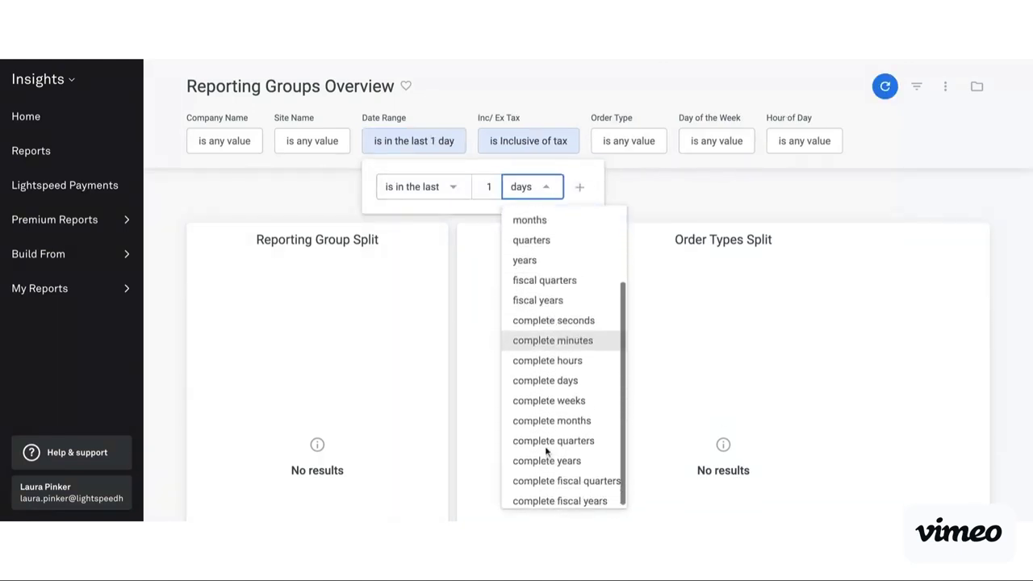
pyautogui.click(549, 457)
pyautogui.click(885, 87)
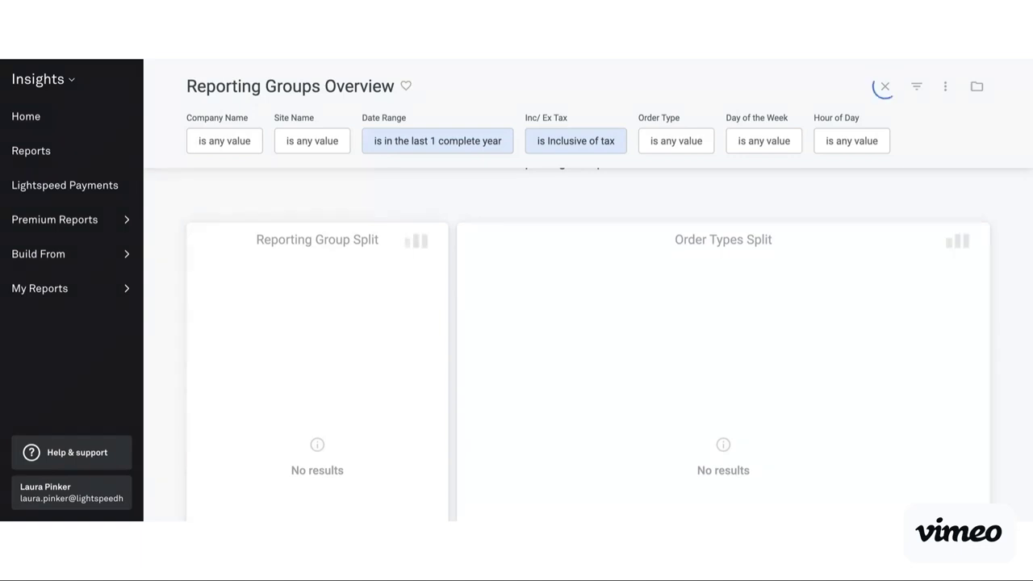
# - Review the Reporting Group Split and Order Types Split charts on the Reporting Groups Overview dashboard
pyautogui.scroll(-1, 759, 309)
pyautogui.scroll(-5, 759, 308)
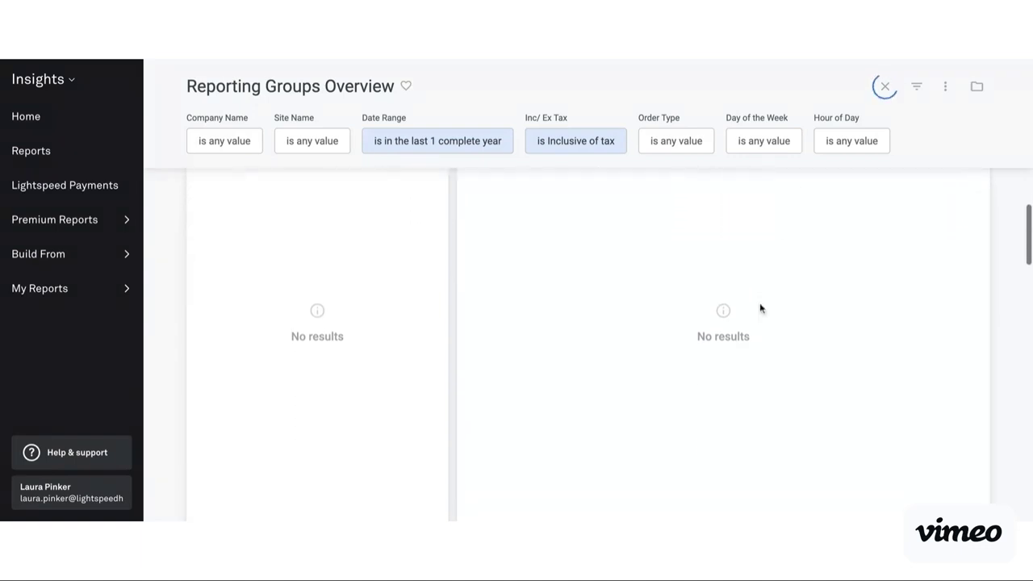
pyautogui.scroll(6, 569, 309)
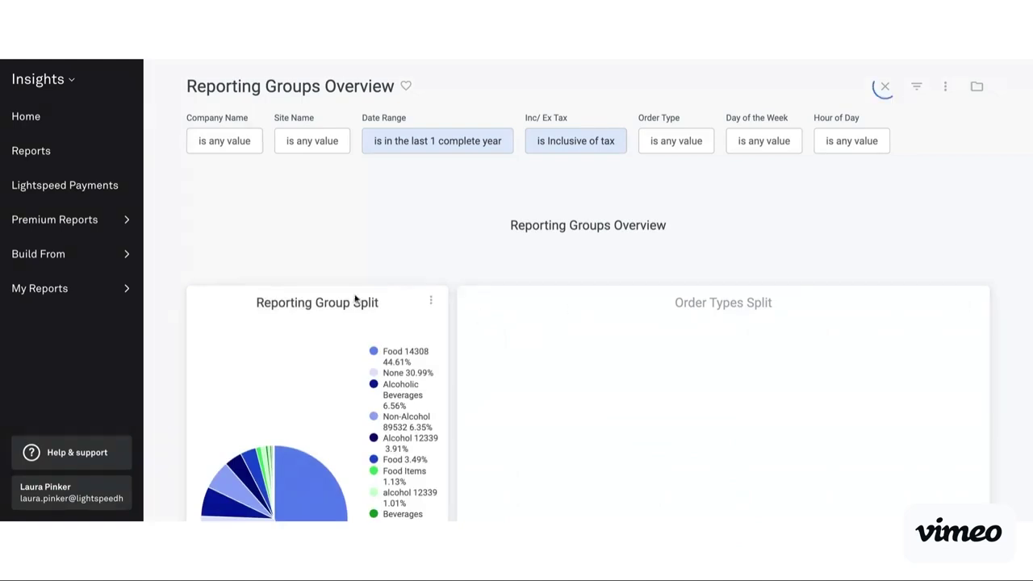
pyautogui.scroll(-2, 774, 234)
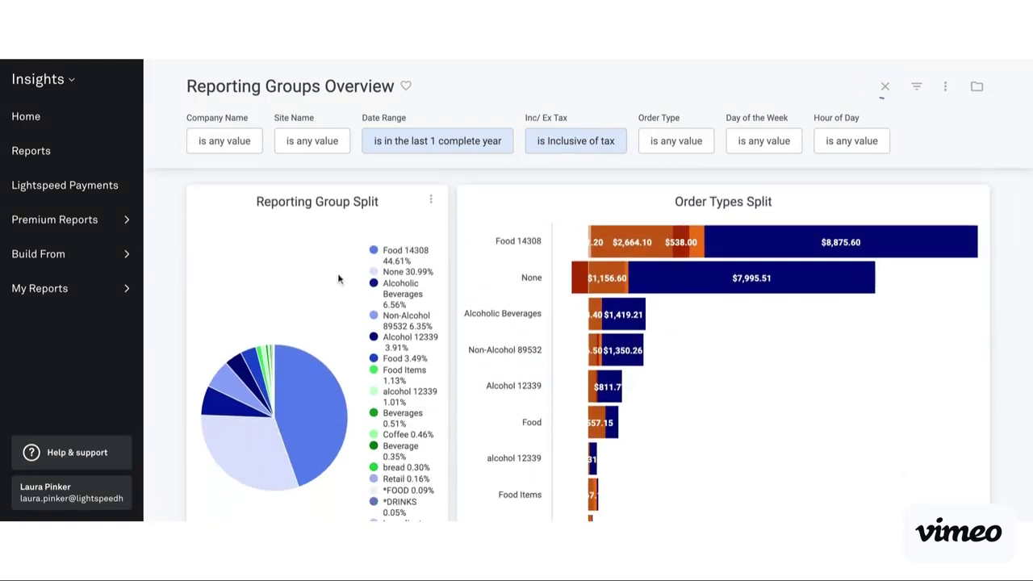
pyautogui.scroll(-1, 338, 278)
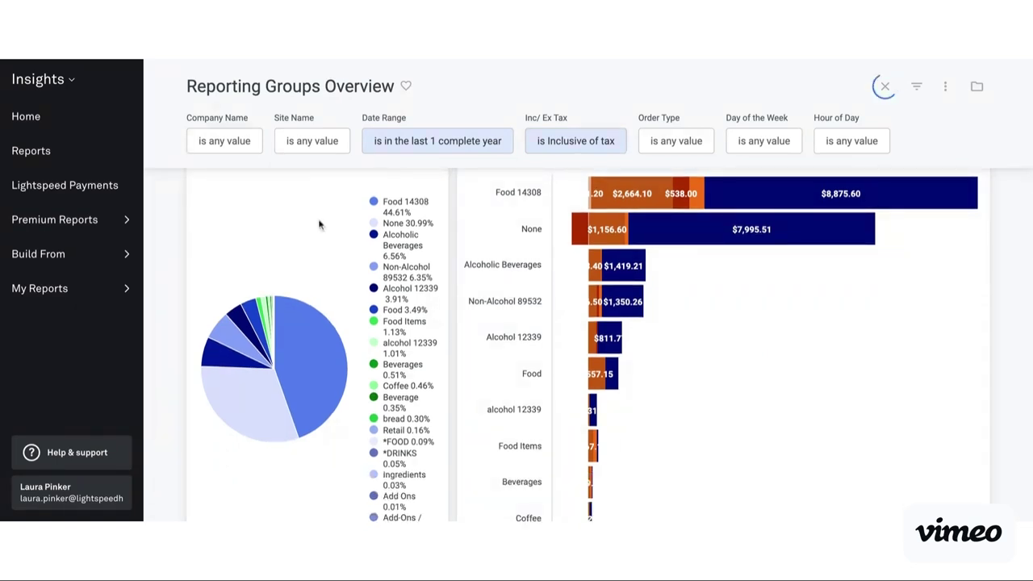
pyautogui.scroll(2, 686, 274)
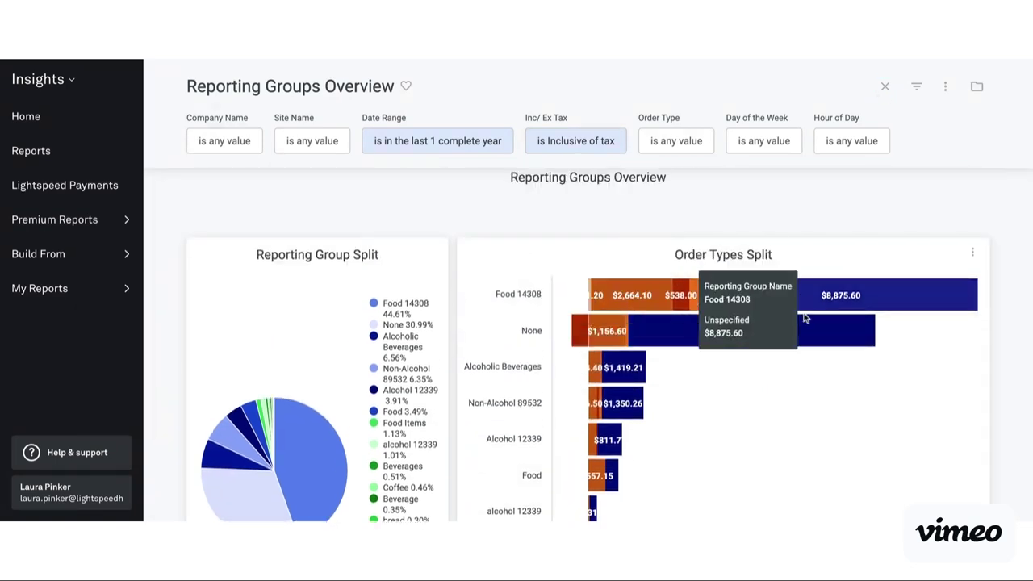
pyautogui.scroll(-3, 805, 318)
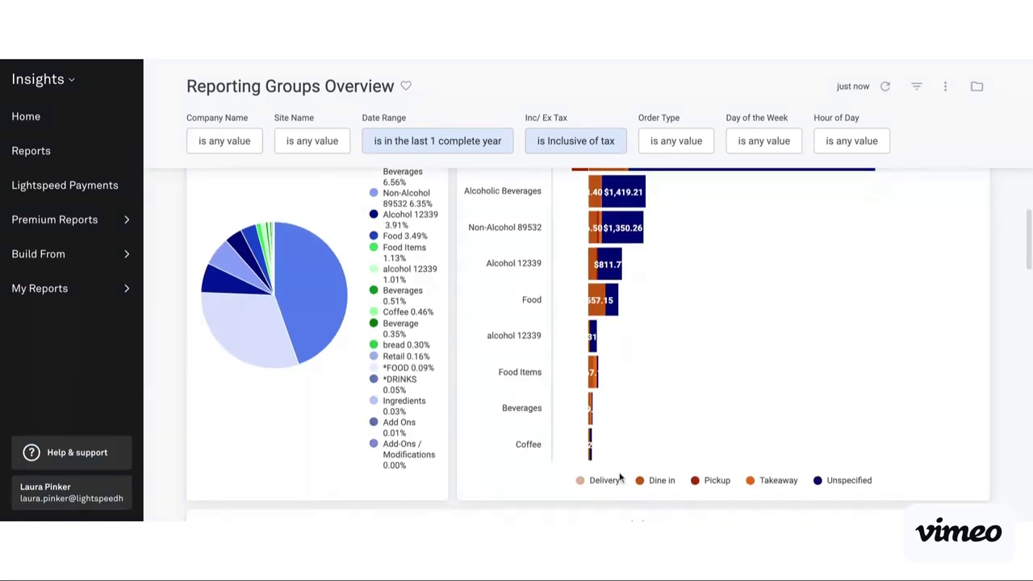
# - Expand the *DRINKS group in the Reporting Group Breakdown table and look through the remaining groups
pyautogui.scroll(-5, 823, 461)
pyautogui.scroll(3, 823, 460)
pyautogui.scroll(-2, 1007, 334)
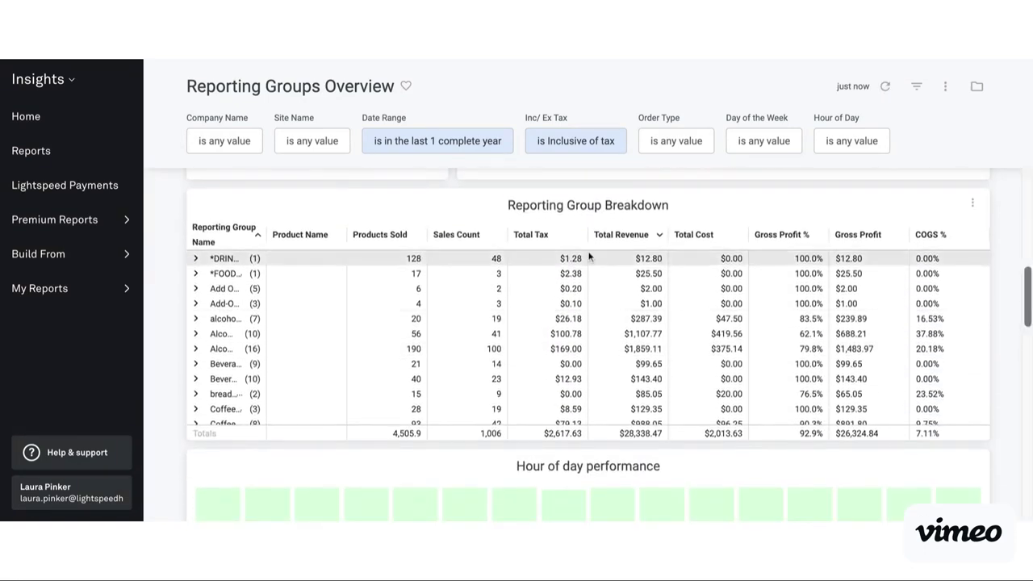
pyautogui.click(195, 259)
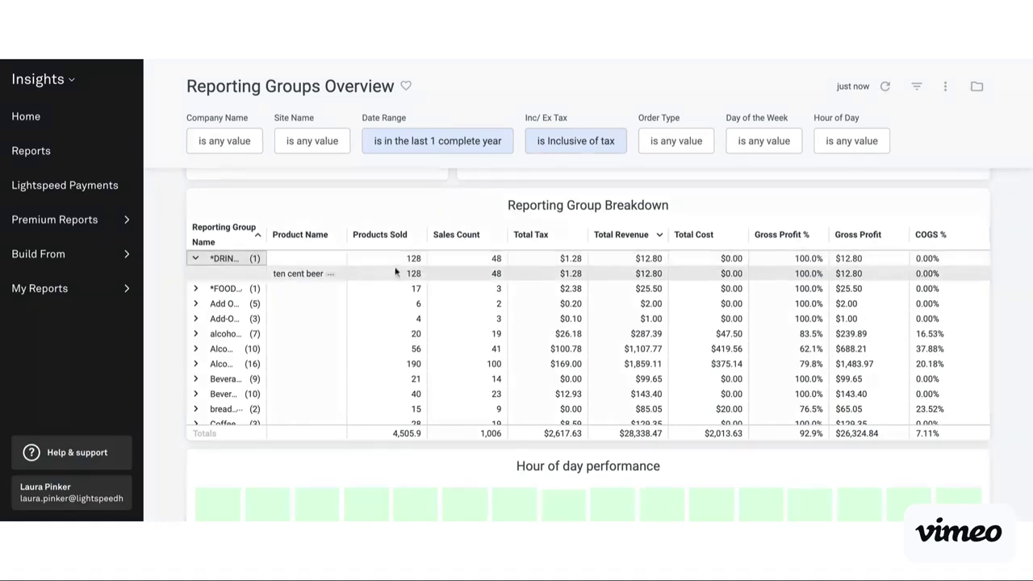
pyautogui.scroll(-3, 529, 287)
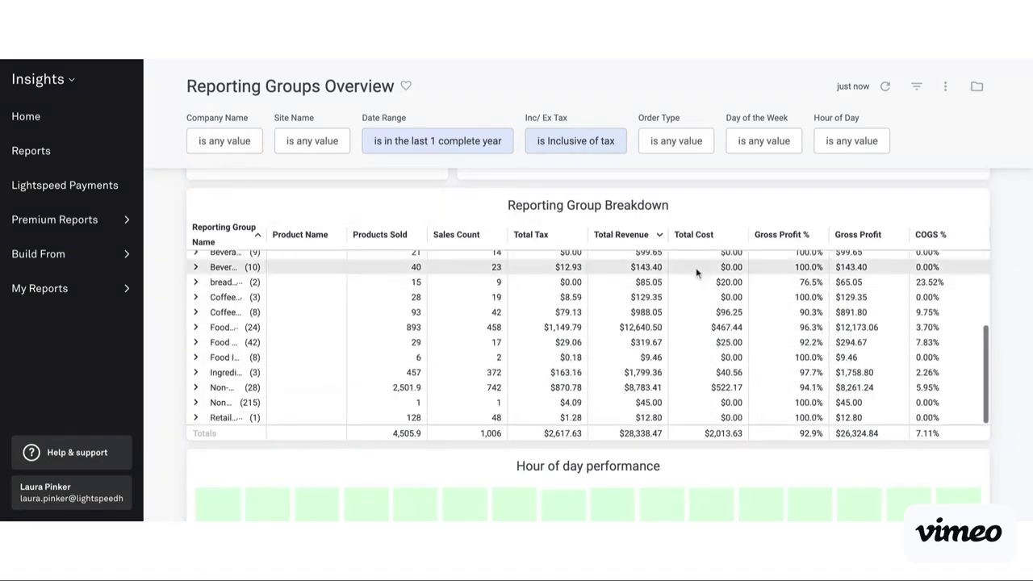
# - Review the hour of day performance, weekly trends and adjustments sections, including all Adjustments details columns, and return to the dashboard's beginning
pyautogui.scroll(-4, 991, 266)
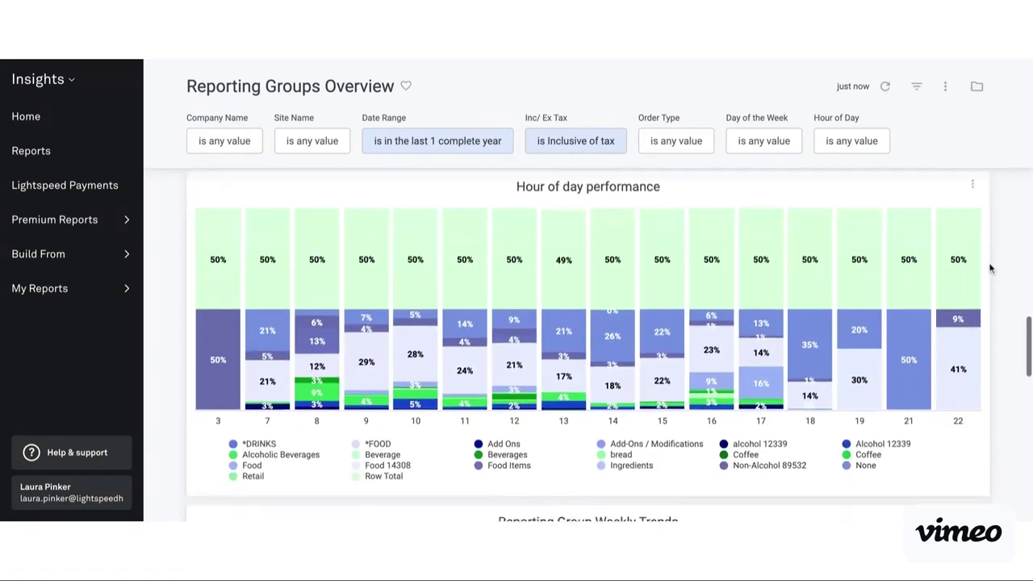
pyautogui.moveTo(294, 337)
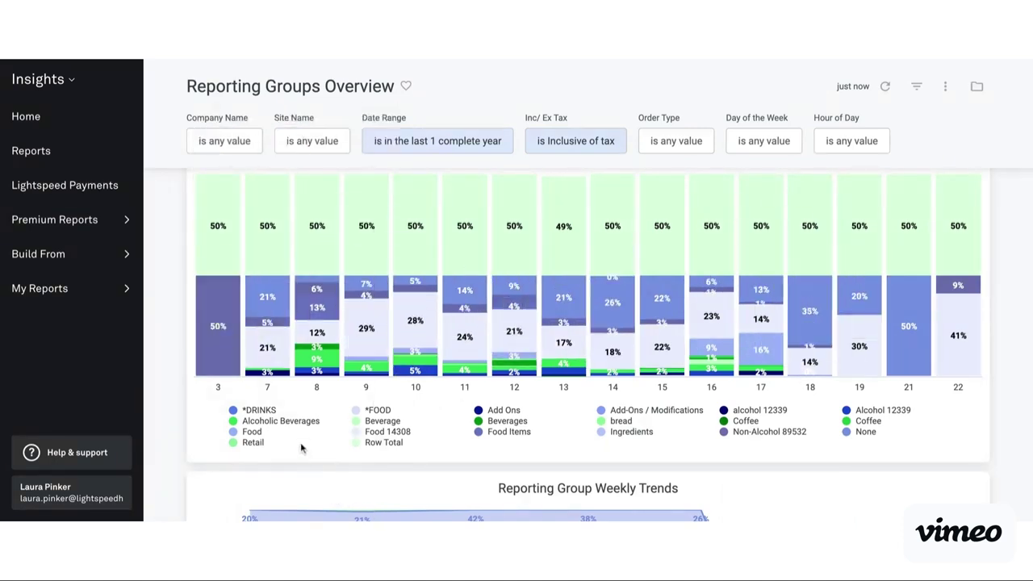
pyautogui.scroll(-4, 300, 442)
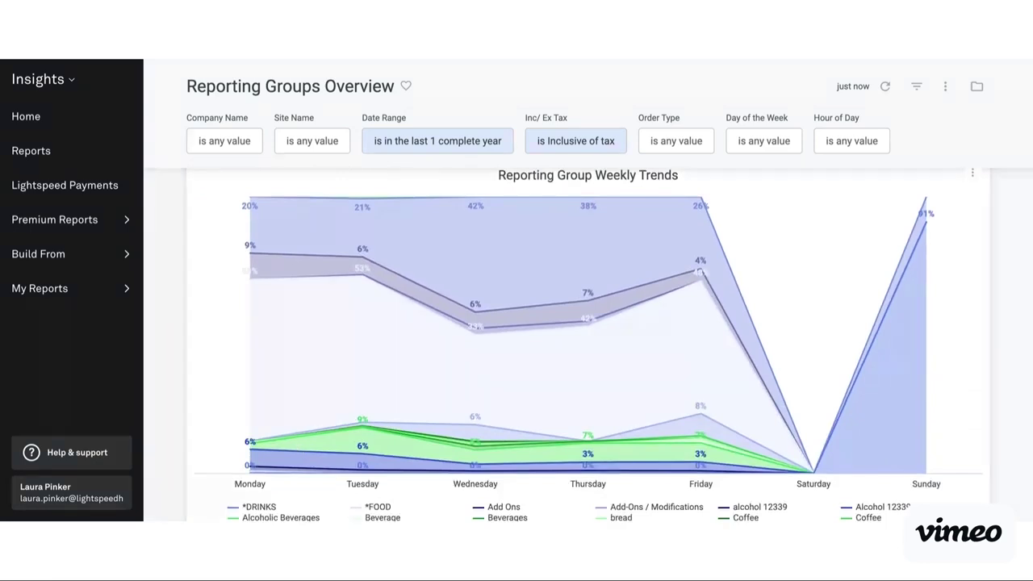
pyautogui.scroll(-5, 477, 379)
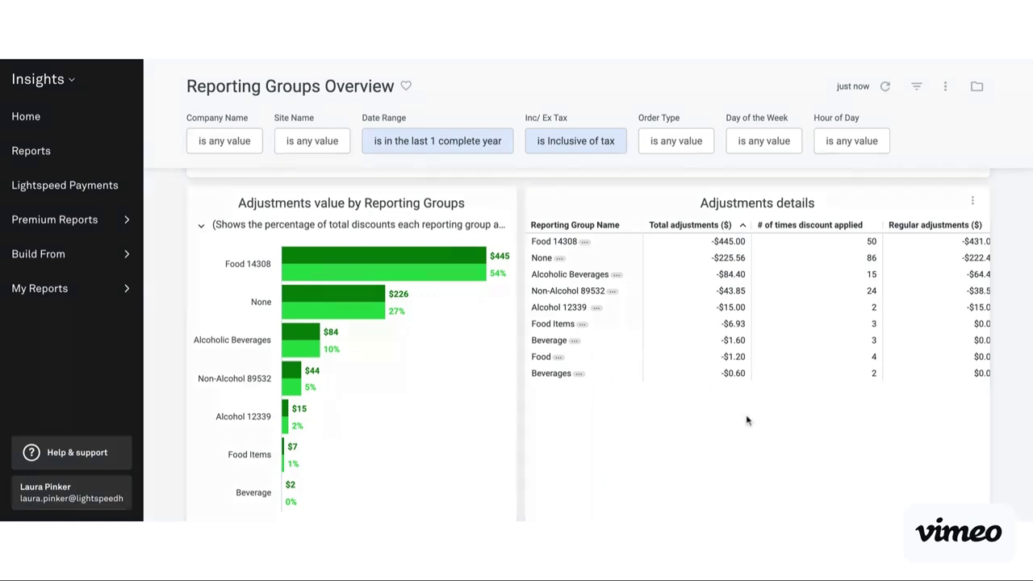
pyautogui.hscroll(5, 770, 376)
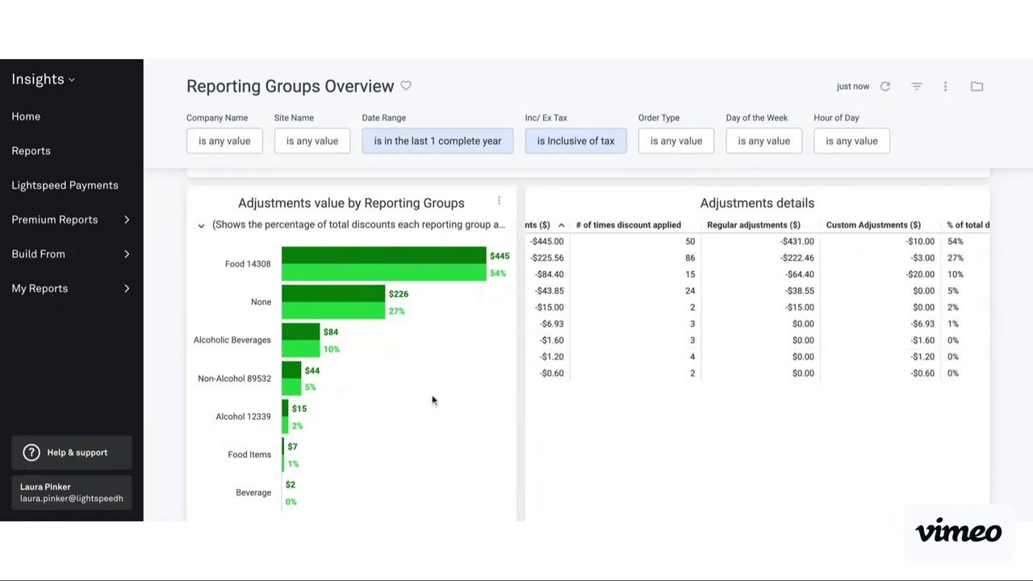
pyautogui.scroll(-1, 431, 399)
pyautogui.scroll(-2, 431, 400)
pyautogui.scroll(8, 432, 399)
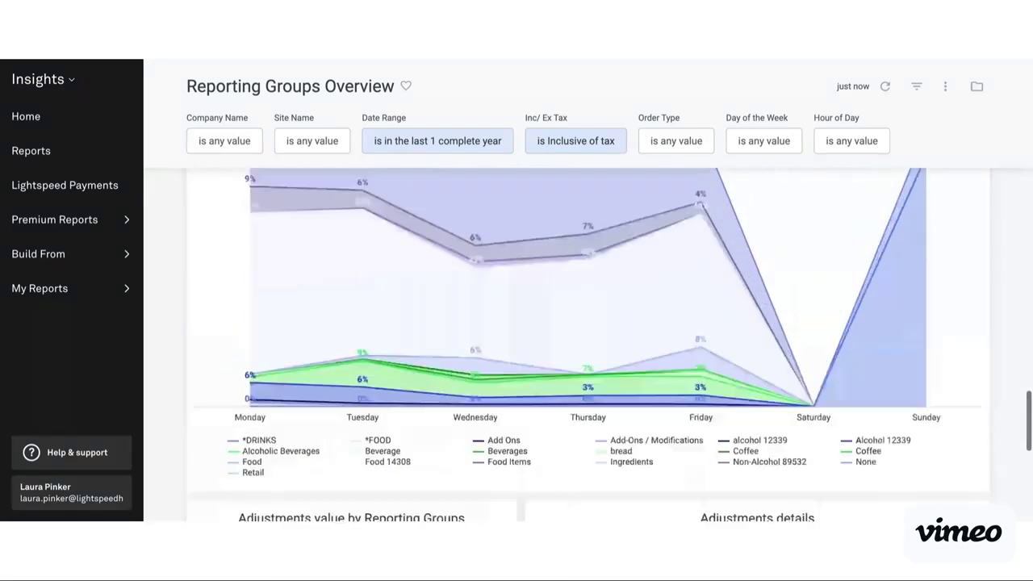
pyautogui.scroll(10, 587, 346)
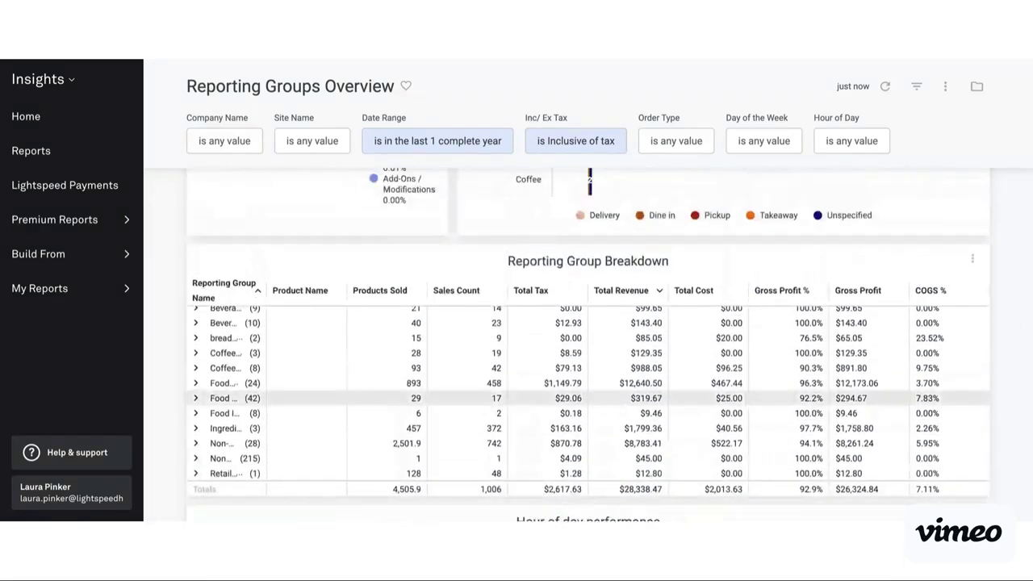
pyautogui.scroll(10, 587, 387)
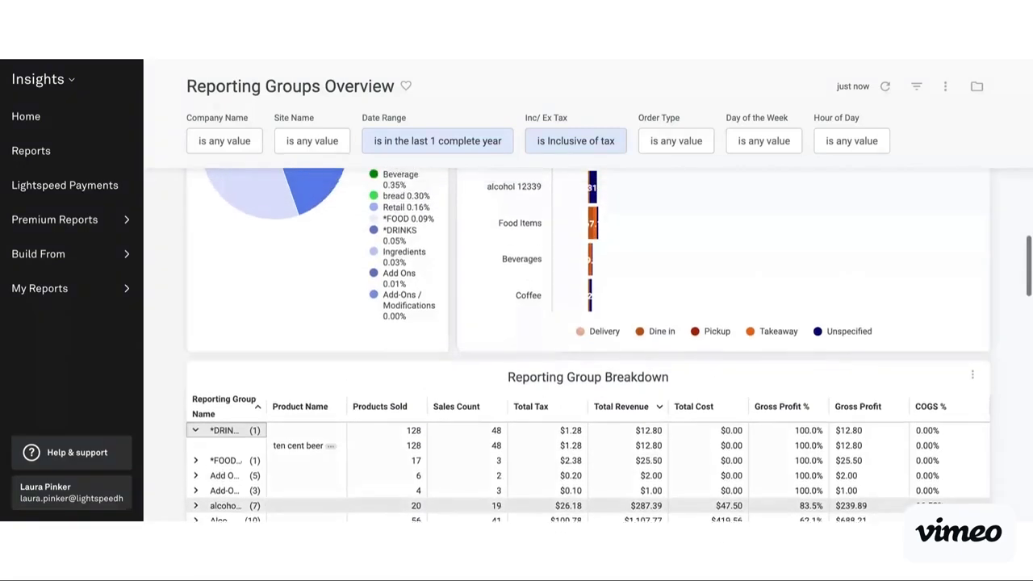
pyautogui.scroll(3, 588, 347)
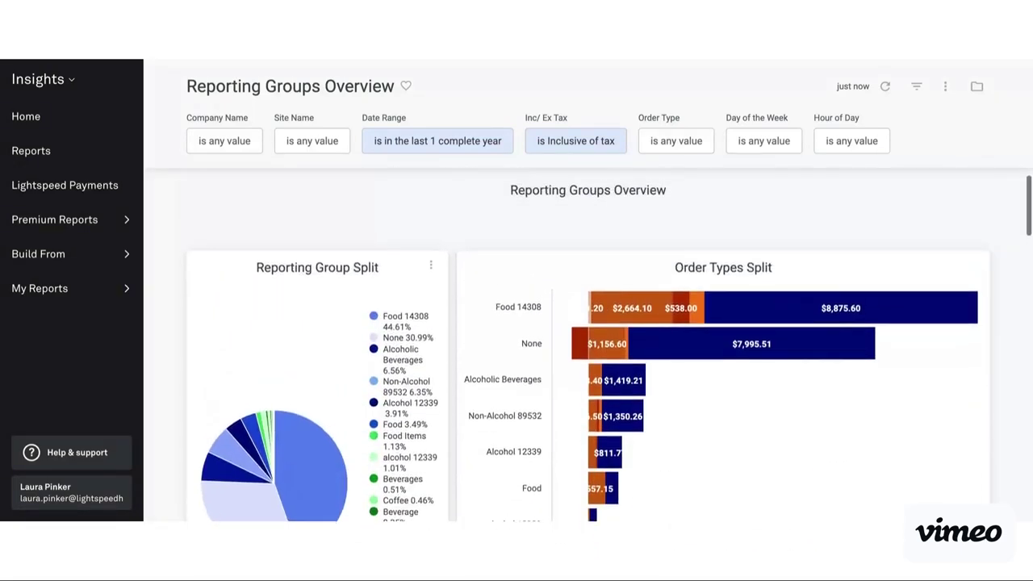
pyautogui.scroll(1, 428, 251)
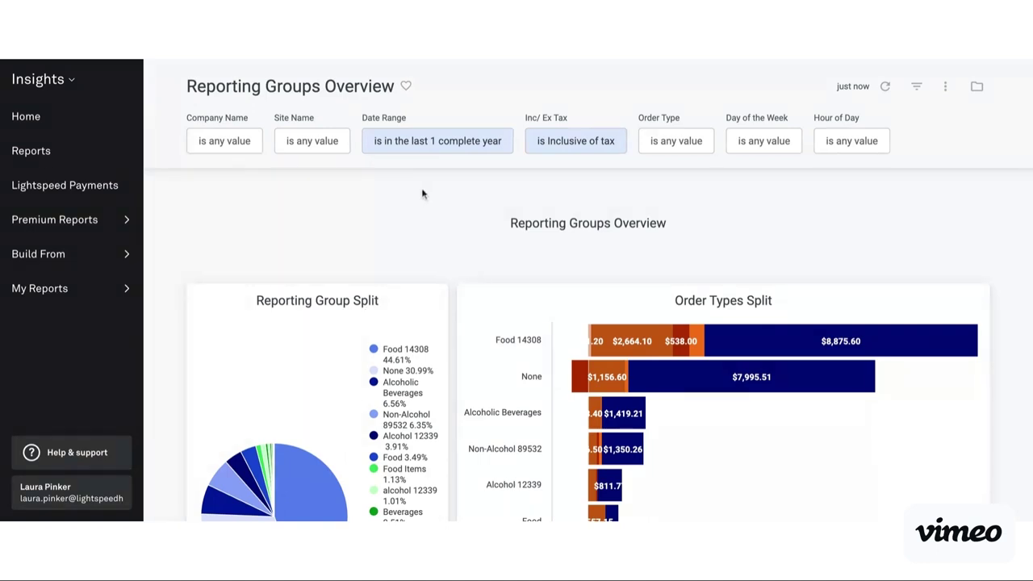
# - Browse the Premium Reports categories and open the Staff Performance dashboards
pyautogui.click(105, 221)
pyautogui.scroll(-5, 96, 325)
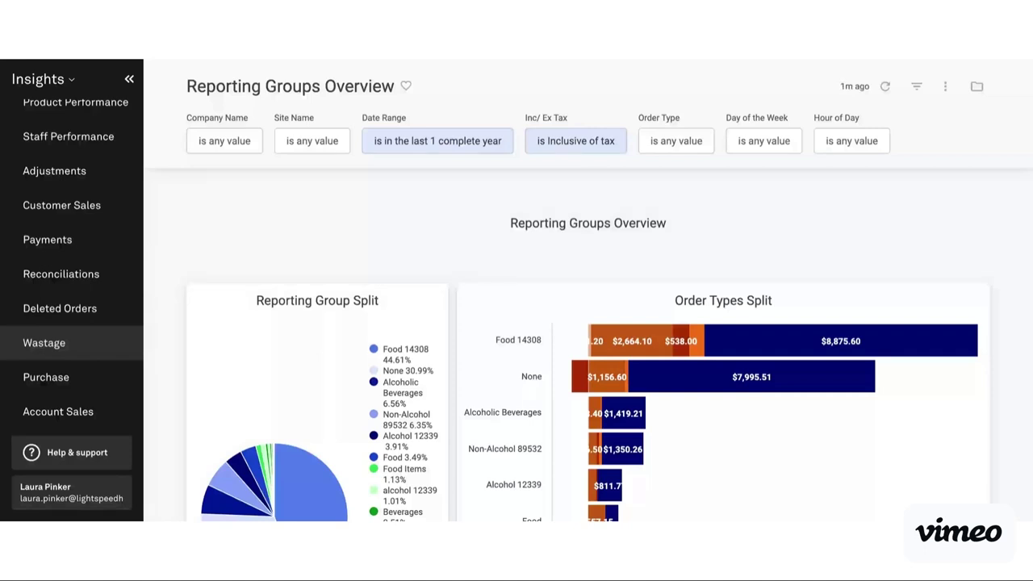
pyautogui.scroll(-2, 72, 306)
pyautogui.scroll(3, 72, 307)
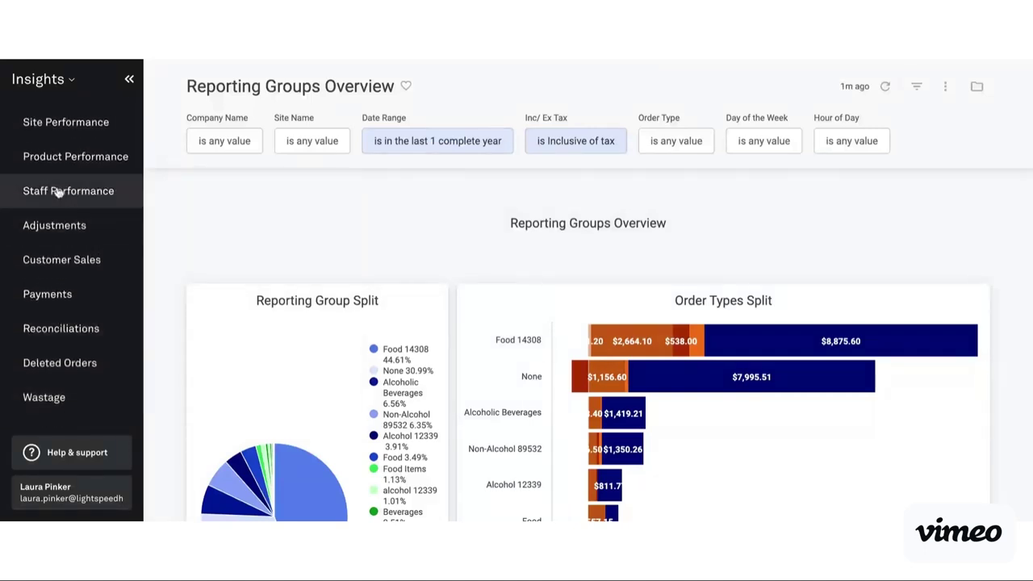
pyautogui.click(59, 192)
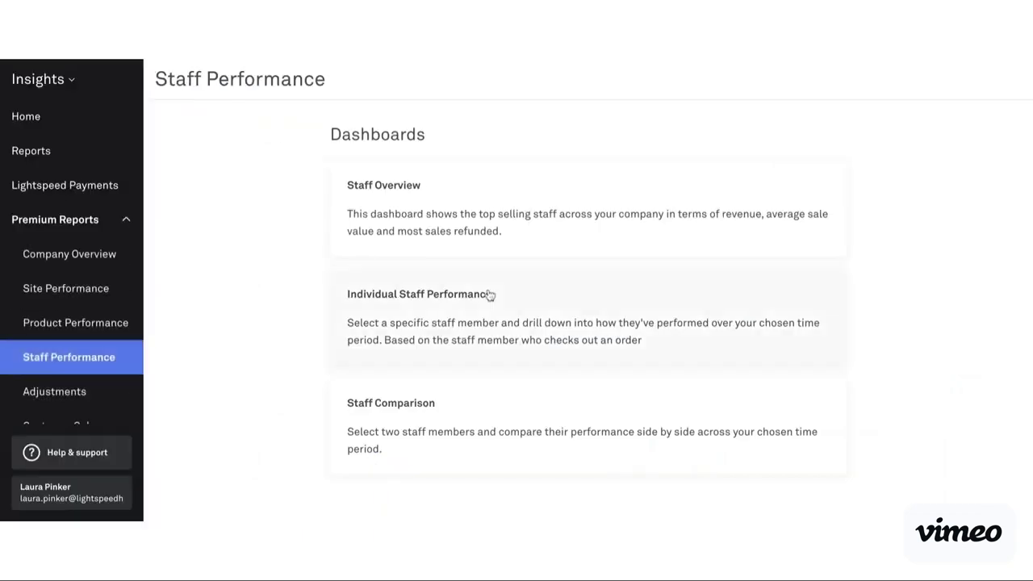
# - Open the Staff Overview dashboard and review its sections from Top Selling Staff by Revenue through Tips by Staff and Payment Type
pyautogui.click(529, 222)
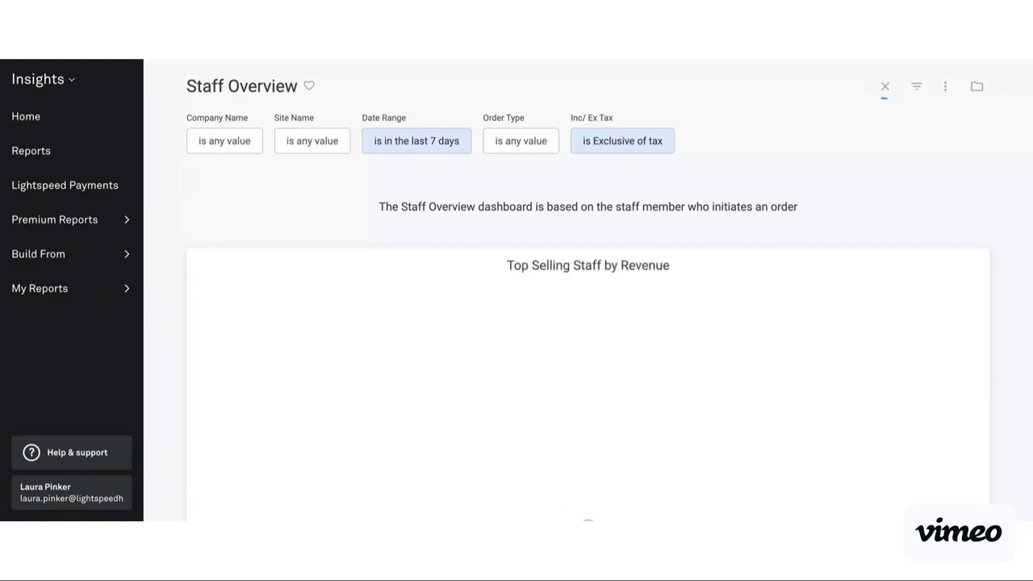
pyautogui.scroll(-2, 888, 89)
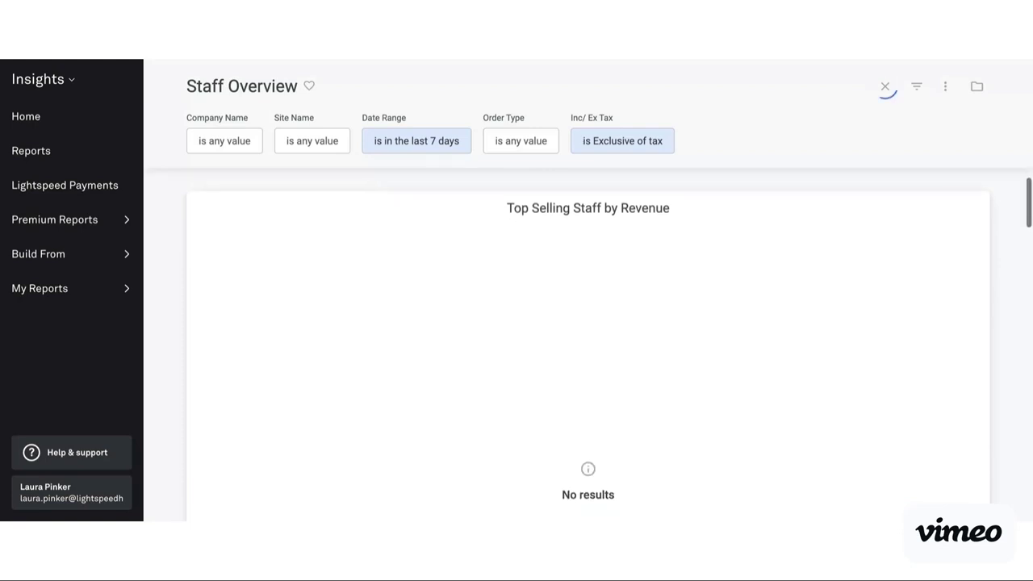
pyautogui.scroll(-5, 642, 207)
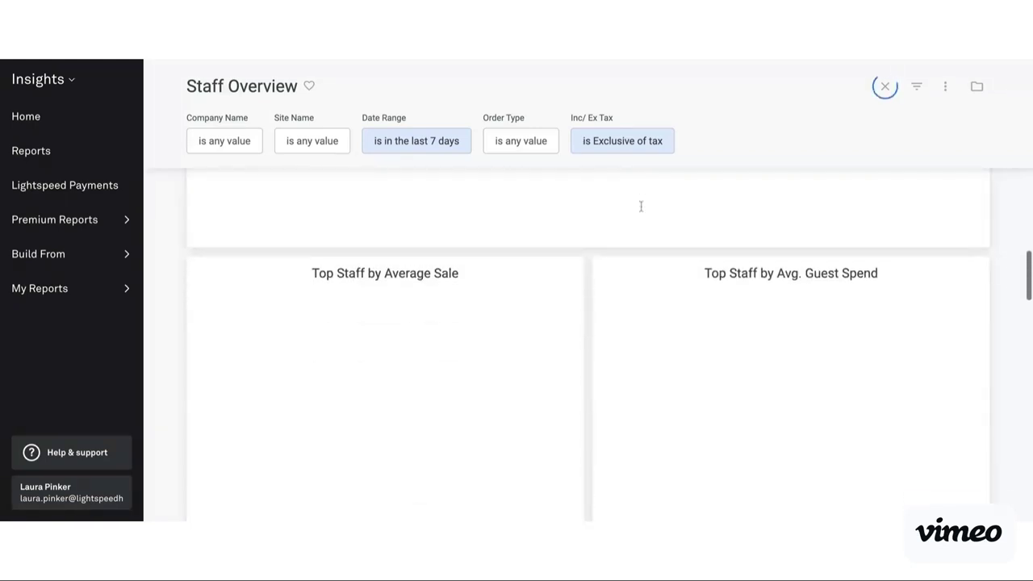
pyautogui.scroll(-5, 723, 291)
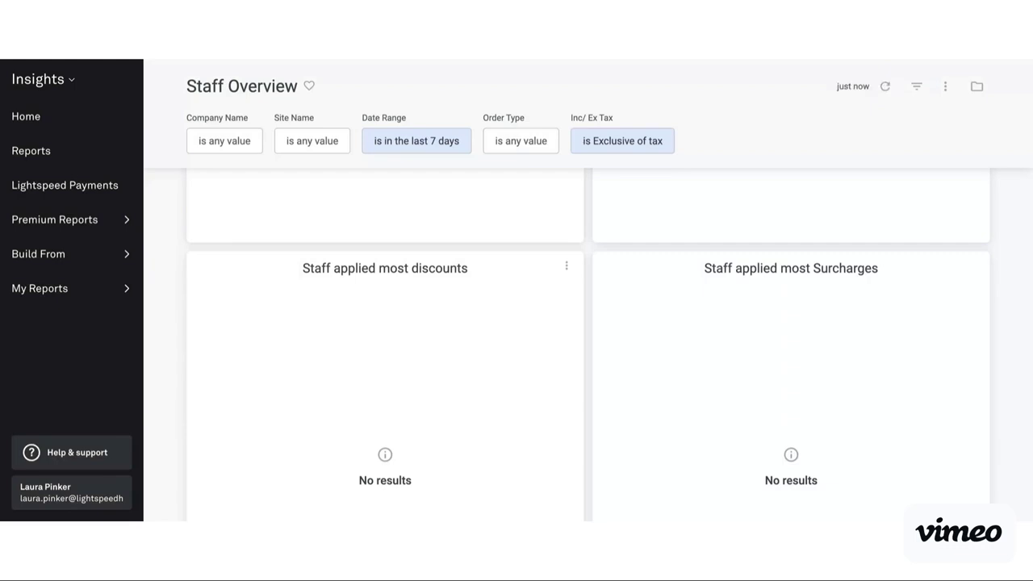
pyautogui.scroll(-5, 588, 345)
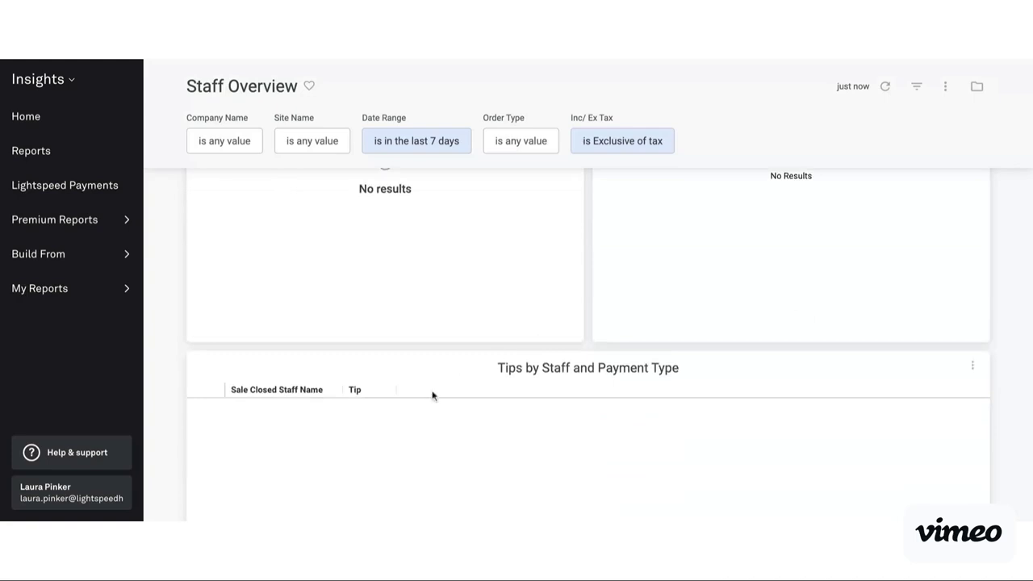
pyautogui.scroll(-3, 422, 408)
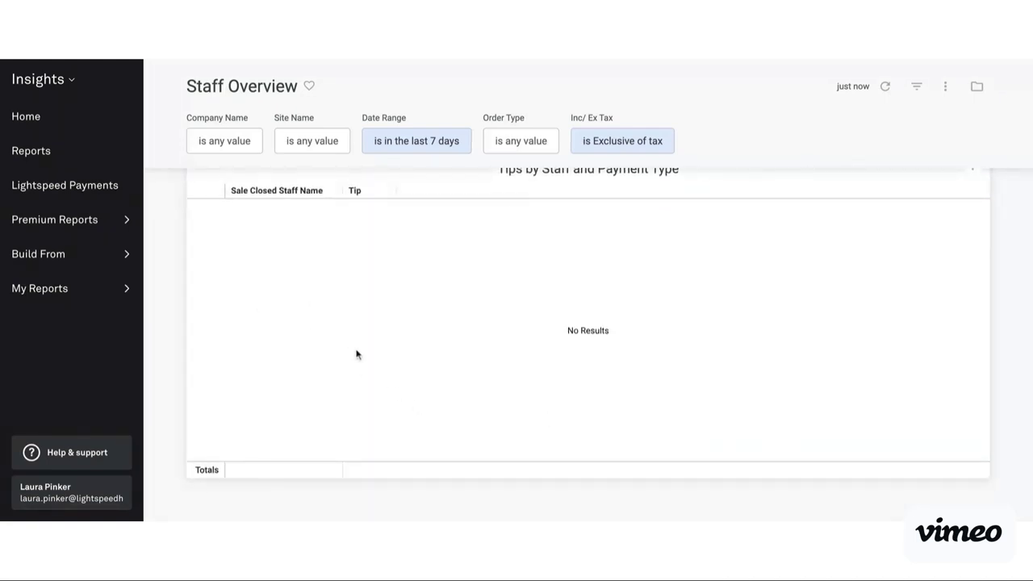
# - Open the Reconciliations category of Premium Reports and read through its dashboard descriptions
pyautogui.click(74, 218)
pyautogui.scroll(-2, 80, 332)
pyautogui.scroll(-1, 79, 332)
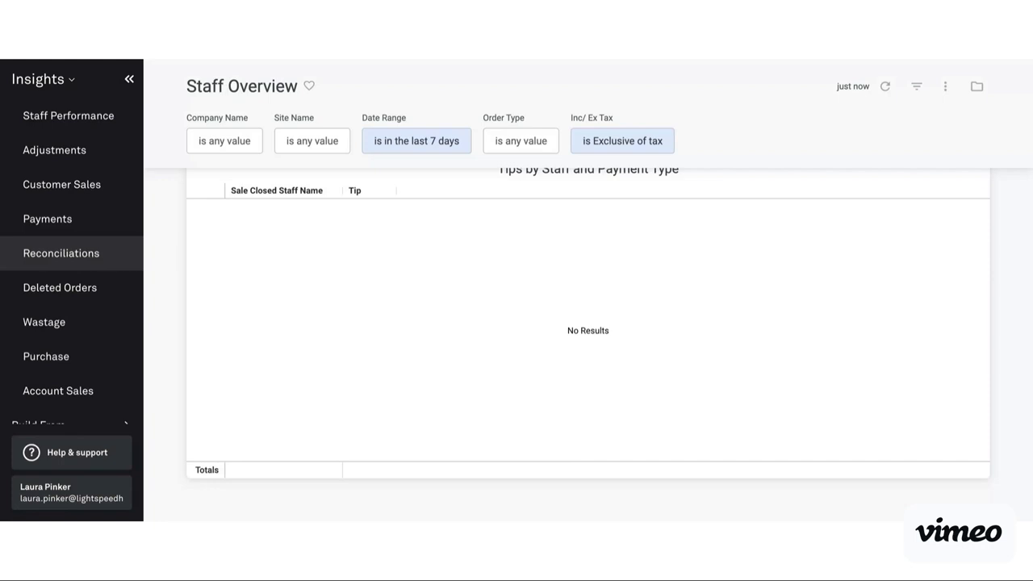
pyautogui.click(61, 252)
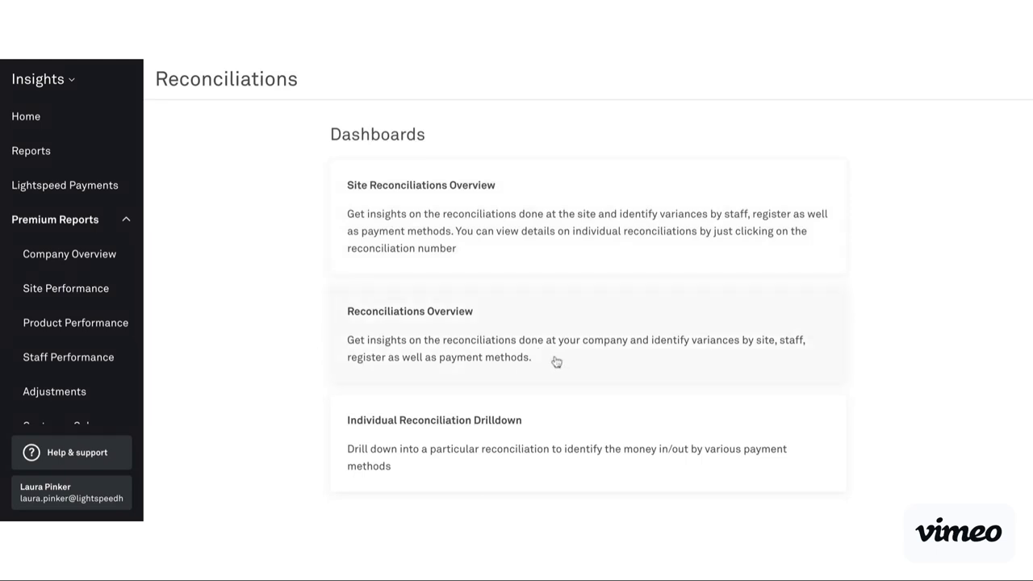
pyautogui.scroll(-1, 625, 370)
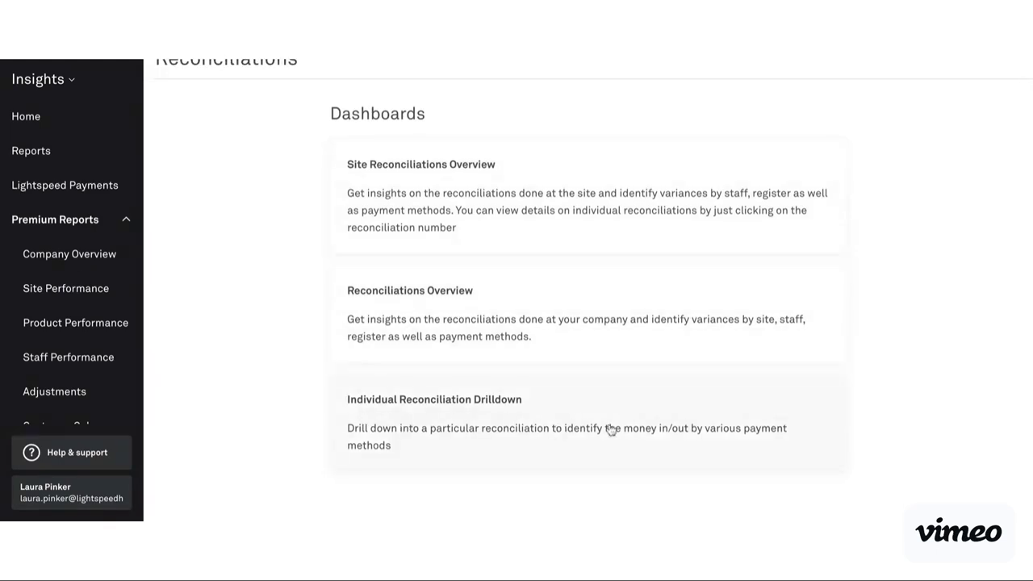
# - Open the Site Reconciliations Overview dashboard and filter it to the last 12 months for the site Kounta Cafe HQ -Internal Test
pyautogui.click(616, 206)
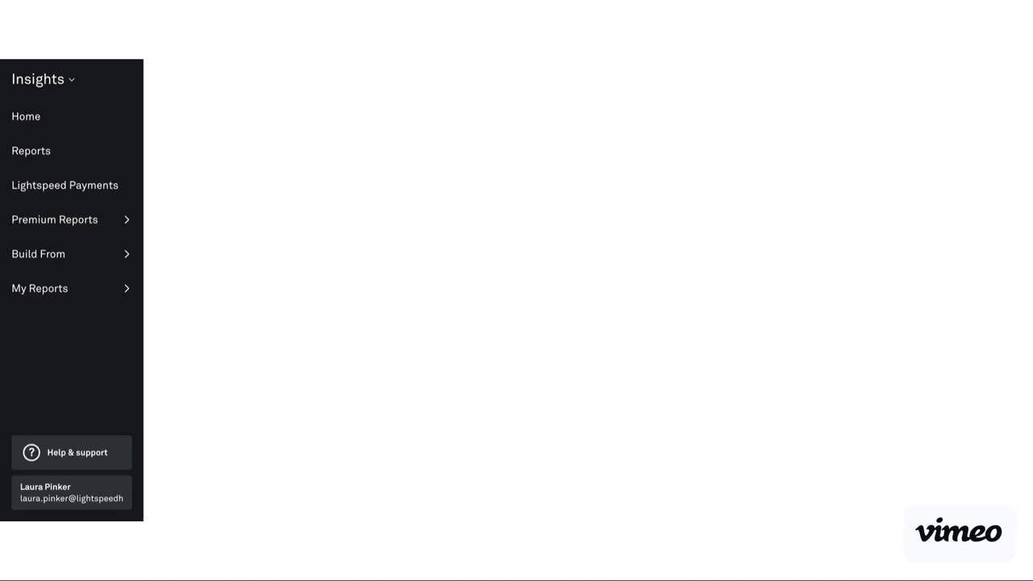
pyautogui.click(272, 142)
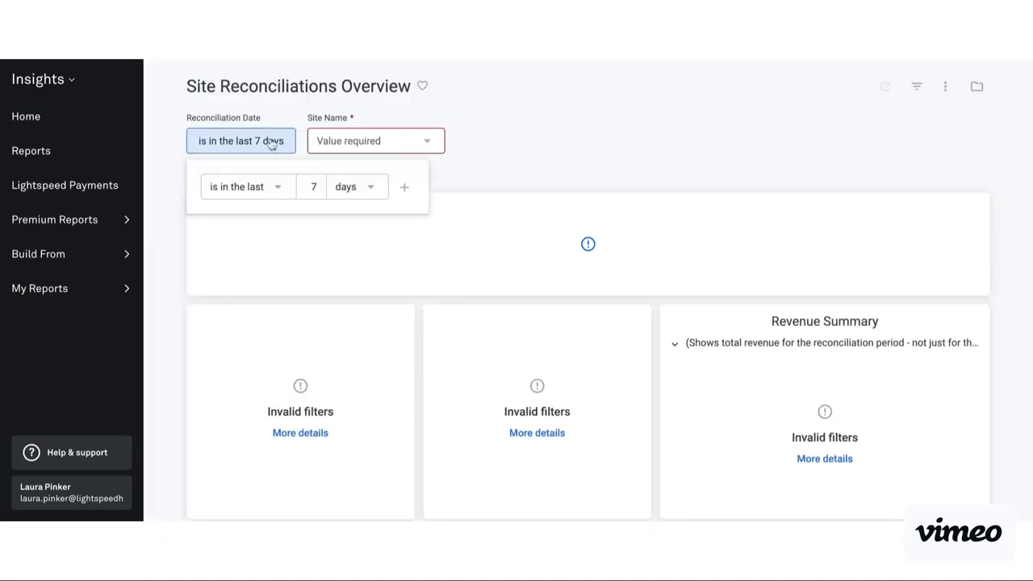
pyautogui.doubleClick(322, 190)
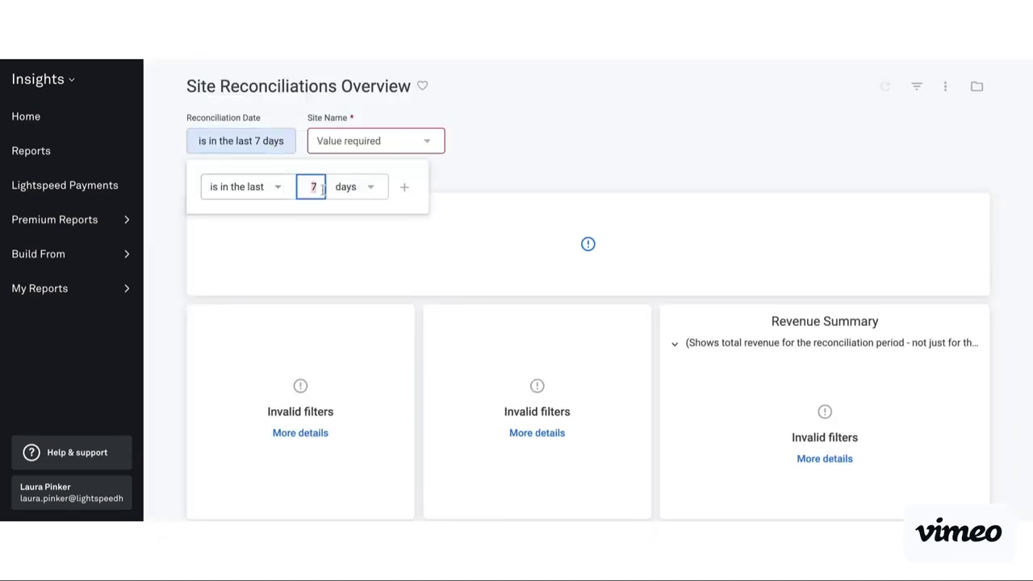
pyautogui.write('12')
pyautogui.click(367, 189)
pyautogui.scroll(-1, 408, 399)
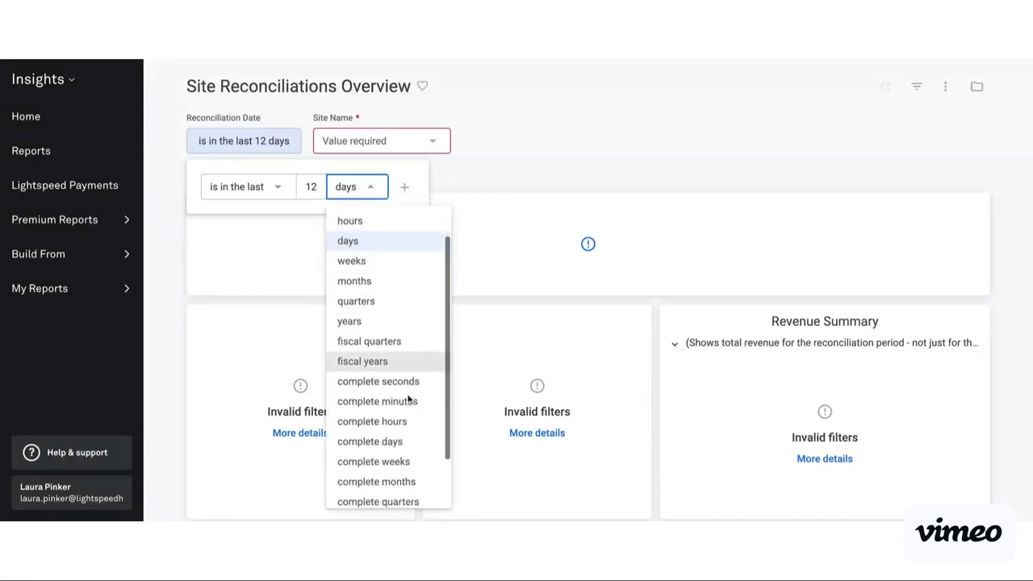
pyautogui.scroll(-2, 406, 396)
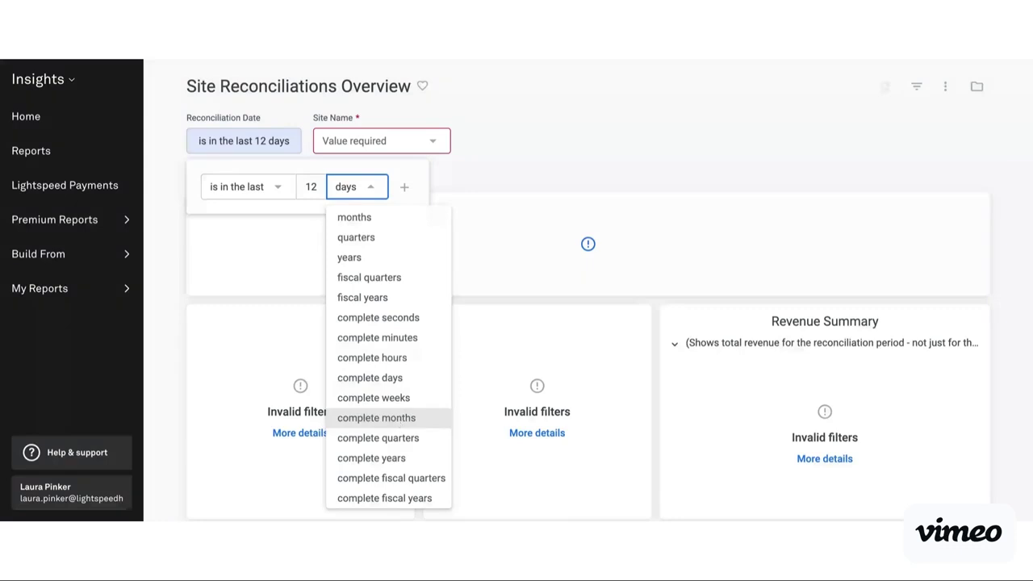
pyautogui.click(383, 218)
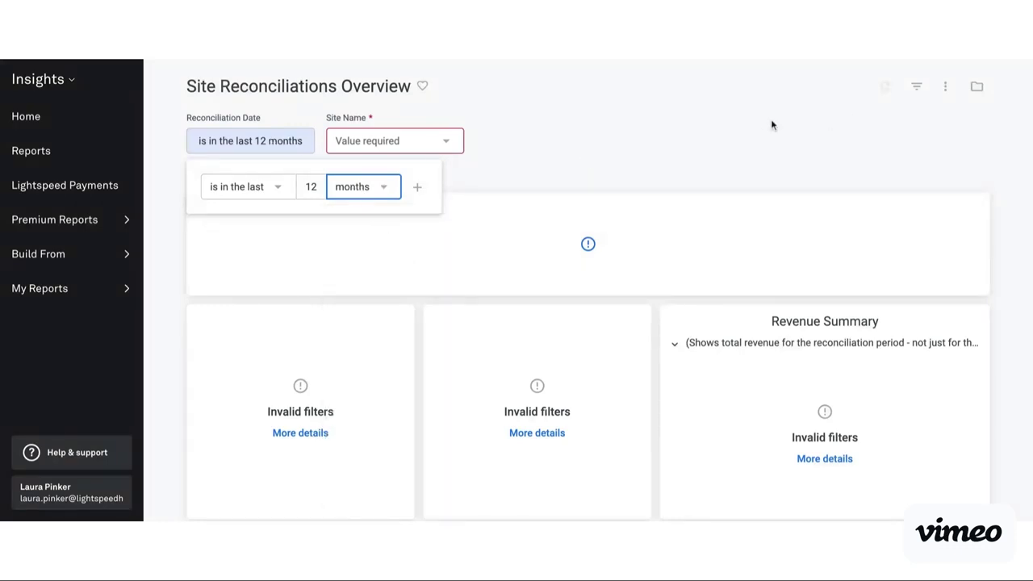
pyautogui.click(424, 148)
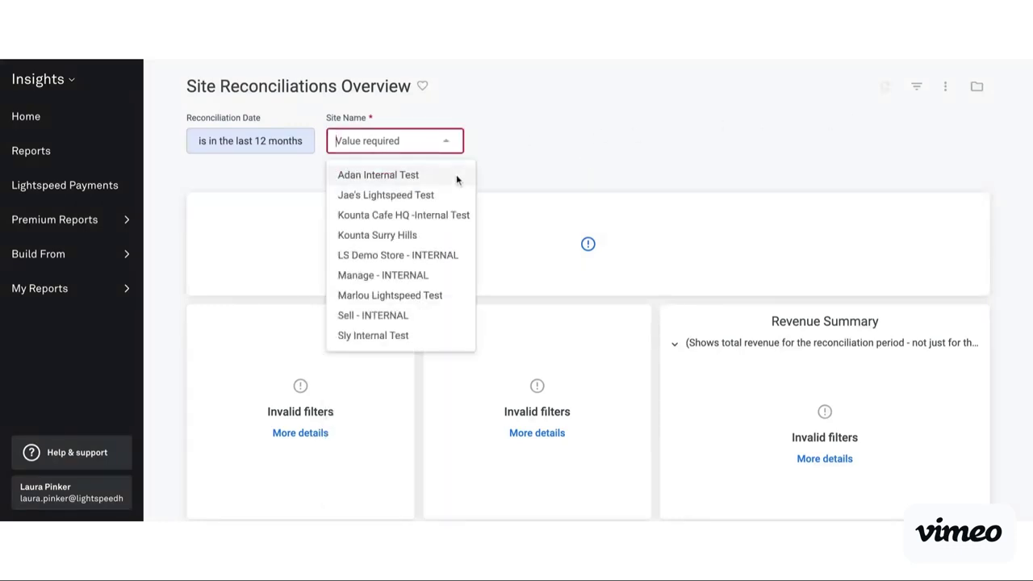
pyautogui.click(441, 216)
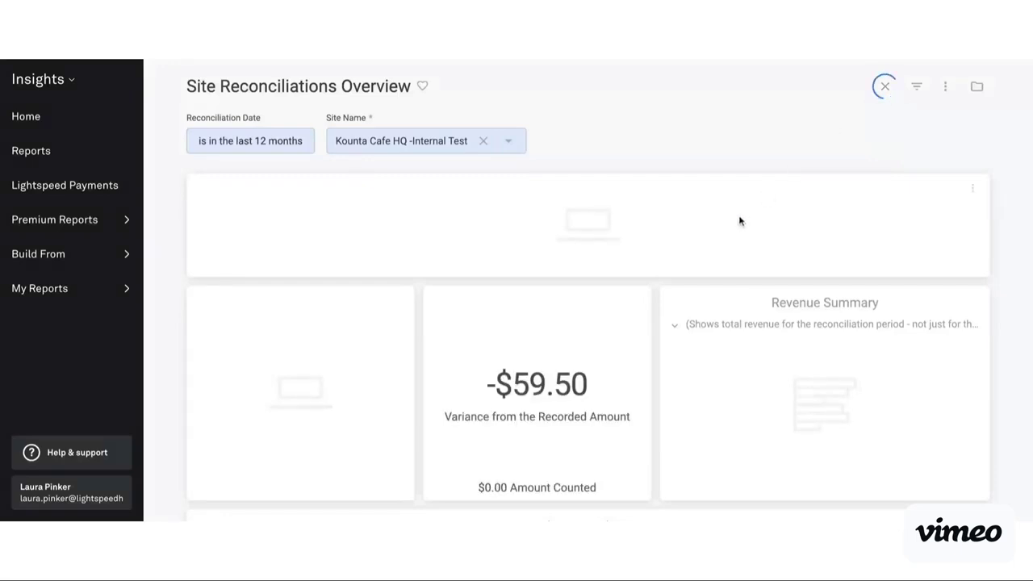
# - Review the reconciliation count, variance and Revenue Summary tiles, and inspect the July variance point in the Daily Reconciliations chart
pyautogui.scroll(-1, 718, 243)
pyautogui.scroll(1, 717, 242)
pyautogui.scroll(-2, 717, 242)
pyautogui.scroll(1, 714, 240)
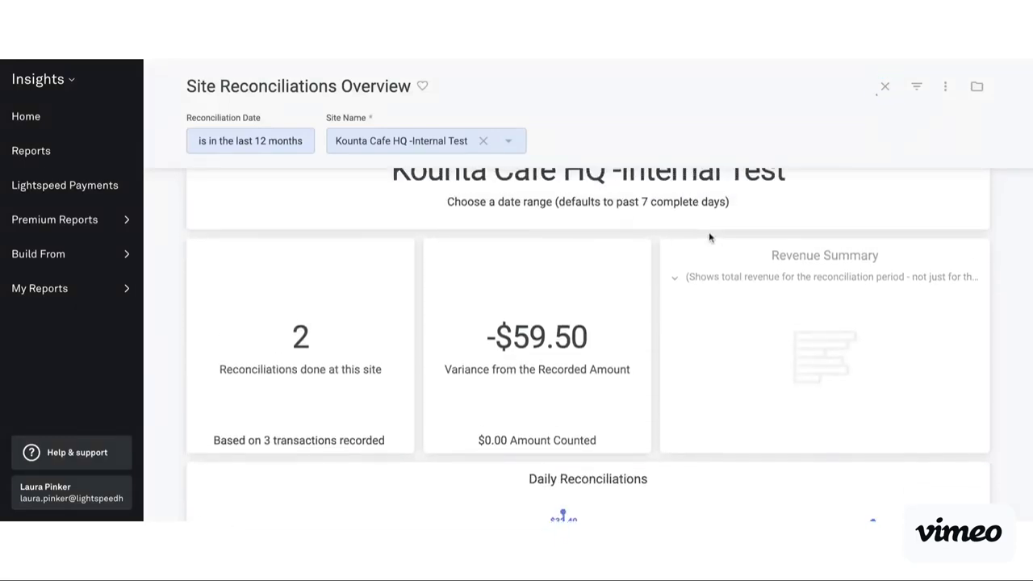
pyautogui.scroll(-3, 709, 234)
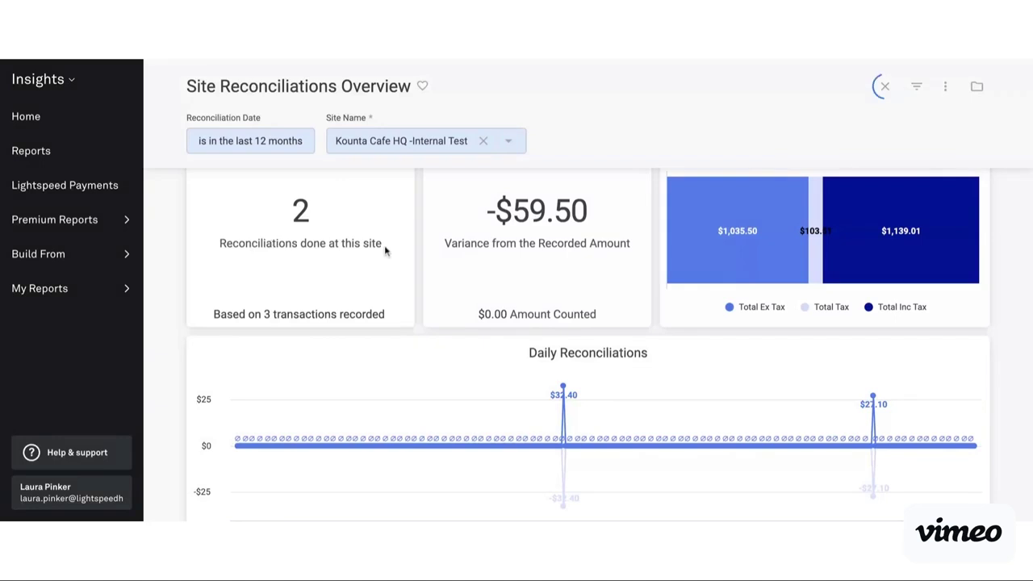
pyautogui.scroll(1, 385, 251)
pyautogui.scroll(1, 565, 296)
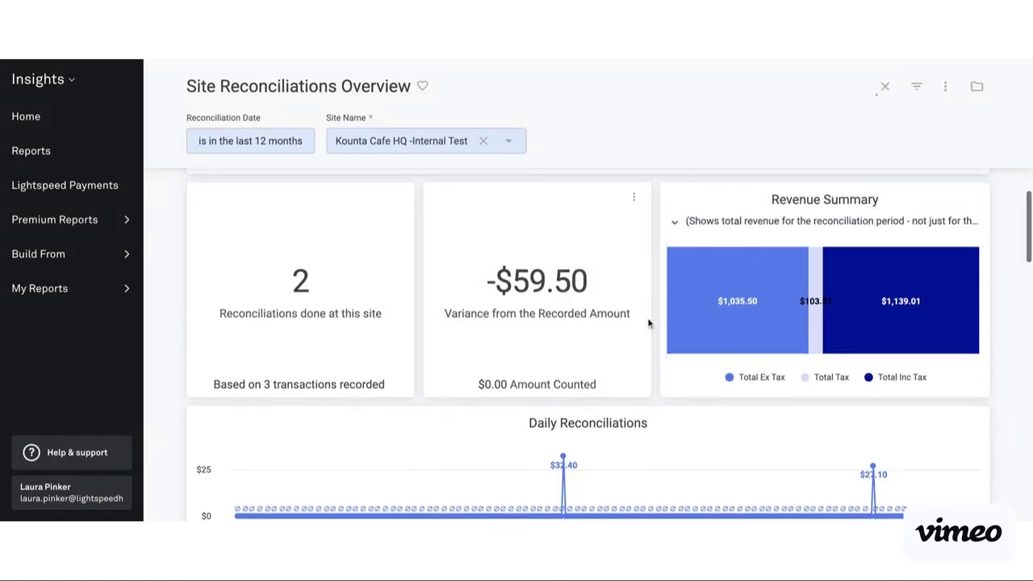
pyautogui.scroll(-5, 879, 239)
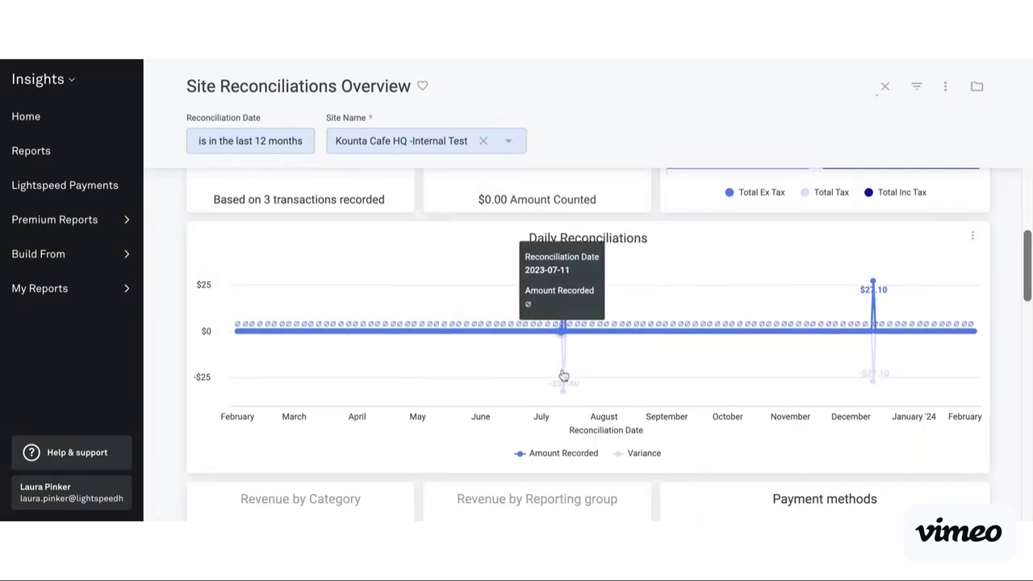
pyautogui.moveTo(567, 377)
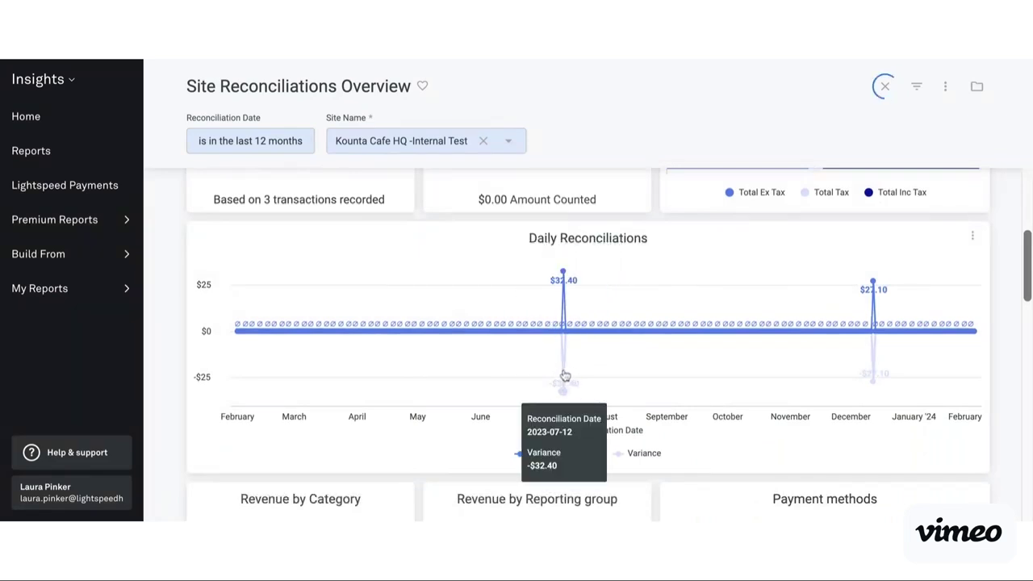
# - Review revenue by category and reporting group, the payment methods breakdown, and the Register and Staff Summary tables
pyautogui.scroll(-4, 620, 436)
pyautogui.scroll(-3, 622, 434)
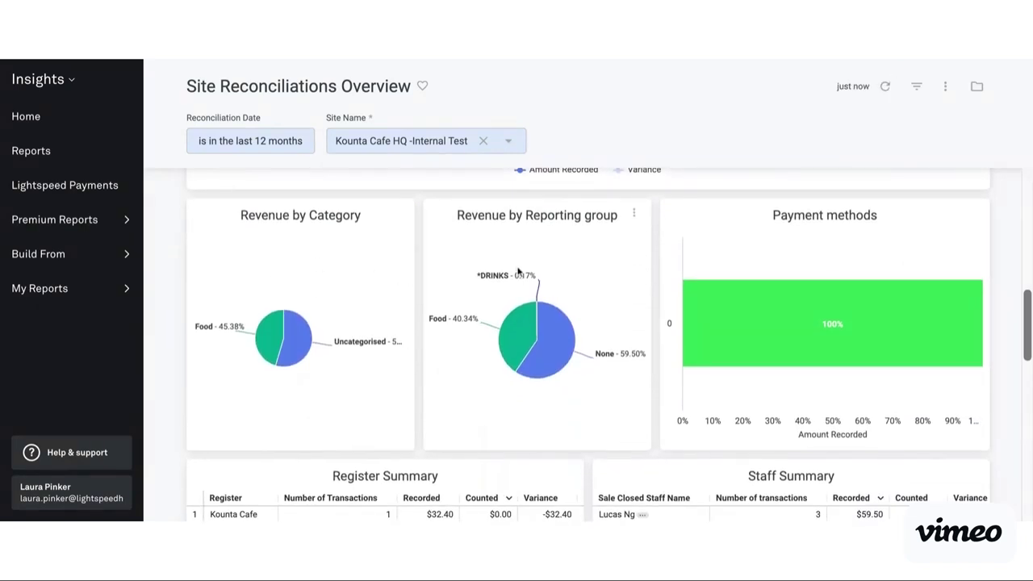
pyautogui.scroll(-1, 634, 297)
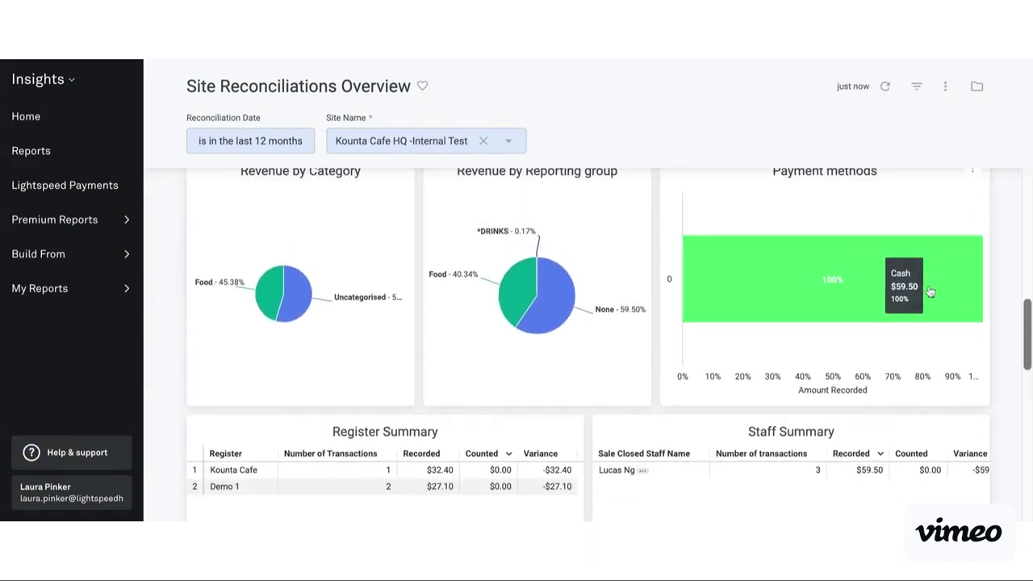
pyautogui.moveTo(899, 280)
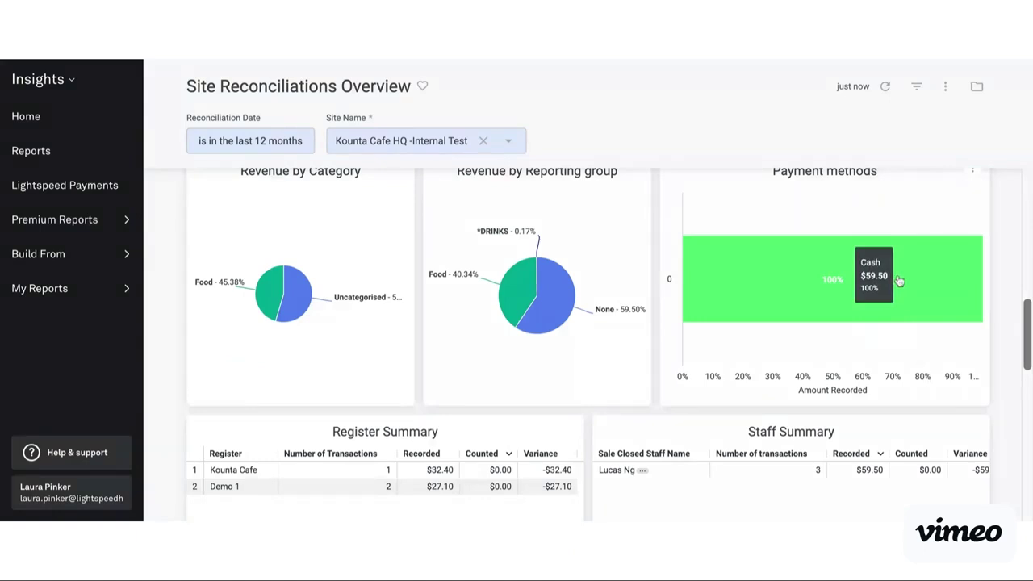
pyautogui.scroll(-4, 899, 280)
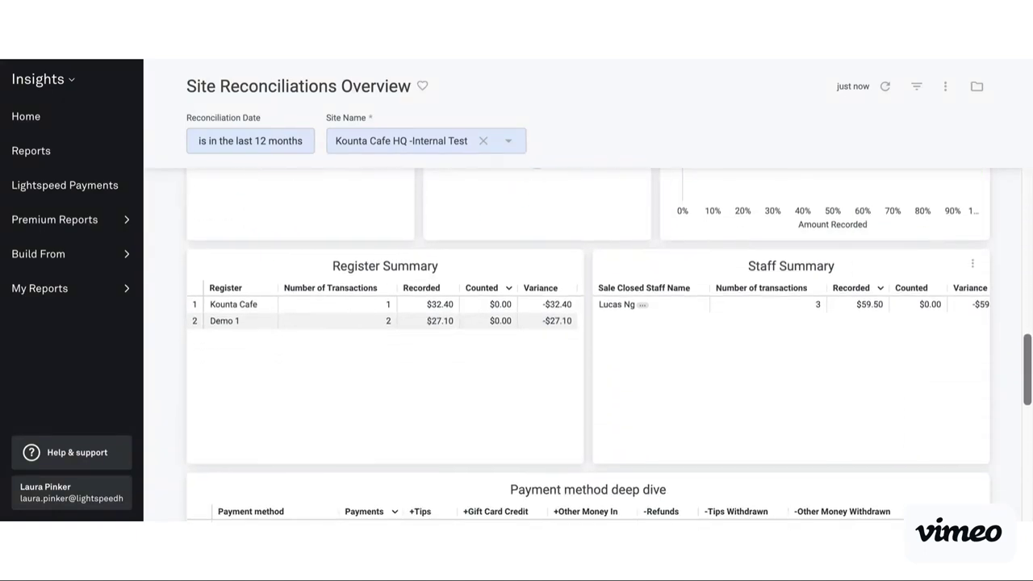
pyautogui.scroll(-3, 495, 369)
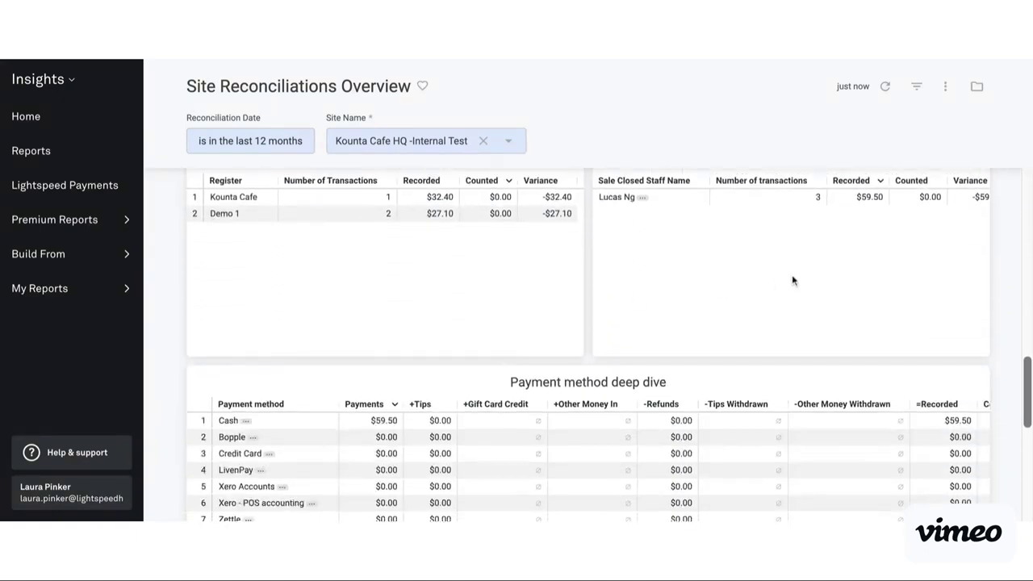
# - Examine all rows and columns of Payment method deep dive and the Reconciliations in the selected period table, and return to the dashboard's beginning
pyautogui.scroll(-4, 792, 279)
pyautogui.scroll(3, 792, 280)
pyautogui.scroll(-2, 791, 280)
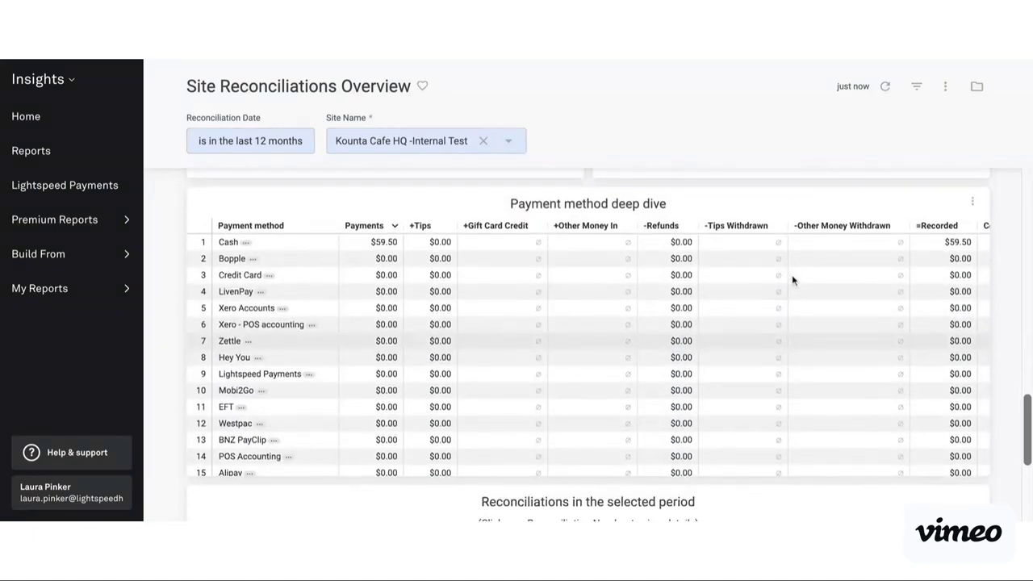
pyautogui.scroll(-5, 433, 336)
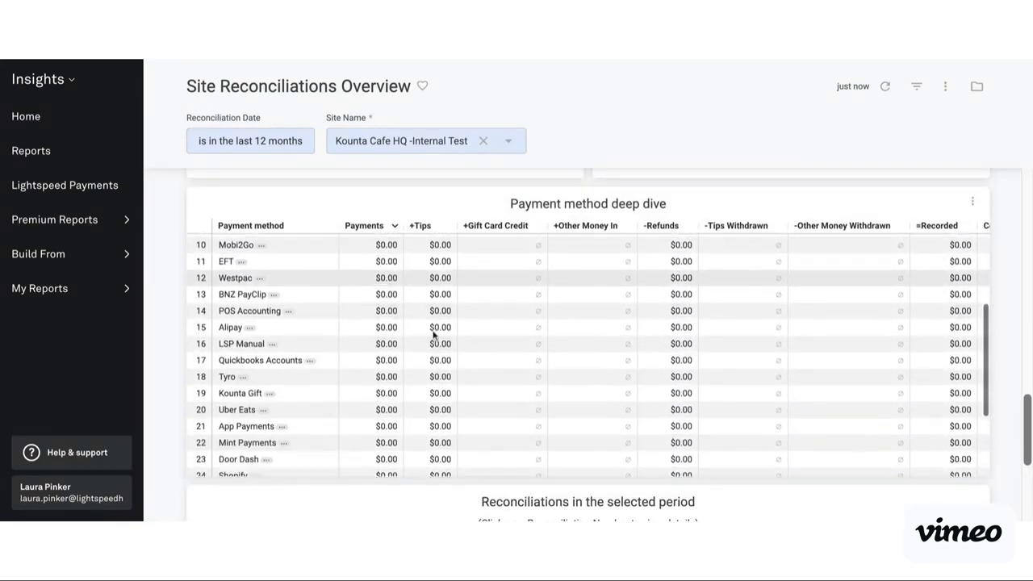
pyautogui.scroll(5, 434, 336)
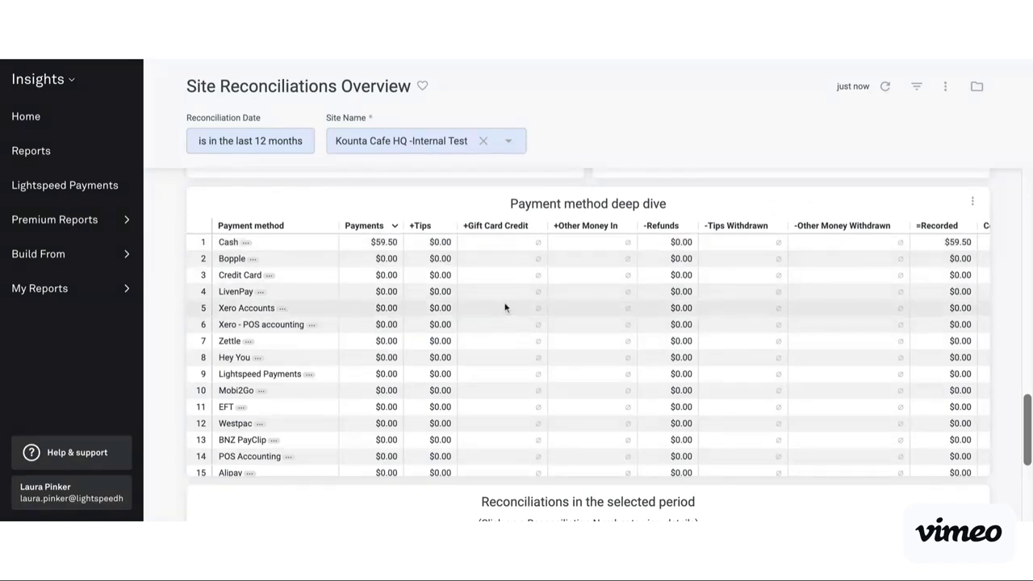
pyautogui.hscroll(3, 608, 306)
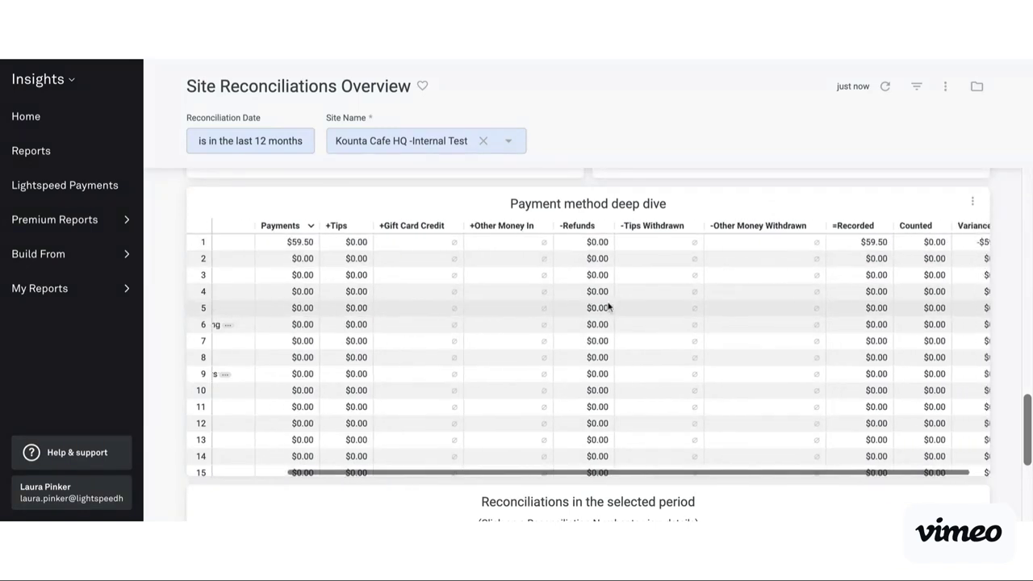
pyautogui.scroll(-3, 608, 306)
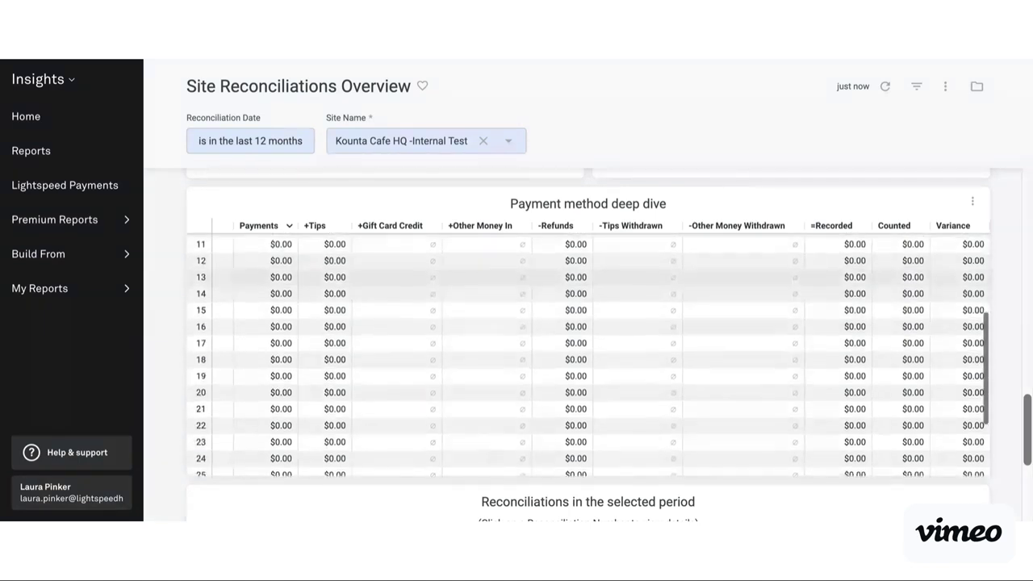
pyautogui.scroll(-2, 703, 489)
pyautogui.scroll(-2, 704, 490)
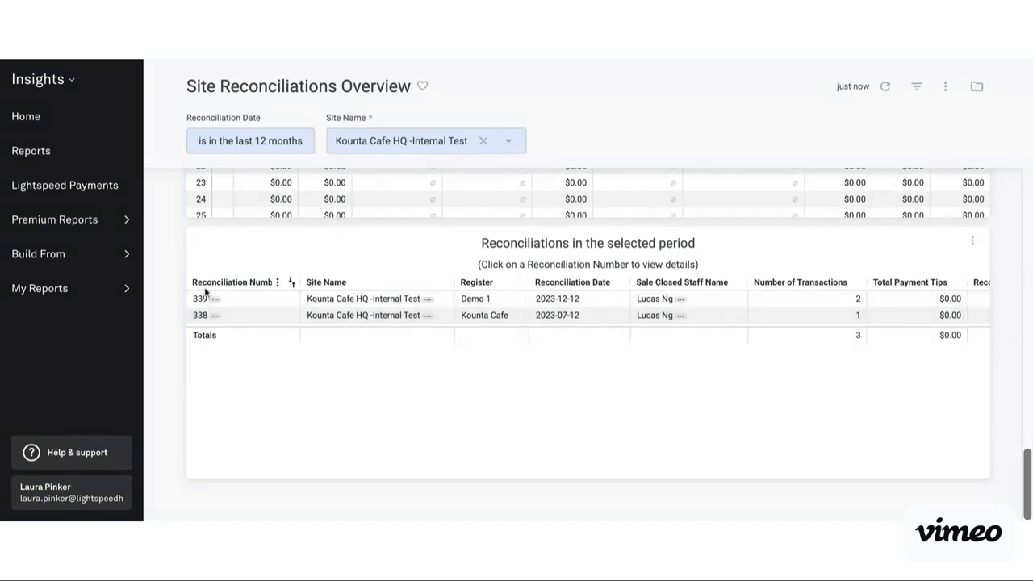
pyautogui.scroll(15, 311, 427)
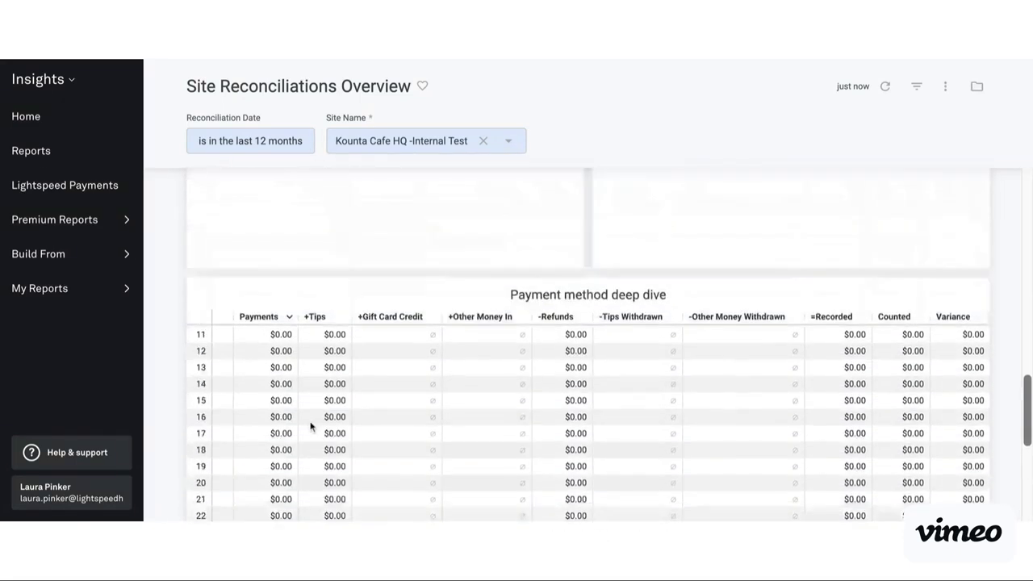
pyautogui.scroll(1, 311, 427)
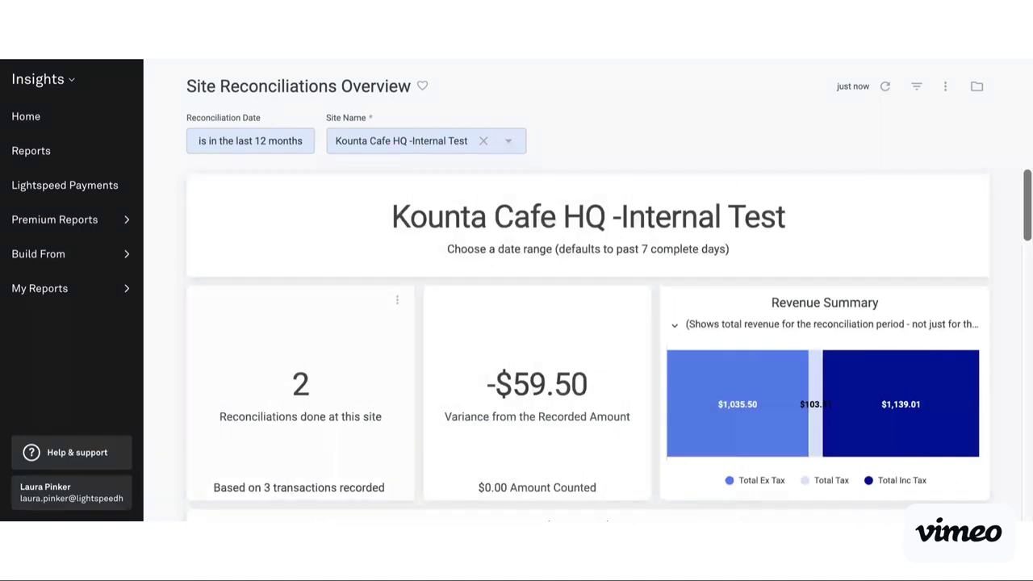
# - Open the Purchase category of Premium Reports and read through its dashboard descriptions
pyautogui.click(26, 222)
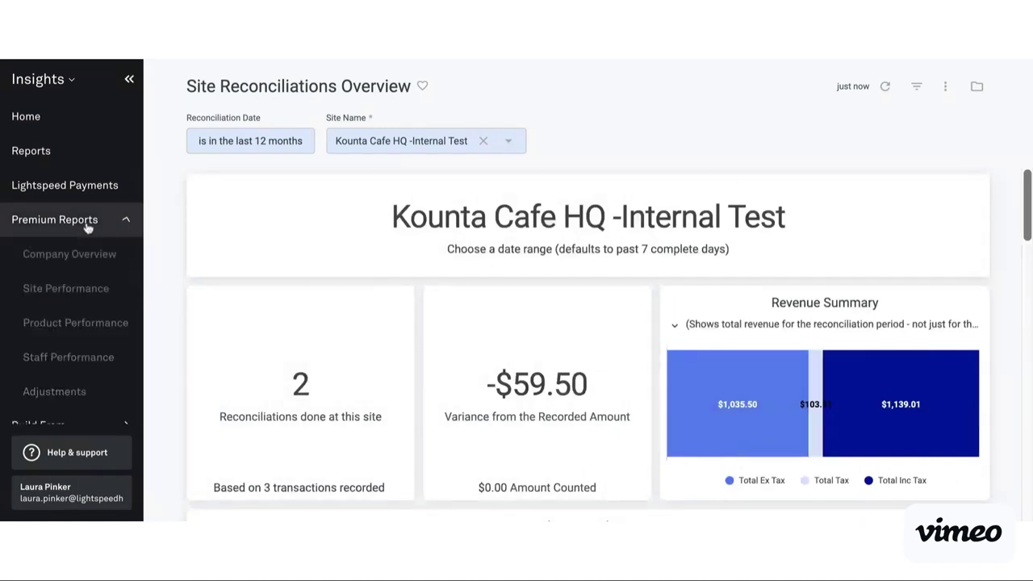
pyautogui.scroll(-5, 82, 377)
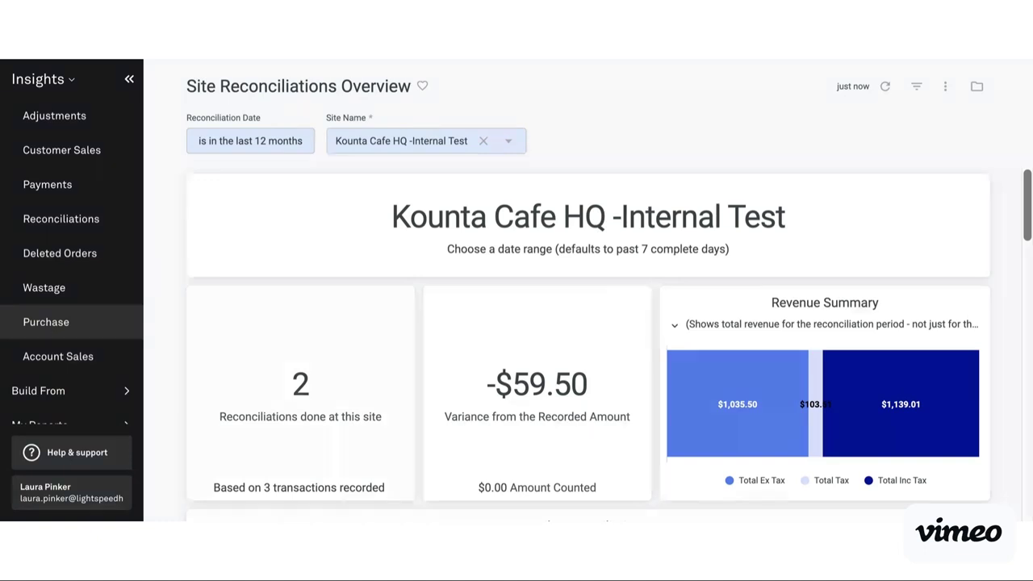
pyautogui.click(46, 322)
pyautogui.scroll(-1, 266, 359)
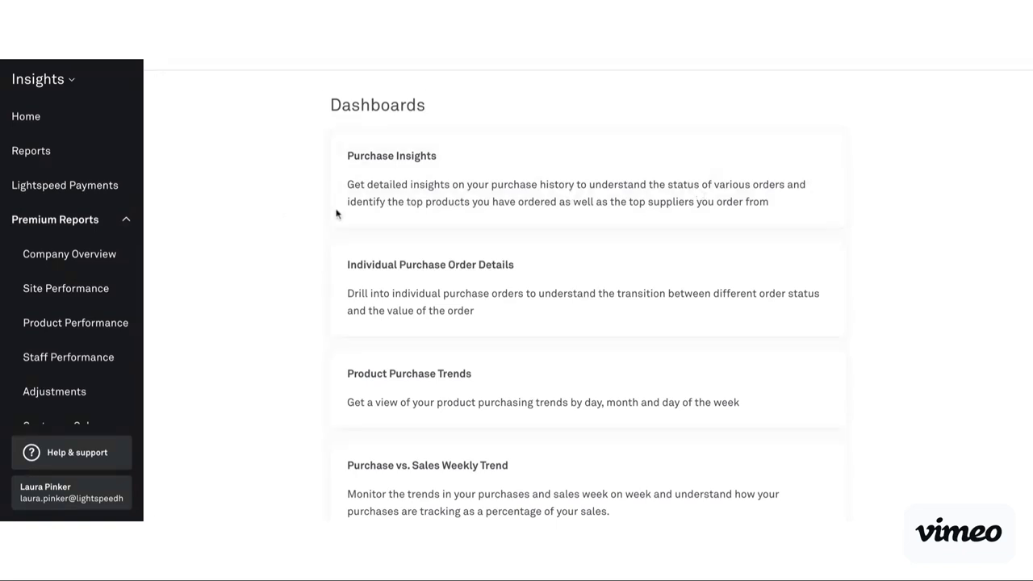
# - Open the Purchase Insights dashboard and load it with the site filter set to Kounta Cafe HQ -Internal Test
pyautogui.click(507, 214)
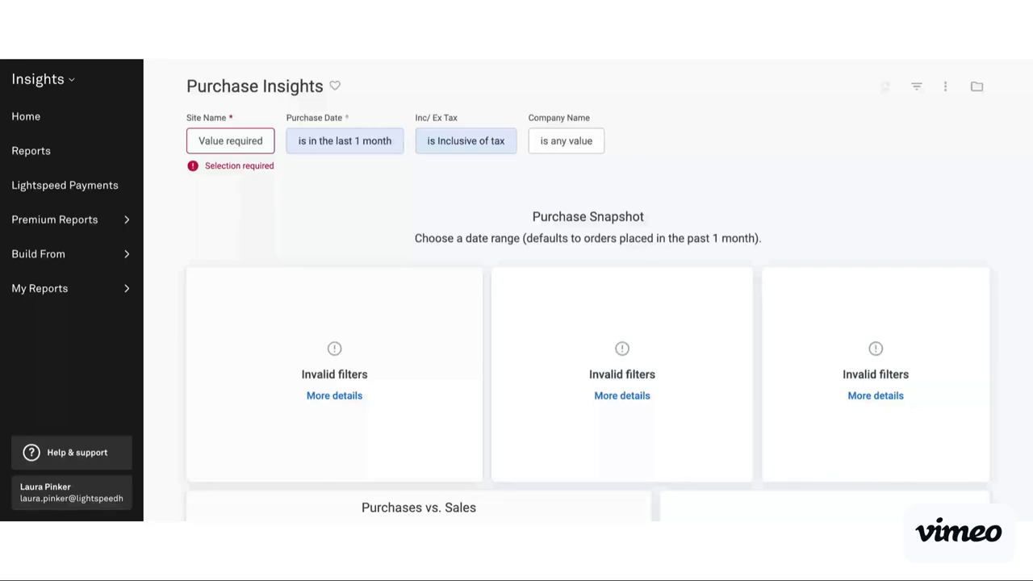
pyautogui.click(254, 143)
pyautogui.click(303, 188)
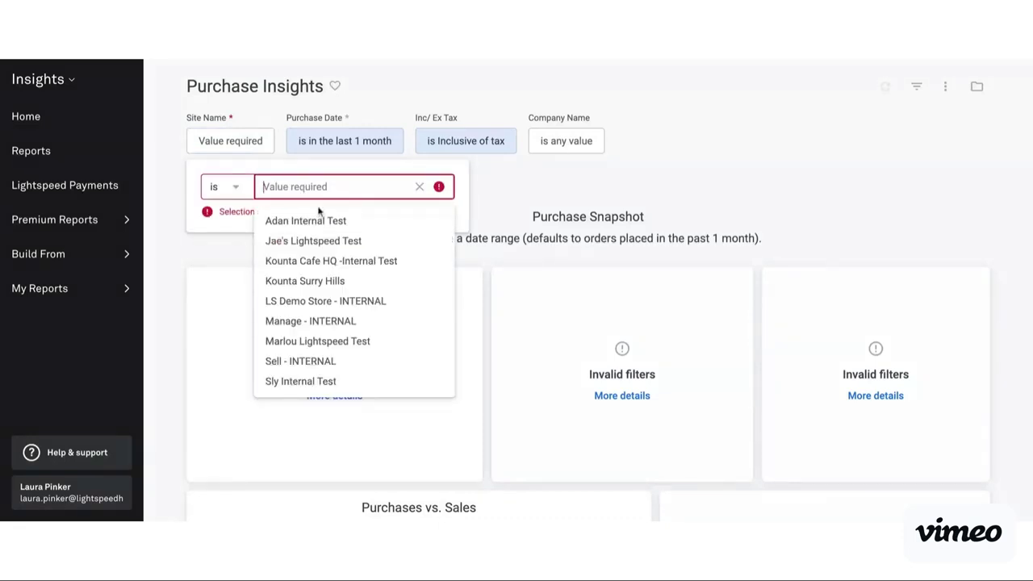
pyautogui.click(344, 263)
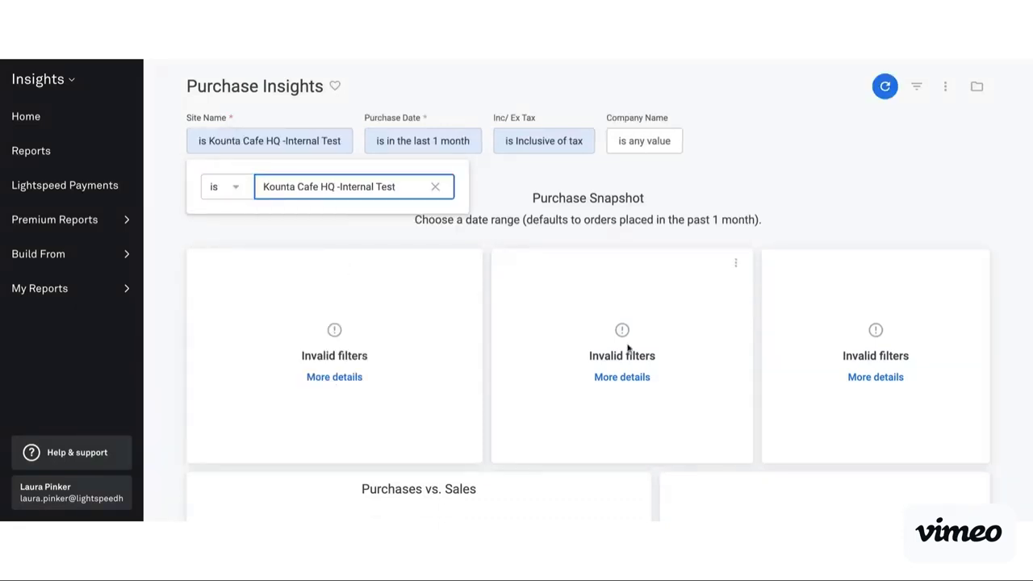
pyautogui.click(886, 89)
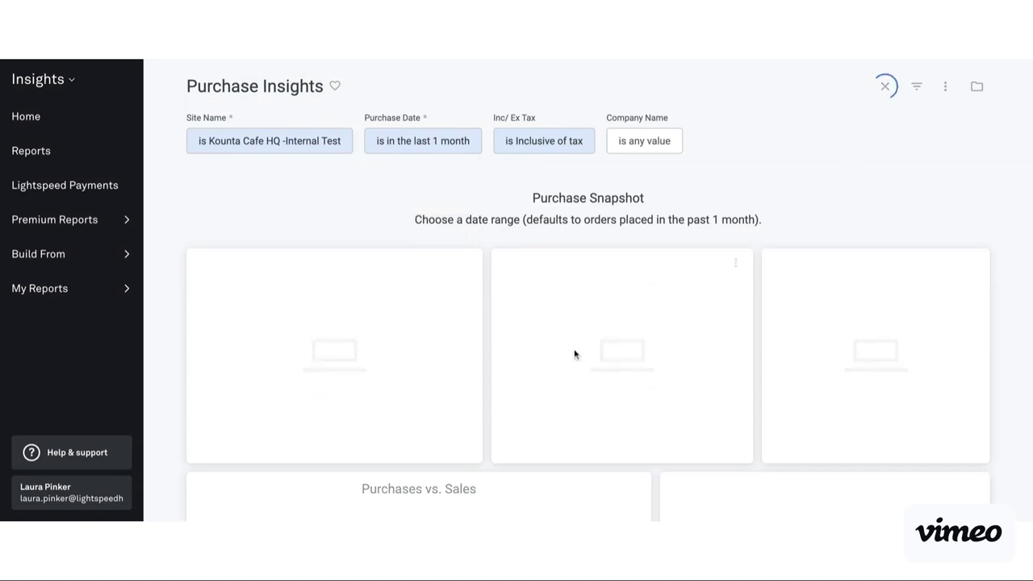
# - Review the Purchase Insights dashboard from Purchase Snapshot through Product, Supplier and order summaries to Procurement time - Delivered Orders, and return to its beginning
pyautogui.scroll(-2, 500, 367)
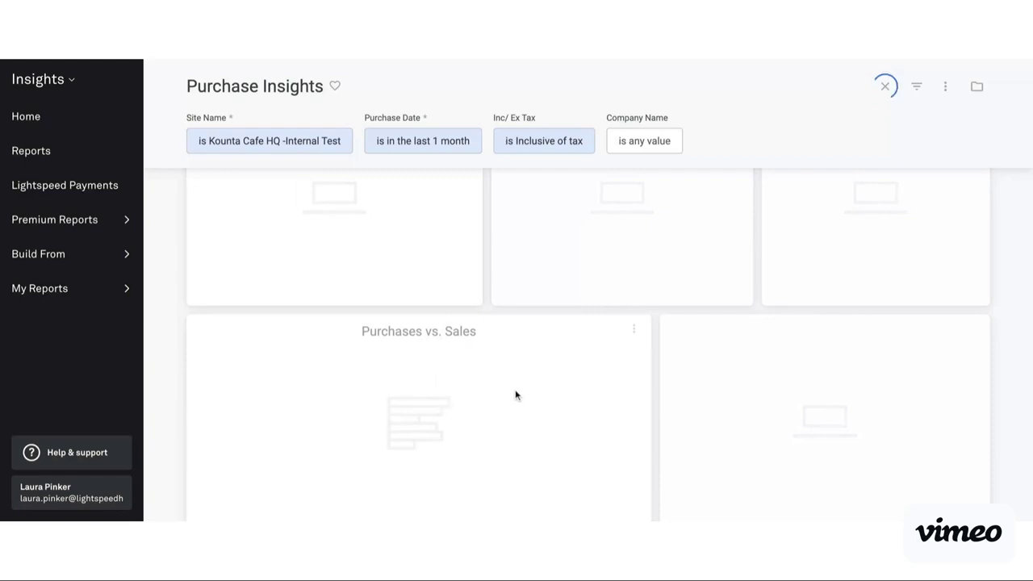
pyautogui.scroll(-6, 492, 359)
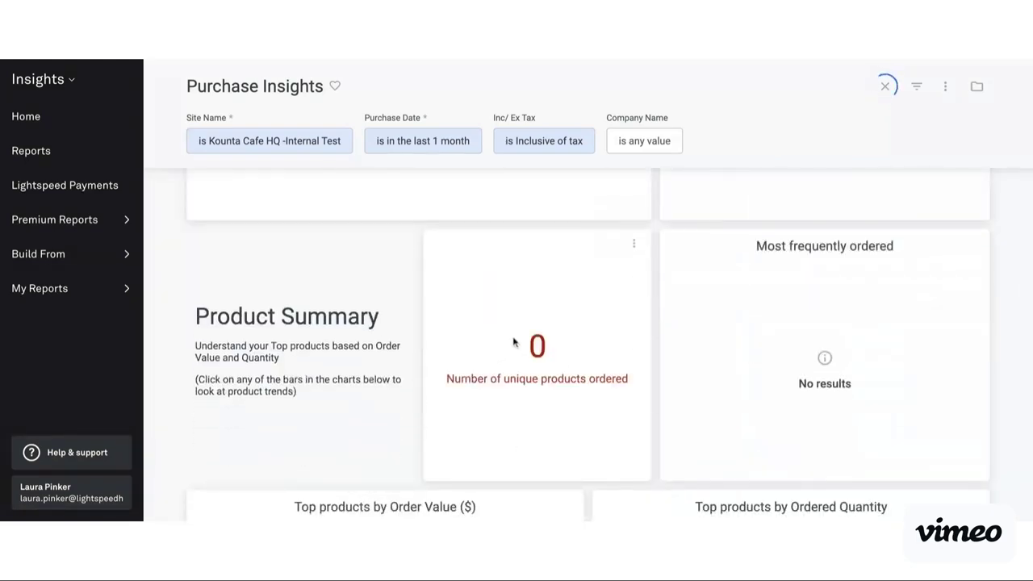
pyautogui.scroll(-1, 578, 355)
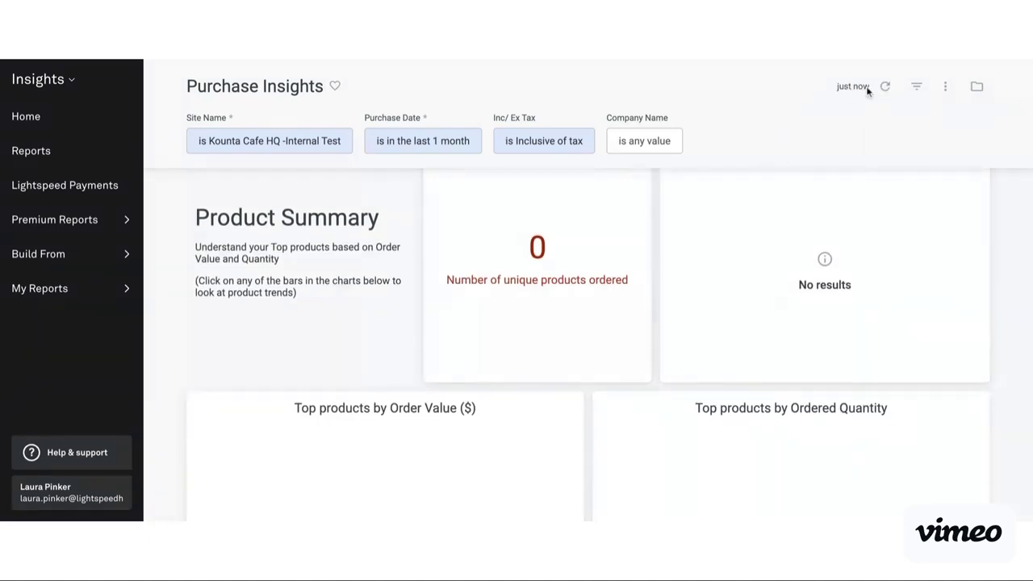
pyautogui.scroll(-1, 823, 266)
pyautogui.scroll(-1, 823, 266)
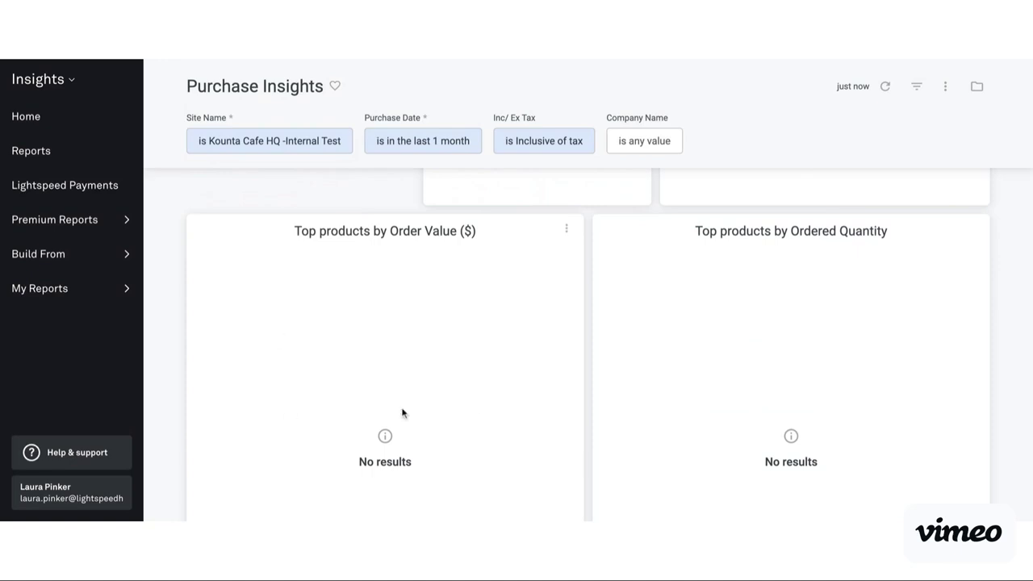
pyautogui.scroll(-5, 398, 407)
pyautogui.scroll(-4, 398, 410)
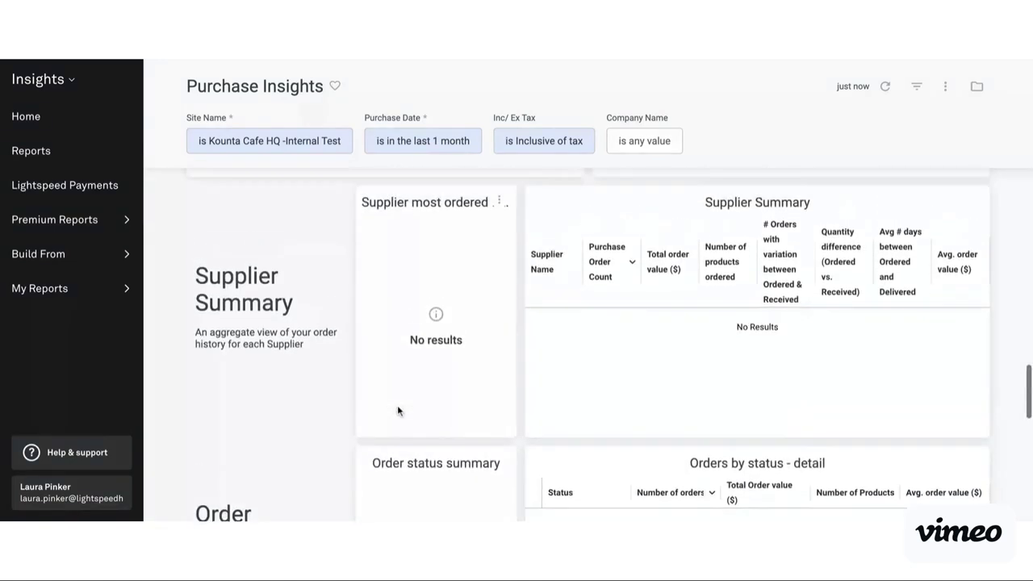
pyautogui.scroll(-4, 588, 323)
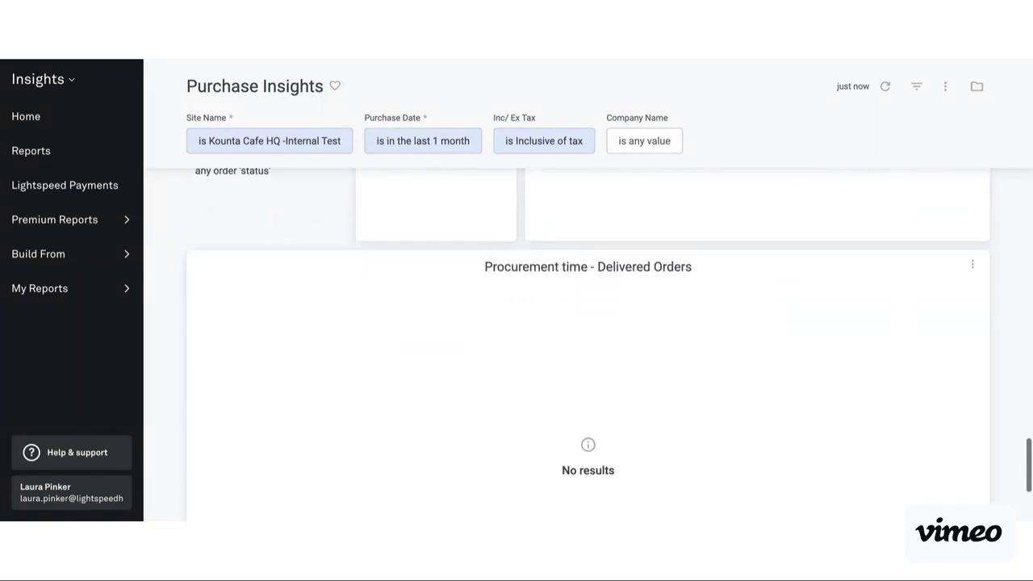
pyautogui.scroll(2, 588, 323)
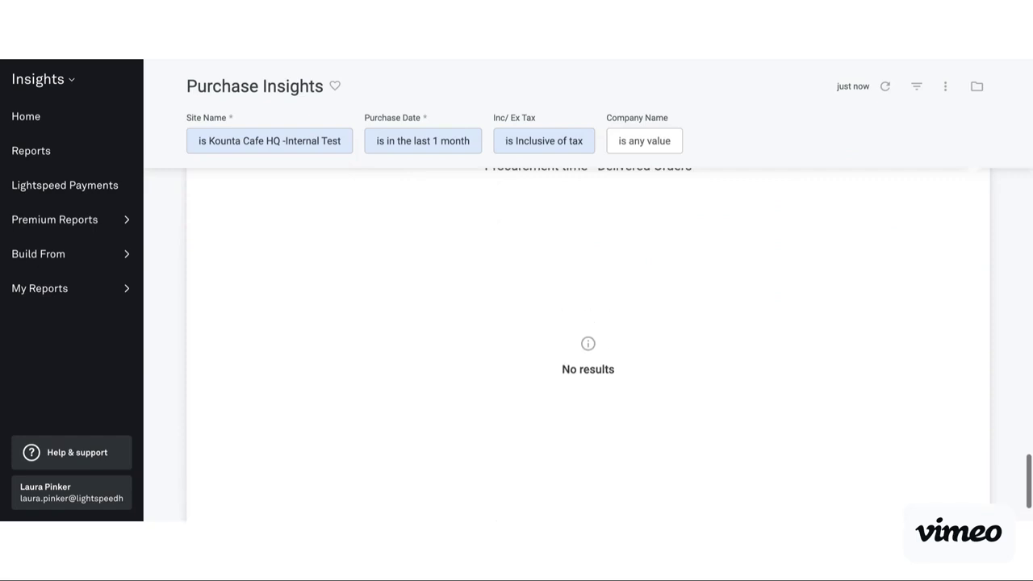
pyautogui.scroll(-2, 587, 322)
pyautogui.scroll(15, 587, 339)
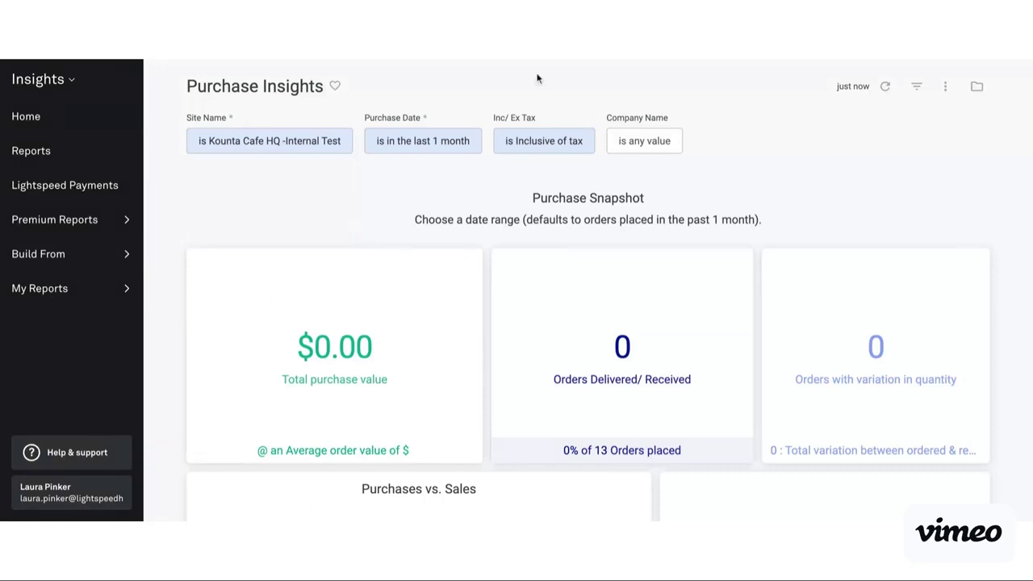
# - Expand Premium Reports and look through all its report categories, from Company Overview to Purchase and back
pyautogui.click(42, 219)
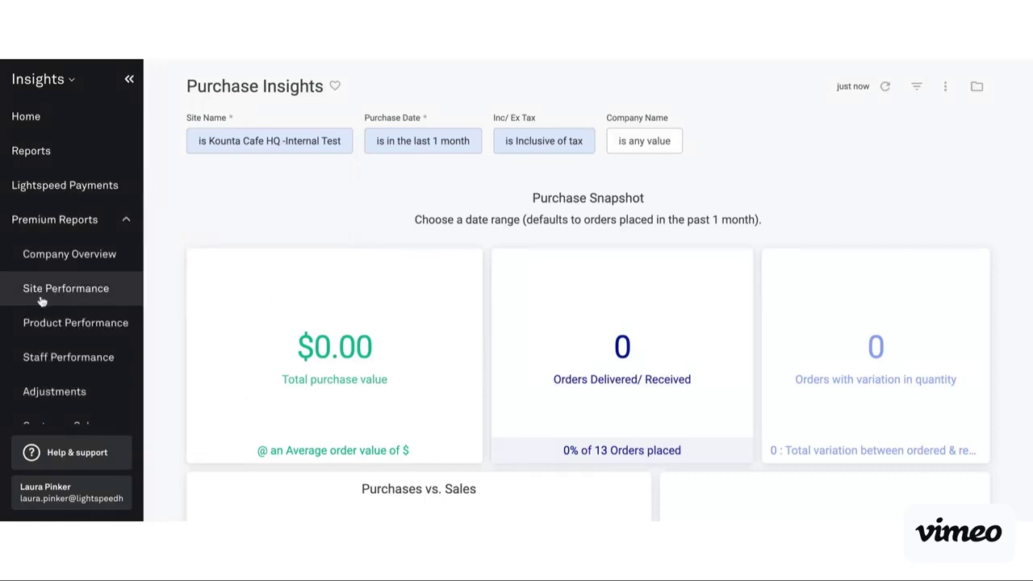
pyautogui.scroll(-2, 39, 291)
pyautogui.scroll(-3, 51, 371)
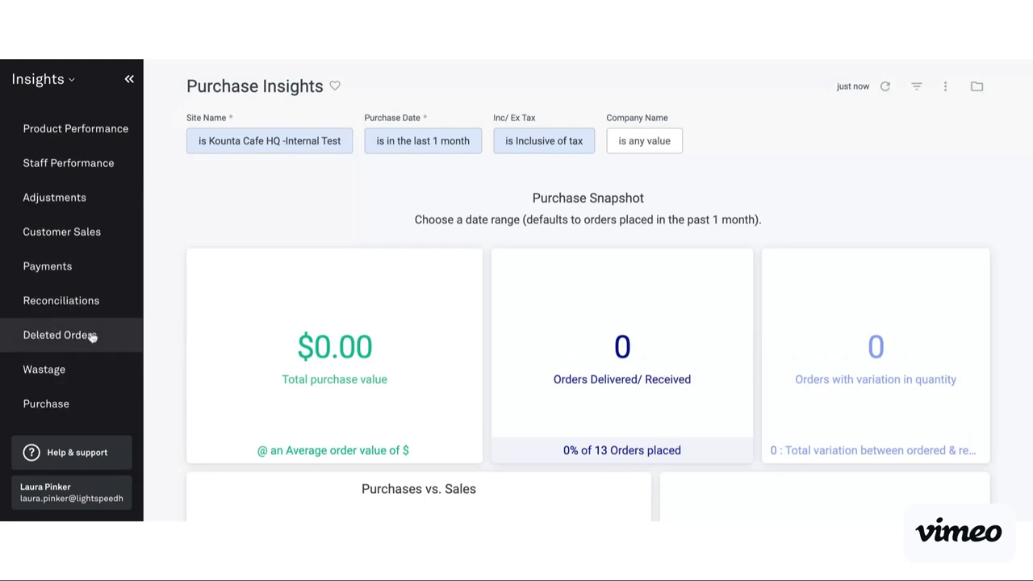
pyautogui.scroll(-2, 65, 355)
pyautogui.scroll(3, 62, 368)
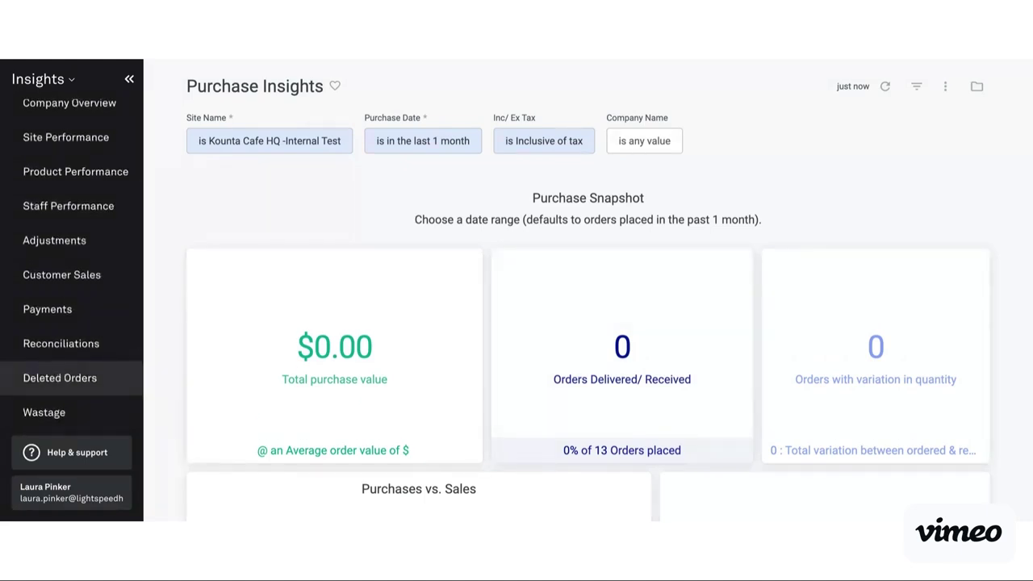
pyautogui.scroll(2, 92, 256)
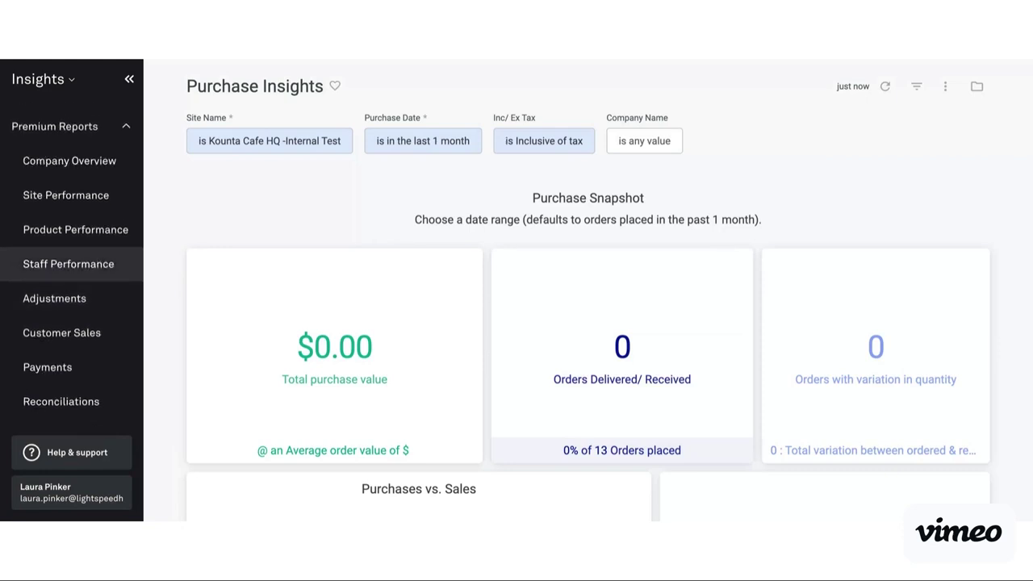
pyautogui.scroll(2, 65, 229)
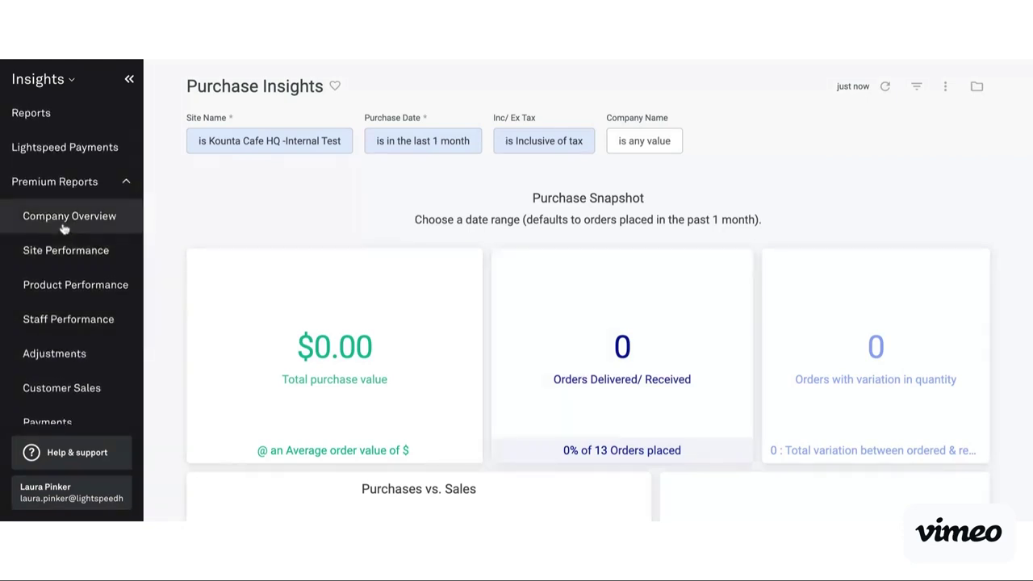
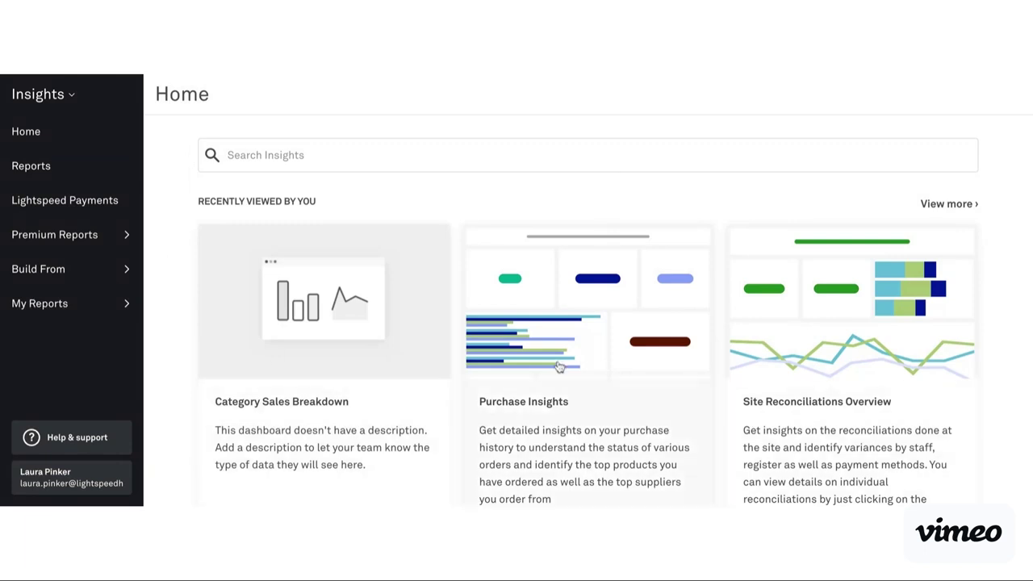
# - Open the personal folder under My Reports to view its saved dashboards
pyautogui.click(97, 306)
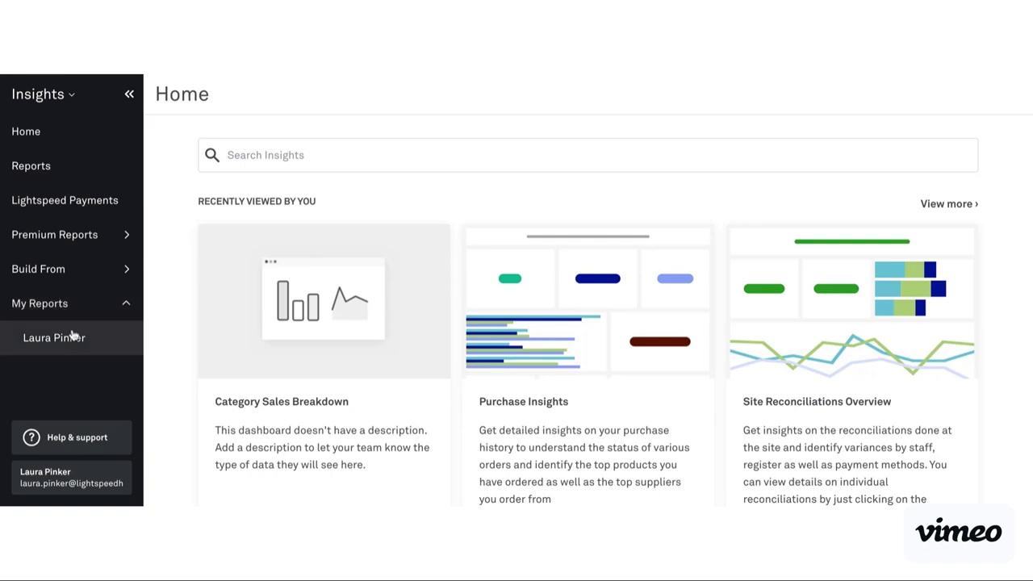
pyautogui.click(71, 337)
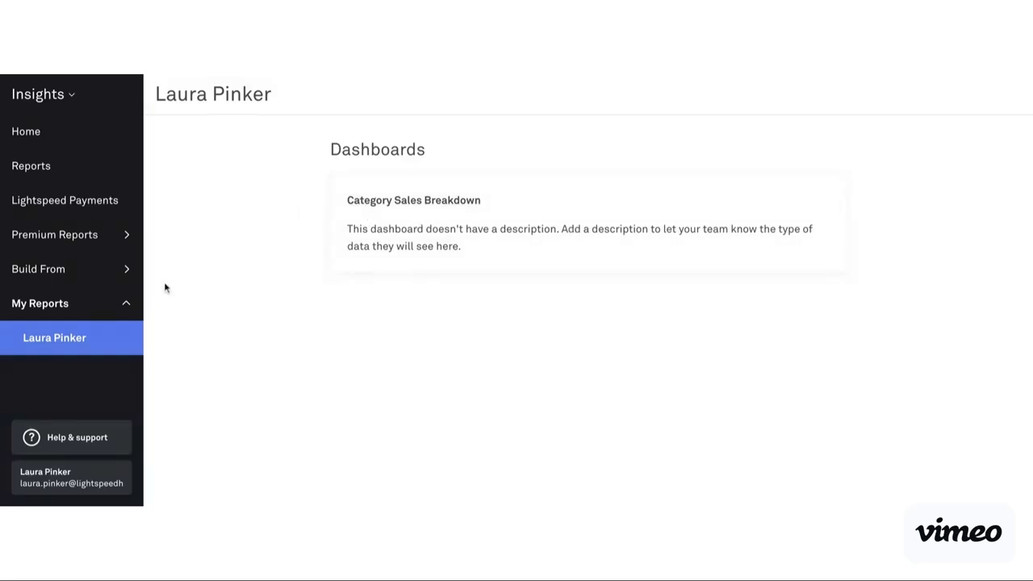
# - Look through the Build From data sources, from Sales to Deputy: Timesheets, and open Sales Details for exploring
pyautogui.click(39, 272)
pyautogui.scroll(-3, 39, 276)
pyautogui.scroll(-3, 72, 262)
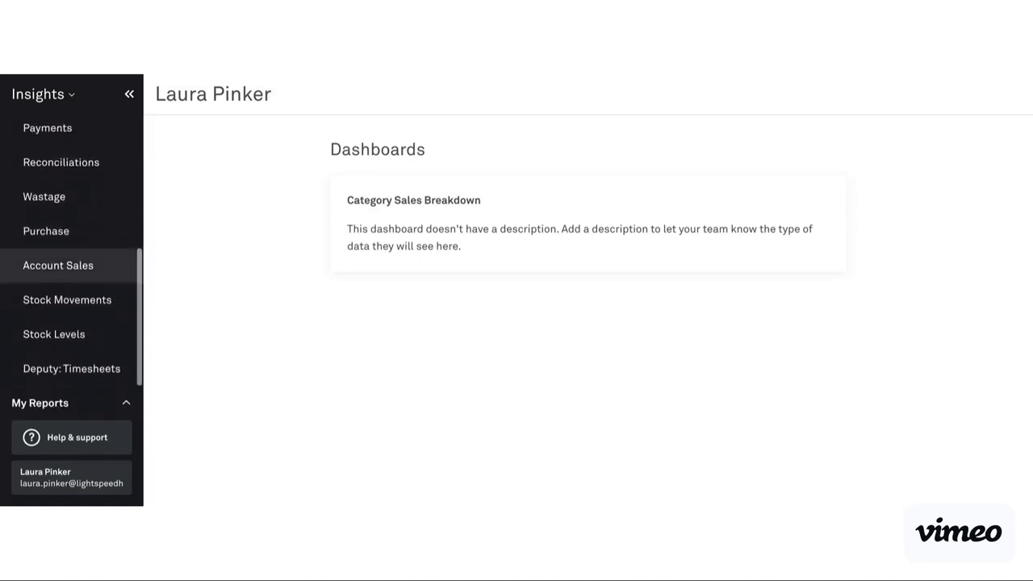
pyautogui.scroll(5, 72, 262)
pyautogui.scroll(3, 71, 269)
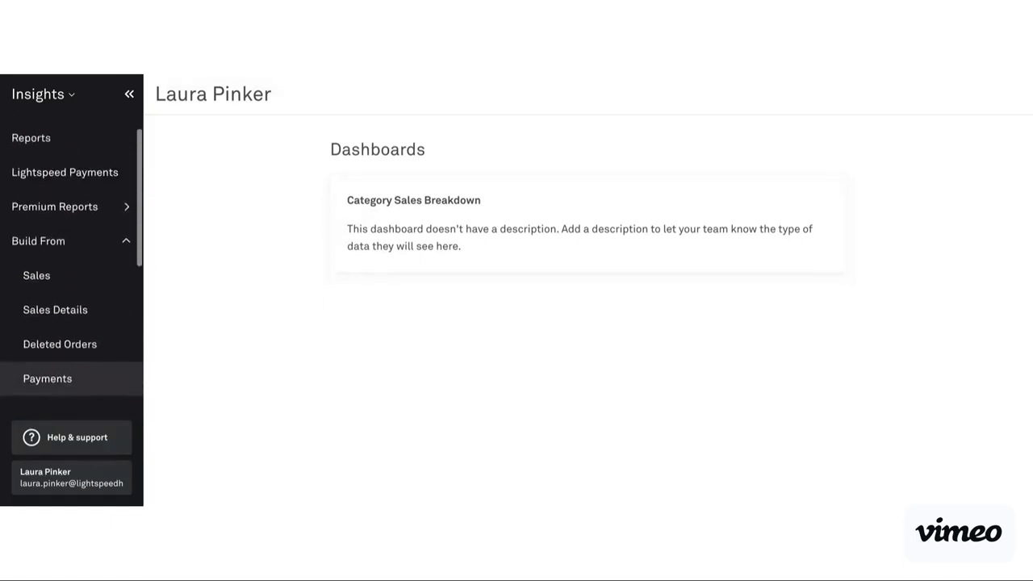
pyautogui.scroll(-3, 72, 269)
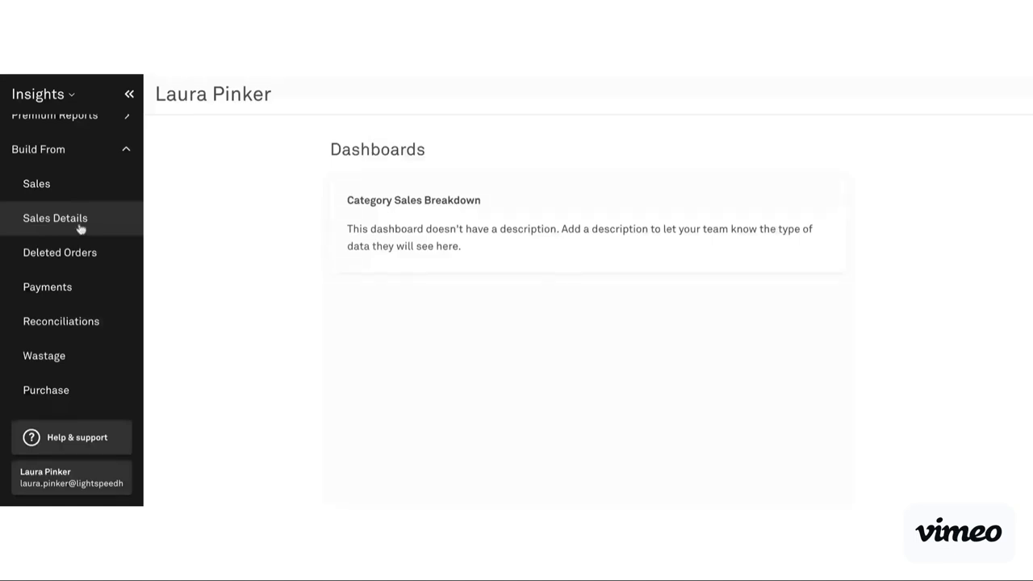
pyautogui.scroll(-3, 49, 274)
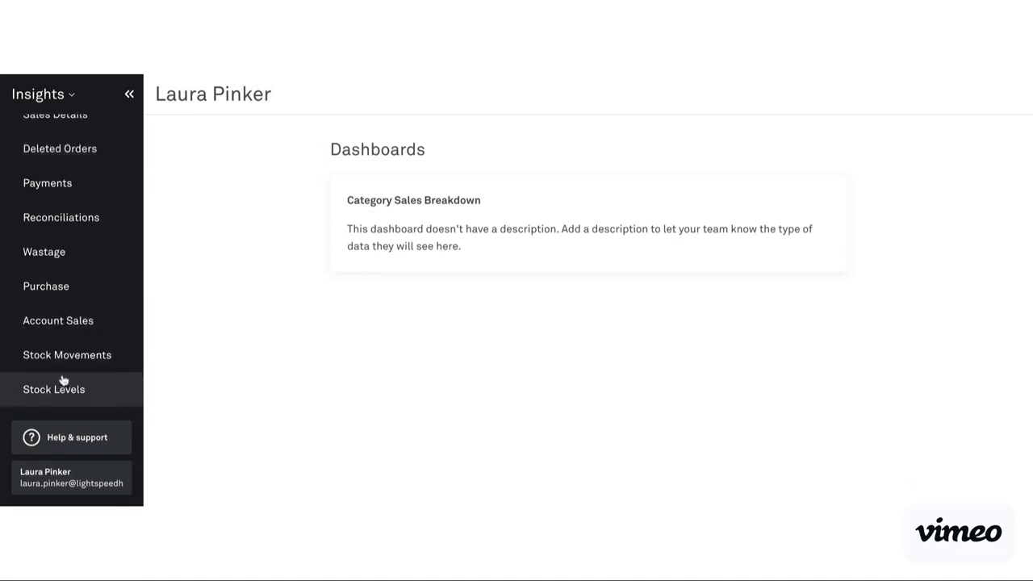
pyautogui.scroll(-1, 81, 349)
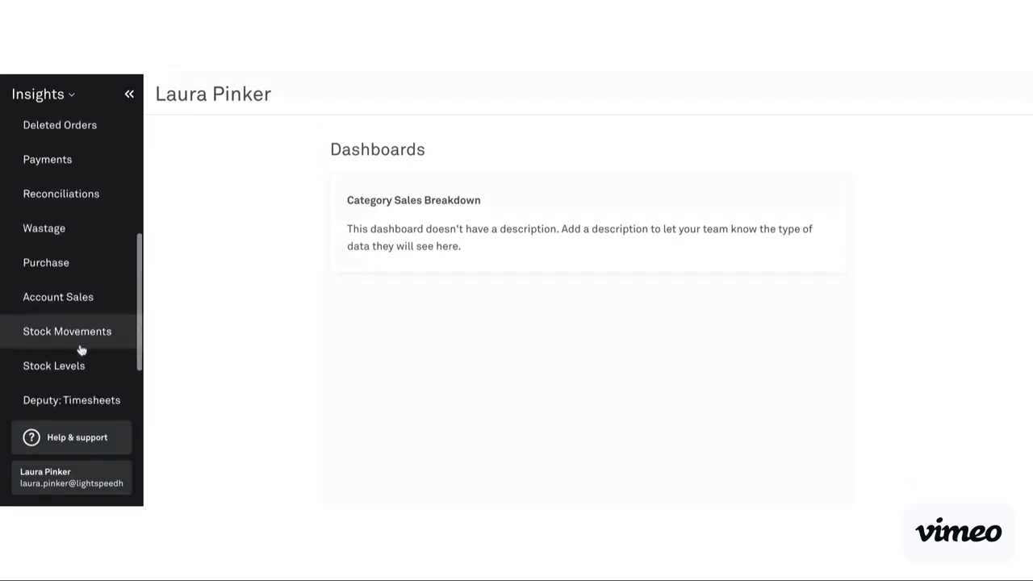
pyautogui.scroll(4, 81, 349)
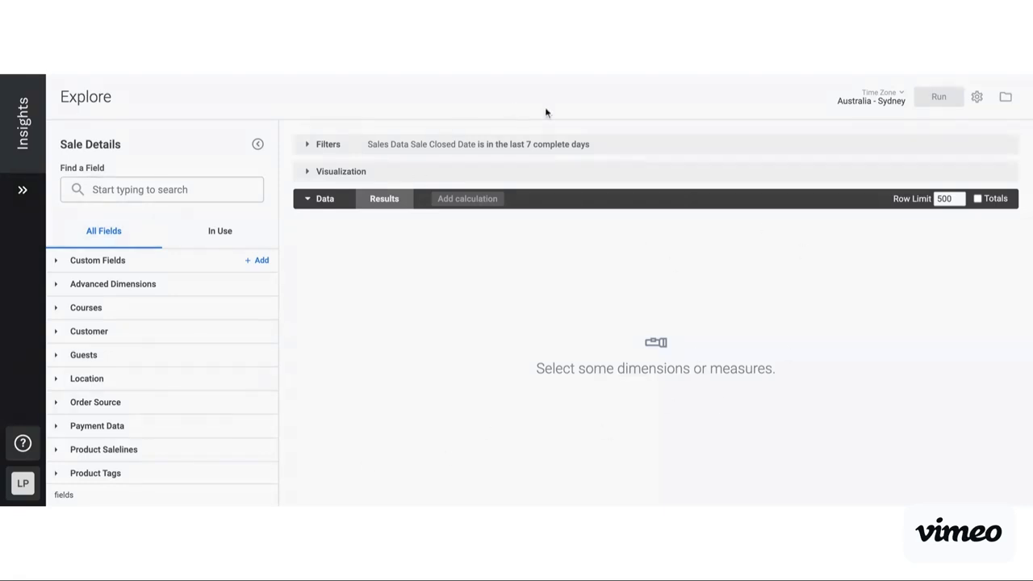
# - Expand the explore's filters and examine the default Sales Data Sale Closed Date condition
pyautogui.click(395, 142)
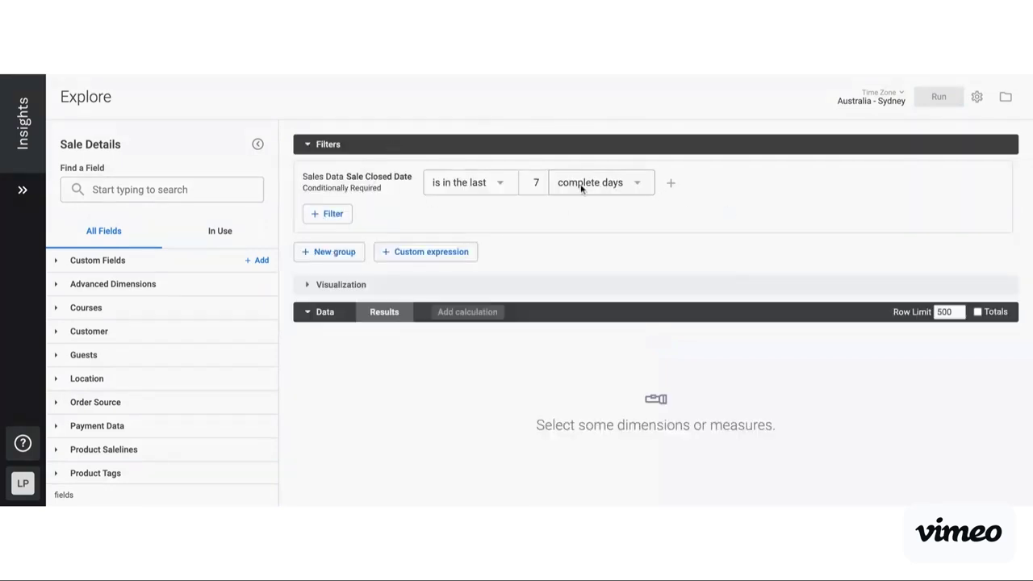
pyautogui.doubleClick(303, 179)
pyautogui.hotkey('ctrl', 'shift', 'Right')
pyautogui.hotkey('ctrl', 'shift', 'Right')
pyautogui.hotkey('ctrl', 'shift', 'Right')
pyautogui.hotkey('ctrl', 'shift', 'Right')
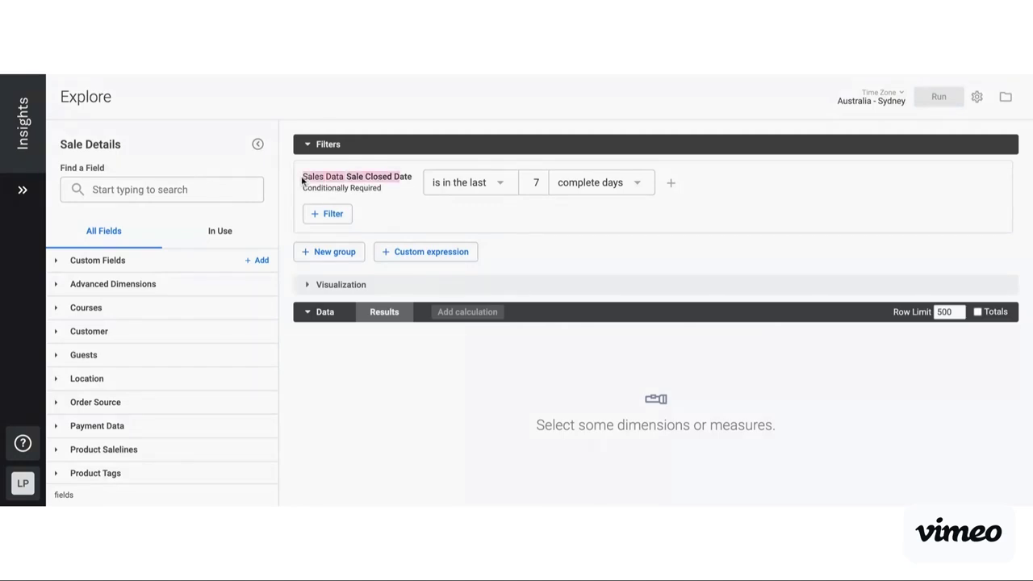
pyautogui.click(423, 218)
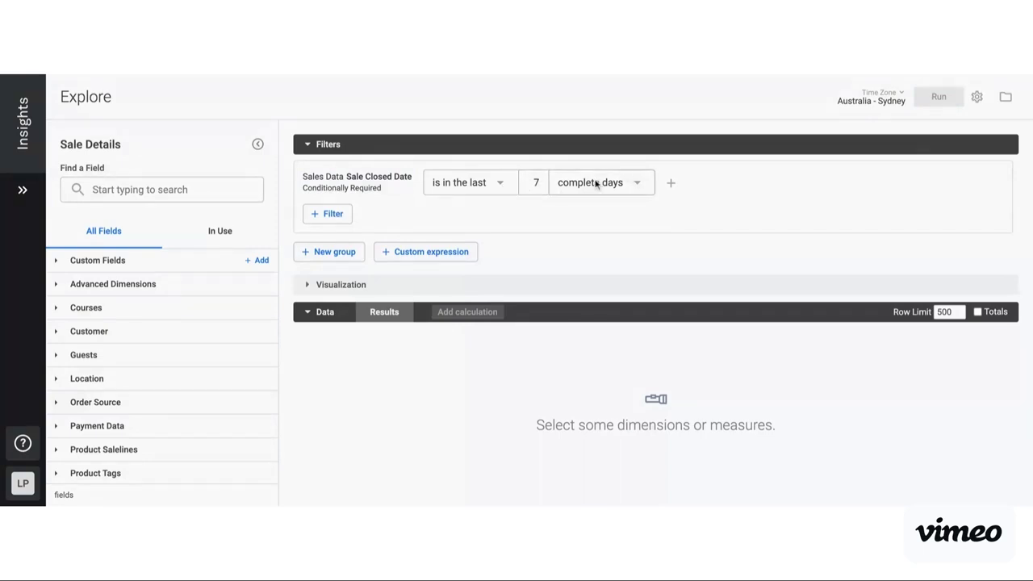
# - Set the Sale Closed Date filter to "is previous" "week"
pyautogui.click(489, 190)
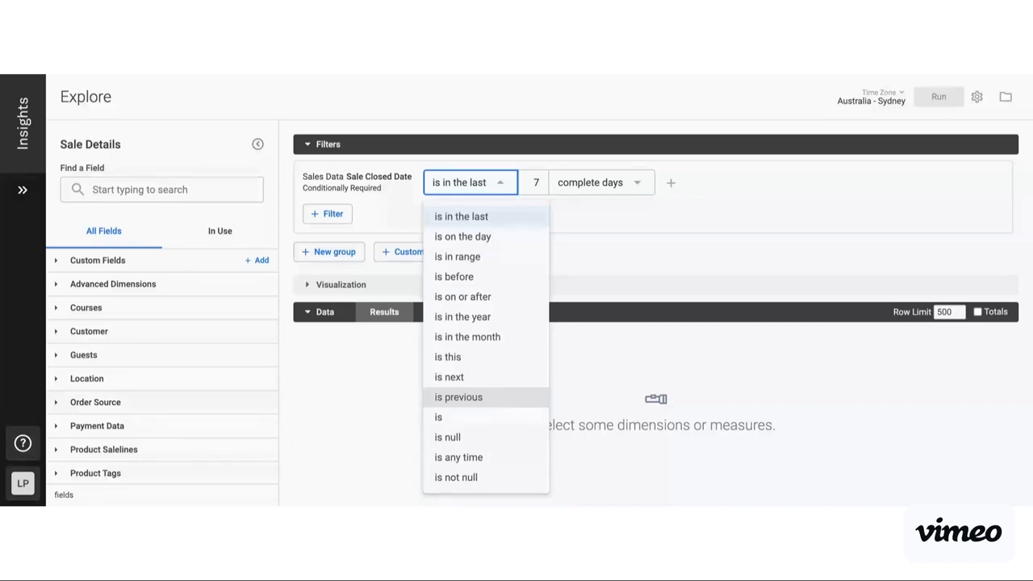
pyautogui.click(458, 397)
pyautogui.click(551, 184)
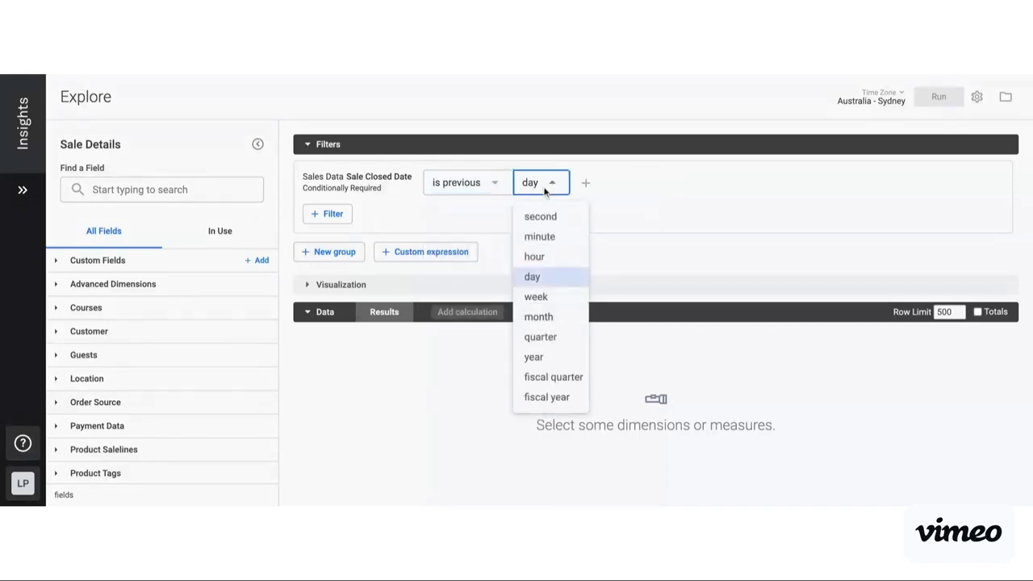
pyautogui.click(536, 297)
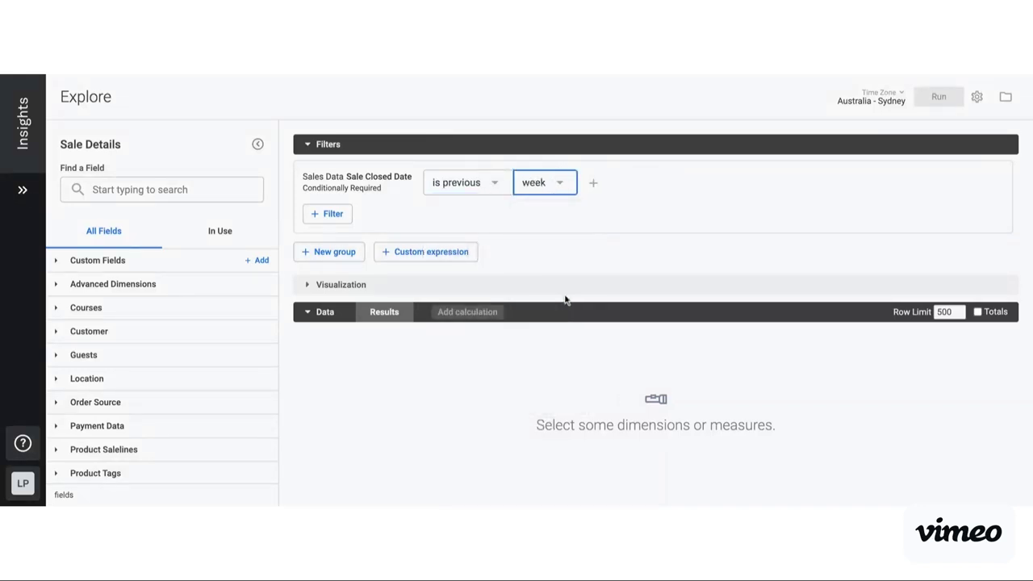
# - Expand the Visualization section and view its chart options together with the Data section
pyautogui.click(522, 286)
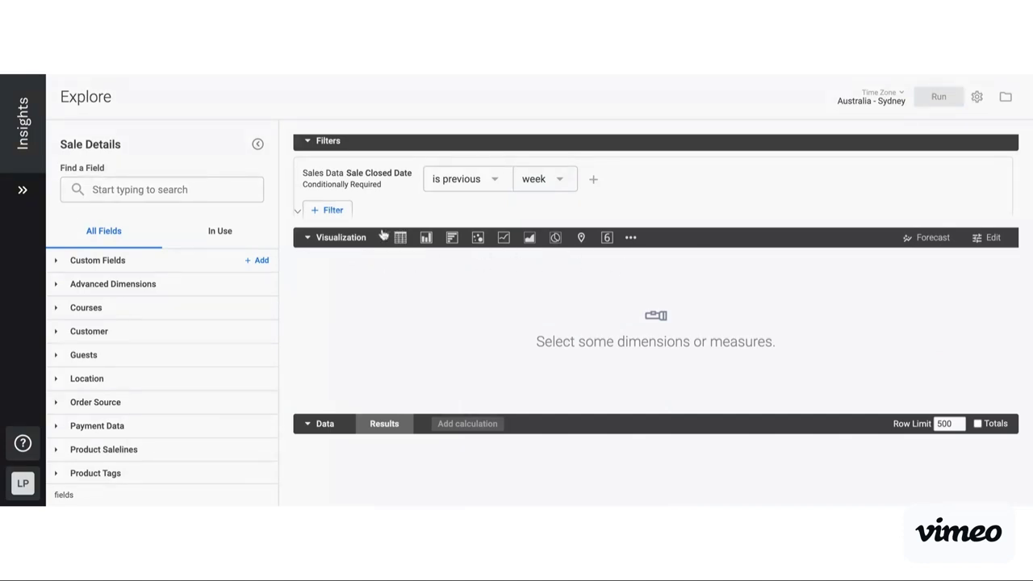
pyautogui.scroll(-1, 565, 315)
pyautogui.scroll(-1, 559, 319)
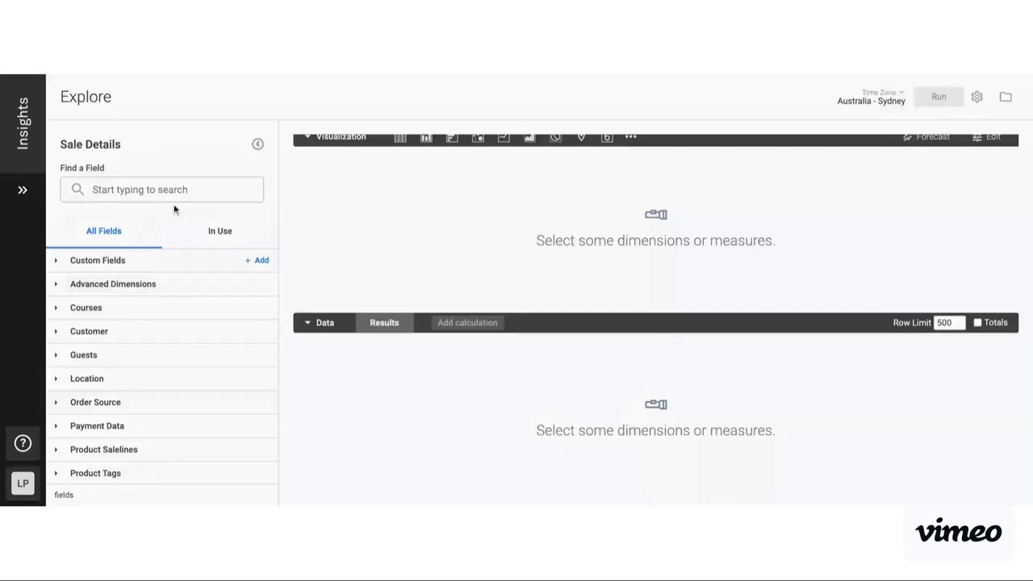
# - Look through the Sale Details field groups, expand Location and examine its dimensions
pyautogui.scroll(-1, 169, 362)
pyautogui.scroll(-1, 170, 363)
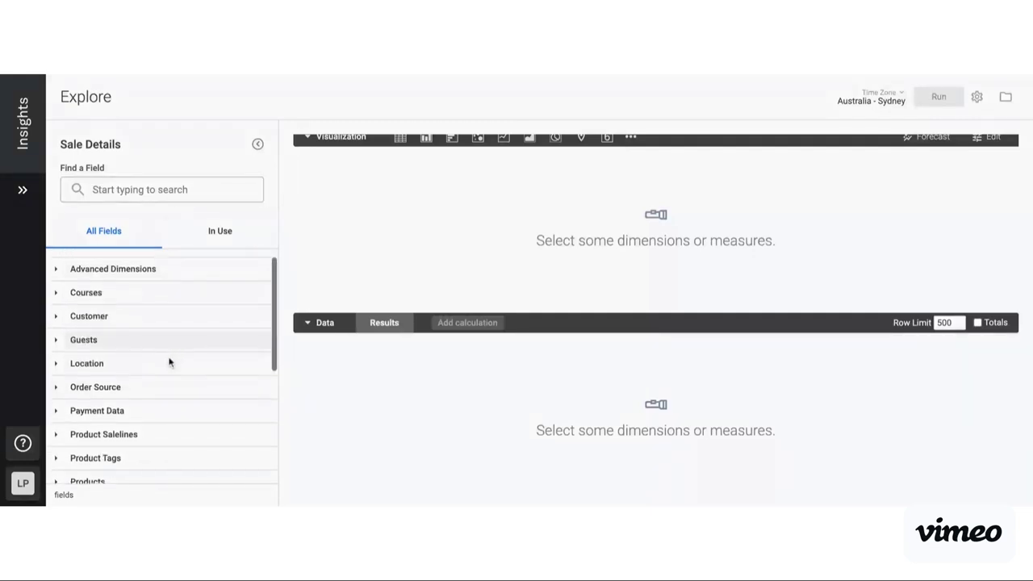
pyautogui.scroll(2, 170, 362)
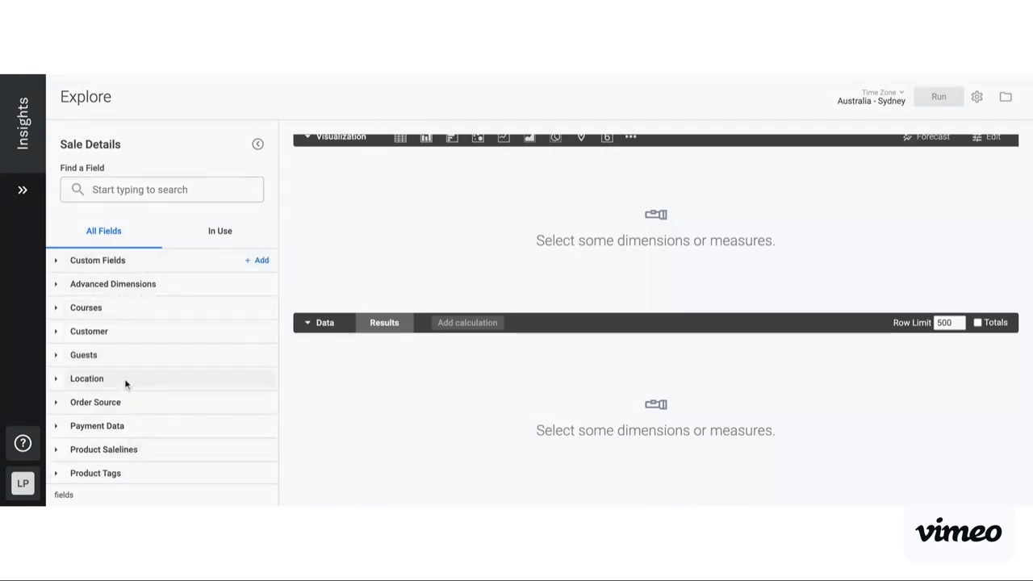
pyautogui.scroll(-3, 124, 408)
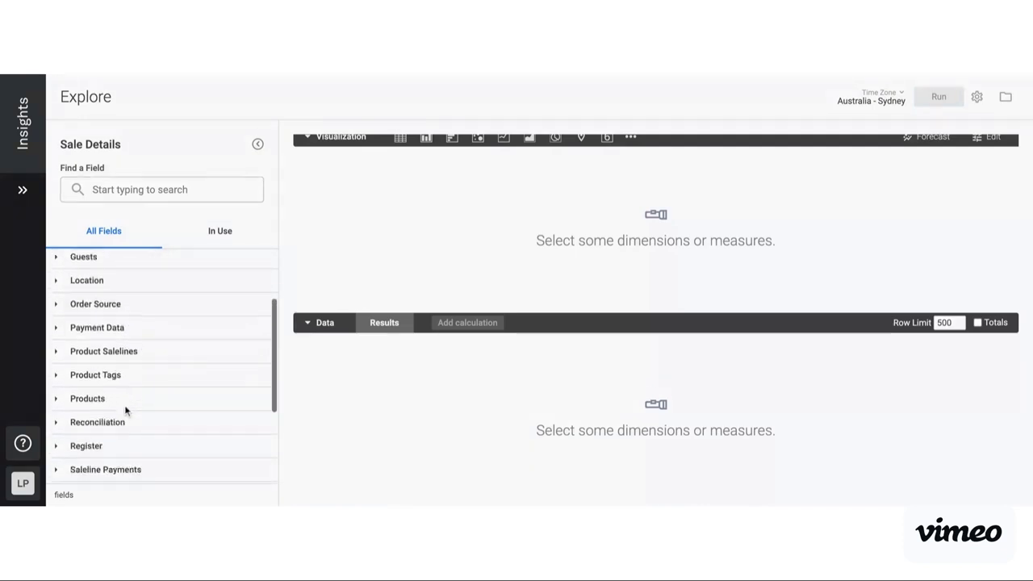
pyautogui.click(98, 282)
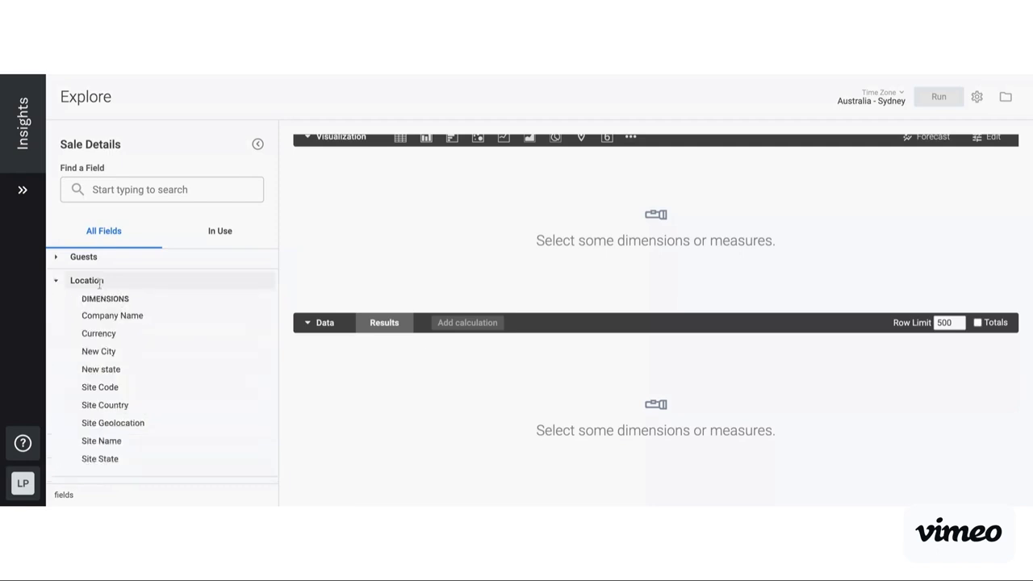
pyautogui.scroll(-2, 168, 357)
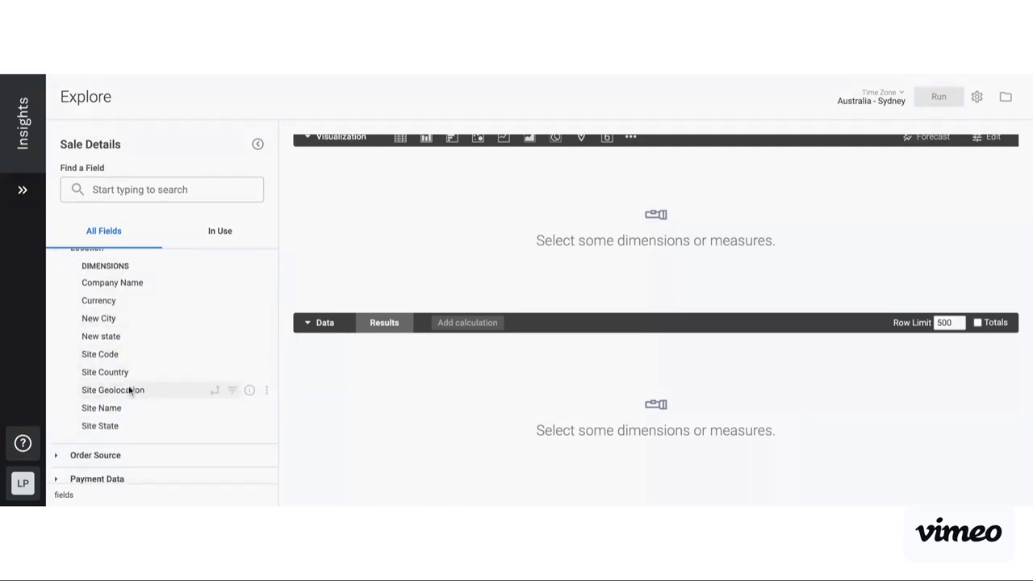
# - Add the Location group's Site Name field as a filter on the explore
pyautogui.scroll(1, 141, 363)
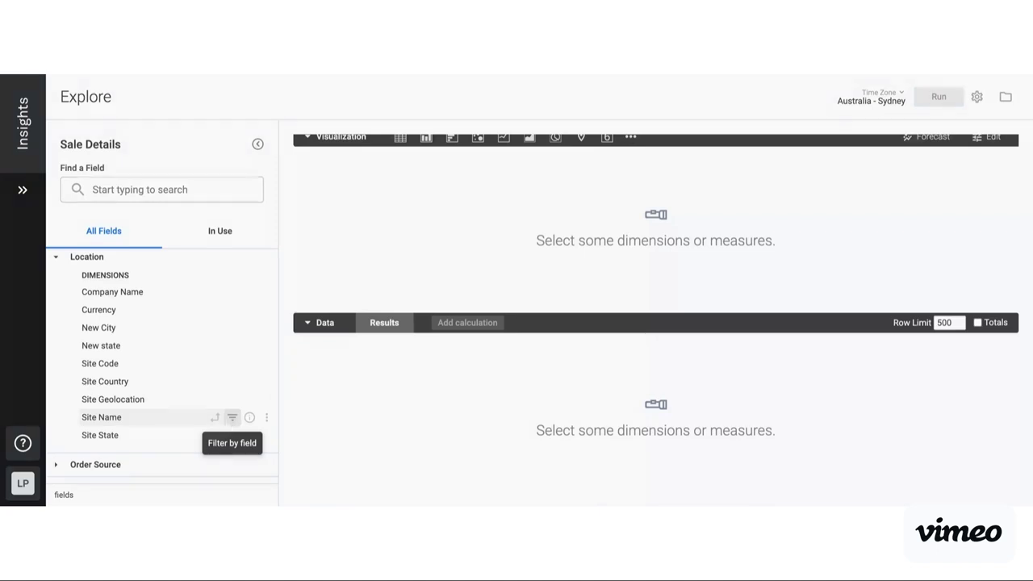
pyautogui.click(232, 417)
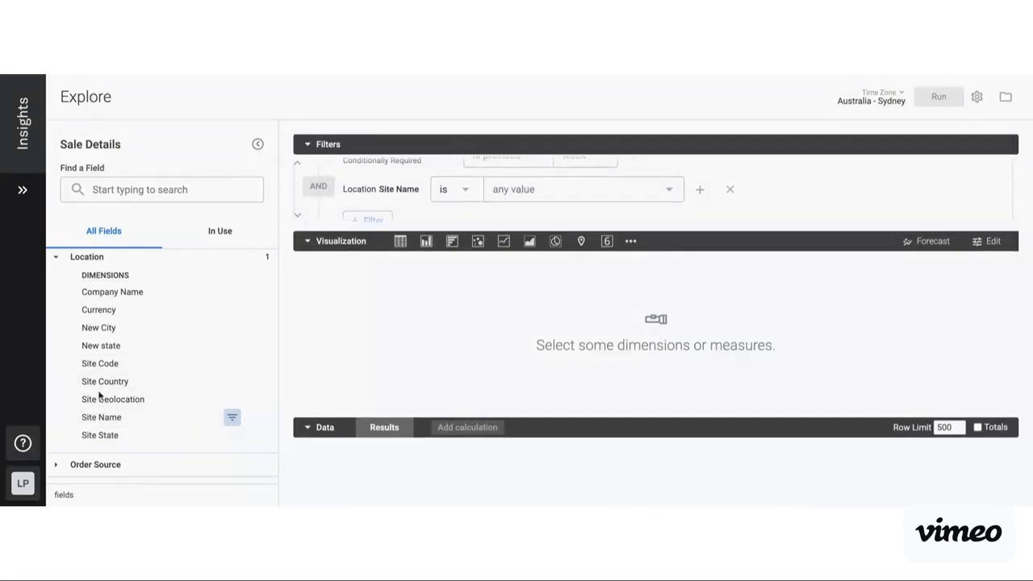
pyautogui.click(111, 416)
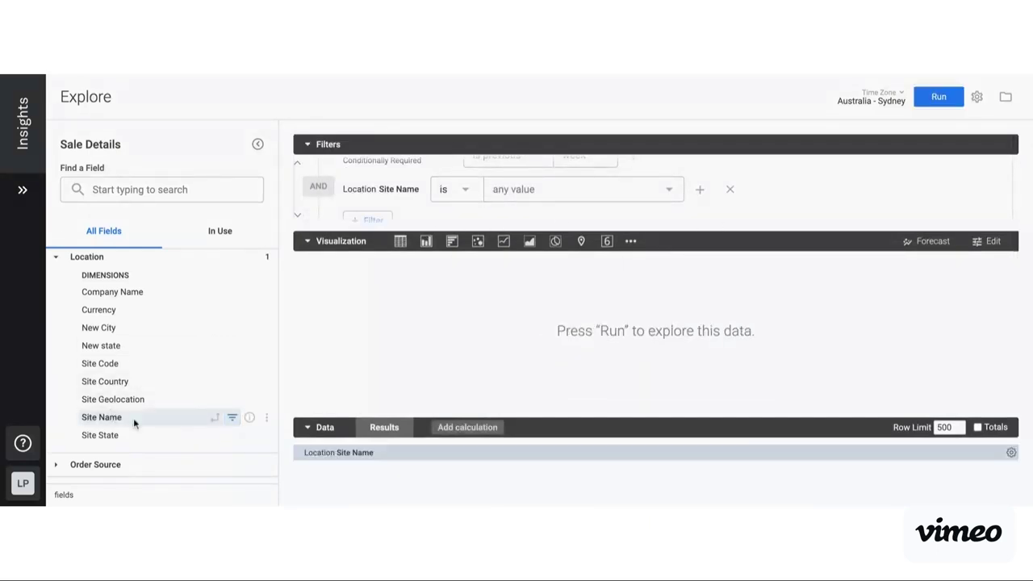
pyautogui.scroll(-1, 474, 455)
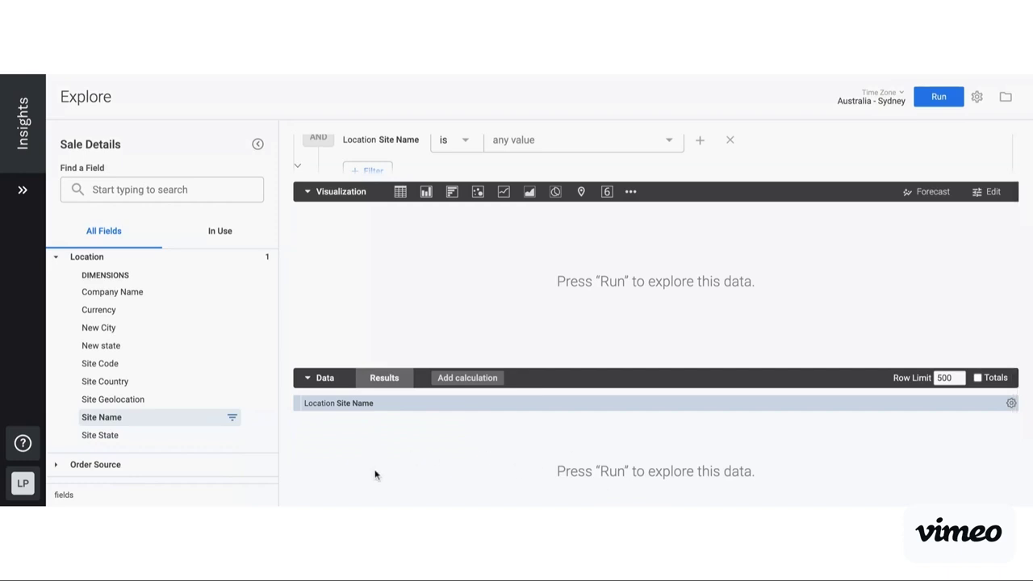
pyautogui.click(117, 418)
# - Set the Site Name filter to "Pinkers Pizza Lightspeed Internal"
pyautogui.scroll(-3, 117, 417)
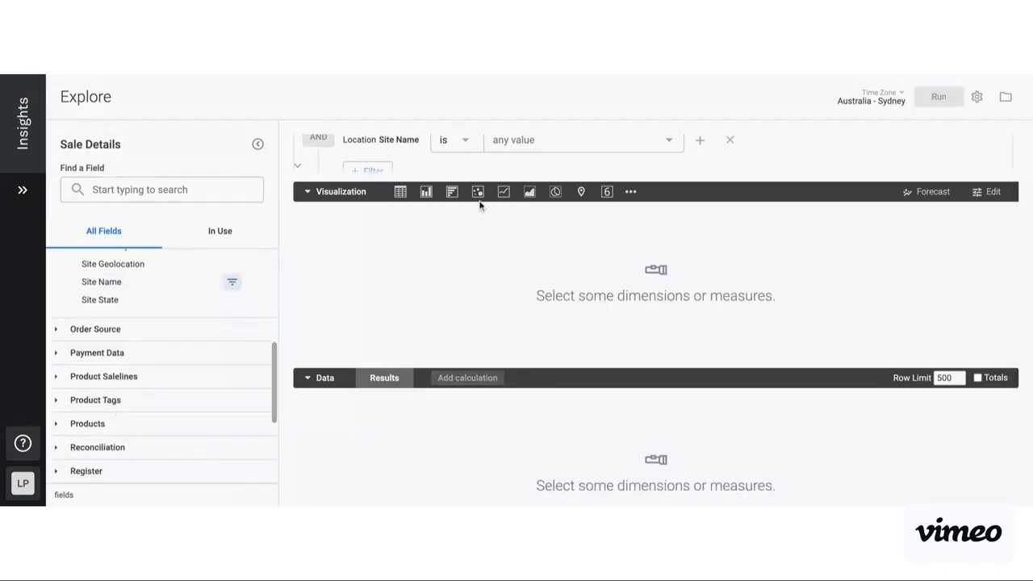
pyautogui.scroll(-1, 512, 162)
pyautogui.scroll(2, 511, 162)
pyautogui.click(513, 164)
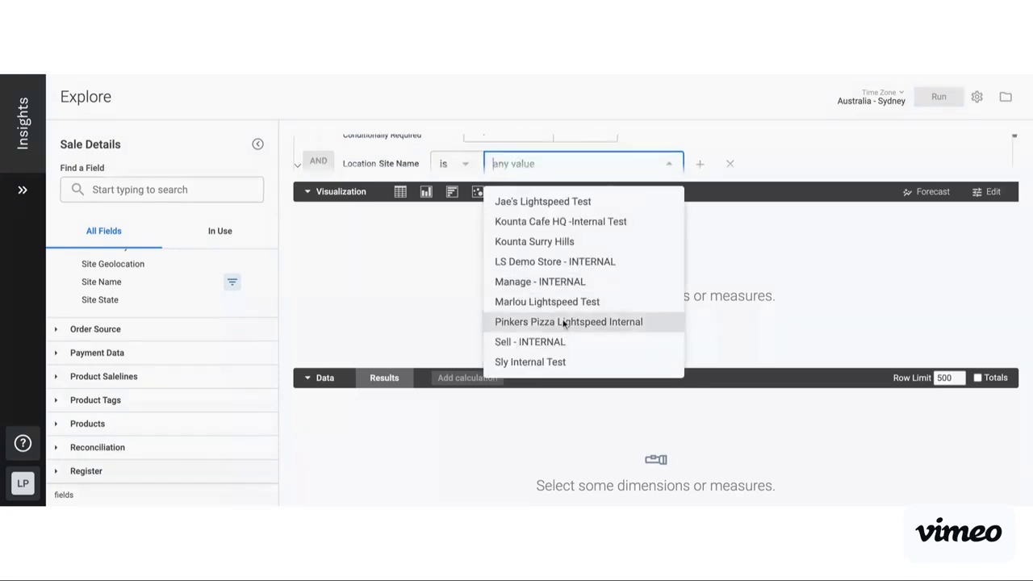
pyautogui.click(562, 322)
# - Expand the Sales Data field group in the Sale Details field list
pyautogui.scroll(-1, 134, 371)
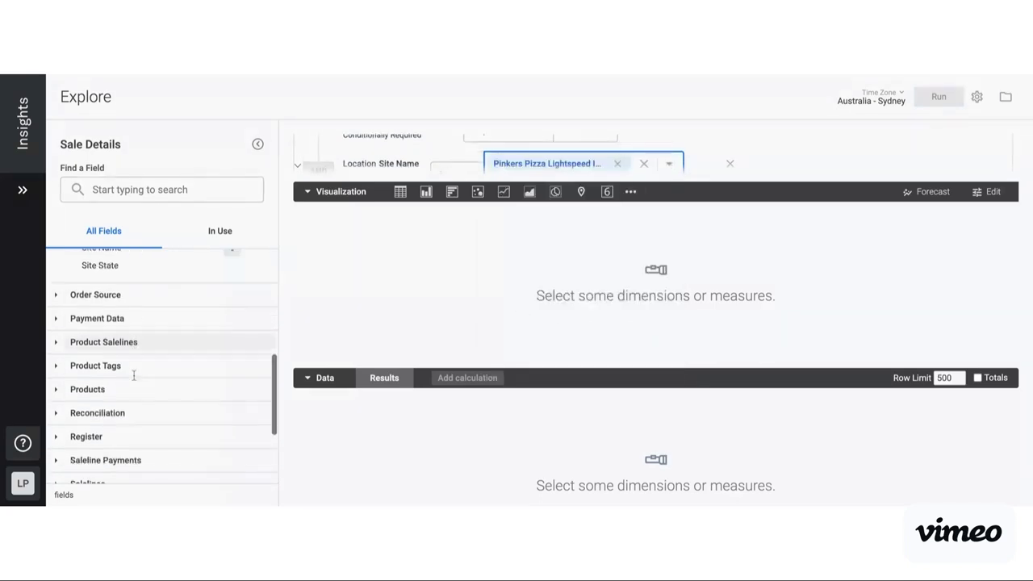
pyautogui.scroll(-1, 134, 373)
pyautogui.scroll(-1, 121, 323)
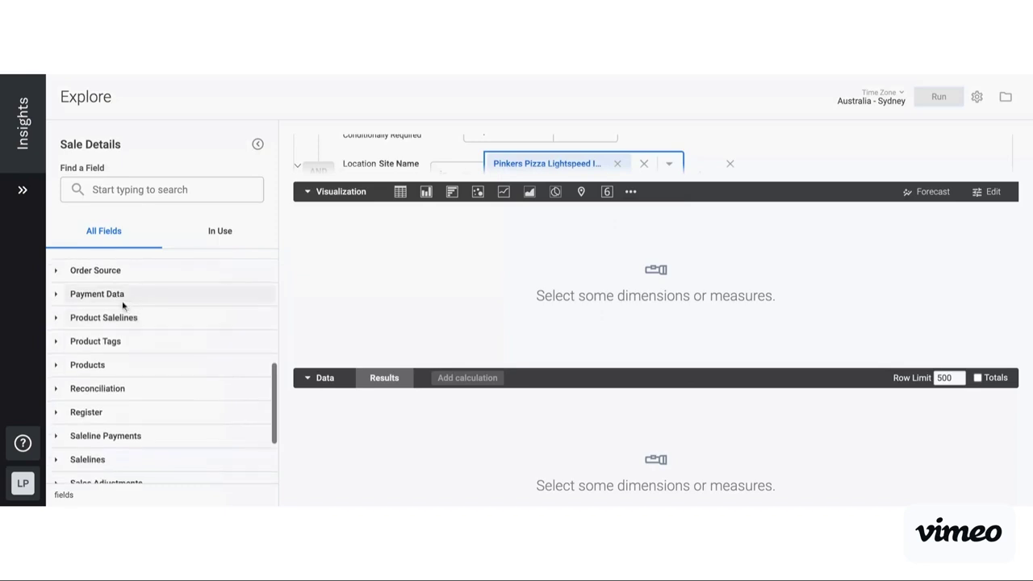
pyautogui.scroll(-1, 120, 370)
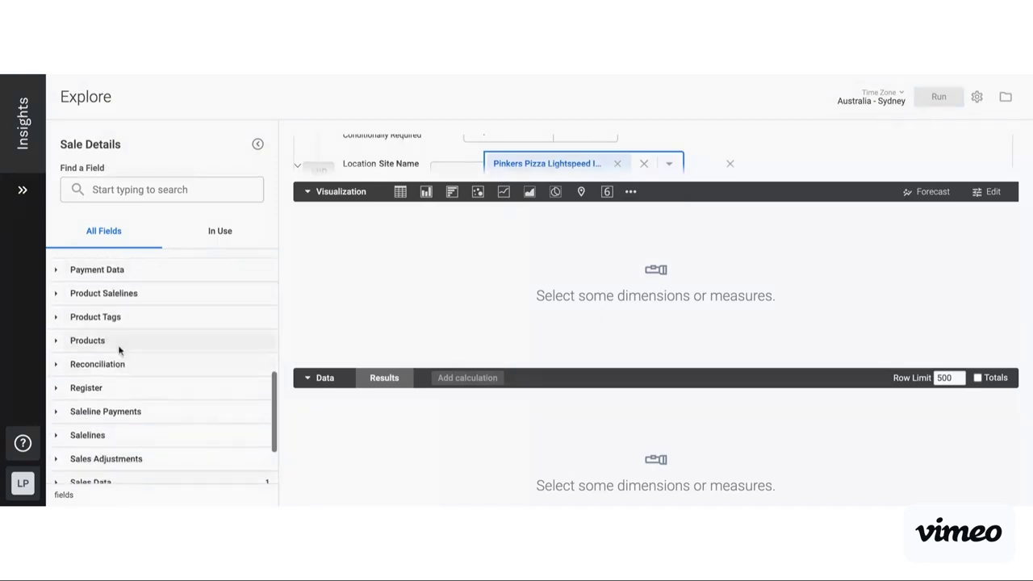
pyautogui.scroll(-2, 119, 322)
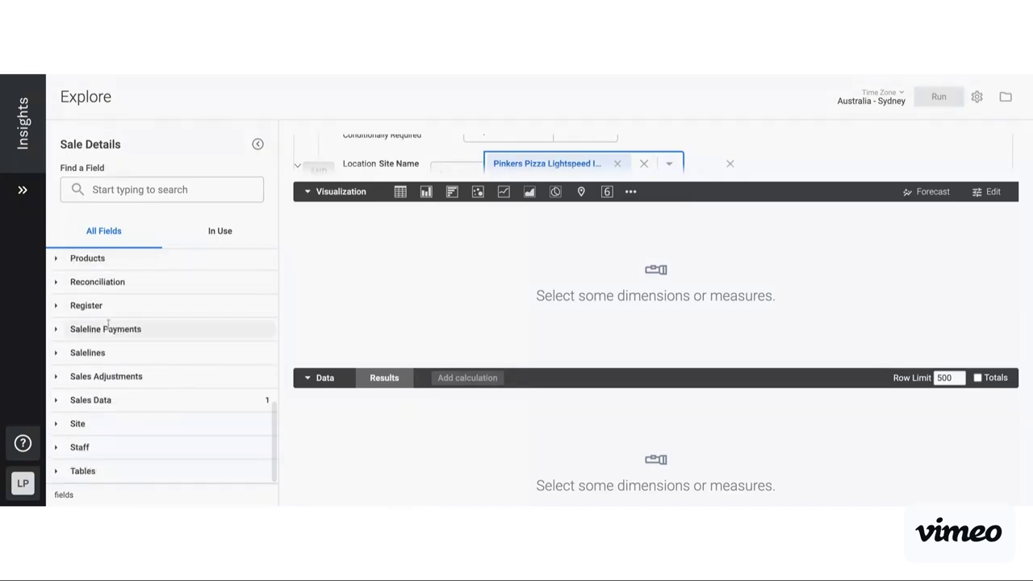
pyautogui.click(58, 408)
# - Add the Sales Data measures Amount Sold and Total Ex Tax to the report
pyautogui.scroll(-3, 59, 409)
pyautogui.scroll(-2, 58, 409)
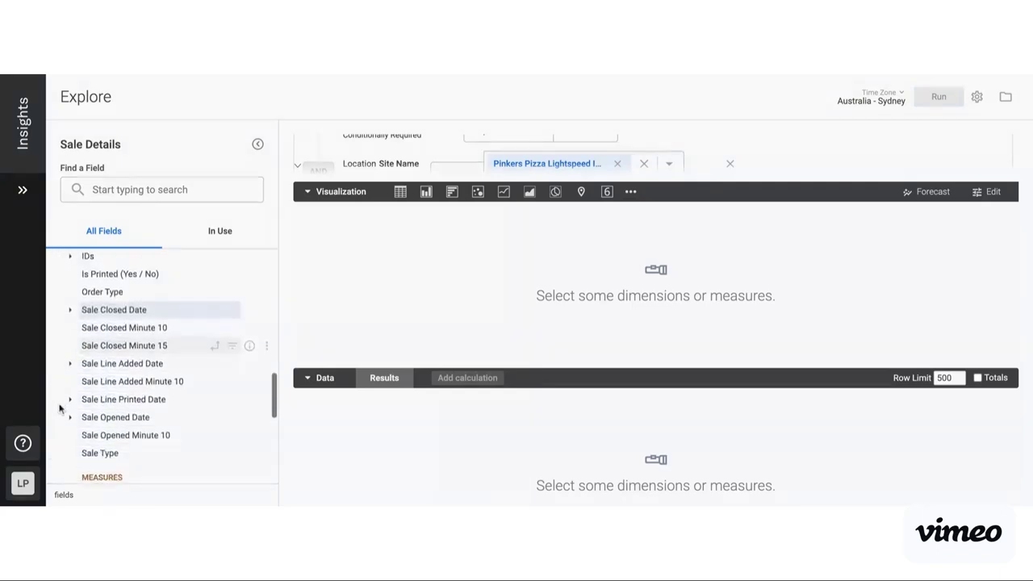
pyautogui.scroll(-1, 145, 305)
pyautogui.scroll(-2, 145, 306)
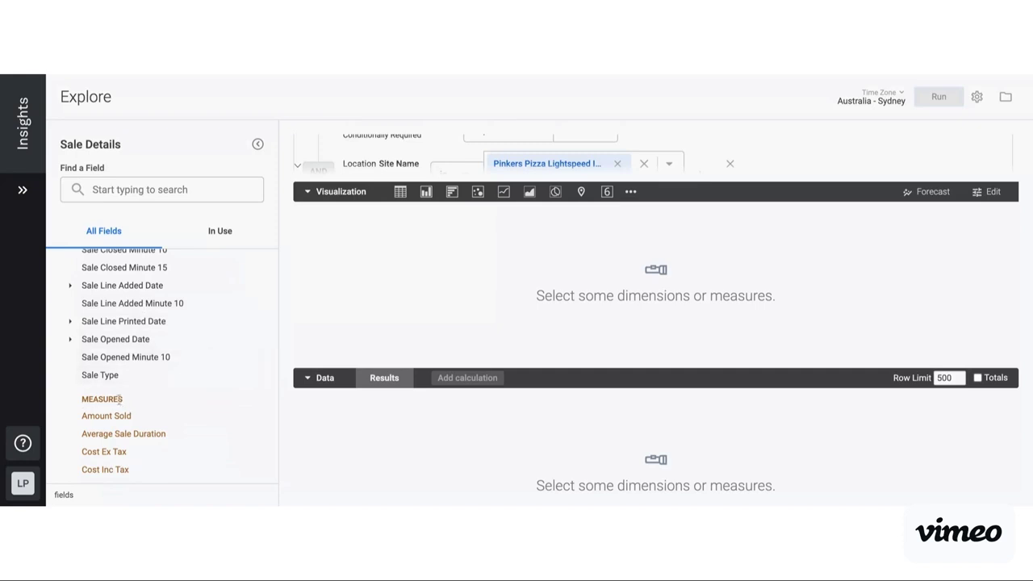
pyautogui.scroll(-2, 121, 399)
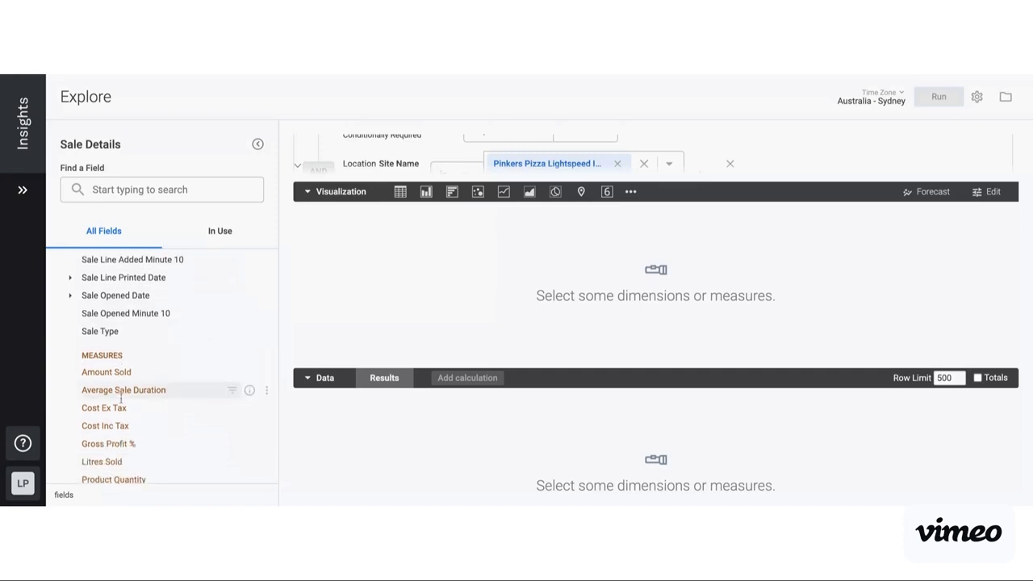
pyautogui.scroll(-2, 135, 342)
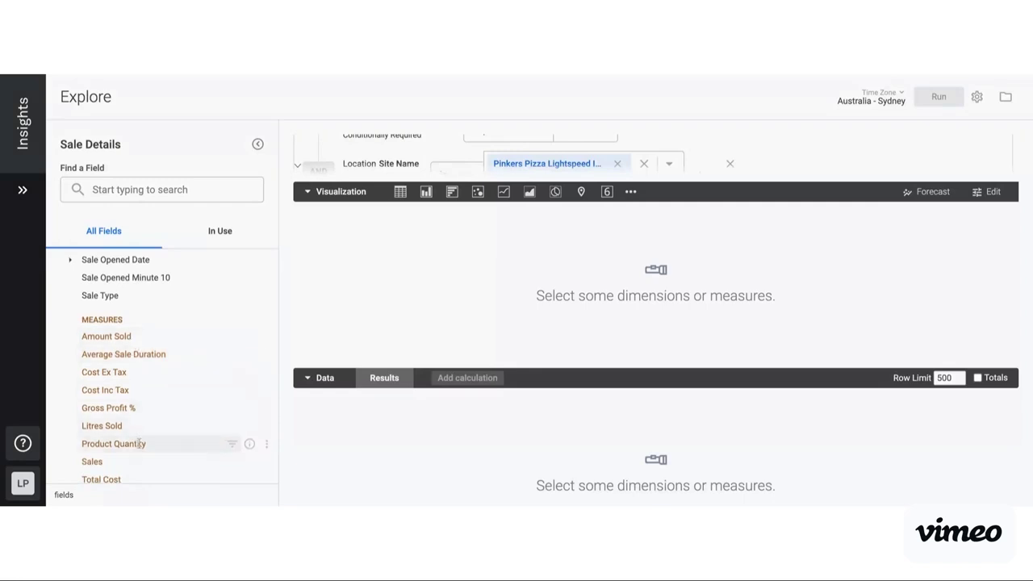
pyautogui.click(106, 337)
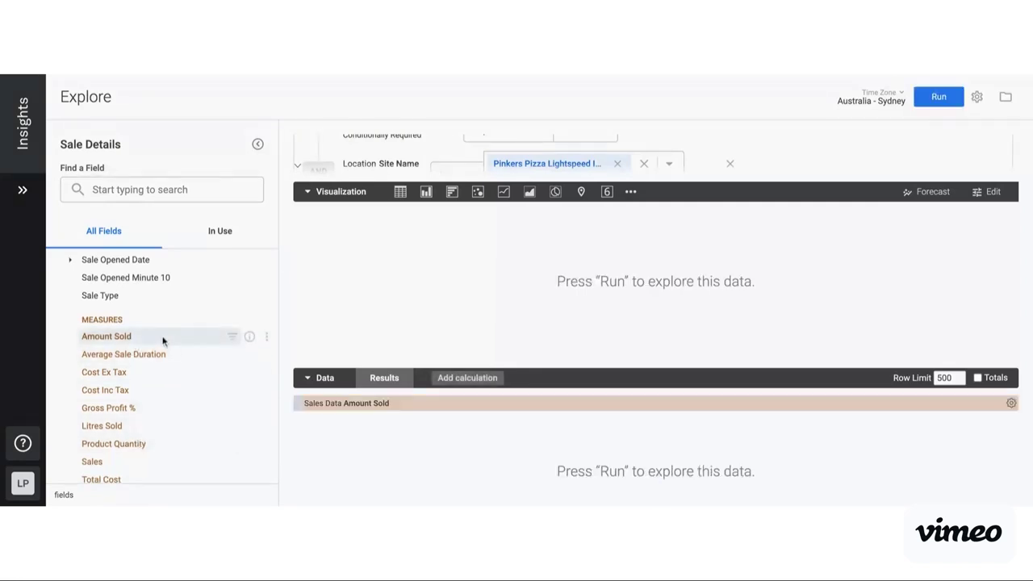
pyautogui.scroll(-3, 153, 355)
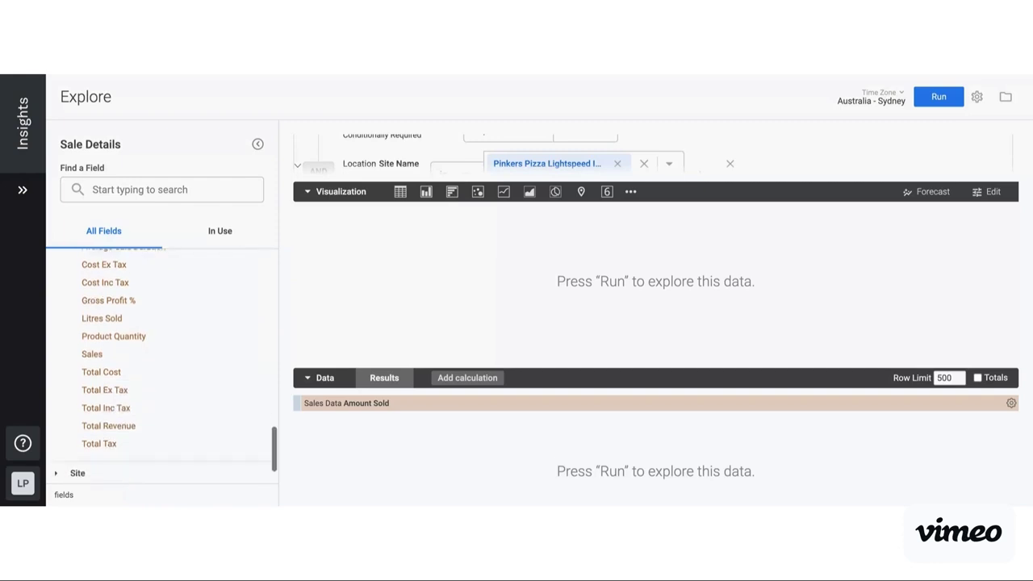
pyautogui.click(138, 398)
# - Search the fields for "Catego", add the POS Category Name dimension to the report and clear the search
pyautogui.scroll(6, 153, 363)
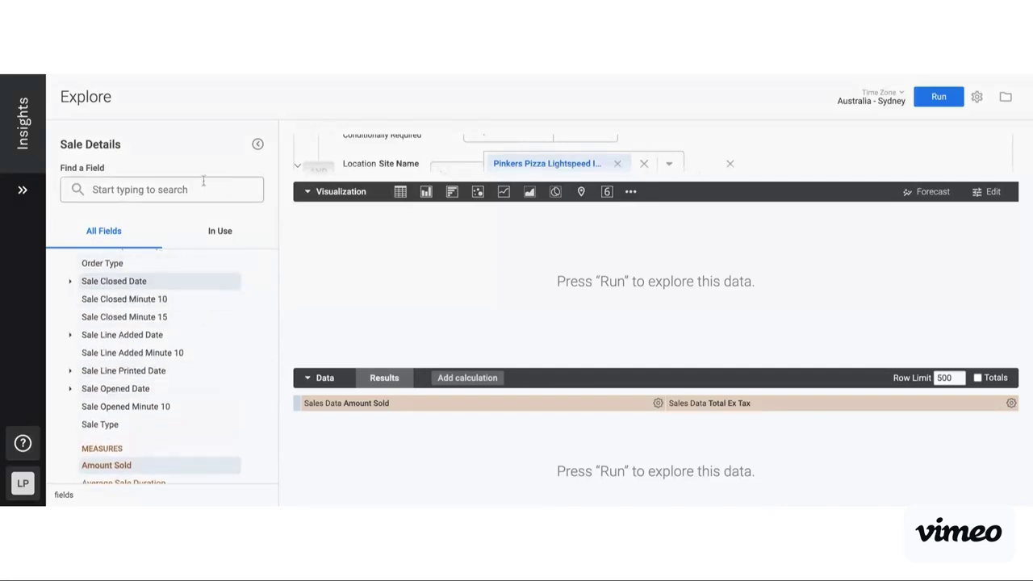
pyautogui.scroll(1, 140, 301)
pyautogui.scroll(5, 140, 300)
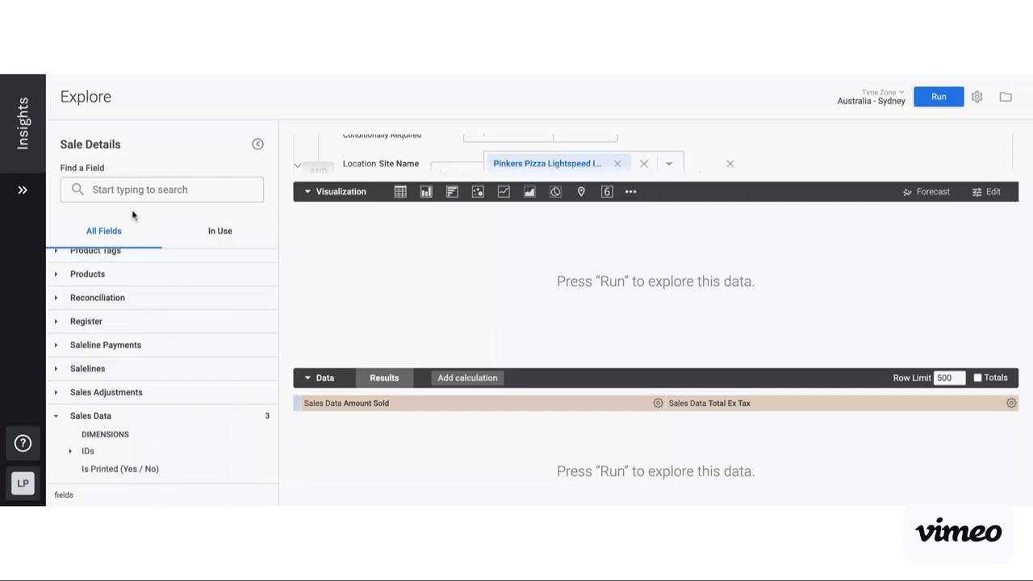
pyautogui.click(166, 189)
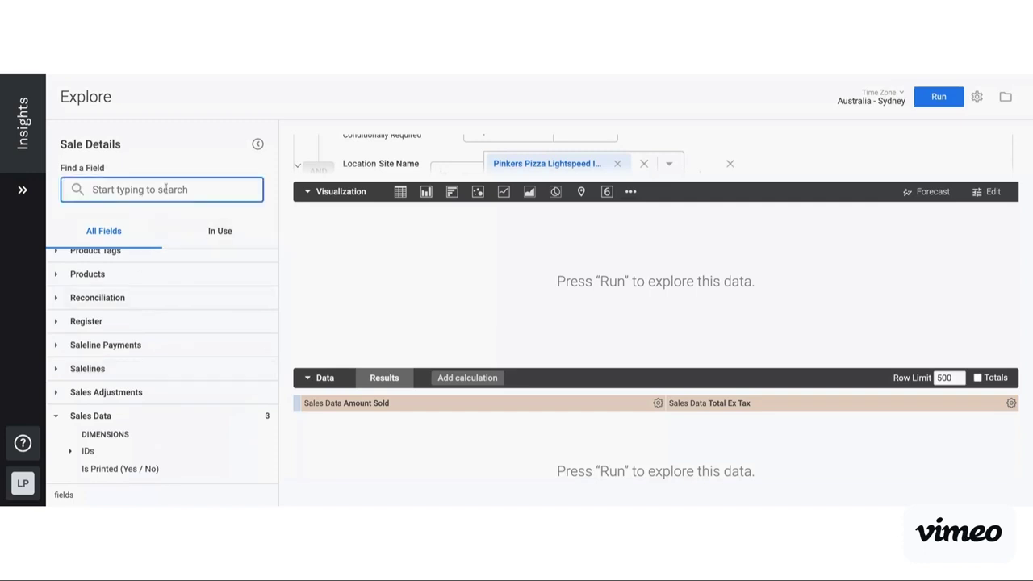
pyautogui.write('Catego')
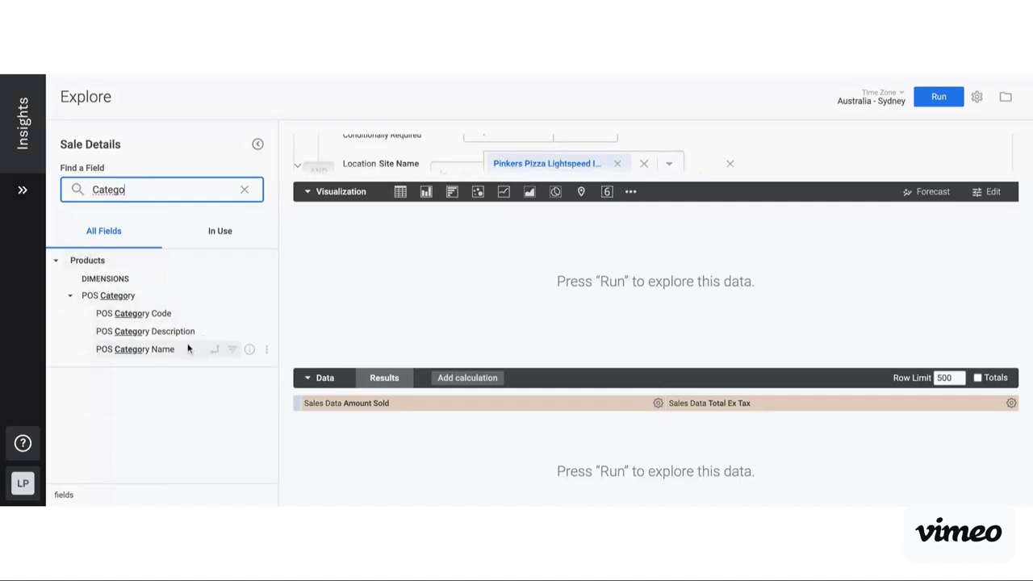
pyautogui.click(146, 349)
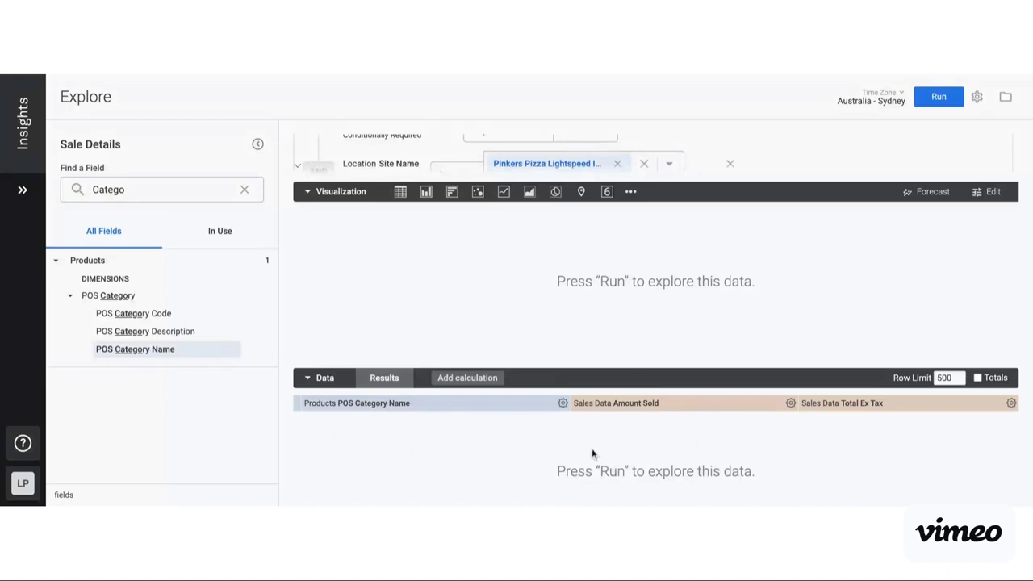
pyautogui.click(244, 189)
# - Review the fields and filters in use, and run the report for the previous week
pyautogui.click(218, 234)
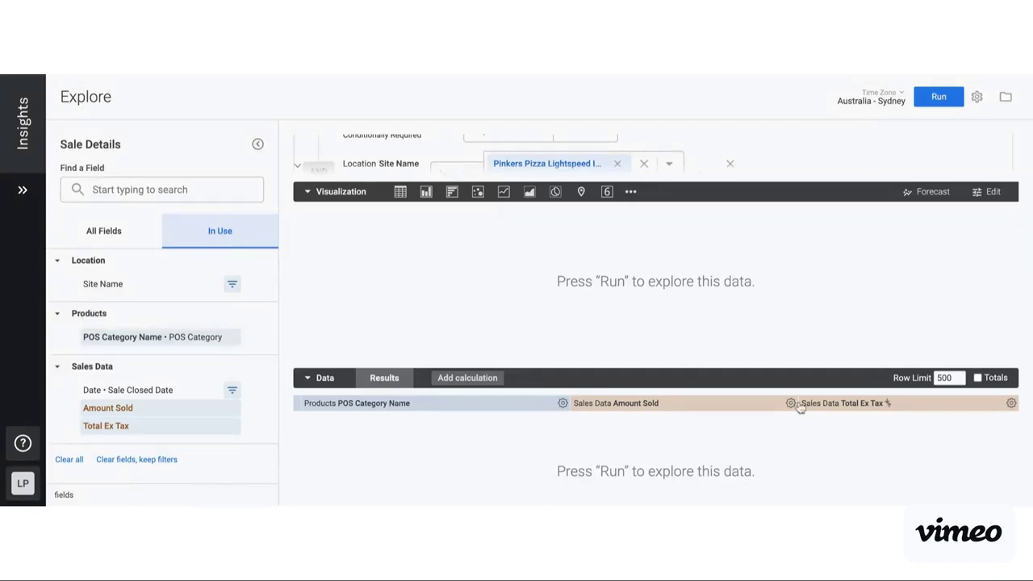
pyautogui.scroll(-1, 792, 350)
pyautogui.scroll(2, 792, 350)
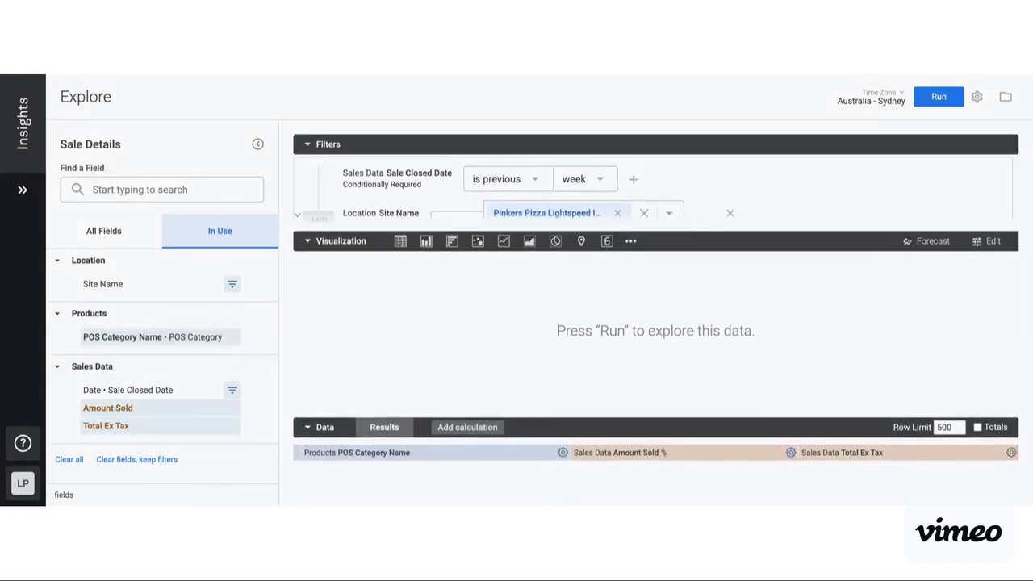
pyautogui.click(943, 101)
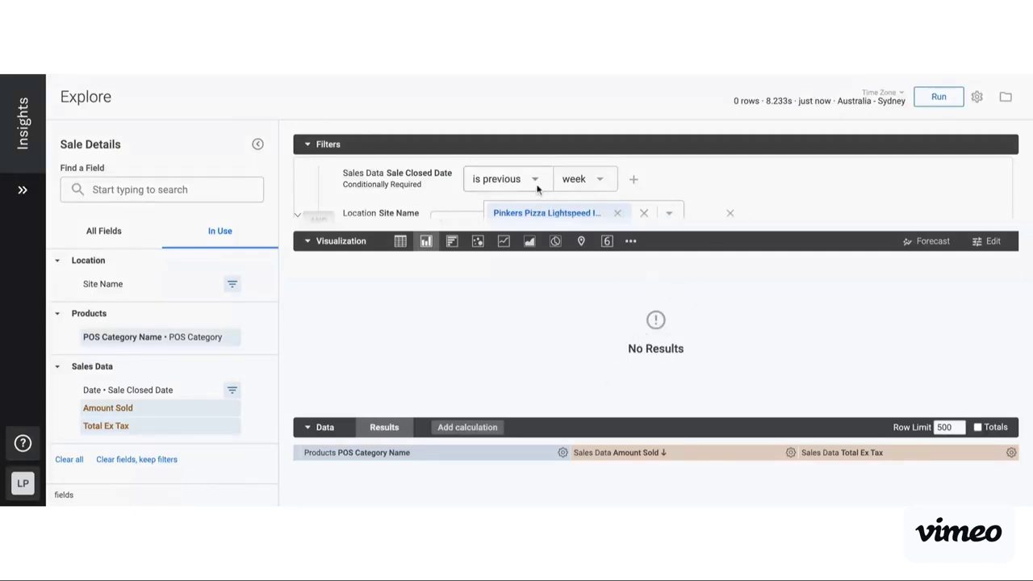
# - Set the Sale Closed Date filter's period to "year" and rerun the report
pyautogui.click(581, 179)
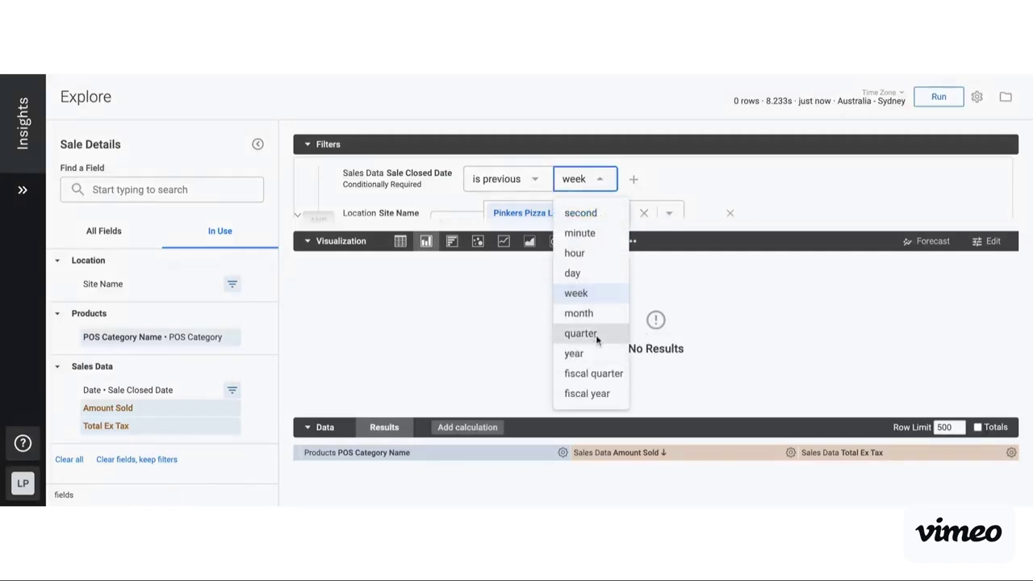
pyautogui.click(573, 352)
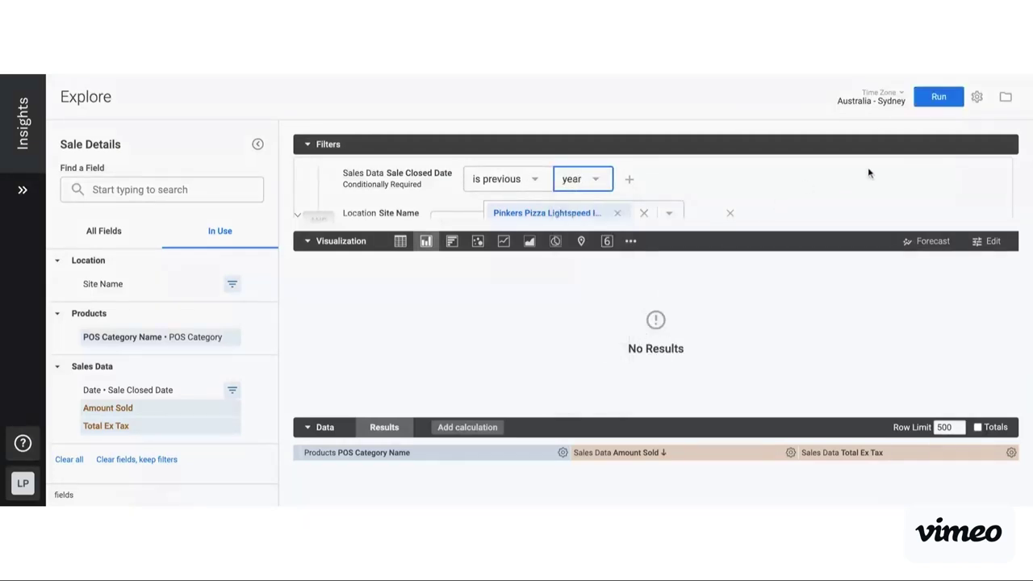
pyautogui.click(937, 98)
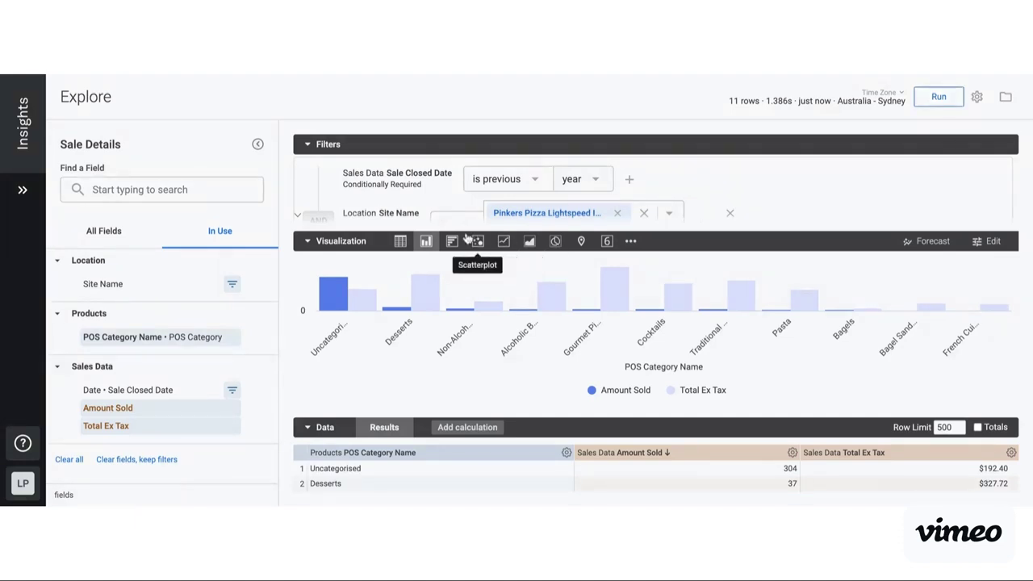
# - Preview the category results as column, table and line visualizations
pyautogui.click(425, 244)
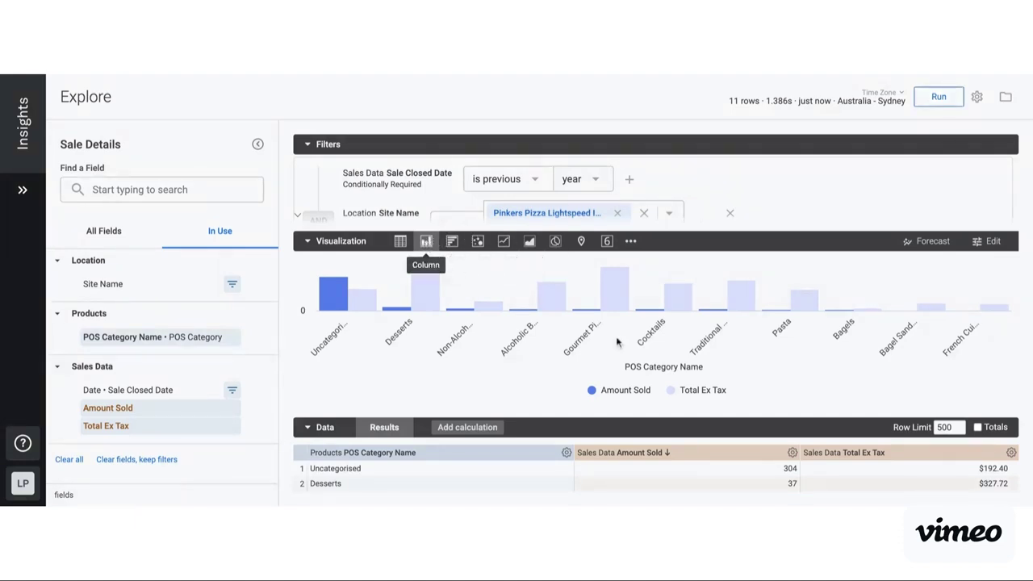
pyautogui.moveTo(338, 303)
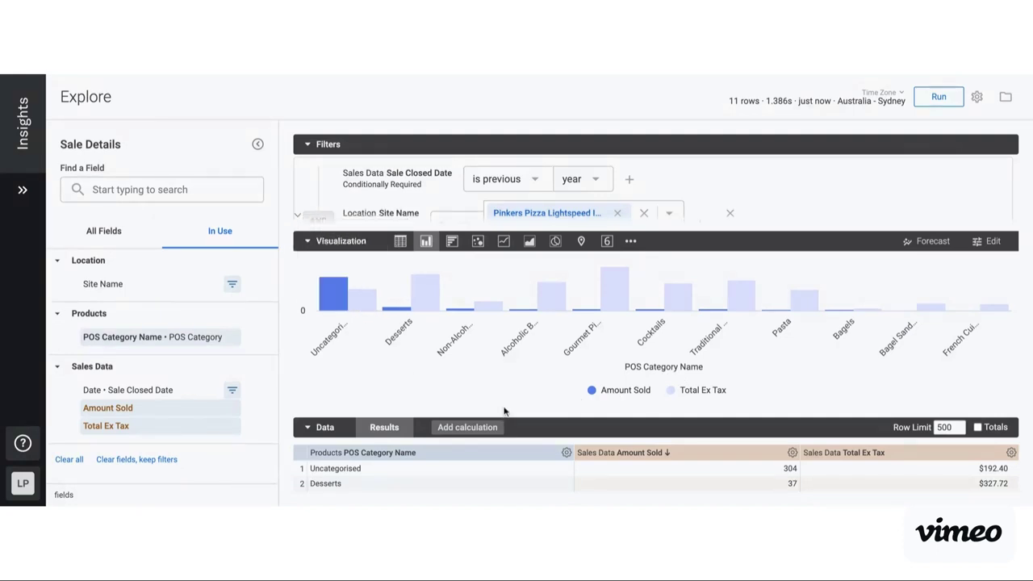
pyautogui.click(401, 240)
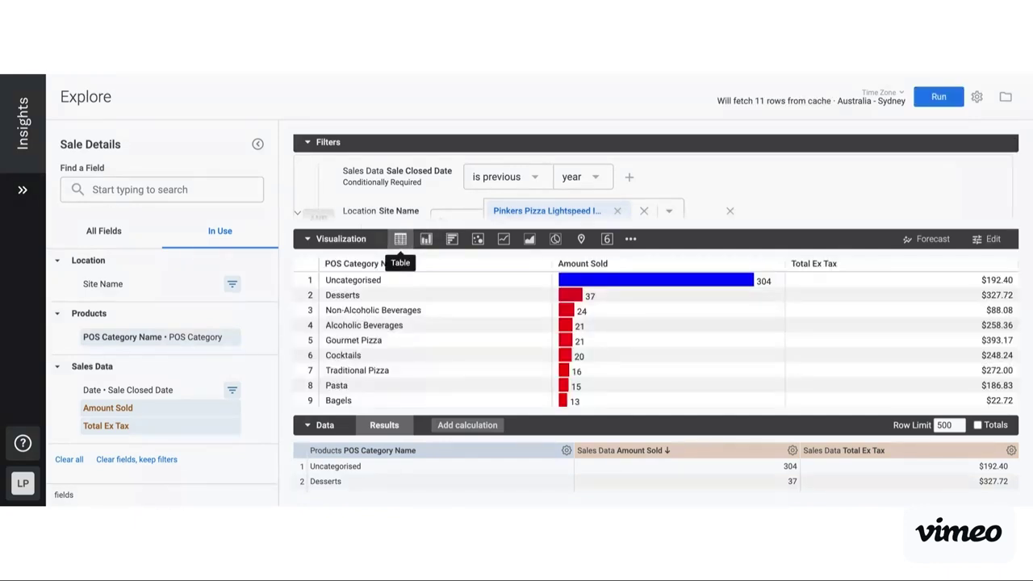
pyautogui.click(505, 239)
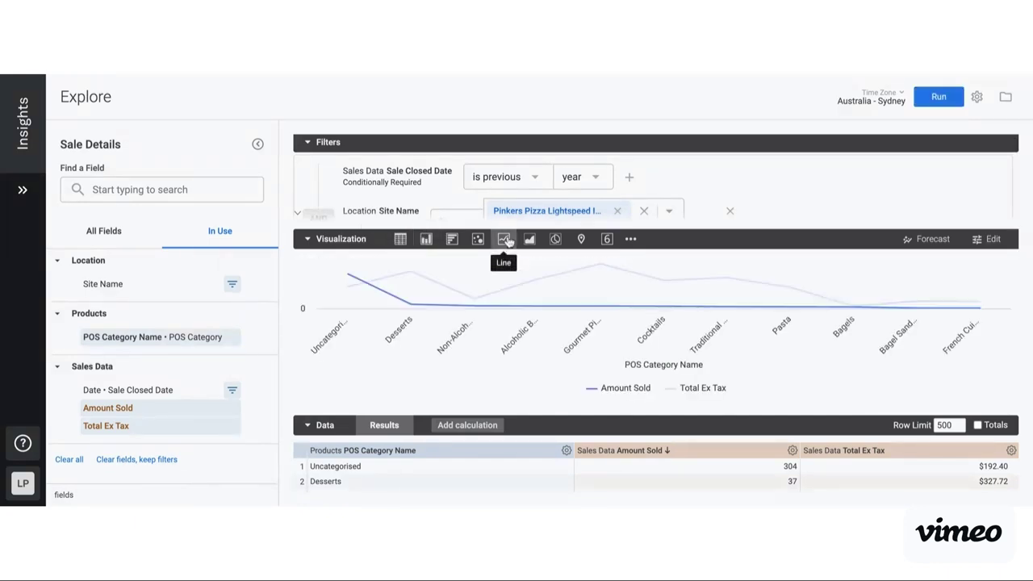
# - Show Amount Sold per POS category as a pie chart, removing the Total Ex Tax measure and rerunning the report
pyautogui.click(557, 240)
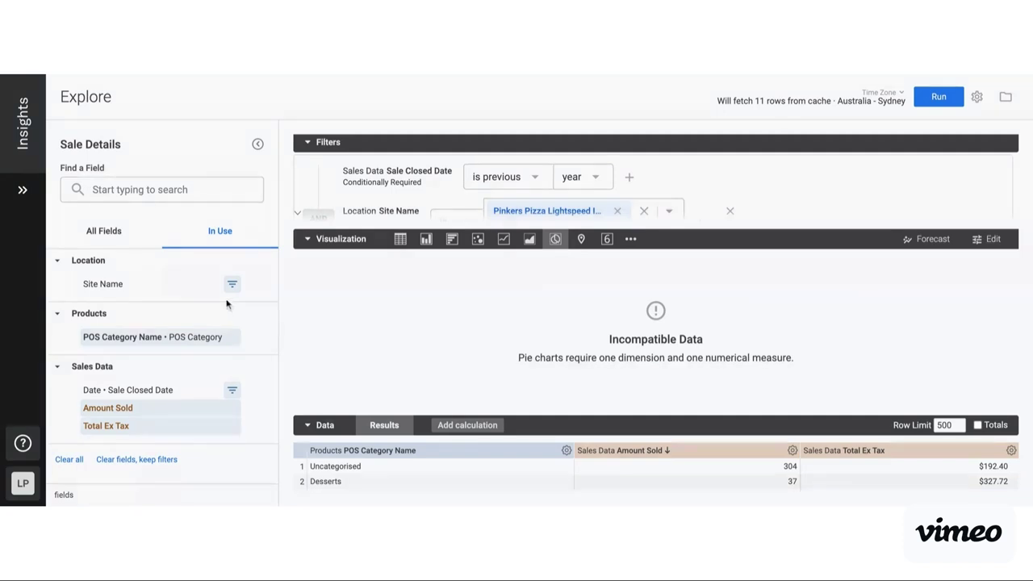
pyautogui.click(156, 430)
pyautogui.click(936, 97)
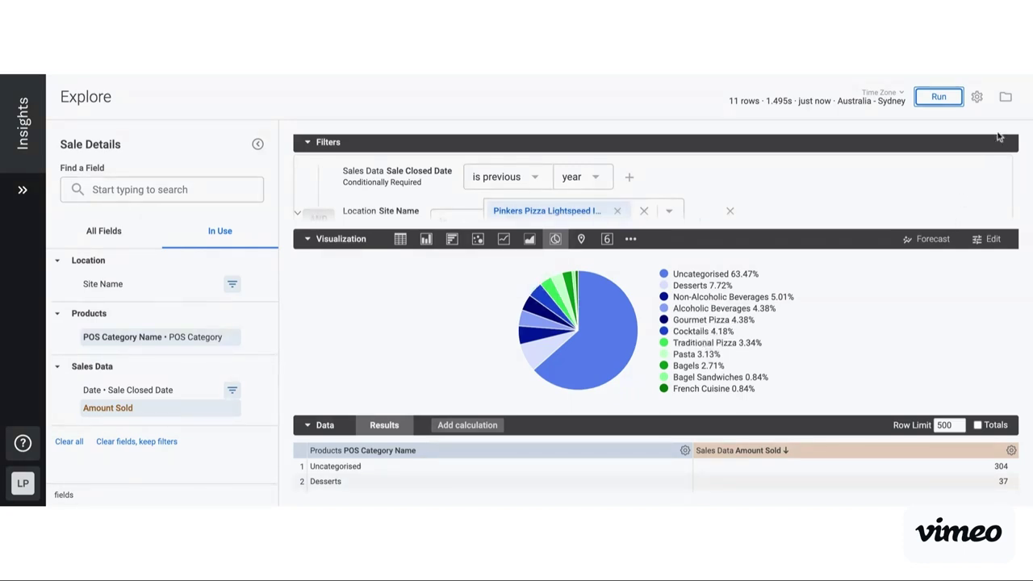
pyautogui.click(977, 98)
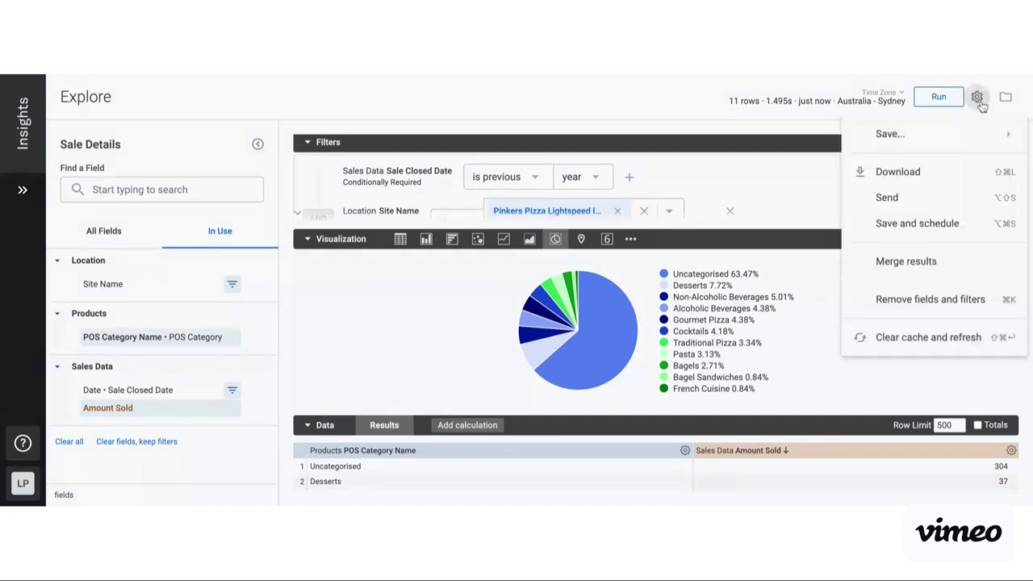
pyautogui.moveTo(968, 130)
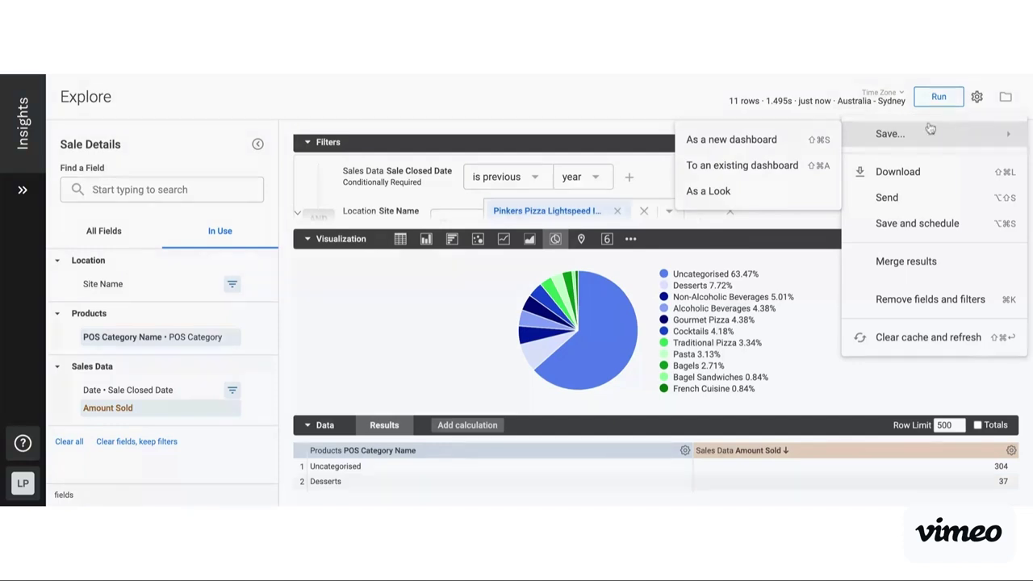
pyautogui.click(813, 167)
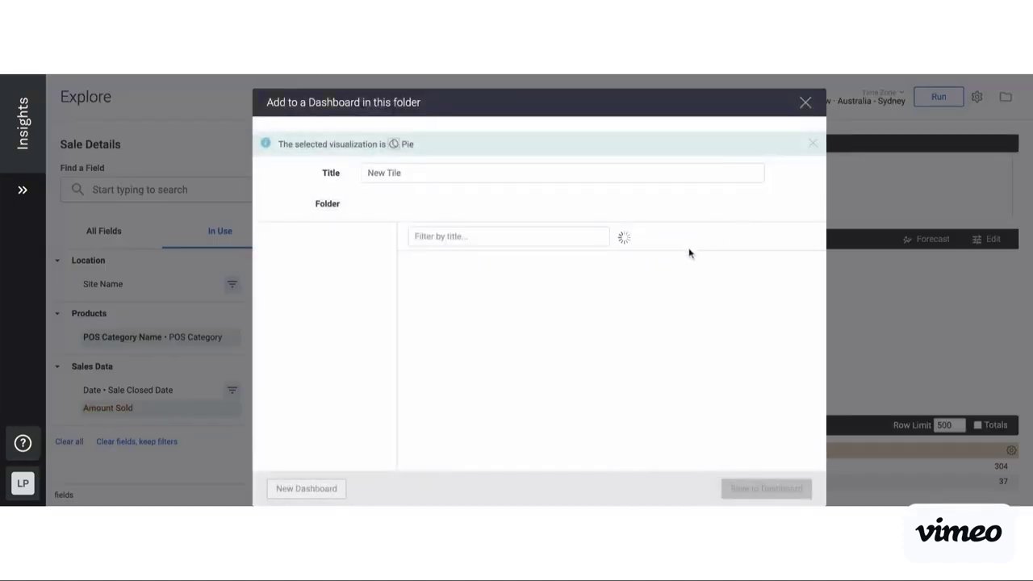
pyautogui.click(331, 257)
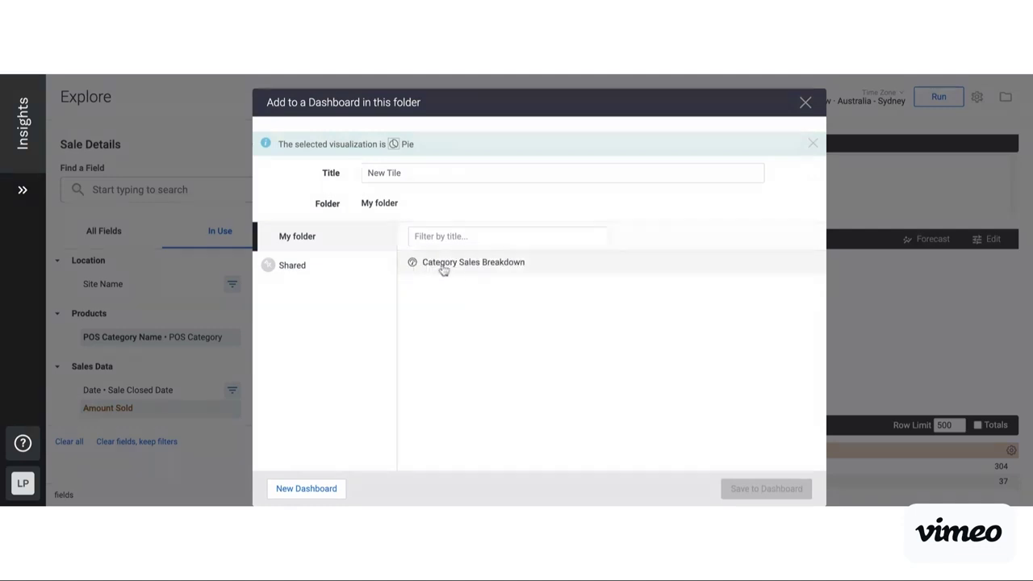
pyautogui.click(494, 268)
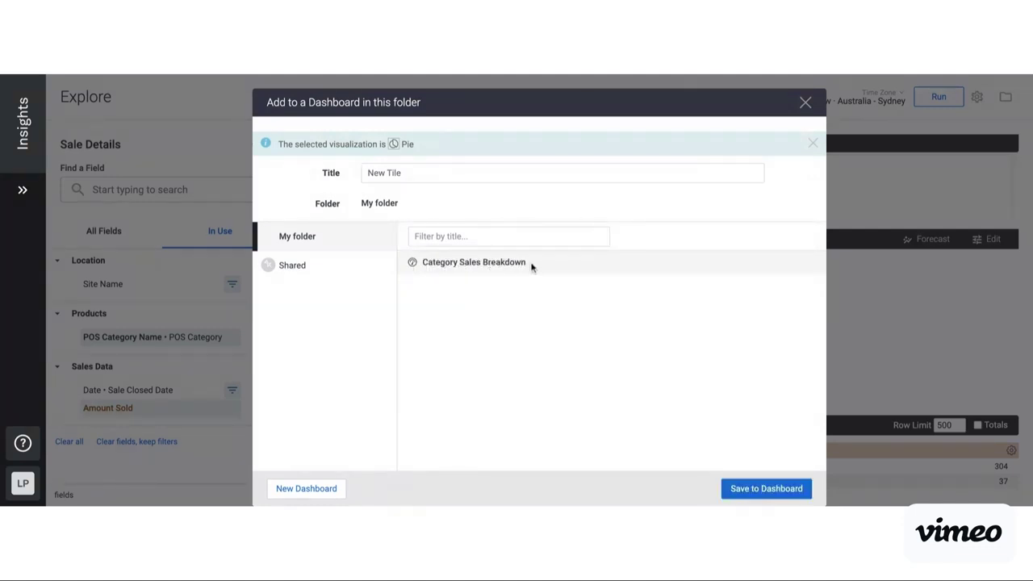
pyautogui.click(805, 105)
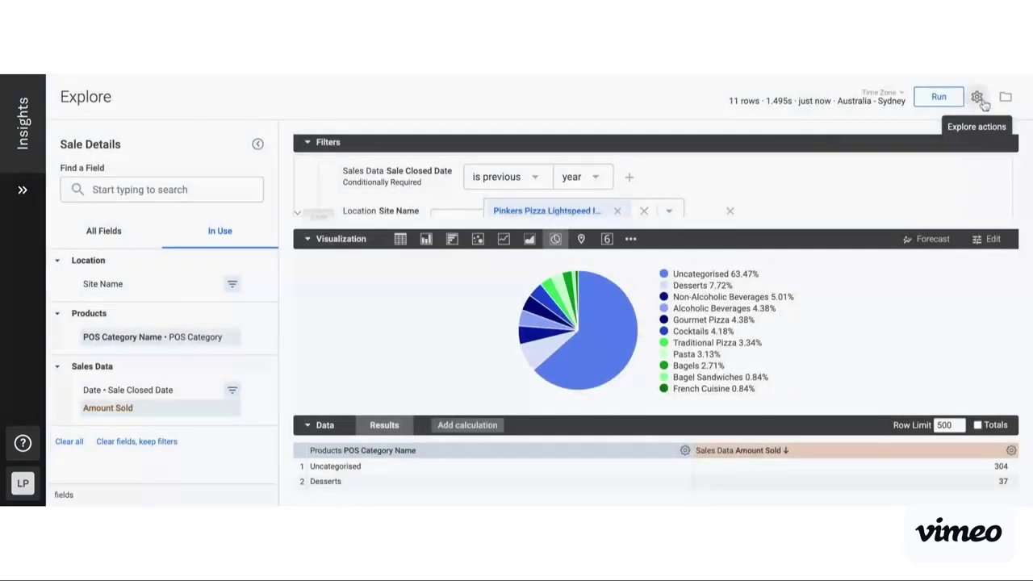
# - Save the report as a new dashboard titled "Category Sales Last year" in My folder, and open that dashboard
pyautogui.click(977, 98)
pyautogui.moveTo(935, 139)
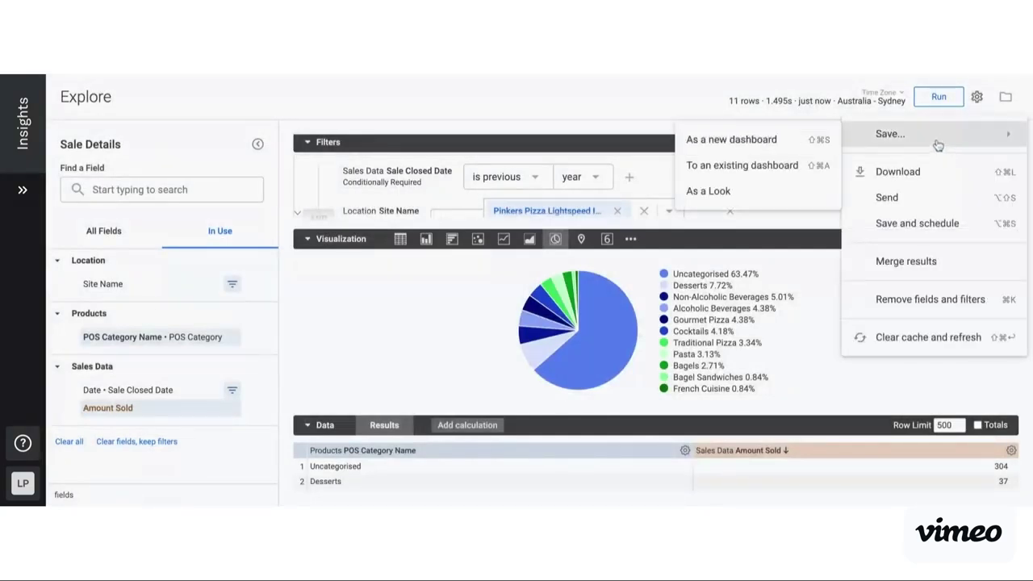
pyautogui.click(743, 144)
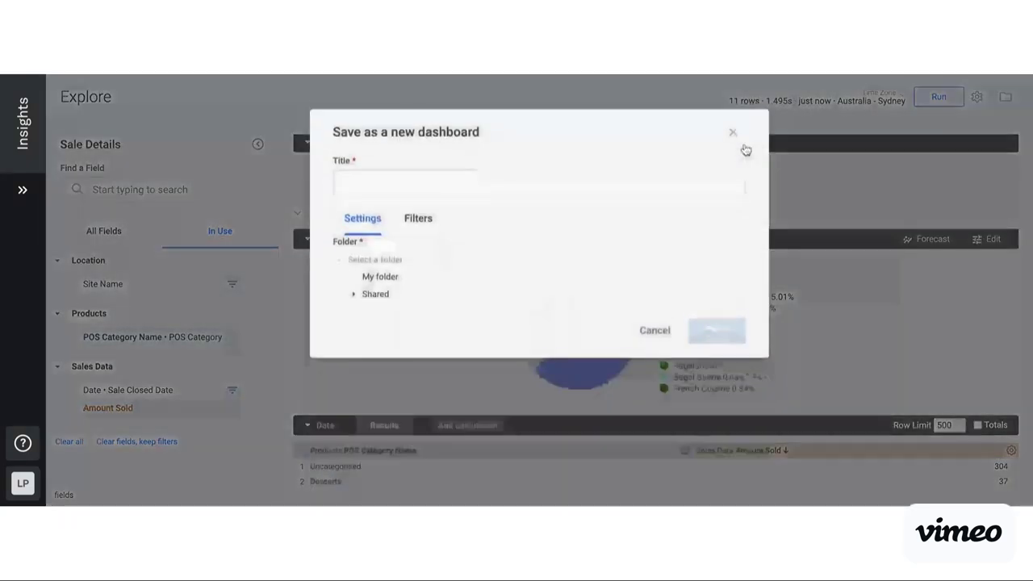
pyautogui.click(382, 274)
pyautogui.click(465, 172)
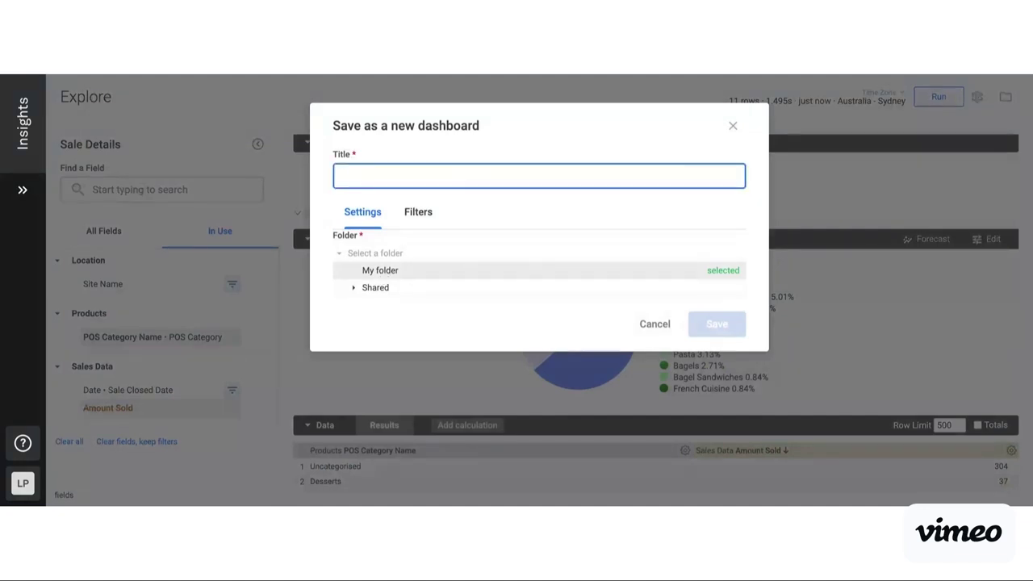
pyautogui.write('Ctego')
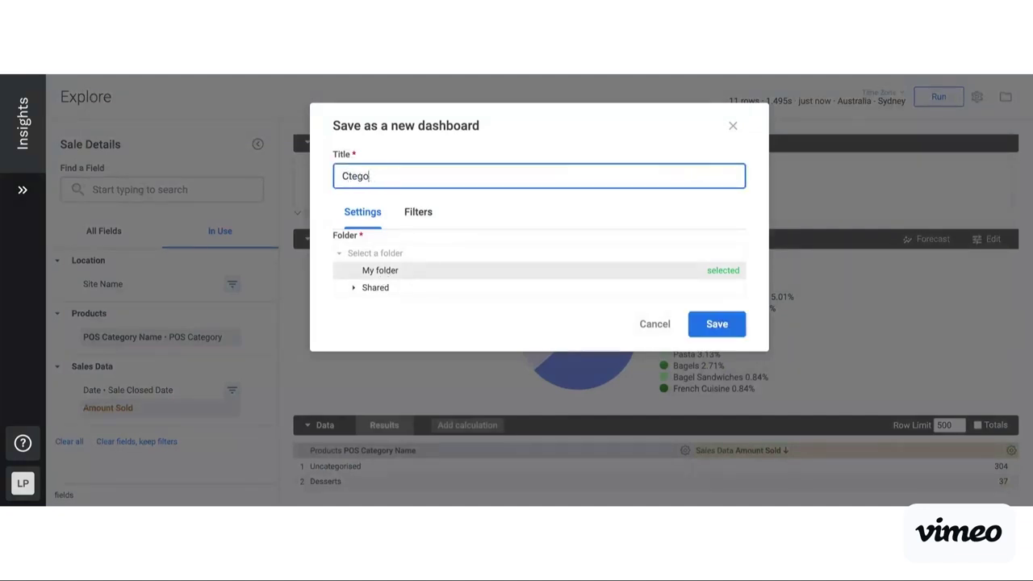
pyautogui.write('ate')
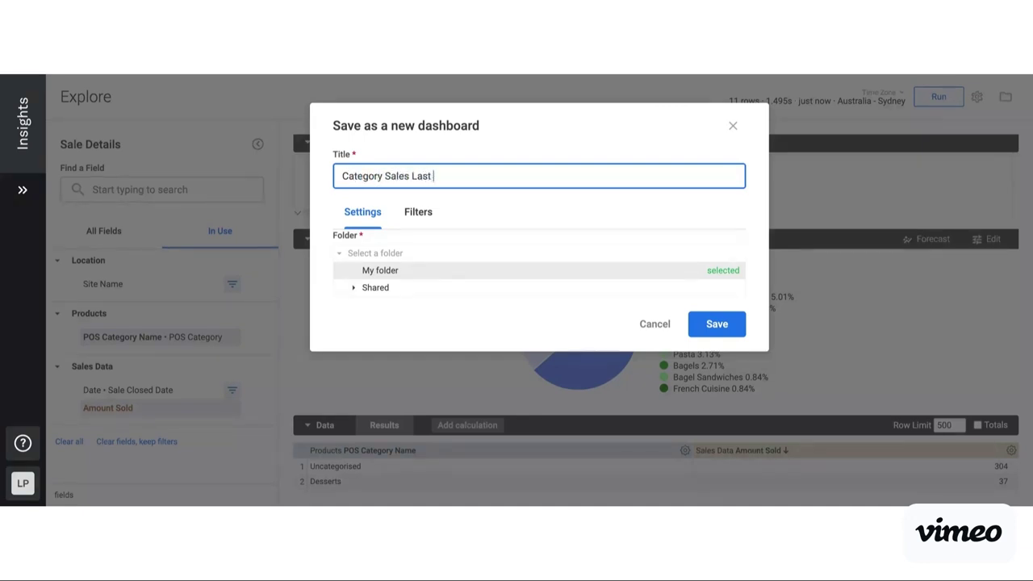
pyautogui.click(729, 327)
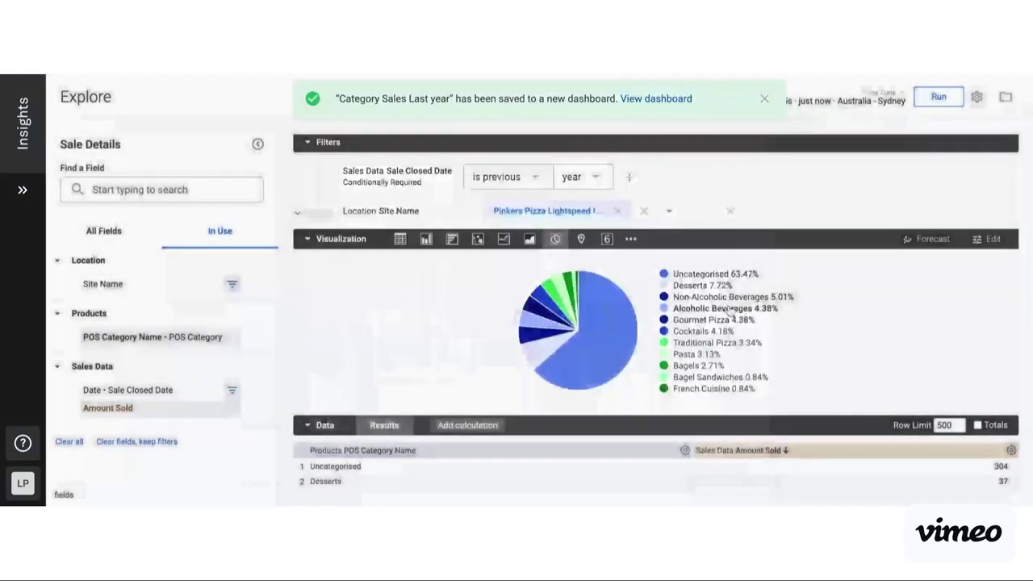
pyautogui.click(664, 107)
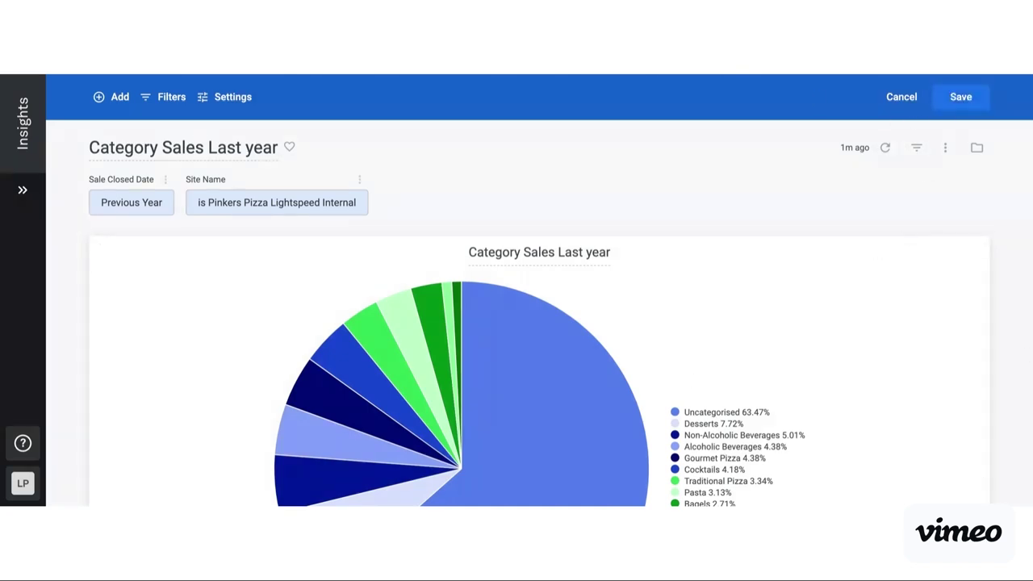
# - Look over the Sale Closed Date filter's preset periods and the dashboard's pie chart
pyautogui.click(150, 202)
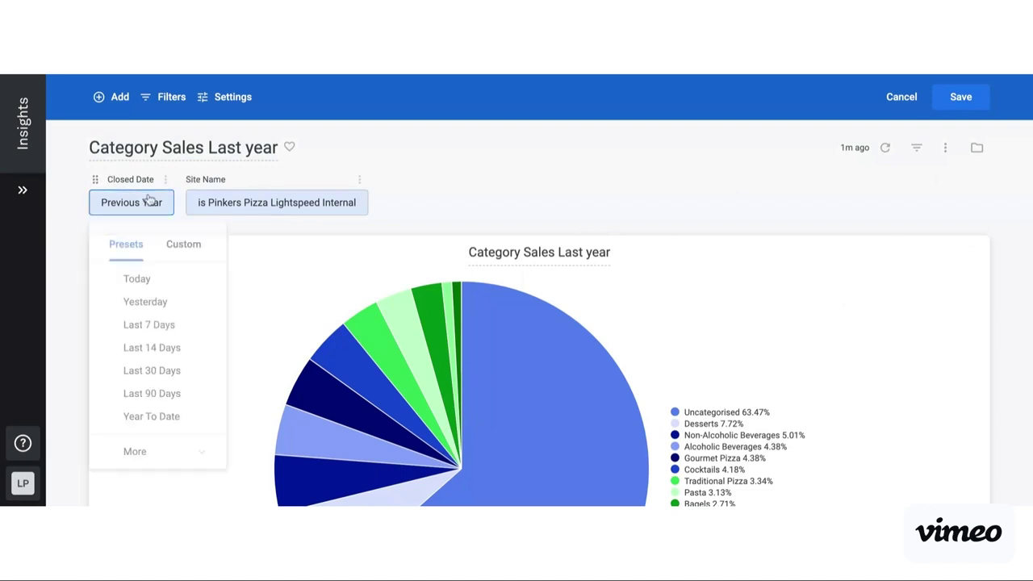
pyautogui.click(452, 184)
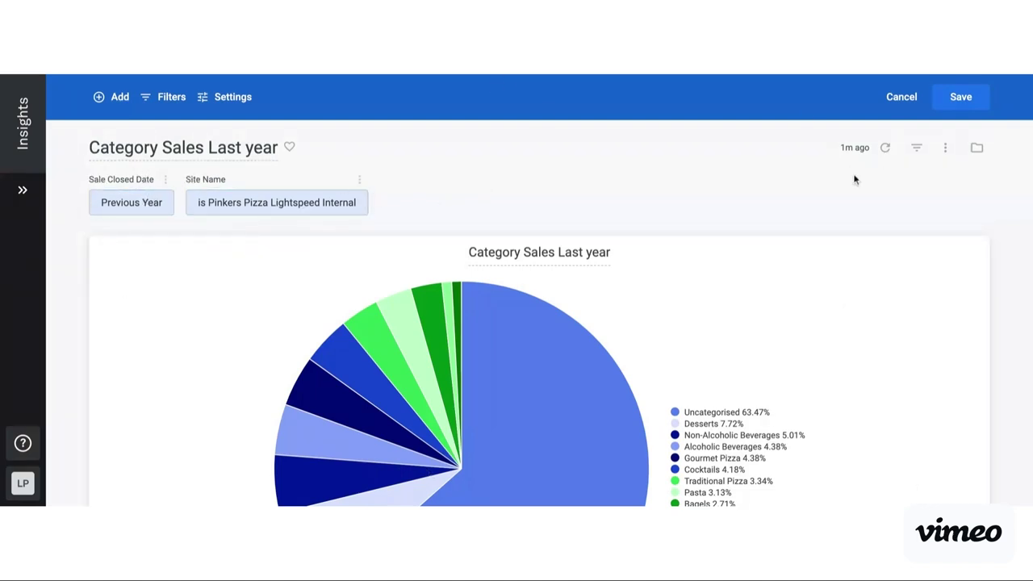
pyautogui.moveTo(579, 432)
pyautogui.scroll(-3, 298, 261)
pyautogui.scroll(3, 298, 261)
# - Change the Site Name filter's default value to "Kounta Cafe HQ -Internal Test" and refresh the dashboard
pyautogui.click(361, 180)
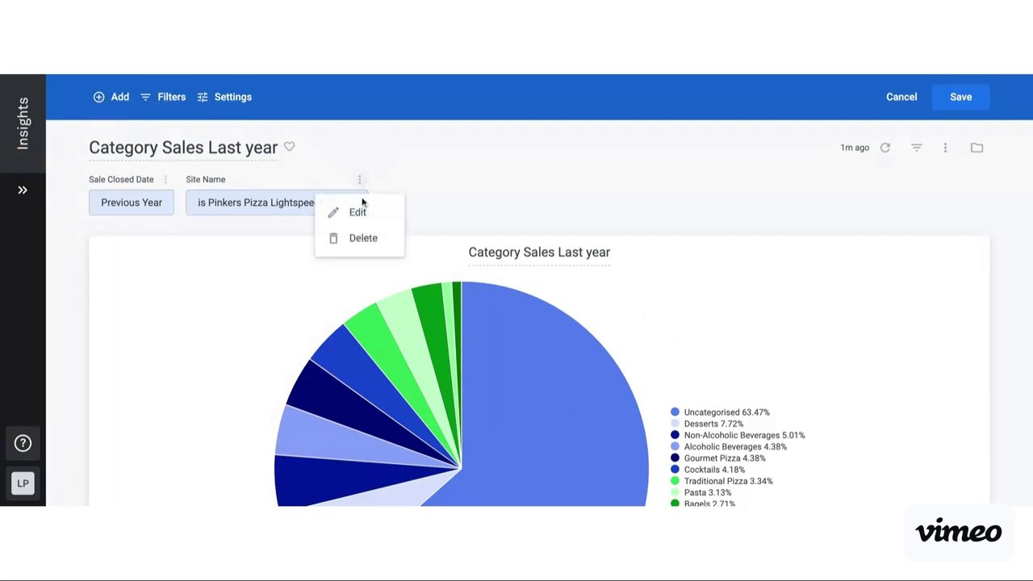
pyautogui.click(358, 213)
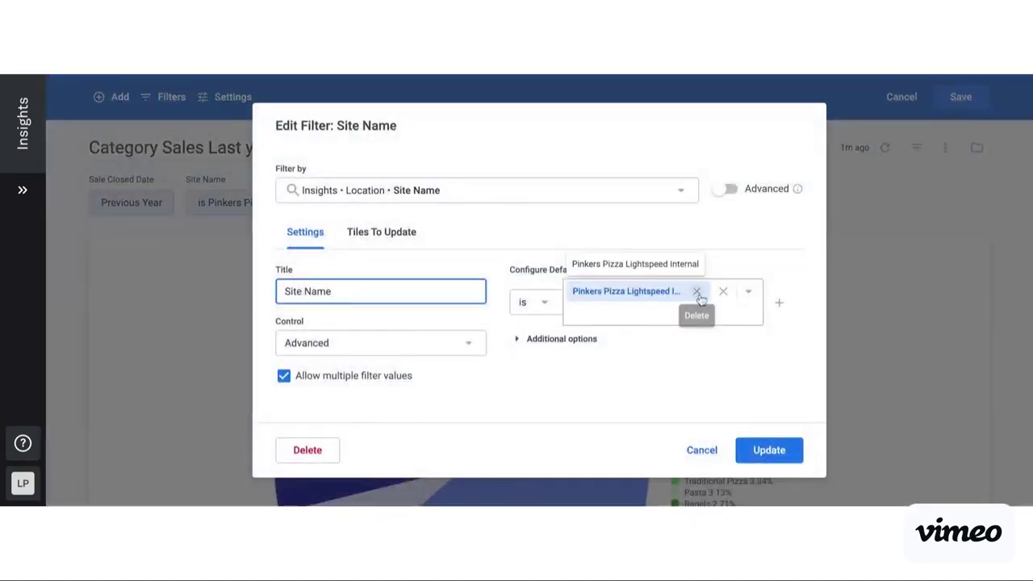
pyautogui.click(696, 296)
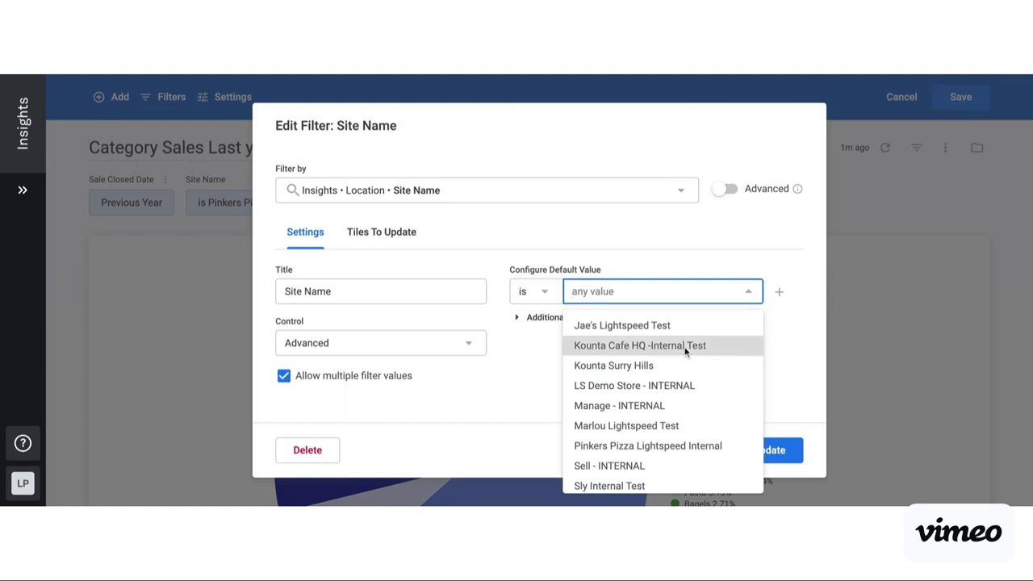
pyautogui.click(684, 347)
pyautogui.click(771, 450)
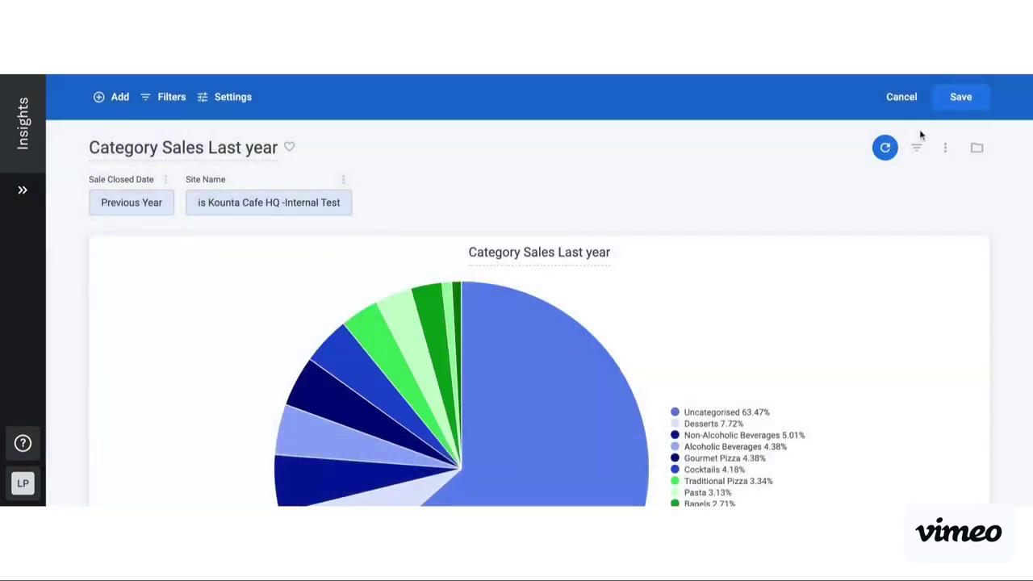
pyautogui.click(884, 147)
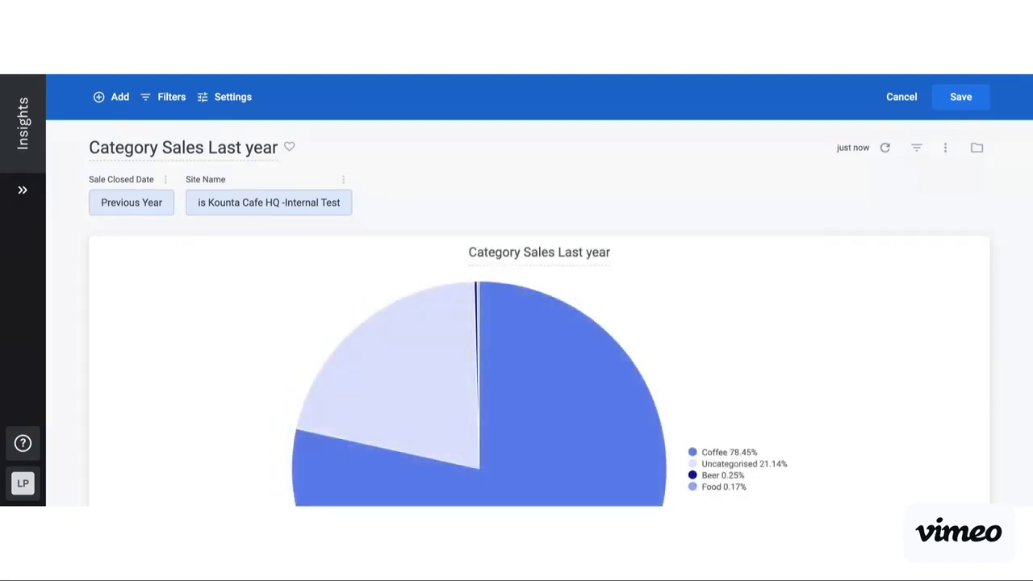
# - Review the refreshed category pie chart and save the dashboard changes
pyautogui.scroll(-3, 842, 326)
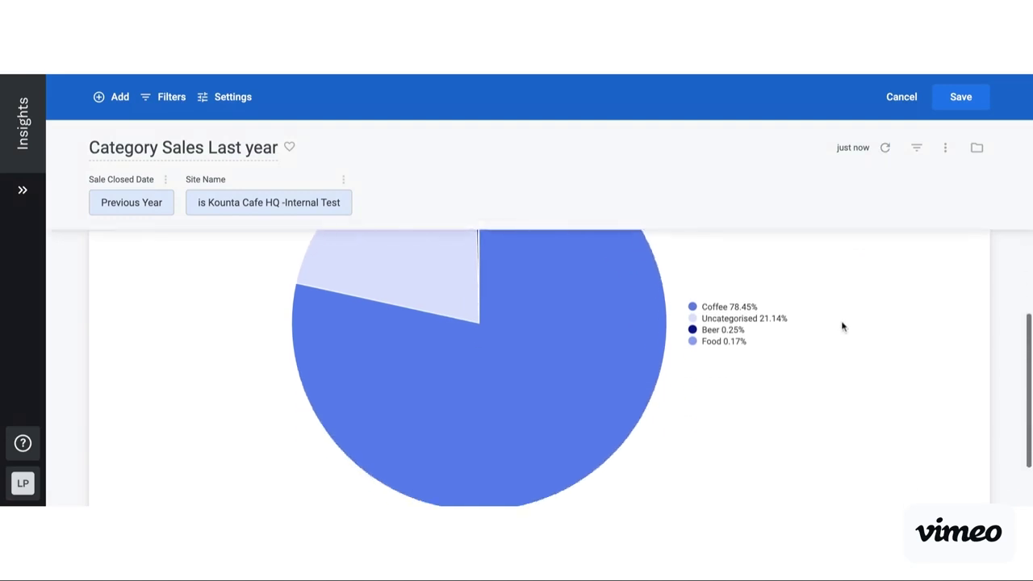
pyautogui.scroll(1, 737, 367)
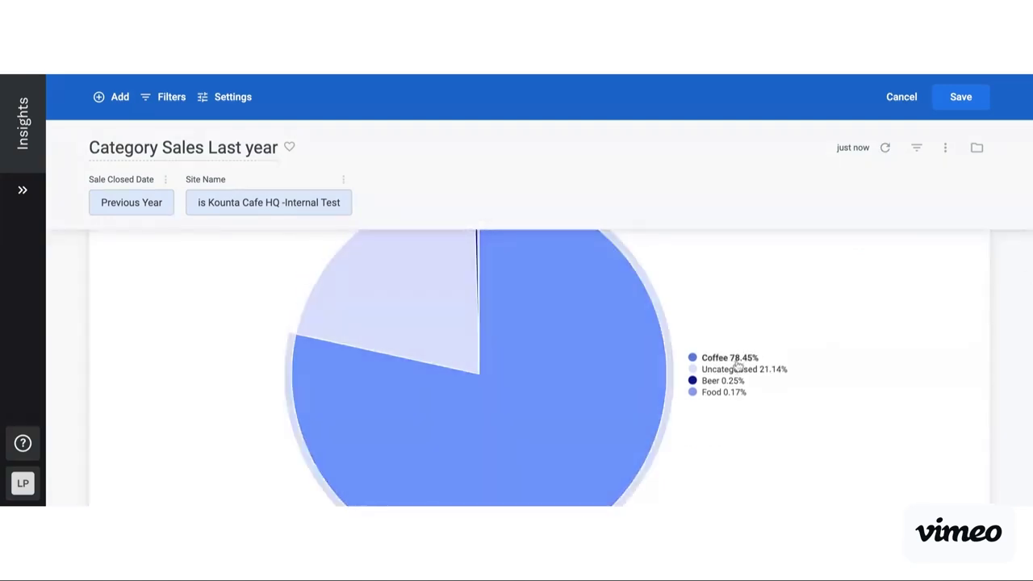
pyautogui.scroll(2, 737, 367)
pyautogui.click(969, 96)
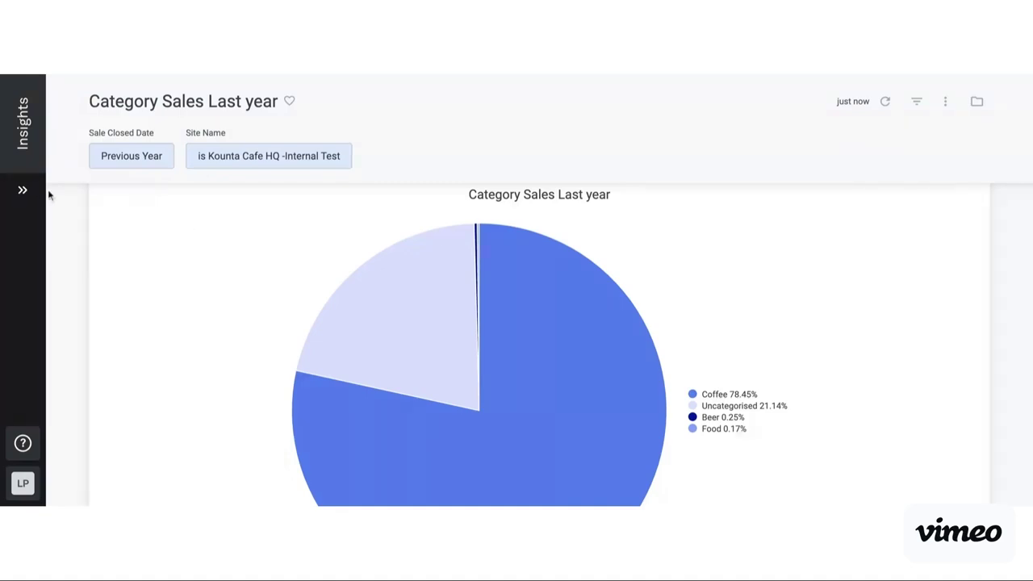
# - Expand the Insights navigation and locate the My Reports section where personal dashboards are kept
pyautogui.click(23, 190)
pyautogui.scroll(-5, 48, 307)
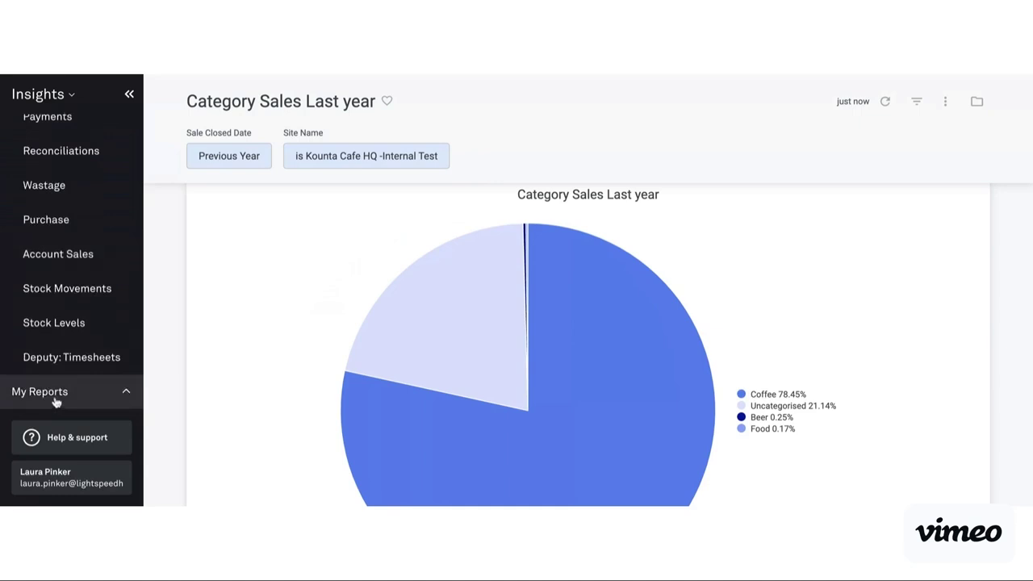
pyautogui.scroll(-1, 55, 401)
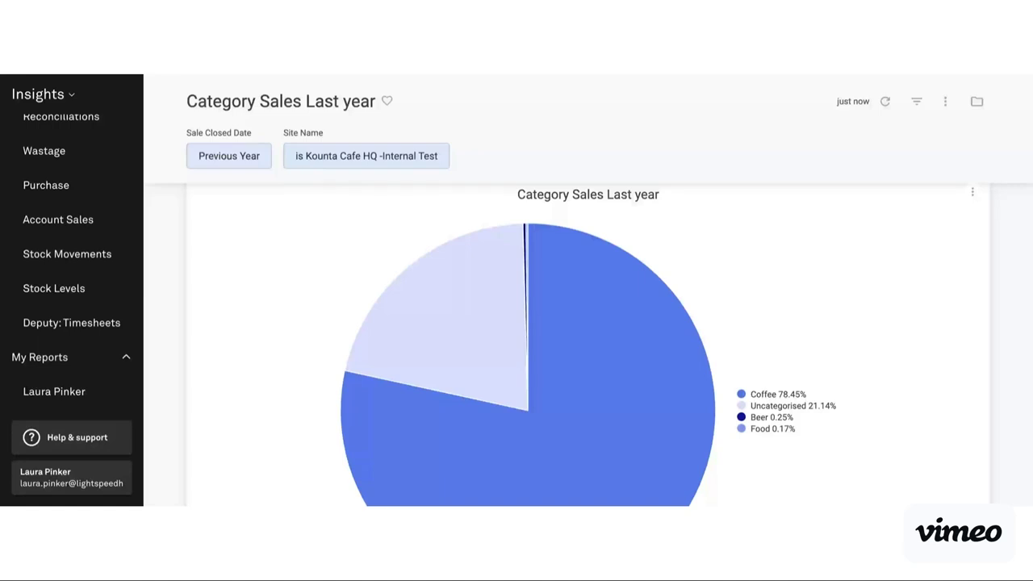
pyautogui.scroll(1, 790, 335)
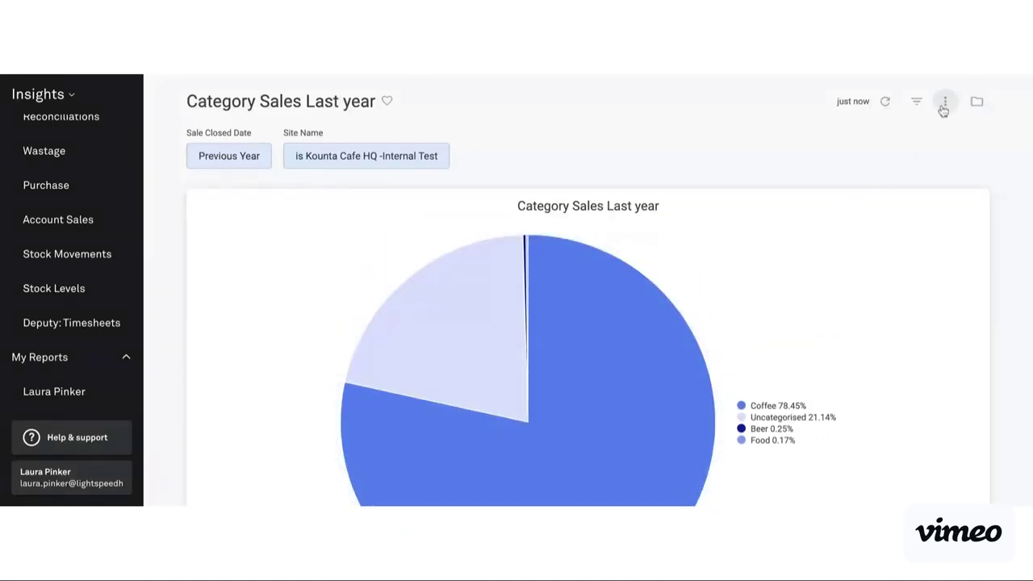
# - Put the dashboard into edit mode and duplicate the Category Sales Last year pie chart tile
pyautogui.click(944, 105)
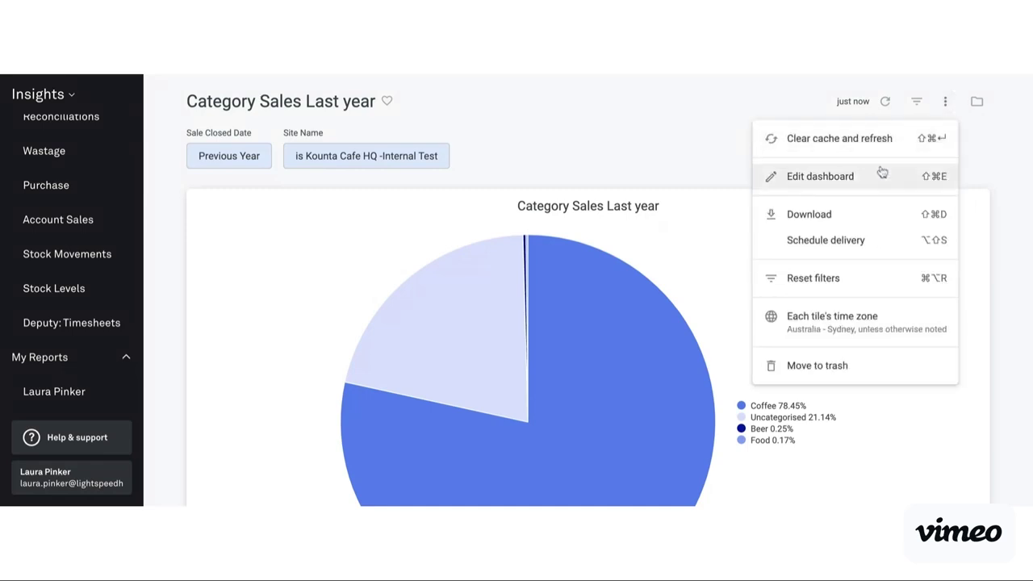
pyautogui.click(882, 175)
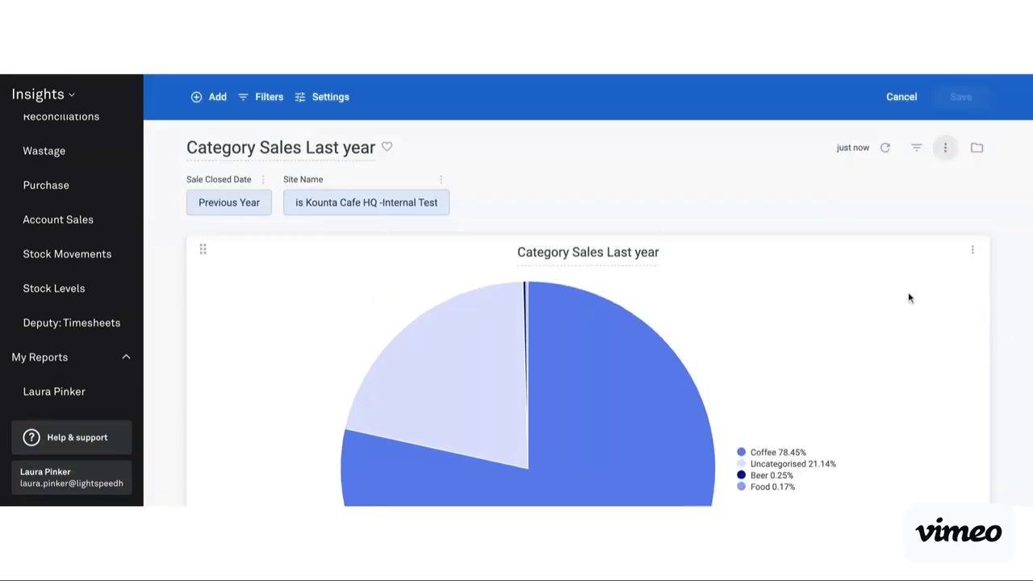
pyautogui.click(973, 251)
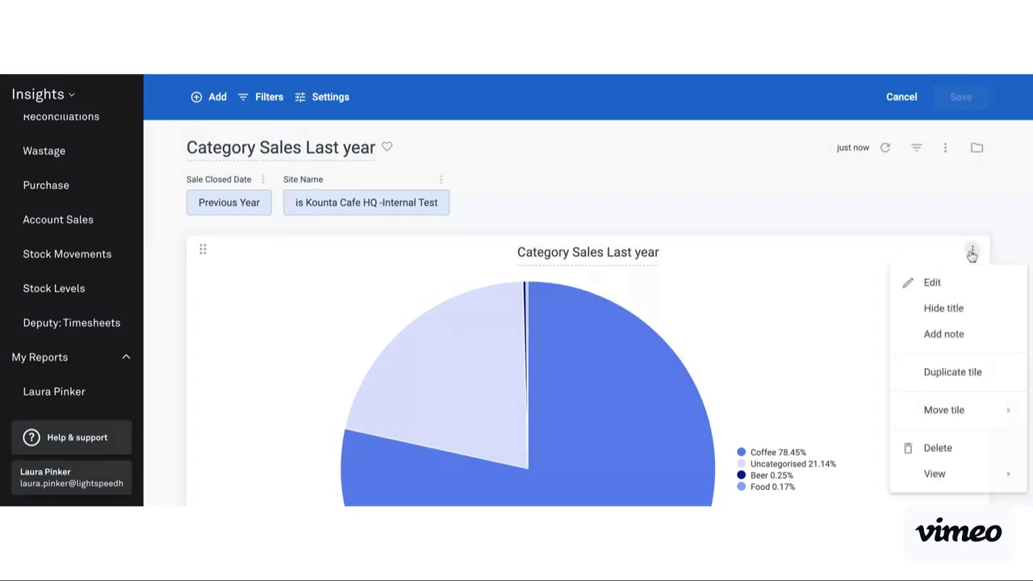
pyautogui.click(965, 379)
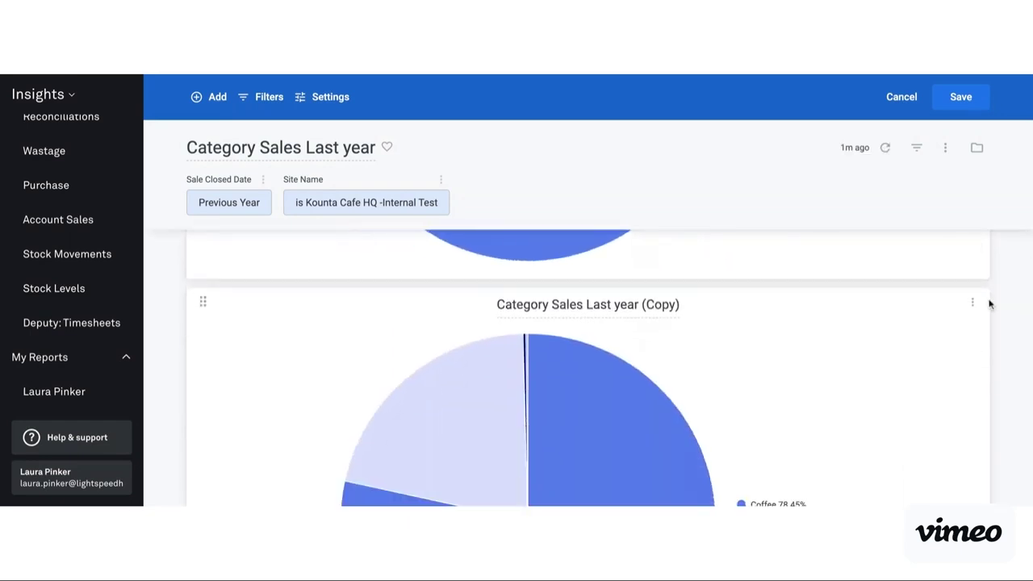
# - Change the duplicated tile's visualization to a table and save the tile
pyautogui.click(975, 303)
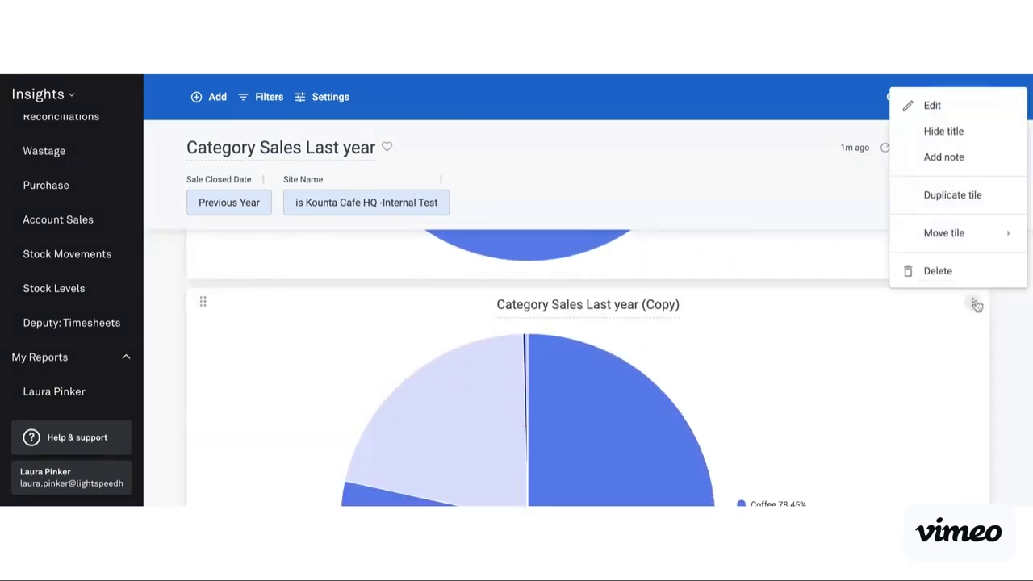
pyautogui.click(928, 102)
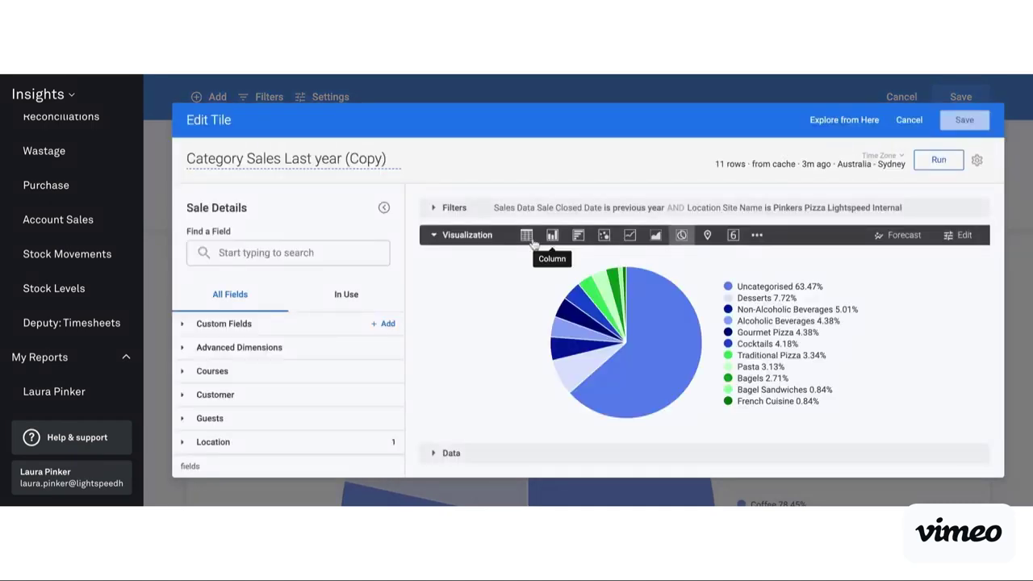
pyautogui.click(526, 236)
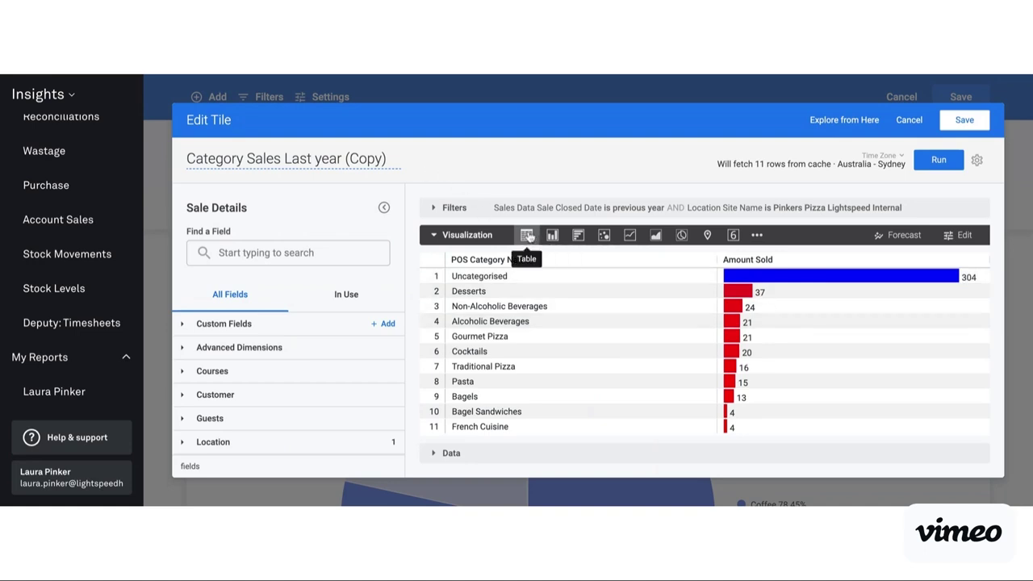
pyautogui.click(965, 121)
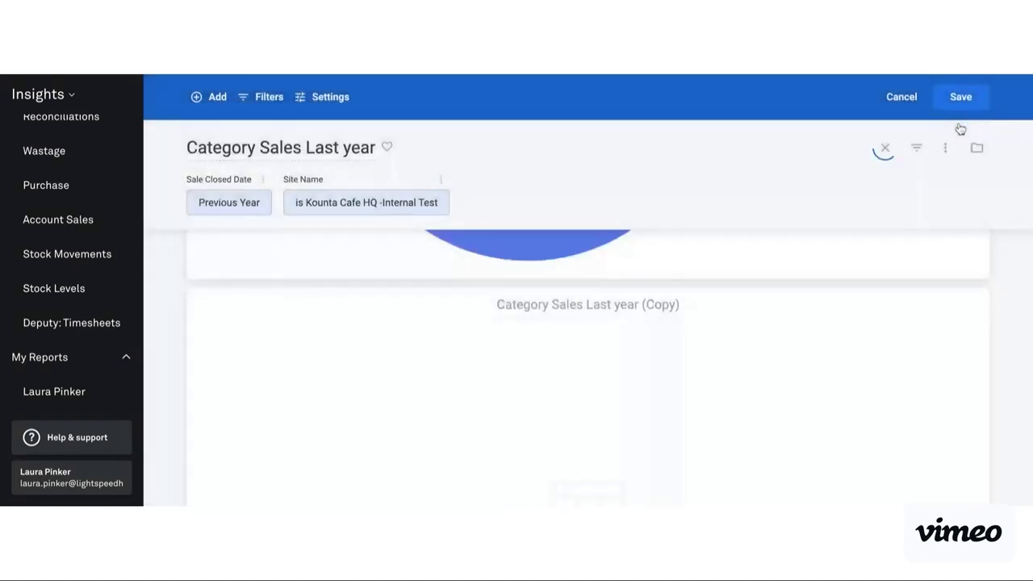
# - Remove the "(Copy)" suffix from the duplicated tile's title, leaving "Category Sales Last year"
pyautogui.doubleClick(676, 304)
pyautogui.hotkey('shift', 'Left')
pyautogui.press('BackSpace')
pyautogui.press('BackSpace')
pyautogui.press('BackSpace')
pyautogui.press('BackSpace')
pyautogui.press('BackSpace')
pyautogui.press('BackSpace')
pyautogui.press('BackSpace')
pyautogui.press('BackSpace')
pyautogui.press('BackSpace')
pyautogui.press('BackSpace')
pyautogui.press('BackSpace')
pyautogui.press('BackSpace')
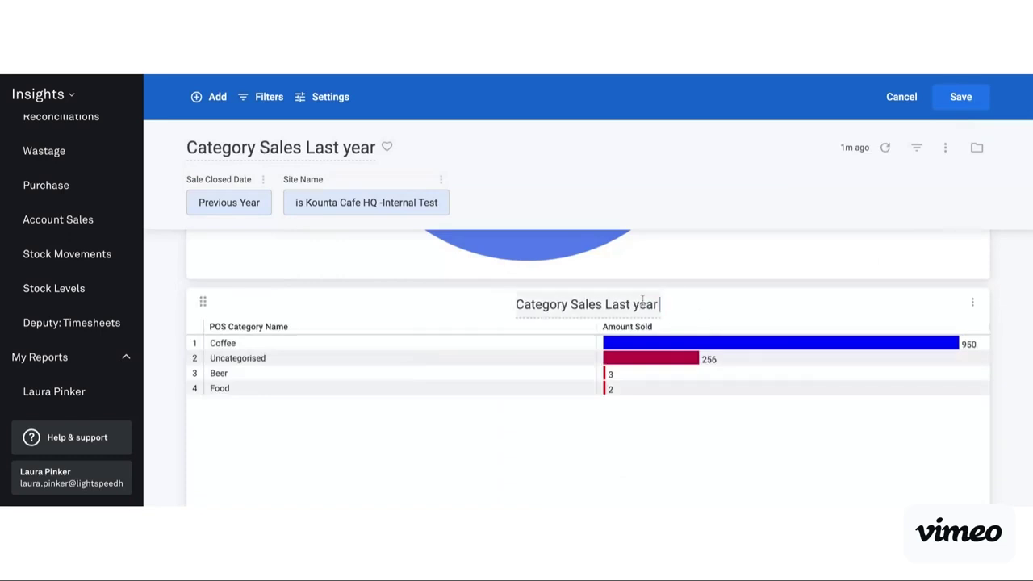
# - Retitle the duplicated table tile "Amount Sold" and save the dashboard edits
pyautogui.press('BackSpace')
pyautogui.press('BackSpace')
pyautogui.press('BackSpace')
pyautogui.press('BackSpace')
pyautogui.press('BackSpace')
pyautogui.press('BackSpace')
pyautogui.press('BackSpace')
pyautogui.press('BackSpace')
pyautogui.press('BackSpace')
pyautogui.press('BackSpace')
pyautogui.press('BackSpace')
pyautogui.press('BackSpace')
pyautogui.press('BackSpace')
pyautogui.press('BackSpace')
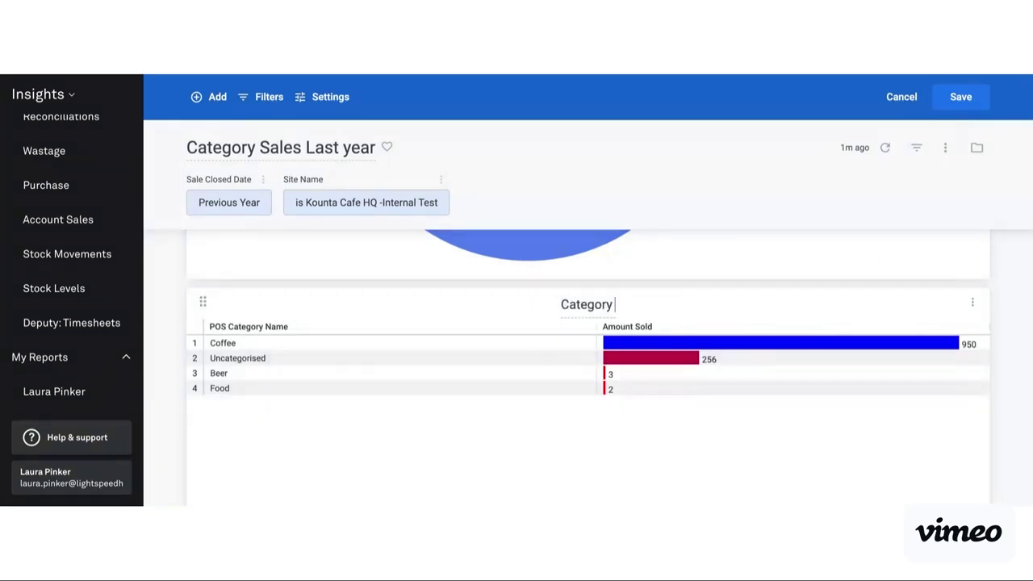
pyautogui.write('S')
pyautogui.press('BackSpace')
pyautogui.write('Amount Sold')
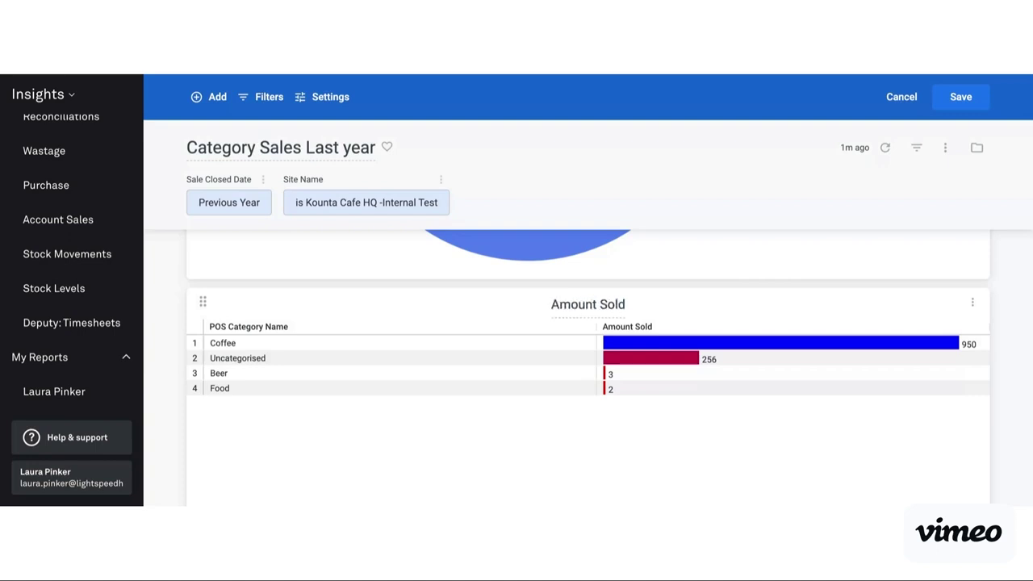
pyautogui.click(961, 104)
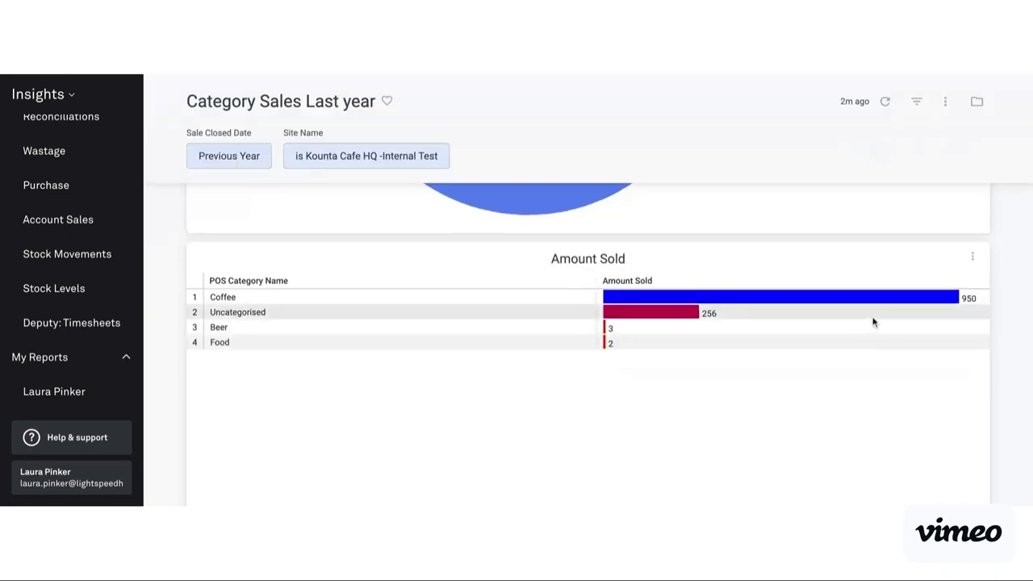
# - Start a scheduled email delivery of the Category Sales Last year dashboard, recurring monthly on the 1st at 07:00
pyautogui.scroll(5, 874, 323)
pyautogui.scroll(-10, 873, 322)
pyautogui.scroll(10, 873, 322)
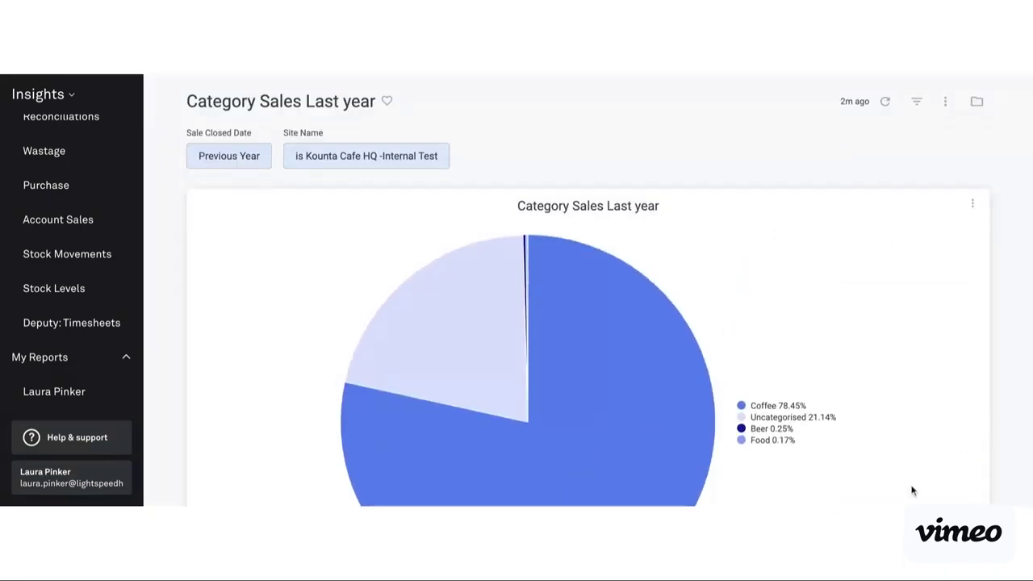
pyautogui.moveTo(650, 326)
pyautogui.click(945, 102)
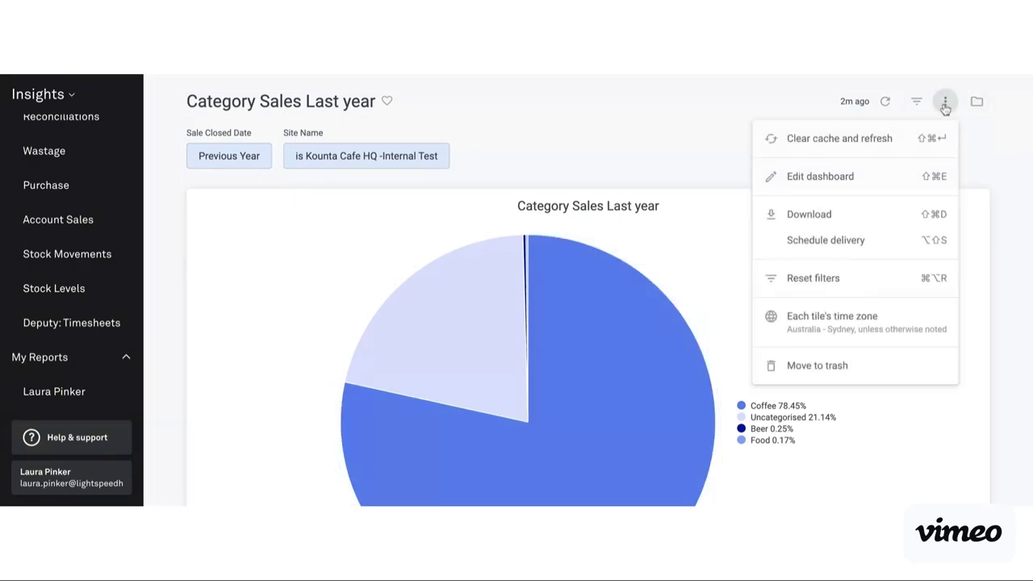
pyautogui.click(878, 242)
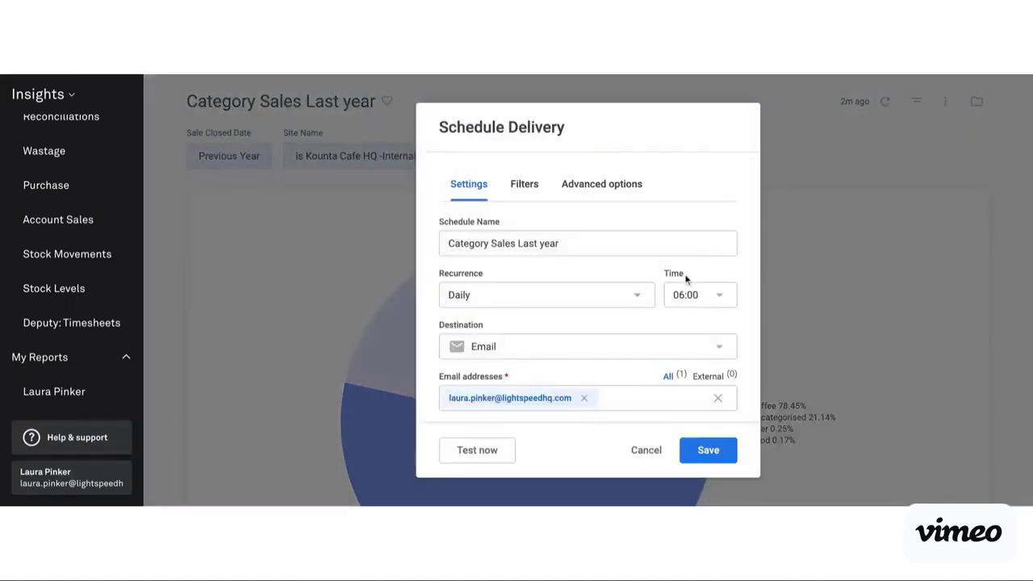
pyautogui.click(545, 298)
pyautogui.click(495, 360)
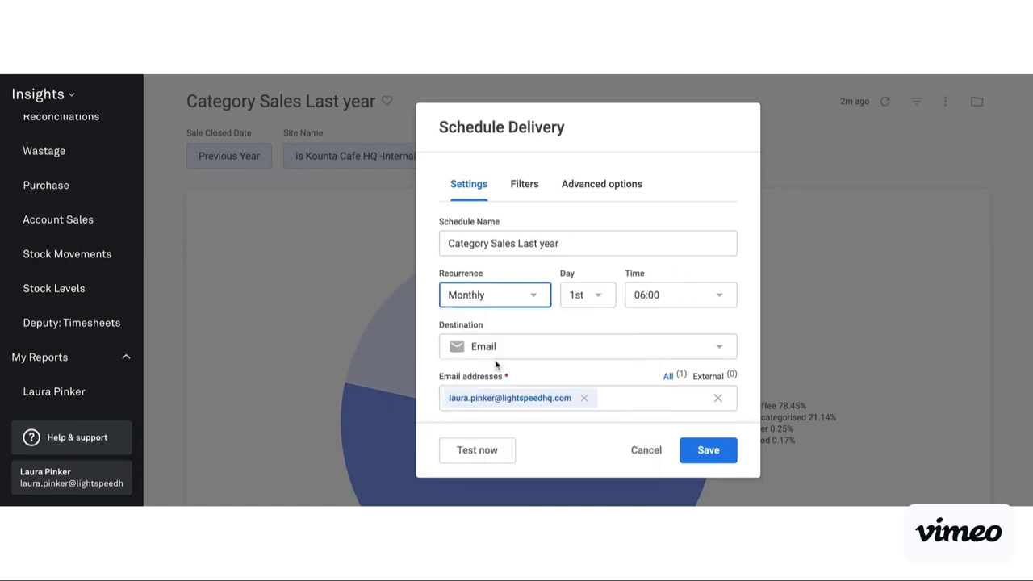
pyautogui.click(689, 295)
pyautogui.scroll(-5, 687, 426)
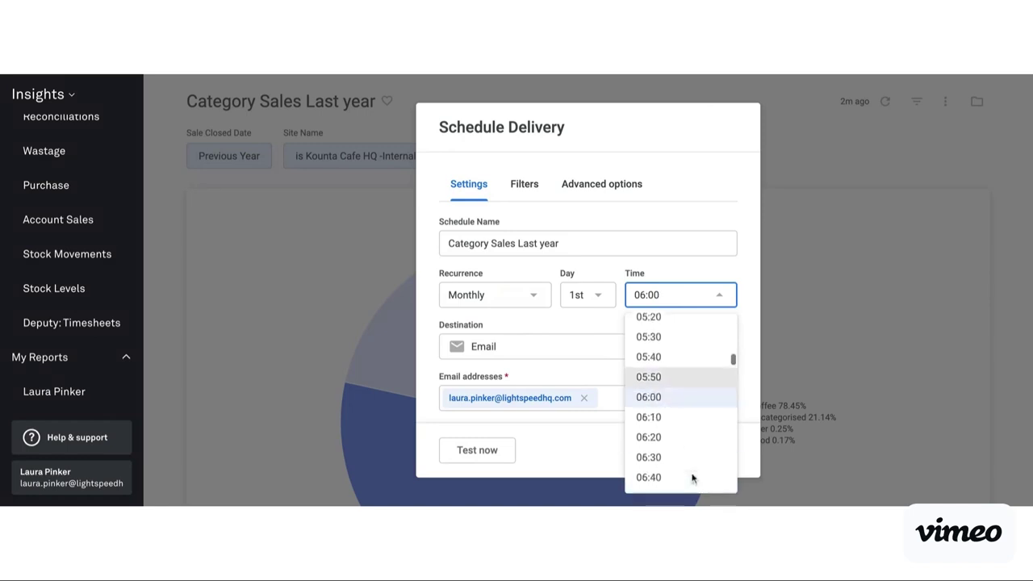
pyautogui.click(650, 421)
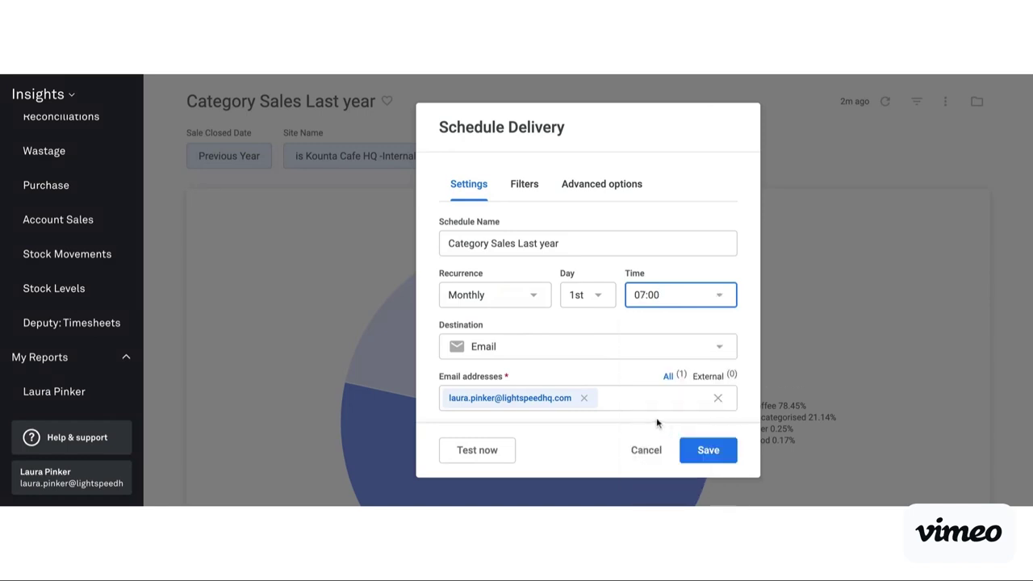
# - Set the scheduled delivery's Sale Closed Date filter to Last 30 Days, save the schedule and close the schedules list
pyautogui.click(525, 197)
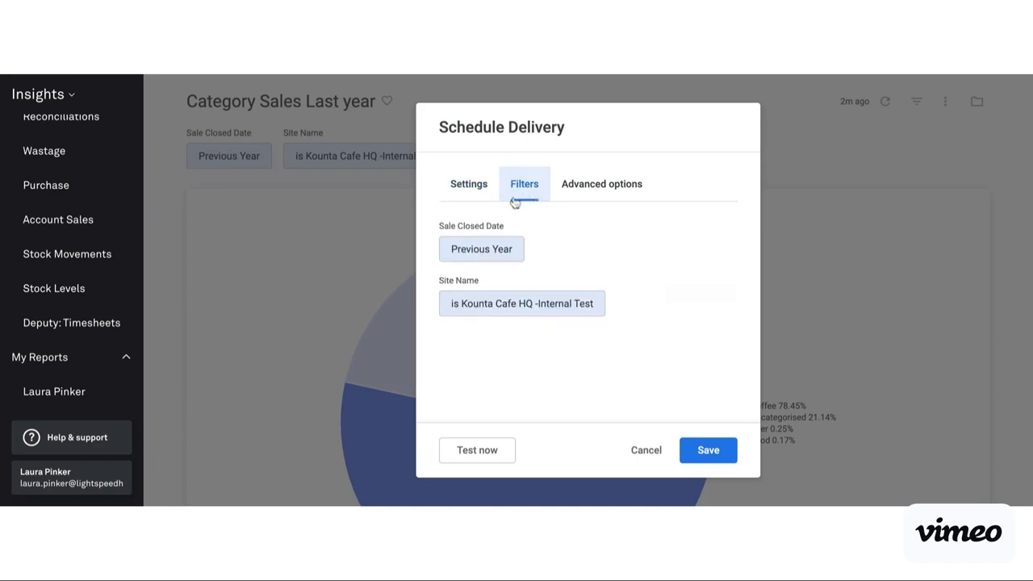
pyautogui.click(498, 255)
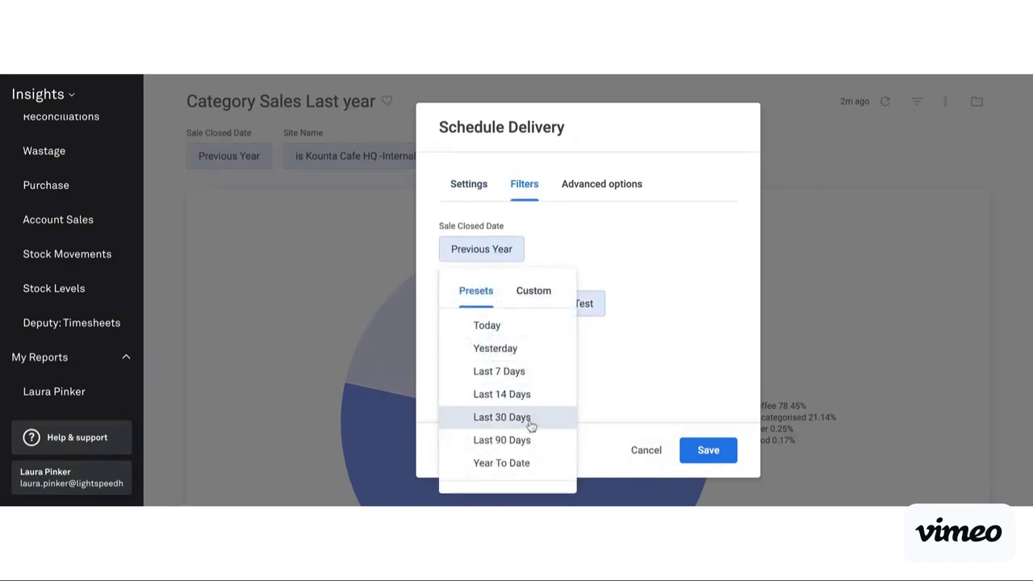
pyautogui.click(502, 418)
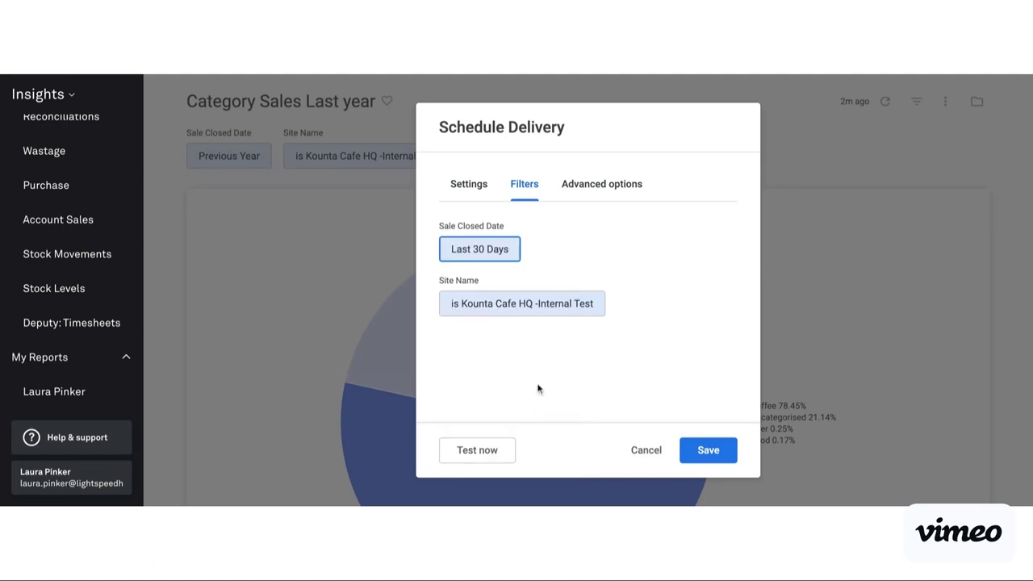
pyautogui.click(721, 454)
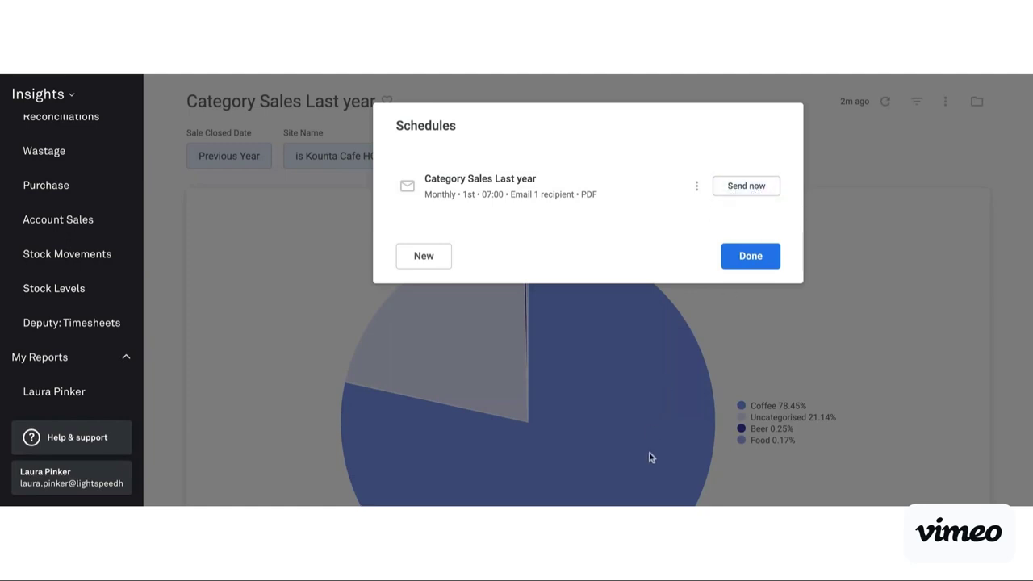
pyautogui.click(751, 257)
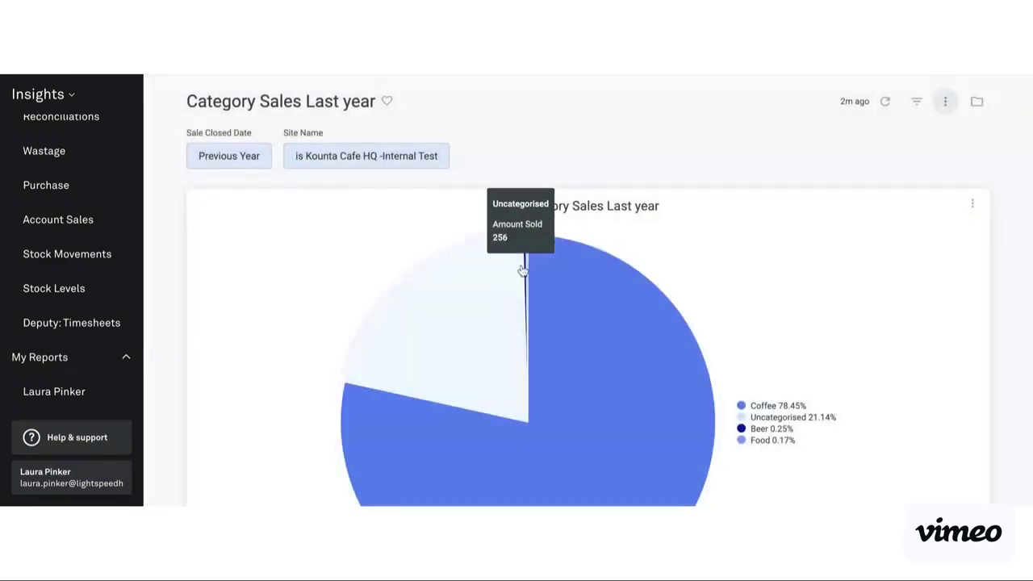
# - Open the Site Summary dashboard from the Site Performance premium reports
pyautogui.scroll(4, 79, 210)
pyautogui.click(79, 206)
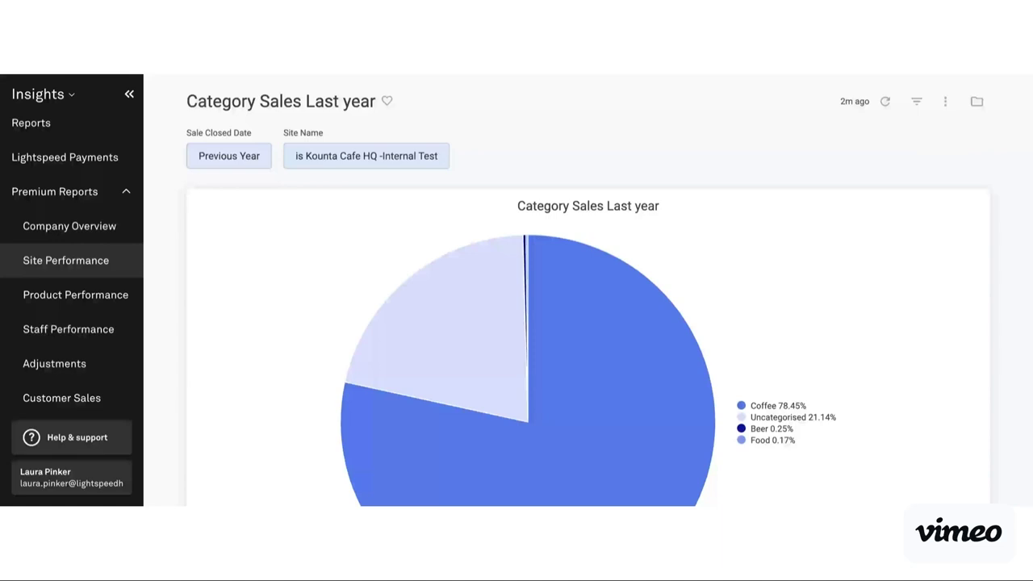
pyautogui.click(99, 269)
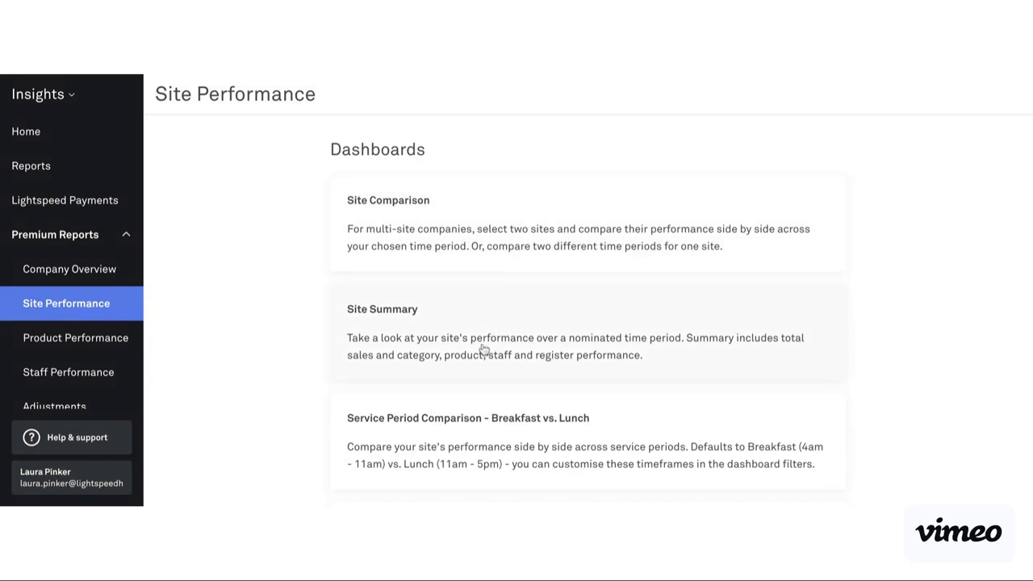
pyautogui.click(483, 349)
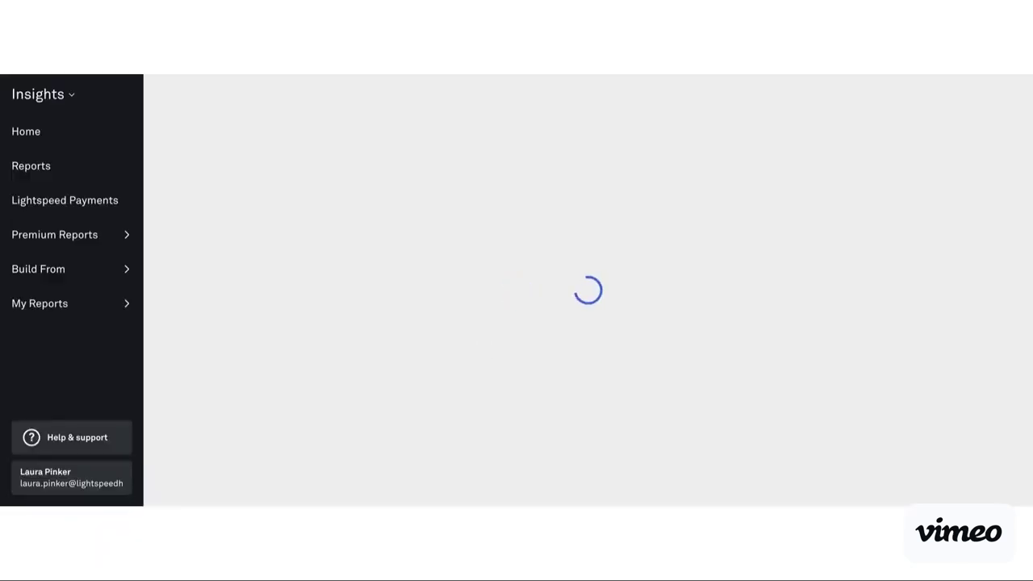
# - Explore from the Hour of Day Performance tile and examine the report's filters and the fields in use
pyautogui.scroll(-2, 834, 365)
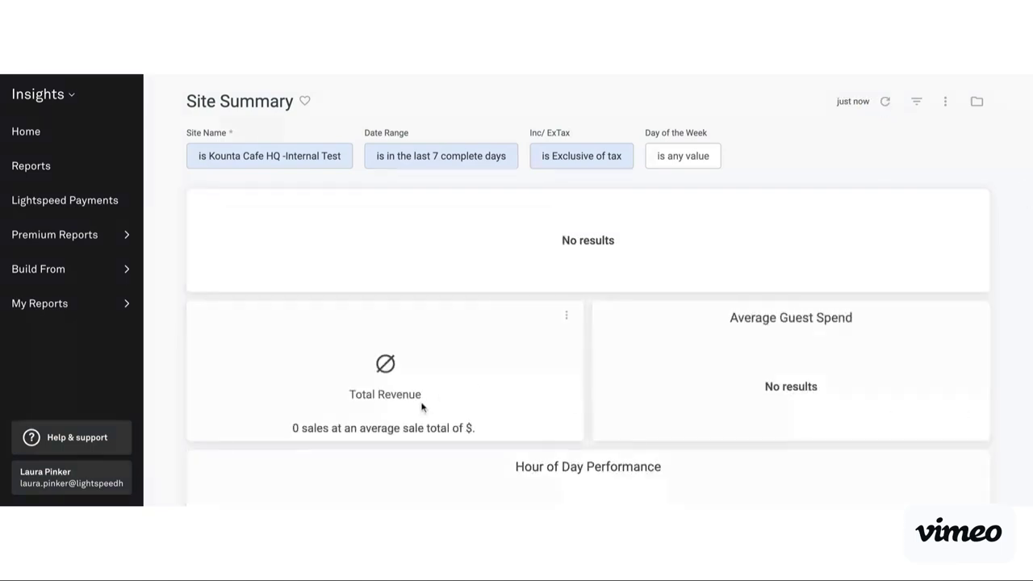
pyautogui.scroll(-4, 479, 293)
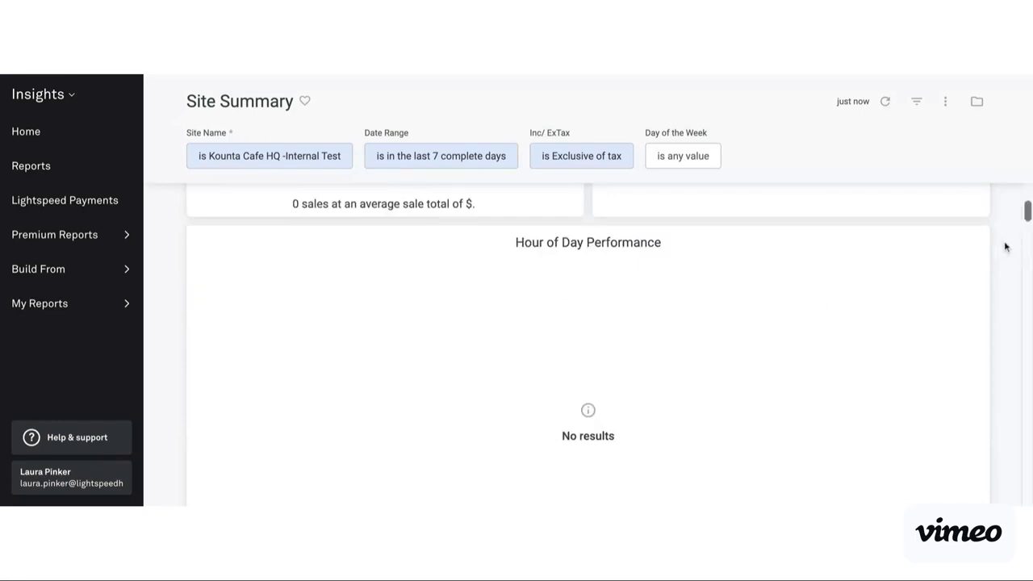
pyautogui.click(973, 242)
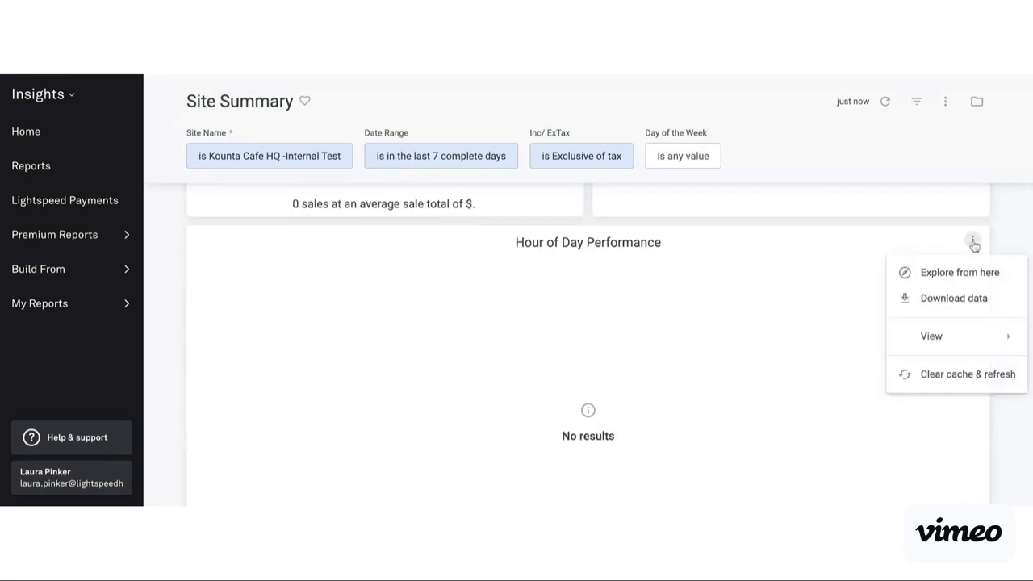
pyautogui.click(941, 274)
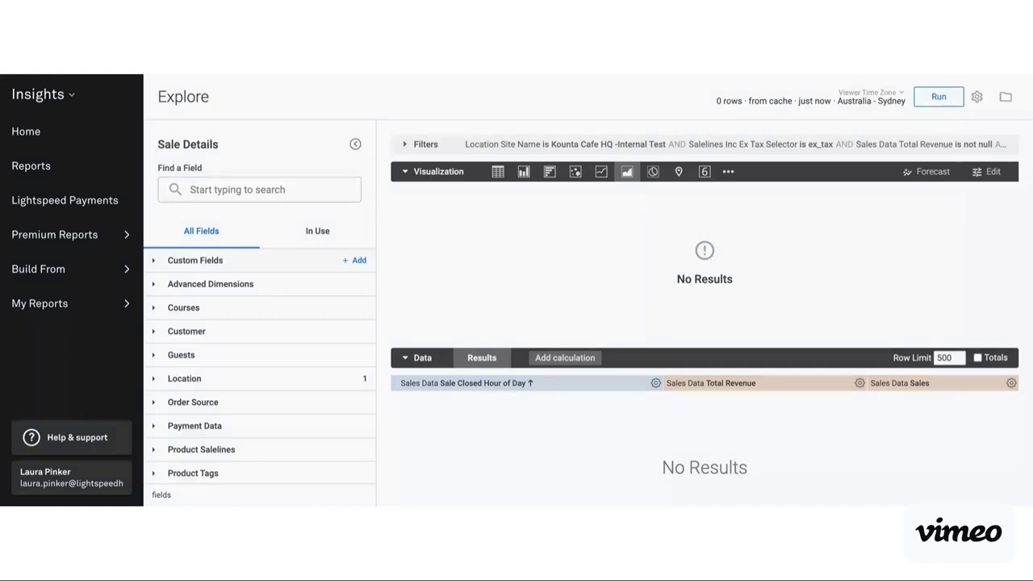
pyautogui.click(756, 147)
pyautogui.scroll(-5, 707, 184)
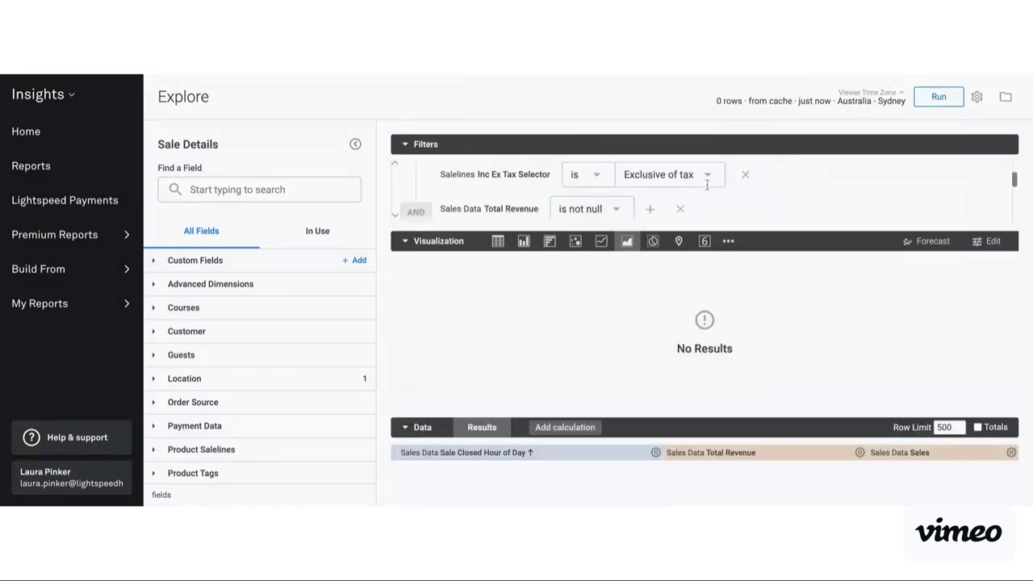
pyautogui.click(317, 231)
pyautogui.scroll(-1, 263, 452)
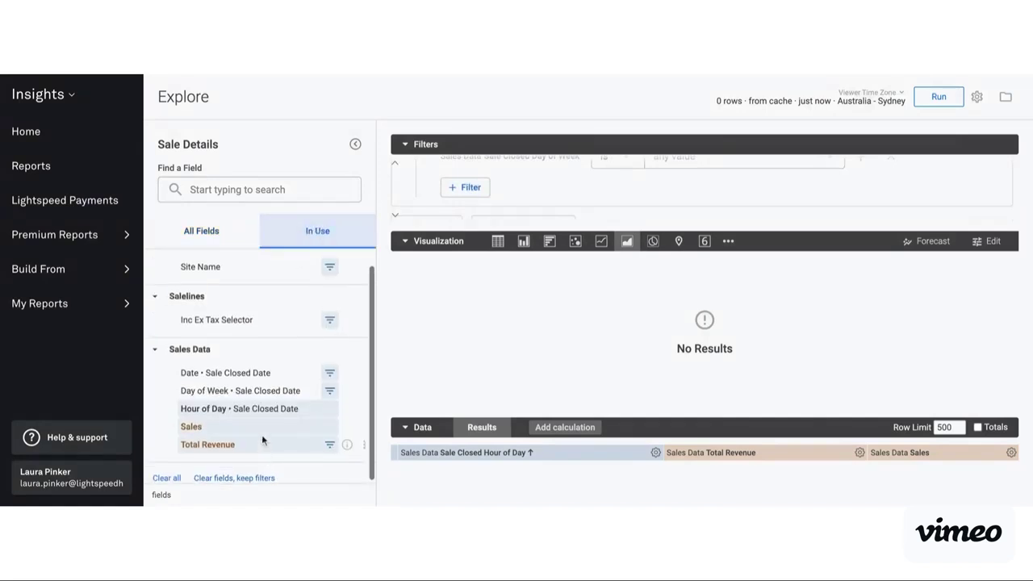
pyautogui.scroll(1, 248, 379)
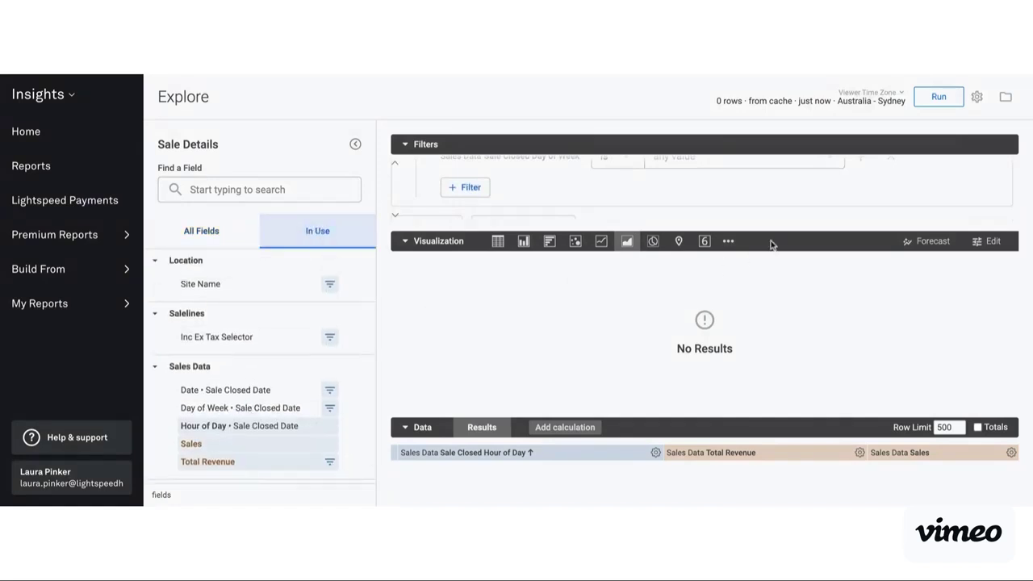
# - Save the exploration to the existing Category Sales Last year dashboard in My folder as a tile titled "Hourly Performance"
pyautogui.click(977, 97)
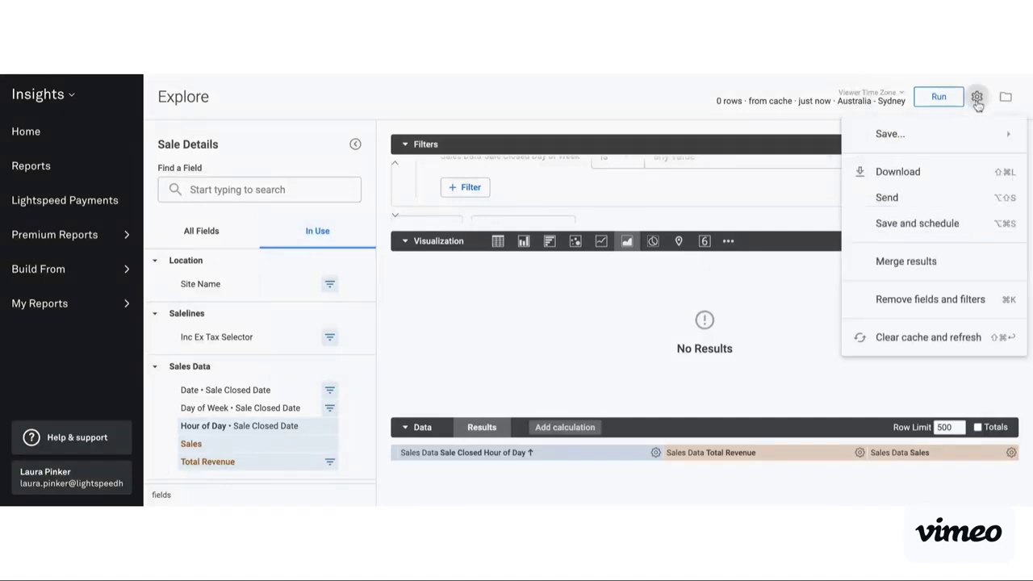
pyautogui.moveTo(901, 146)
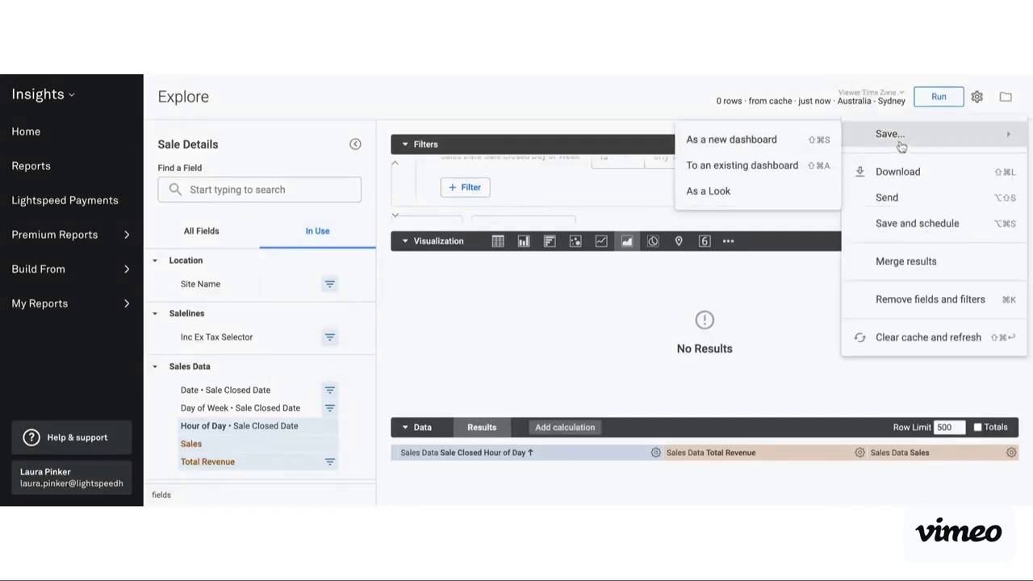
pyautogui.click(755, 170)
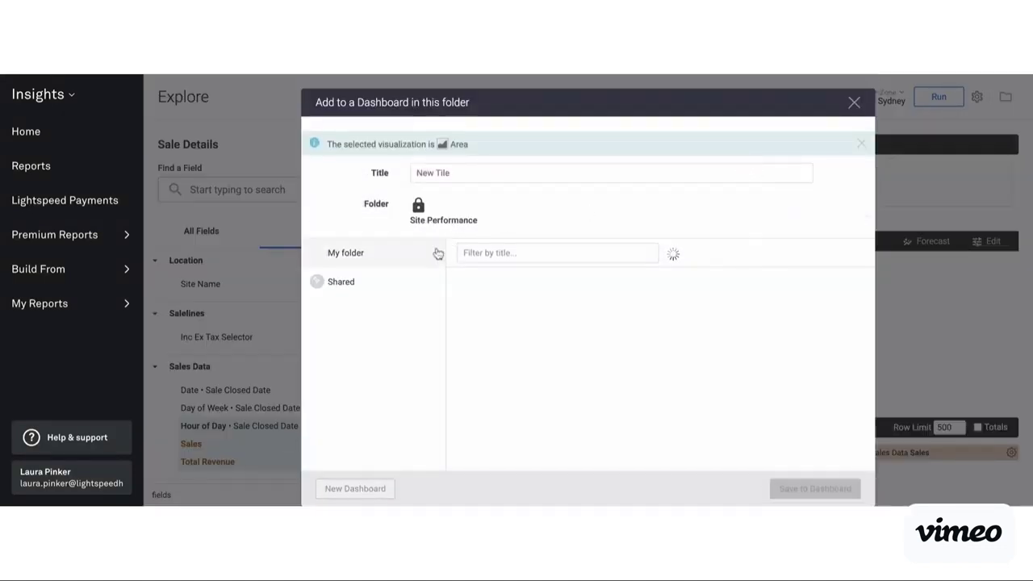
pyautogui.moveTo(468, 172); pyautogui.dragTo(388, 159)
pyautogui.write('H')
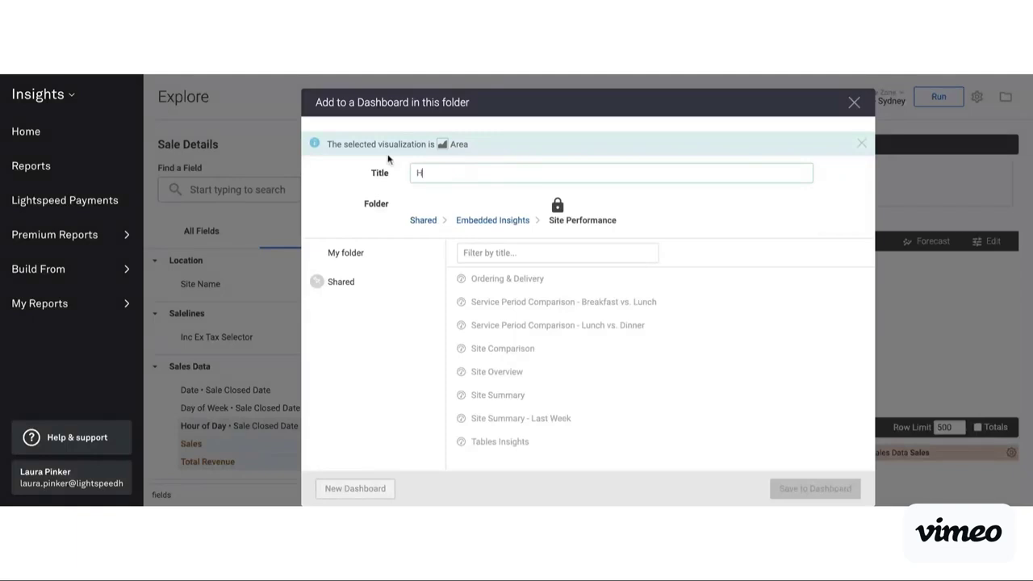
pyautogui.write('ourly Performance')
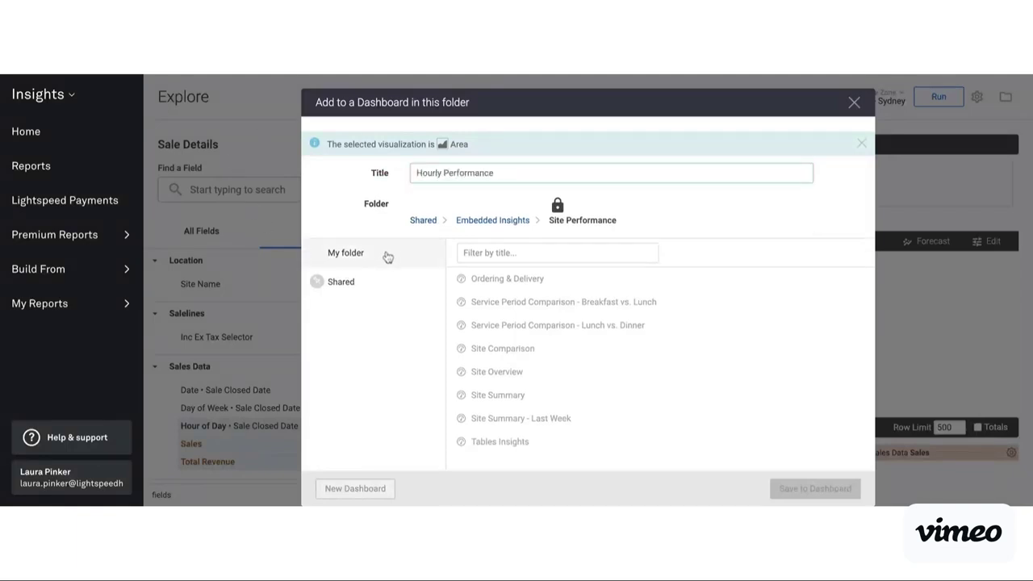
pyautogui.click(385, 255)
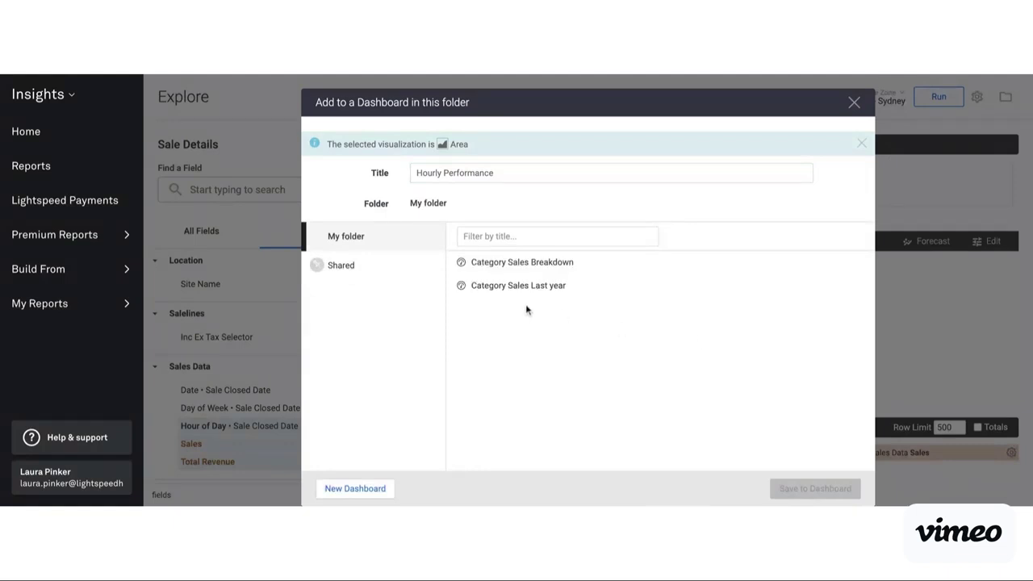
pyautogui.click(537, 286)
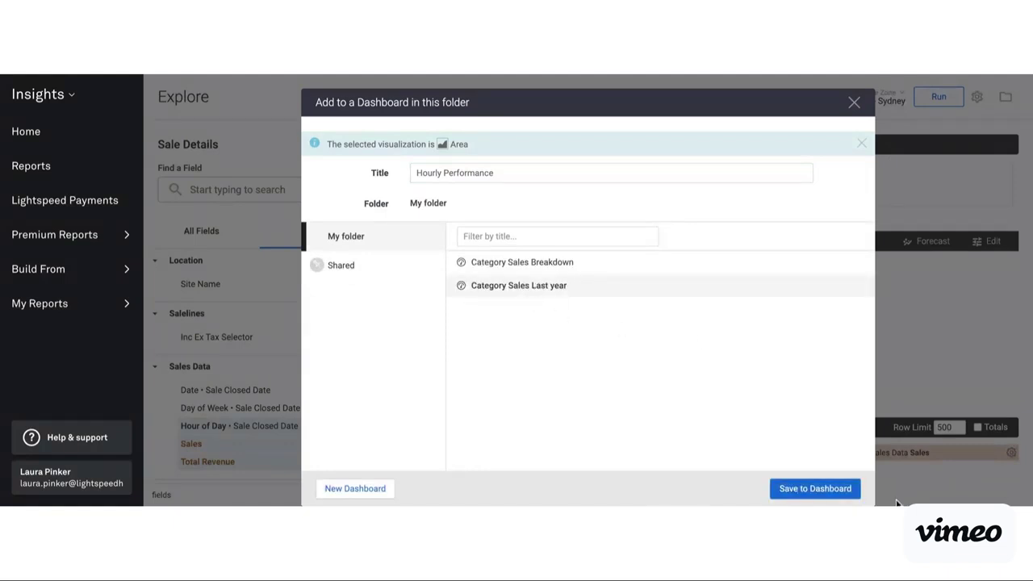
pyautogui.click(829, 492)
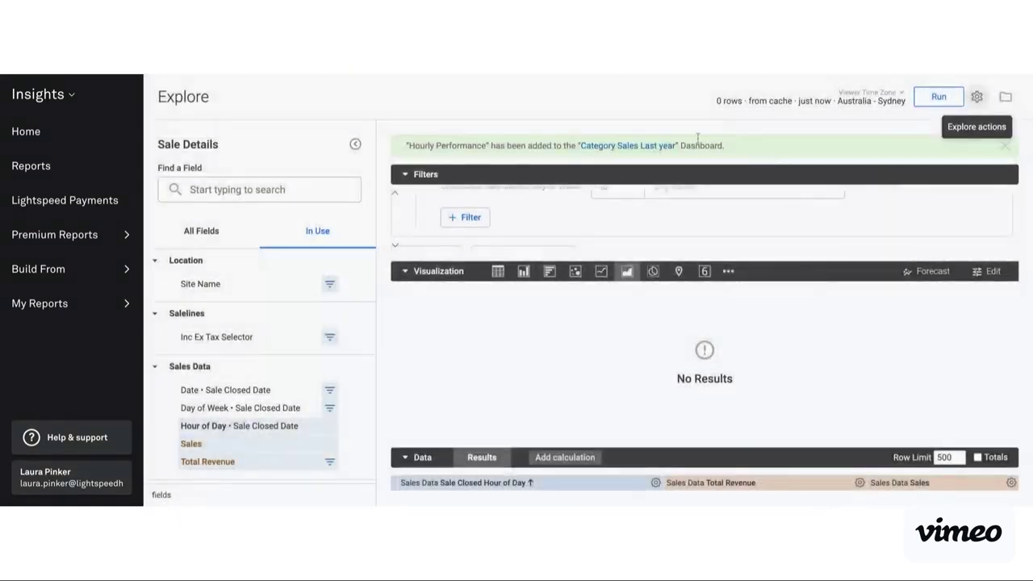
# - Open the Category Sales Last year dashboard and widen the Hourly Performance tile to the full dashboard width
pyautogui.click(627, 146)
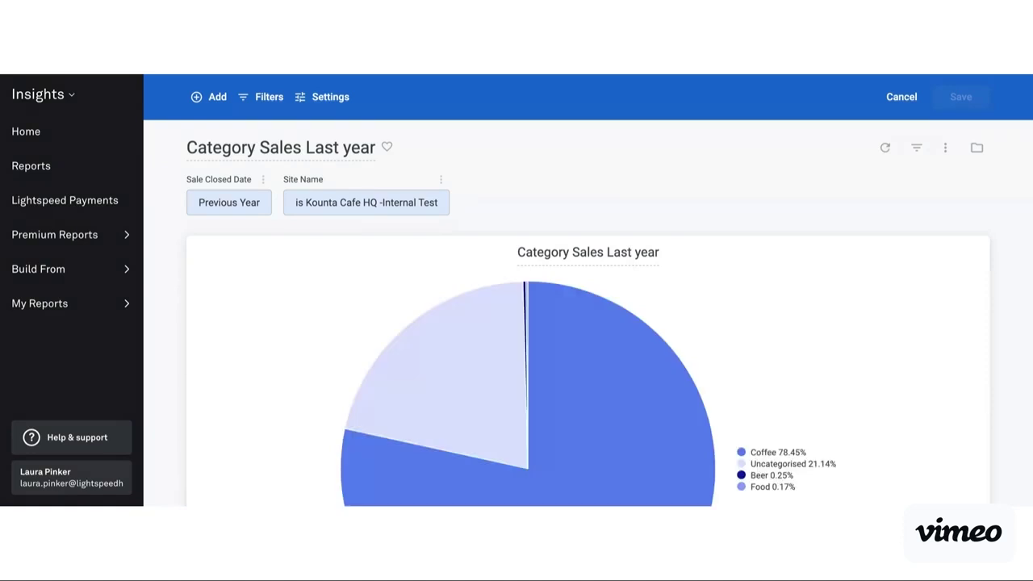
pyautogui.scroll(-10, 600, 332)
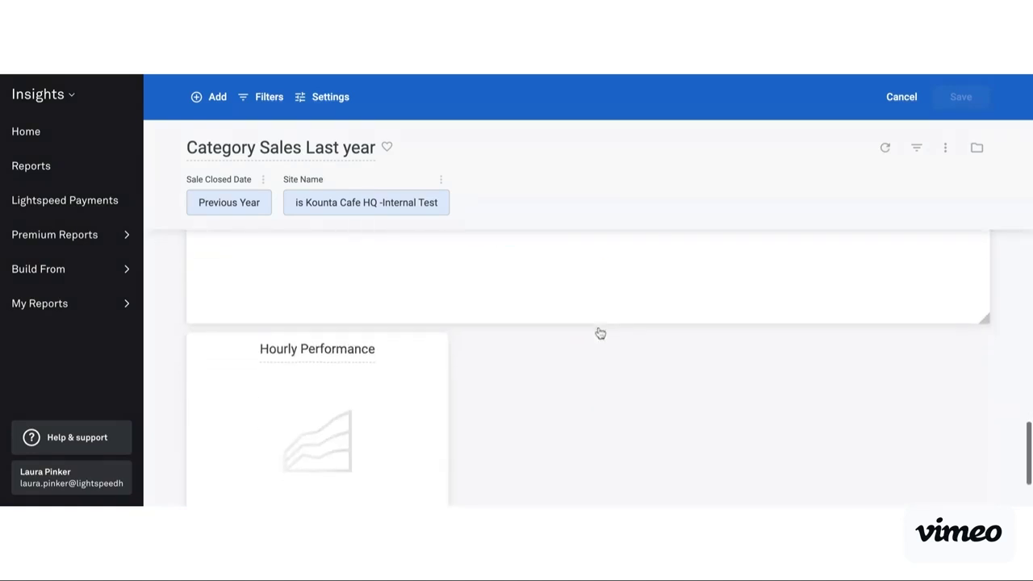
pyautogui.moveTo(443, 459); pyautogui.dragTo(443, 459)
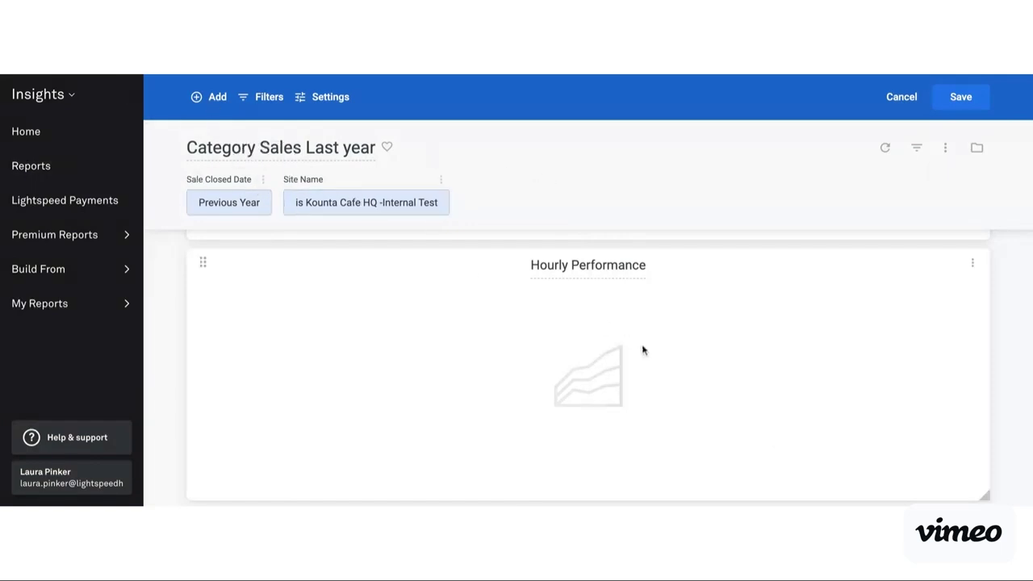
# - Check which dashboard tiles and fields the Sale Closed Date filter applies to, leaving its configuration as it is
pyautogui.scroll(3, 624, 385)
pyautogui.scroll(-1, 625, 386)
pyautogui.scroll(-2, 625, 386)
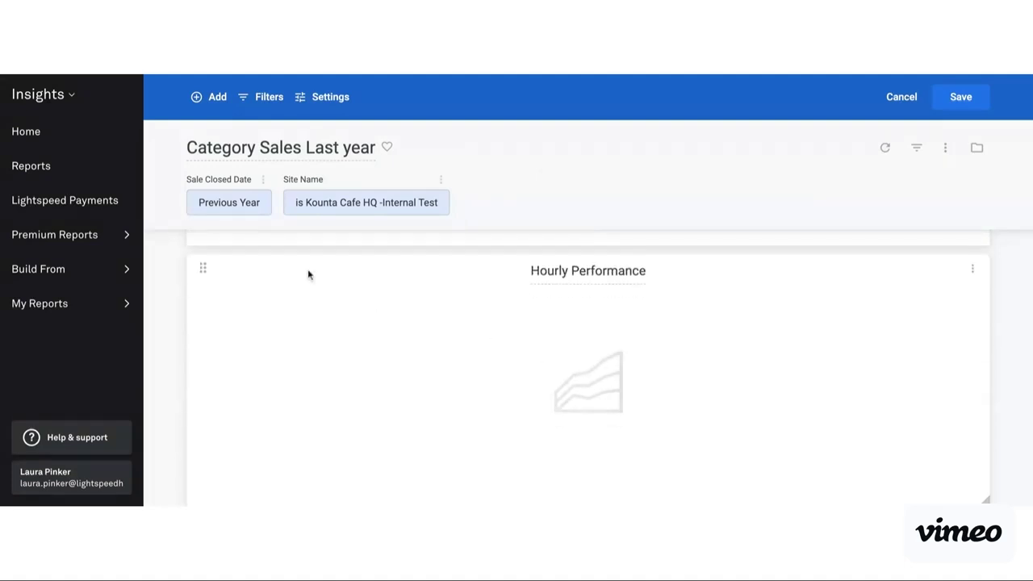
pyautogui.click(262, 179)
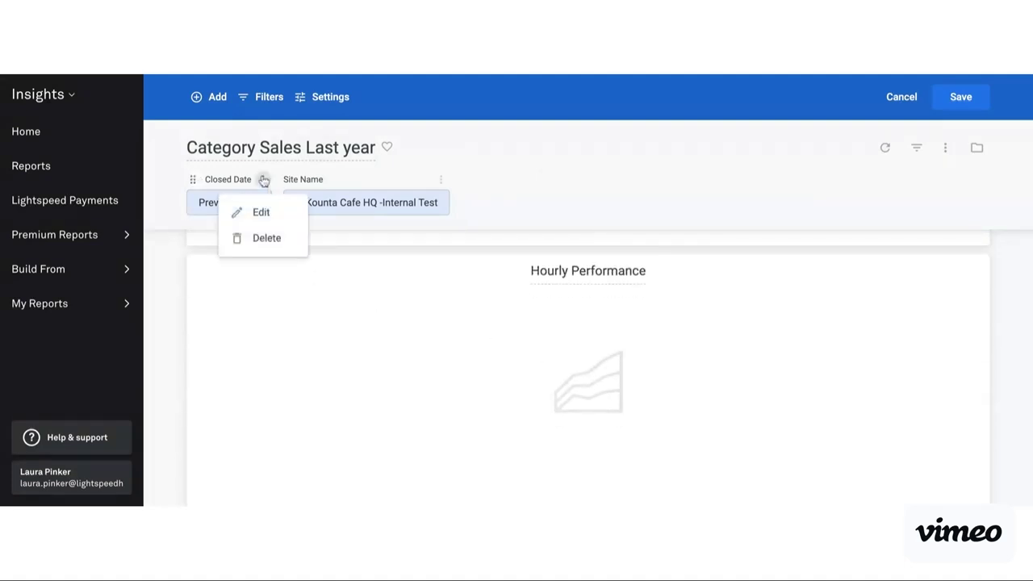
pyautogui.click(263, 213)
pyautogui.click(459, 234)
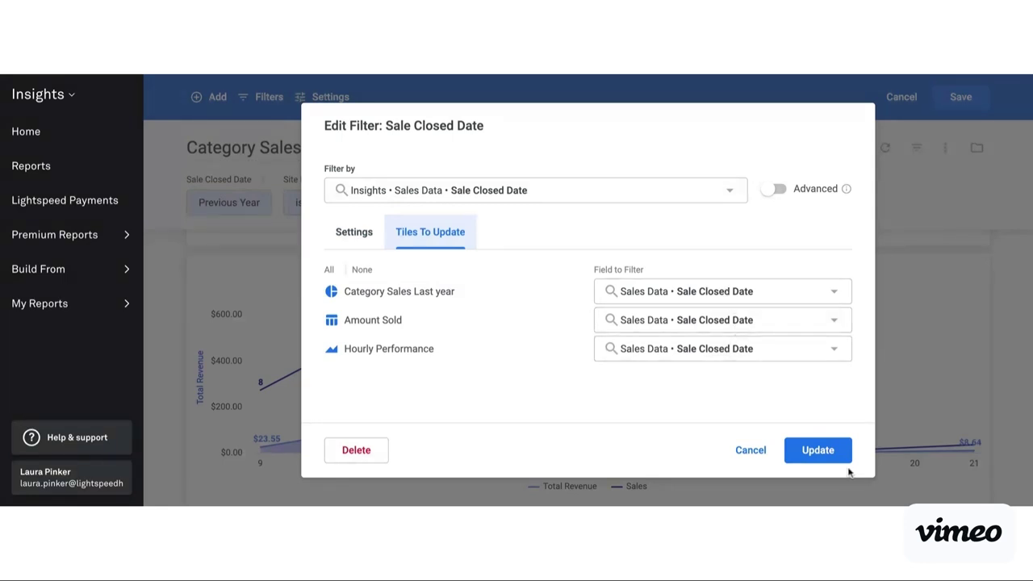
pyautogui.click(749, 454)
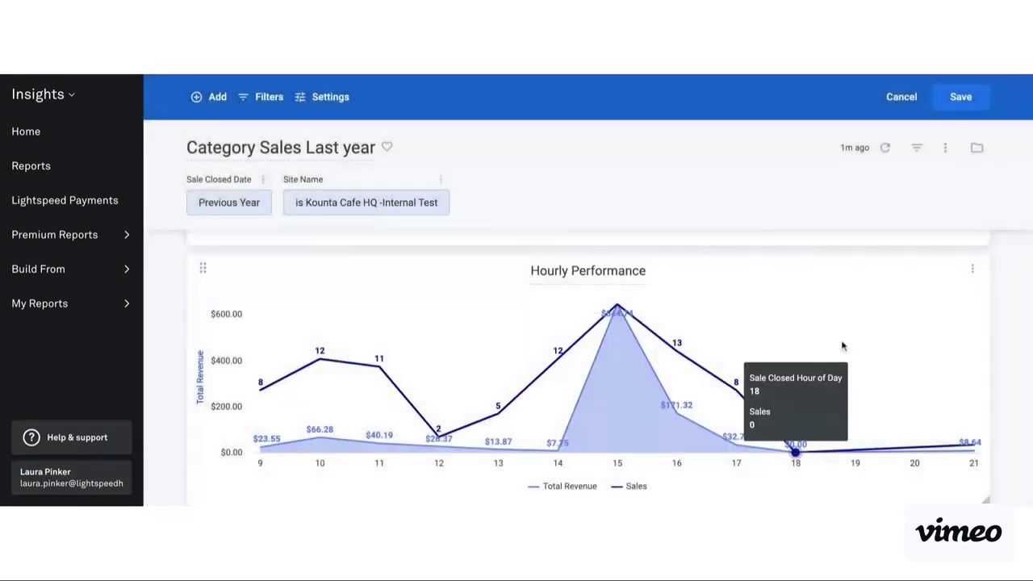
# - Examine the Hourly Performance chart's sales and total revenue data points across the hours of the day
pyautogui.scroll(-1, 841, 280)
pyautogui.moveTo(431, 365)
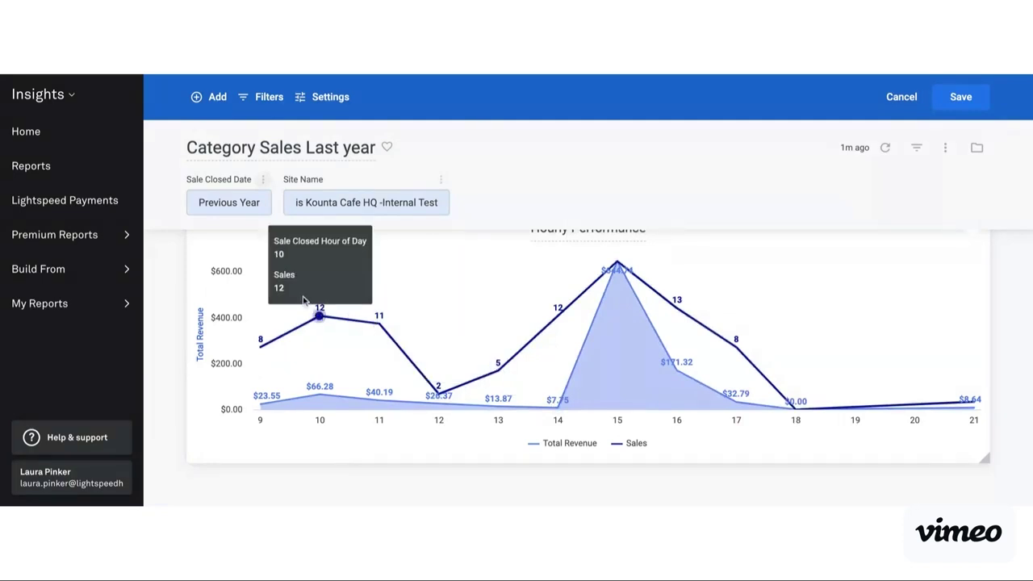
pyautogui.moveTo(259, 345)
pyautogui.moveTo(307, 404)
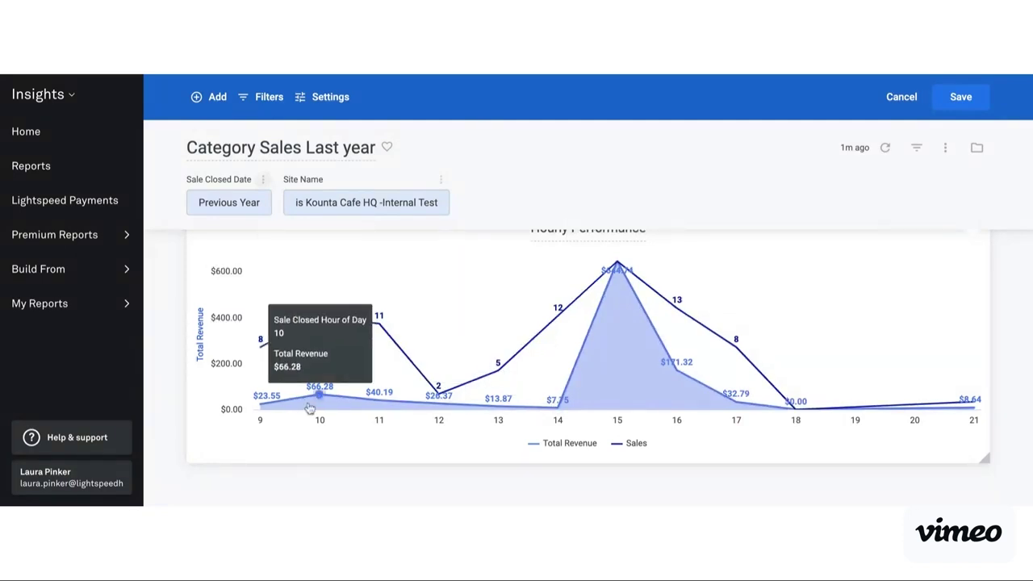
pyautogui.scroll(1, 307, 403)
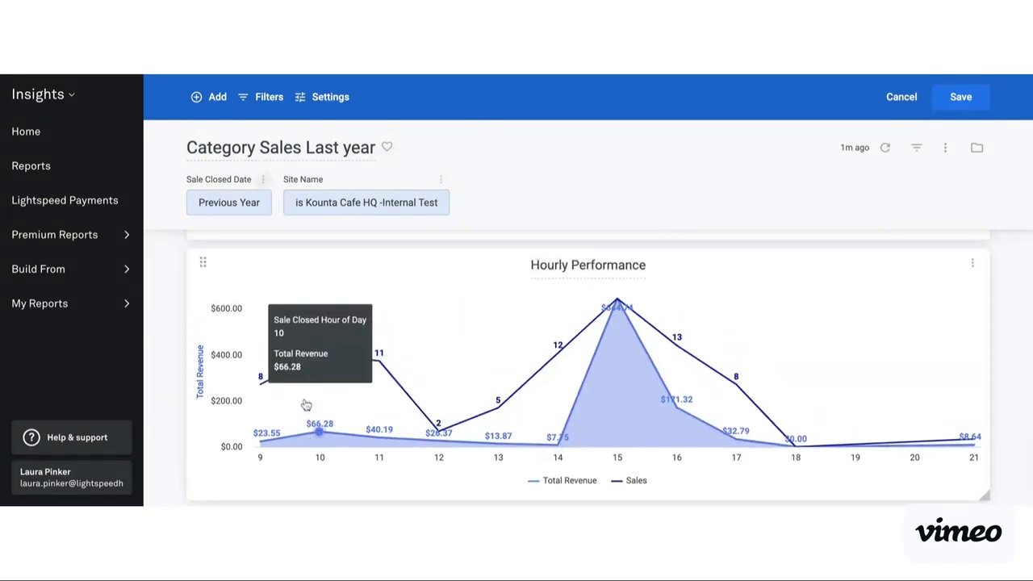
pyautogui.moveTo(670, 384)
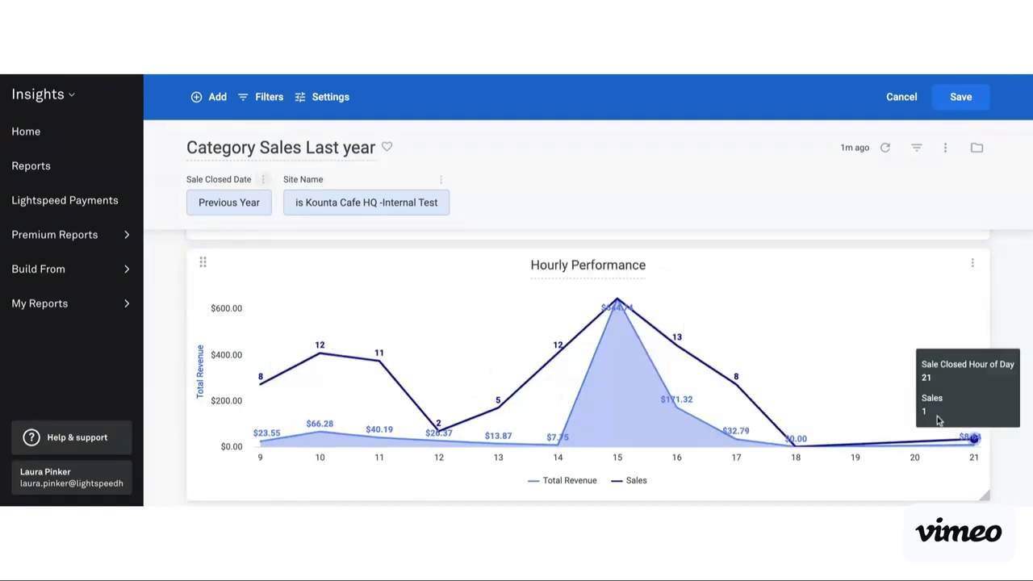
pyautogui.moveTo(616, 342)
pyautogui.scroll(-1, 615, 342)
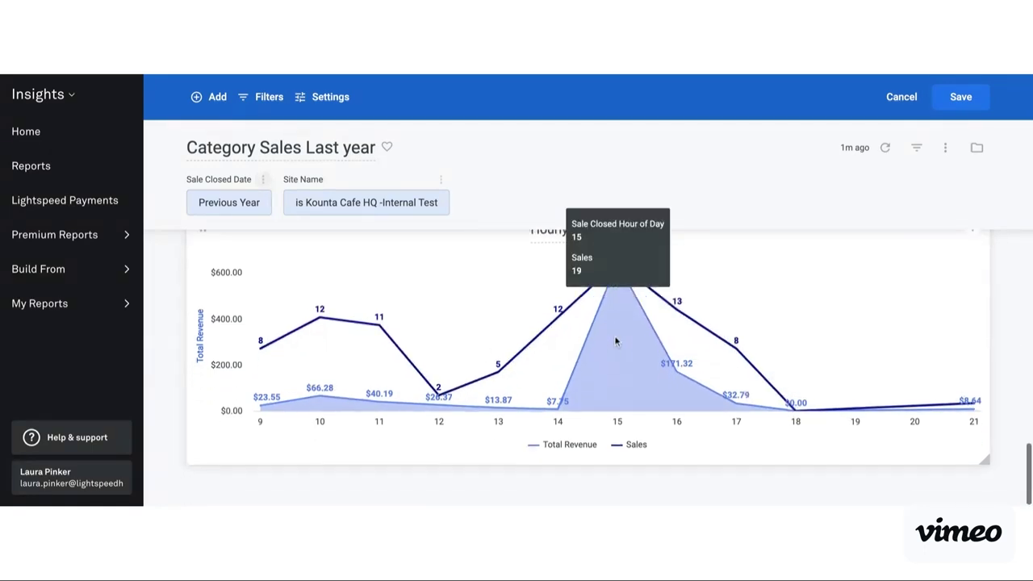
pyautogui.moveTo(297, 355)
pyautogui.moveTo(381, 357)
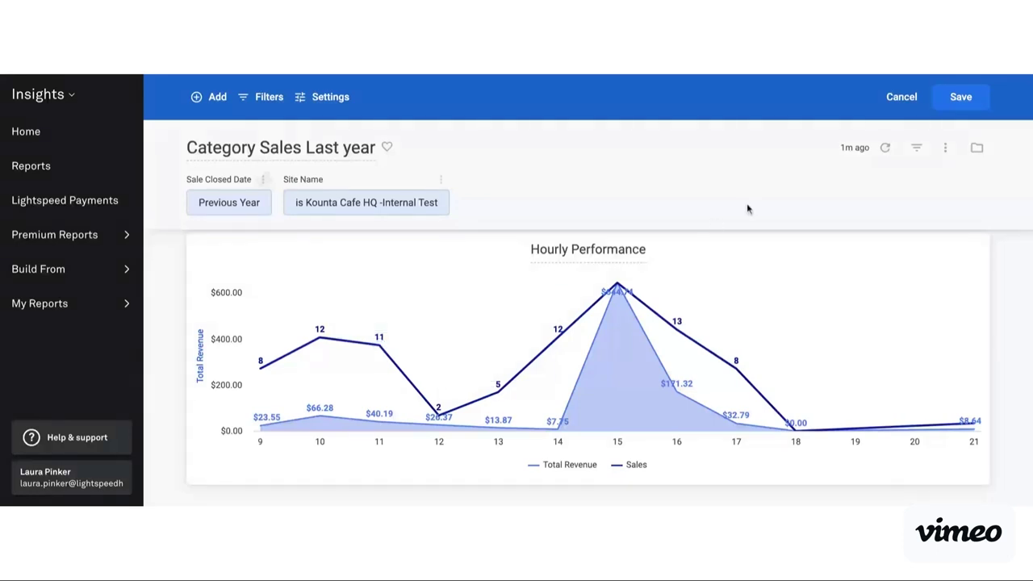
# - Save the edits to the Category Sales Last year dashboard and return to its first tile
pyautogui.click(971, 101)
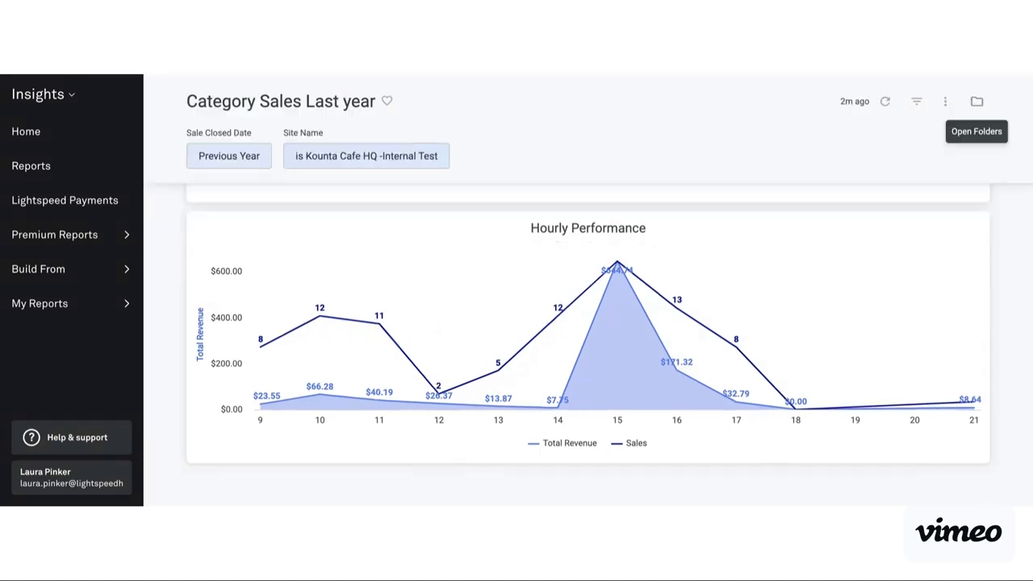
pyautogui.scroll(15, 645, 270)
pyautogui.scroll(3, 647, 269)
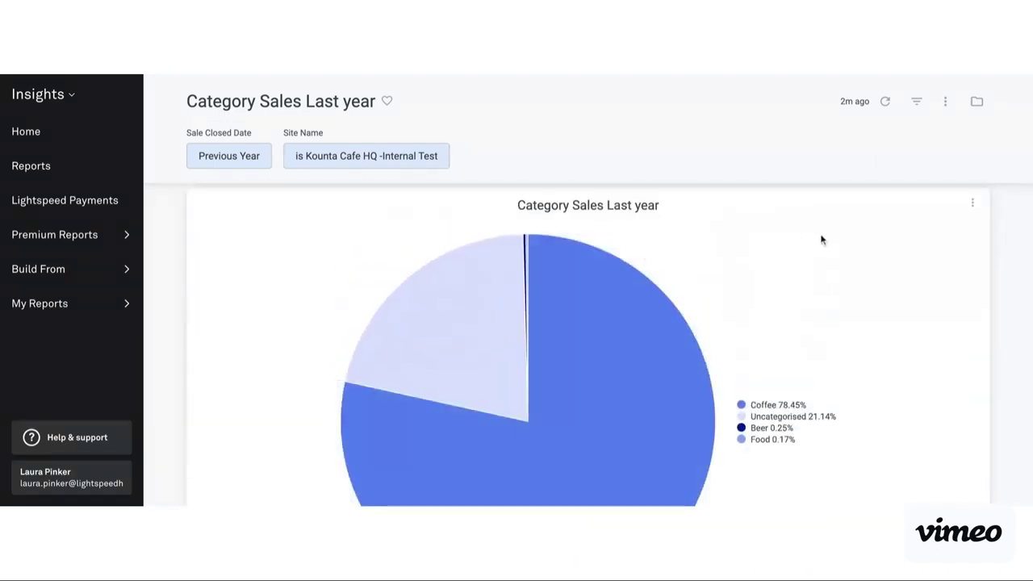